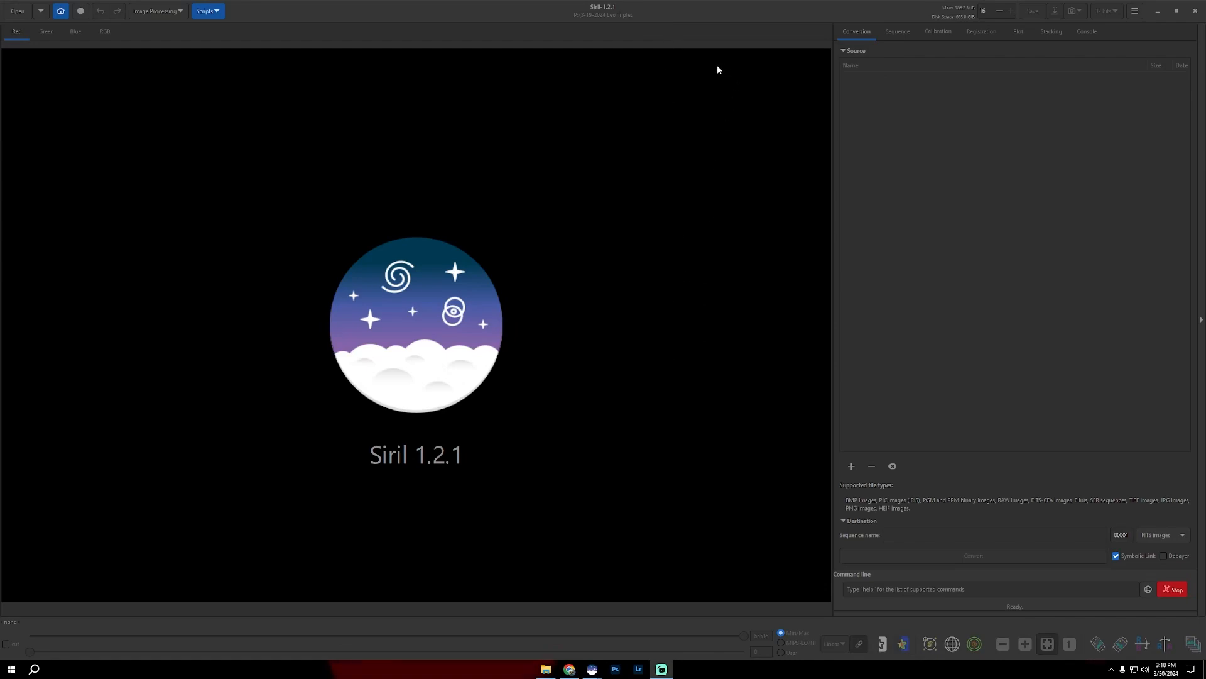
Open the Miscellaneous preferences to check the StarNet executable location.
{"action": "left_click", "coordinate": [271, 4]}
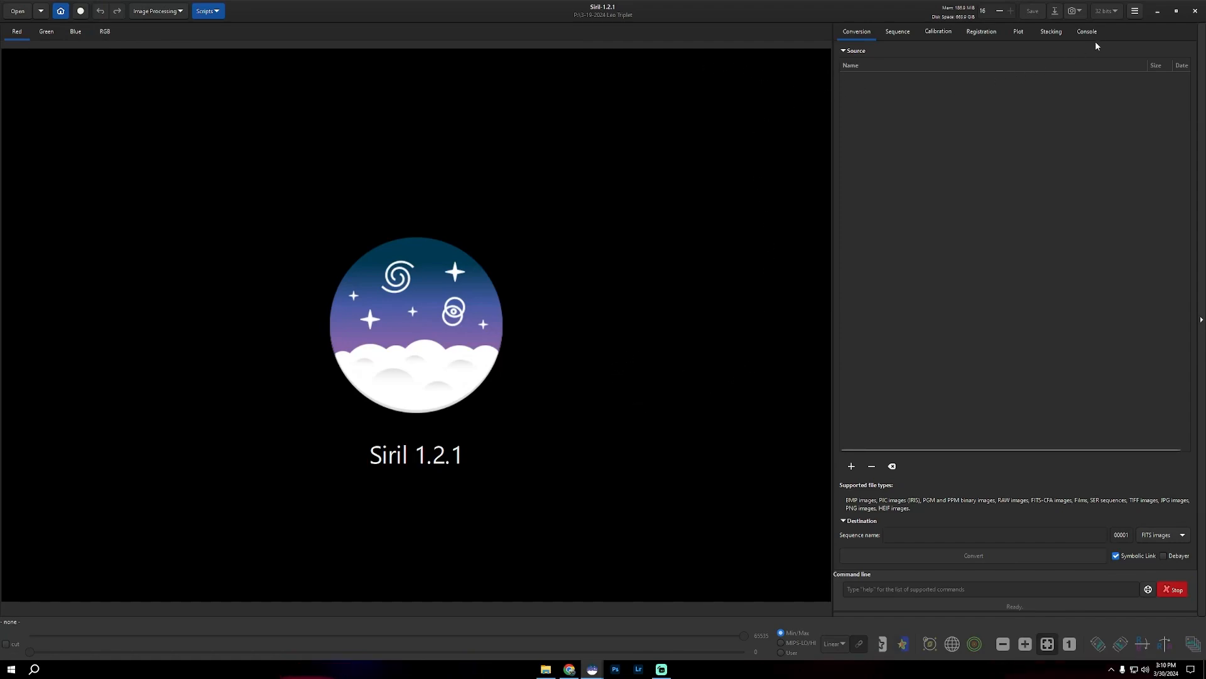
{"action": "left_click", "coordinate": [1135, 12]}
{"action": "left_click", "coordinate": [1137, 13]}
{"action": "left_click", "coordinate": [1139, 14]}
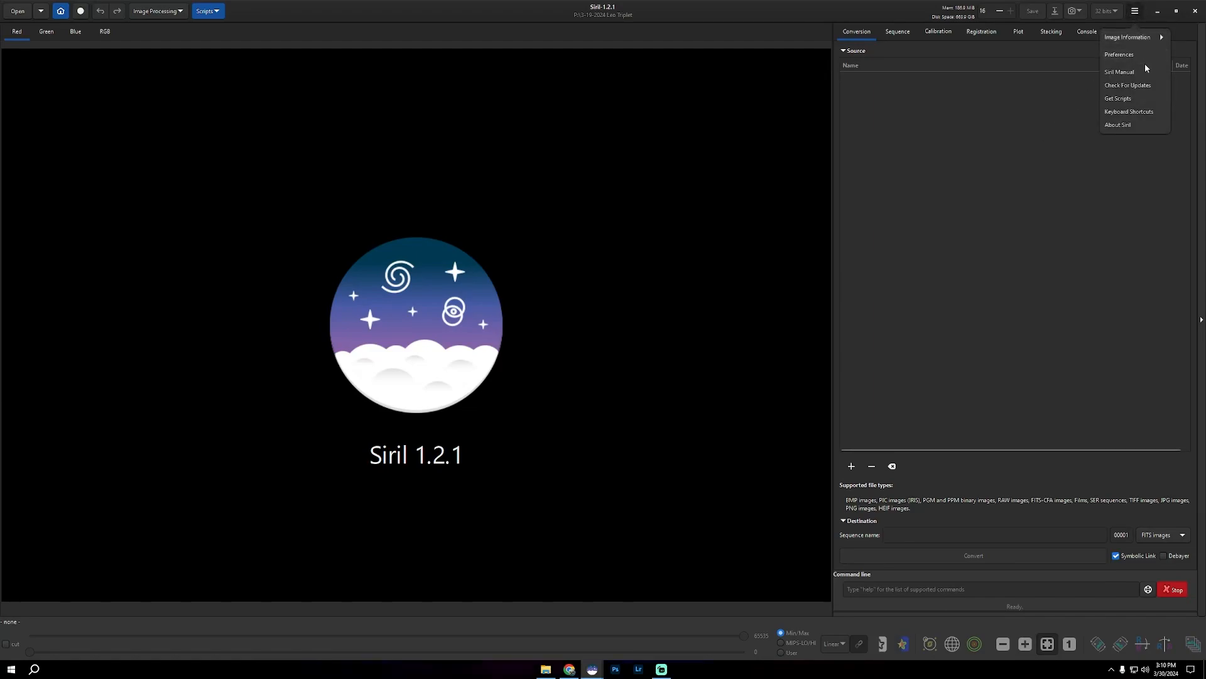
{"action": "left_click", "coordinate": [1128, 56]}
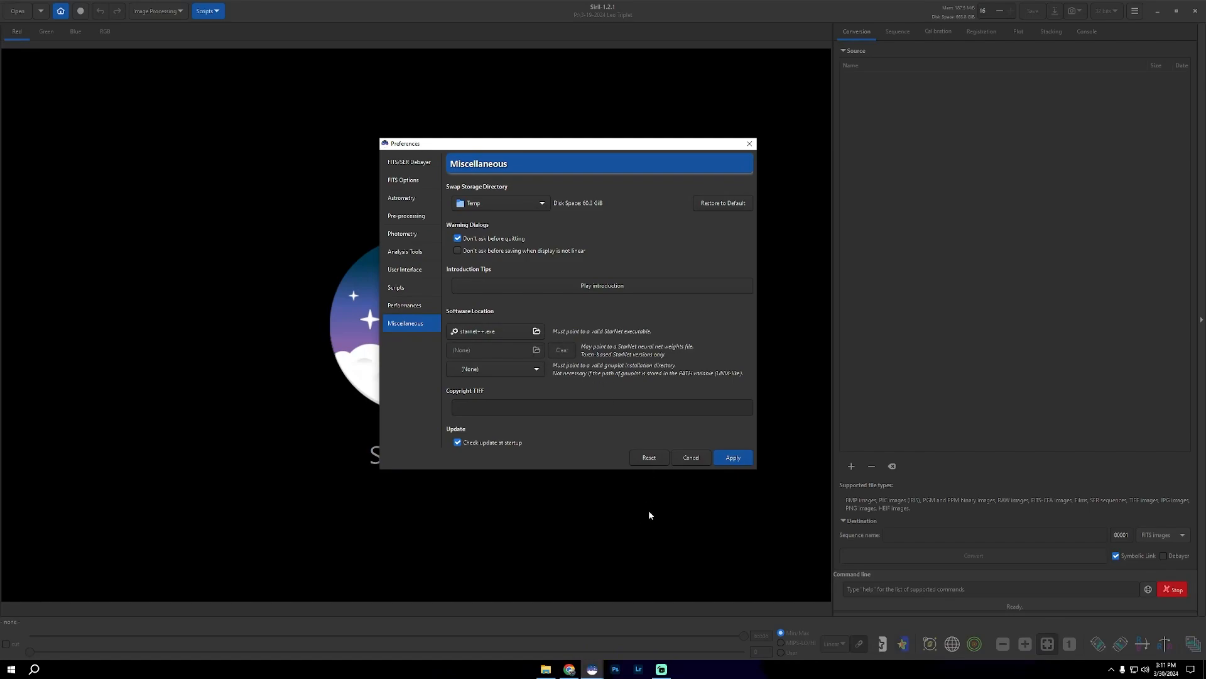
Switch to the browser to view StarNet's Command Line Tool (v2.0.0) downloads, then return to Siril and close the preferences without changes.
{"action": "left_click", "coordinate": [569, 668]}
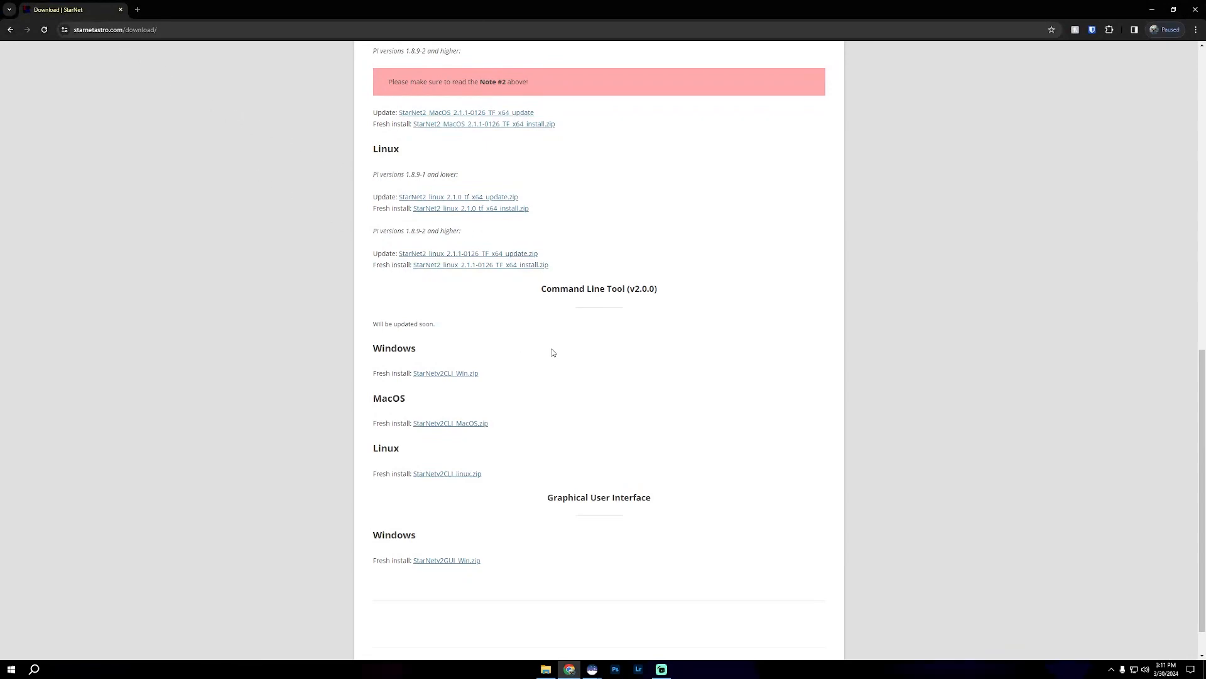
{"action": "left_click_drag", "start_coordinate": [541, 292], "coordinate": [671, 295]}
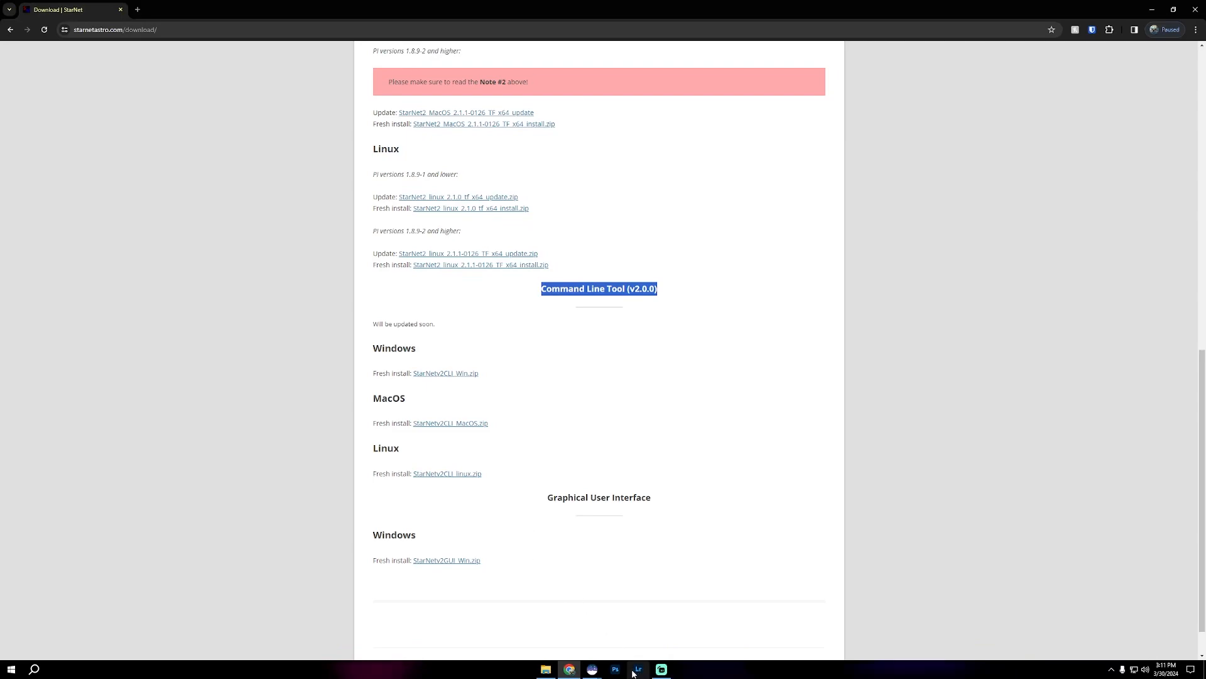
{"action": "mouse_move", "coordinate": [592, 669]}
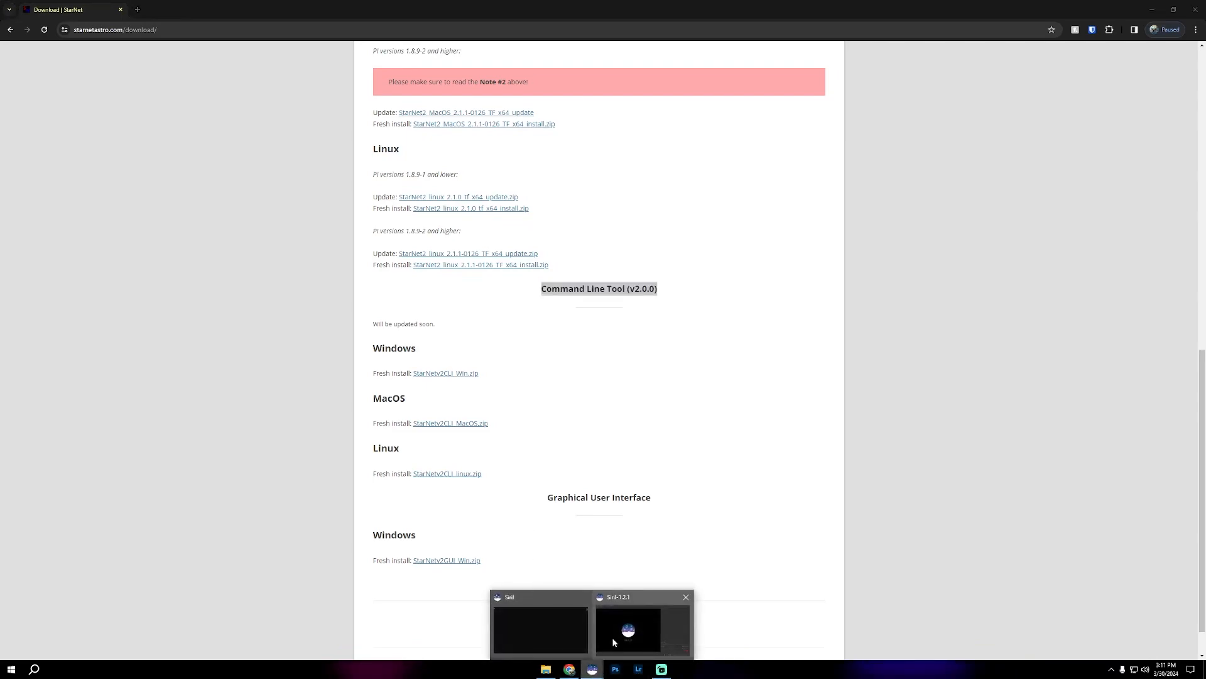
{"action": "left_click", "coordinate": [631, 630]}
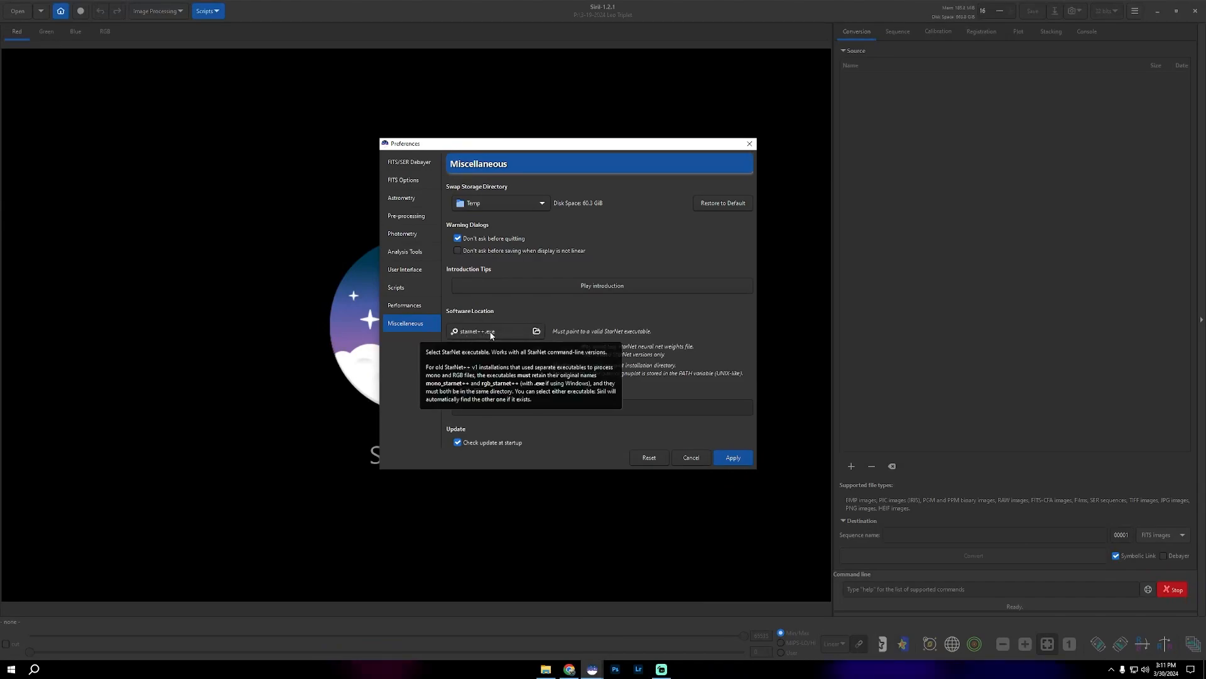
{"action": "left_click", "coordinate": [691, 458]}
Switch to File Explorer and examine the flats, darks and biases folders inside the 1-1-2024 Pleiades folder.
{"action": "key", "text": "alt+Tab"}
{"action": "left_click_drag", "start_coordinate": [508, 163], "coordinate": [484, 93]}
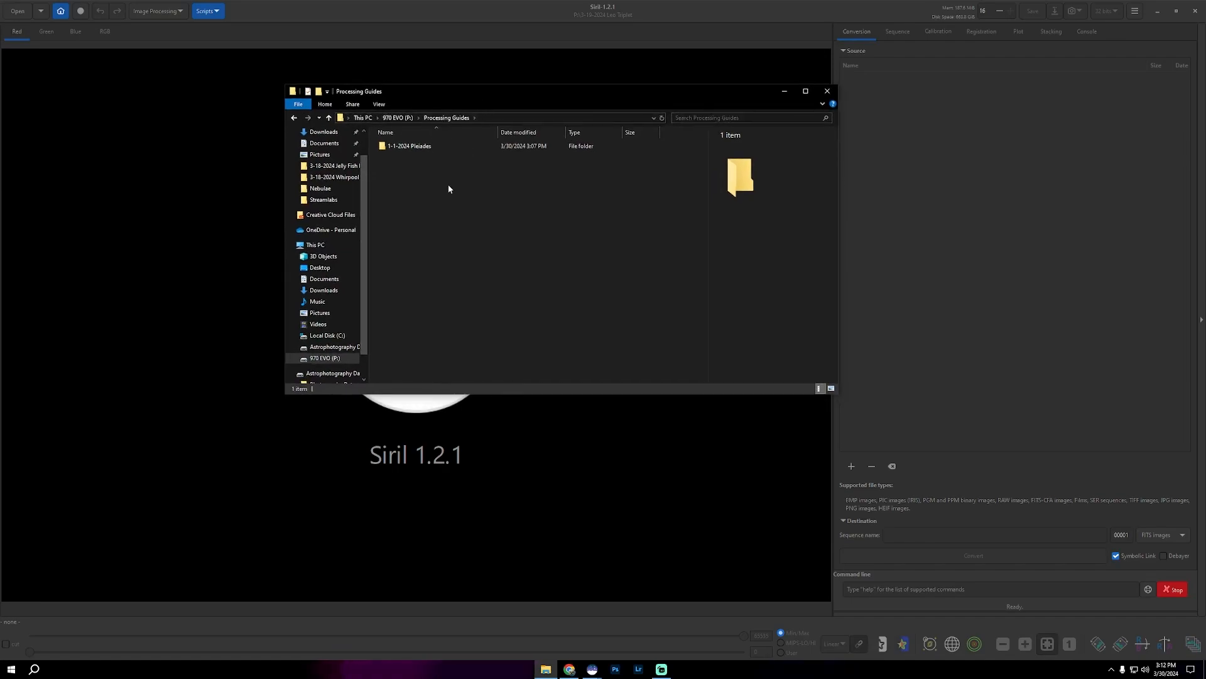
{"action": "double_click", "coordinate": [435, 146]}
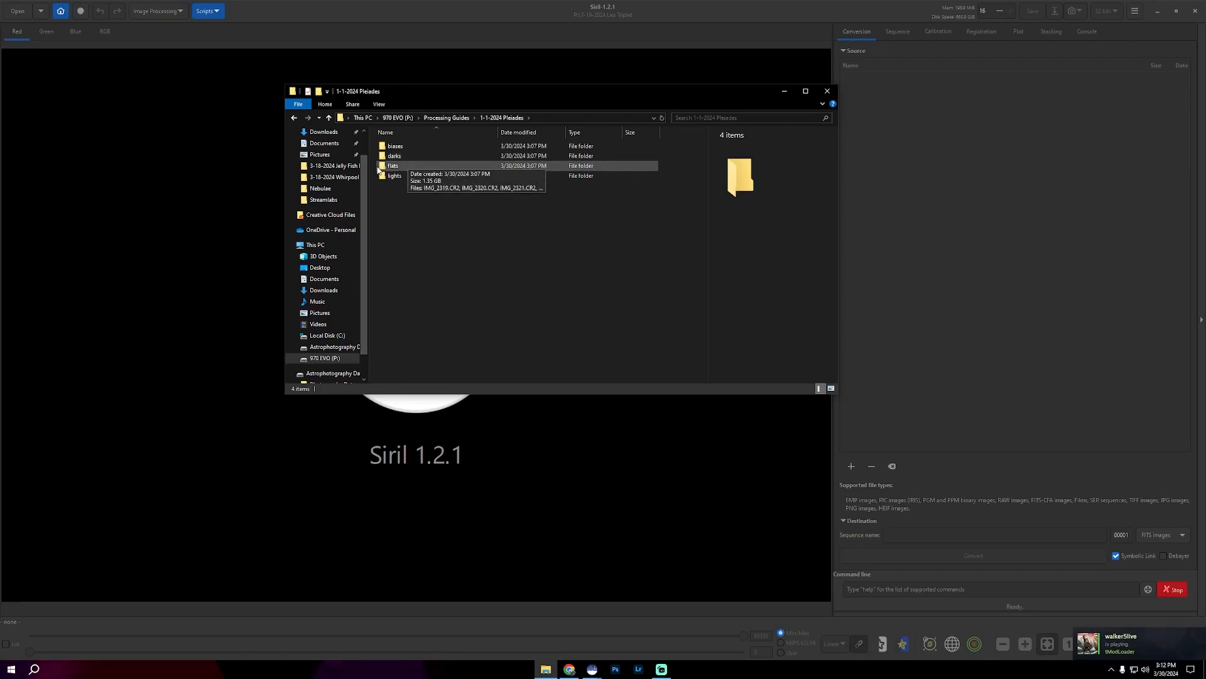
{"action": "left_click", "coordinate": [385, 166]}
{"action": "left_click", "coordinate": [410, 156], "text": "ctrl"}
{"action": "left_click", "coordinate": [412, 147], "text": "ctrl"}
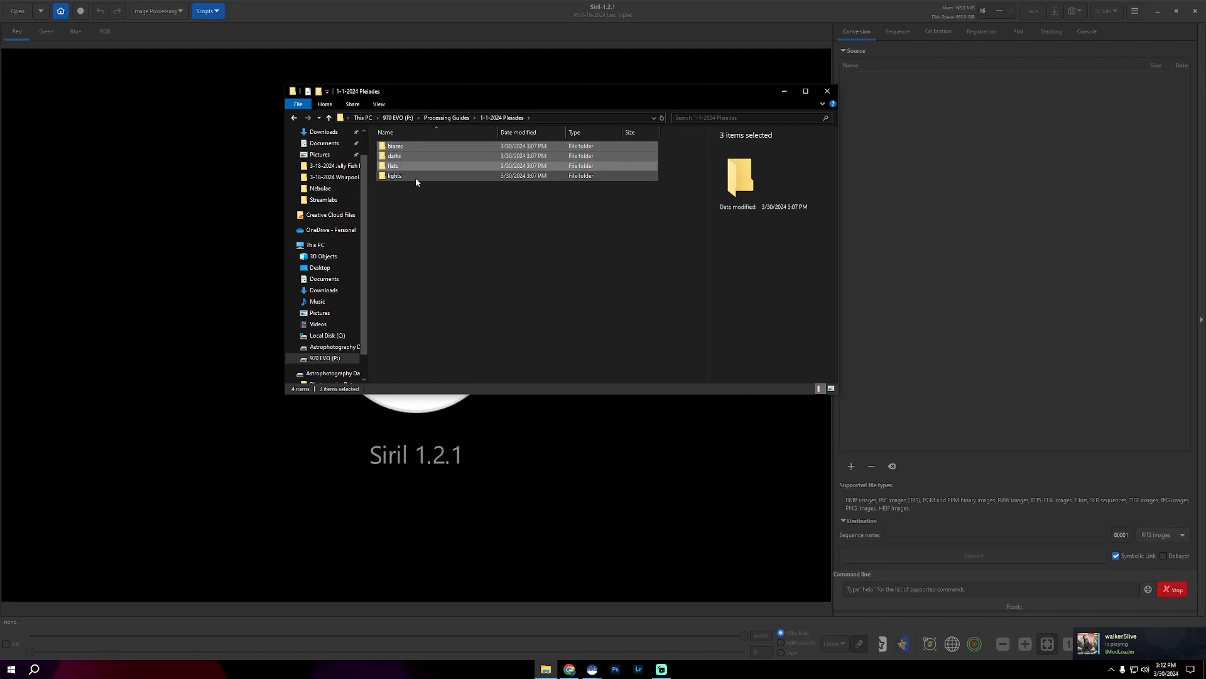
{"action": "left_click", "coordinate": [416, 187]}
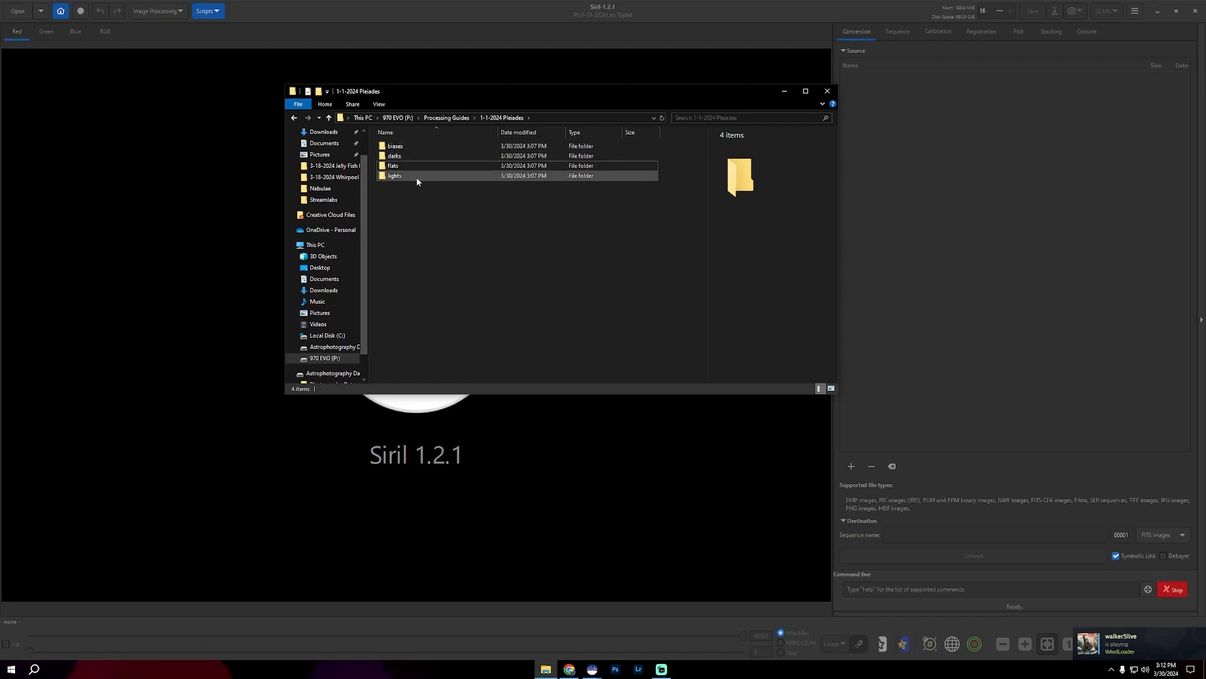
Inspect the contents of the lights folder in 1-1-2024 Pleiades, then close File Explorer.
{"action": "double_click", "coordinate": [416, 179]}
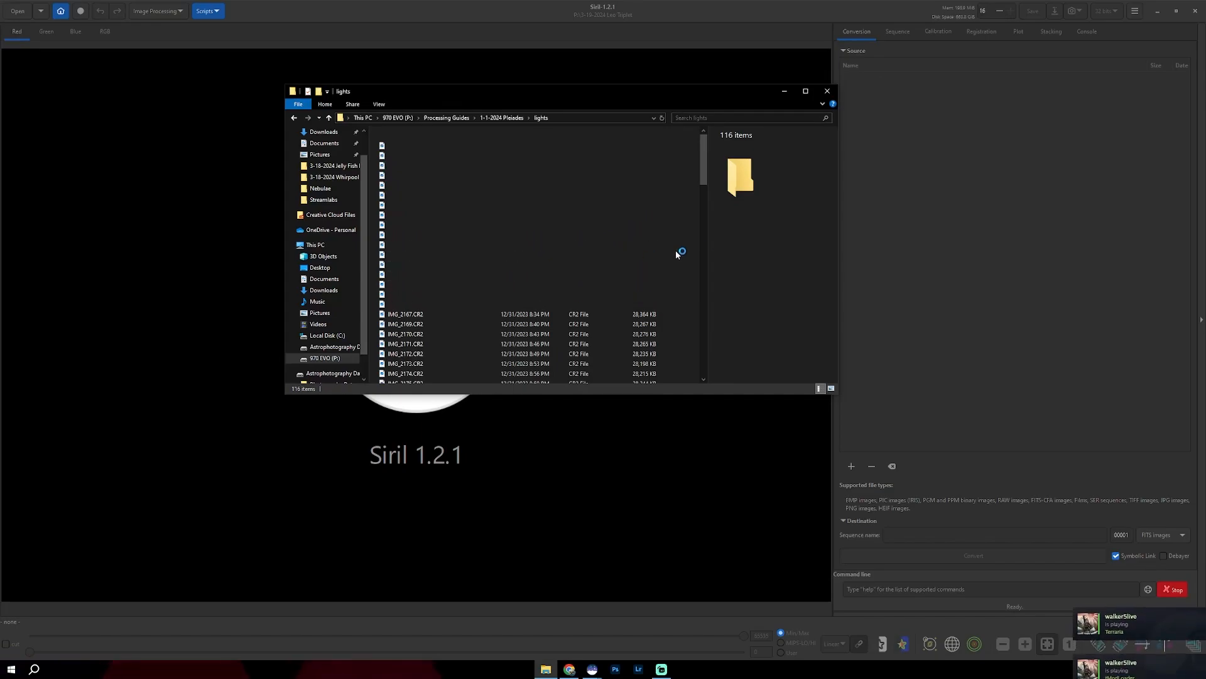
{"action": "key", "text": "alt+Left"}
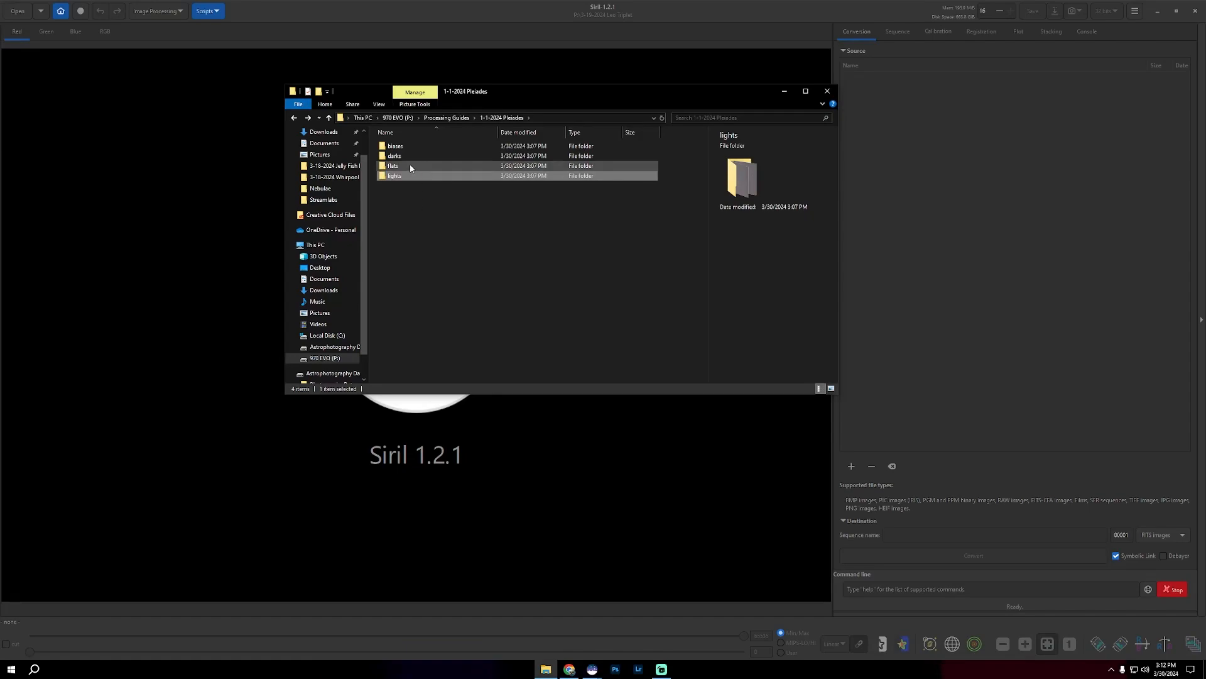
{"action": "left_click", "coordinate": [415, 194]}
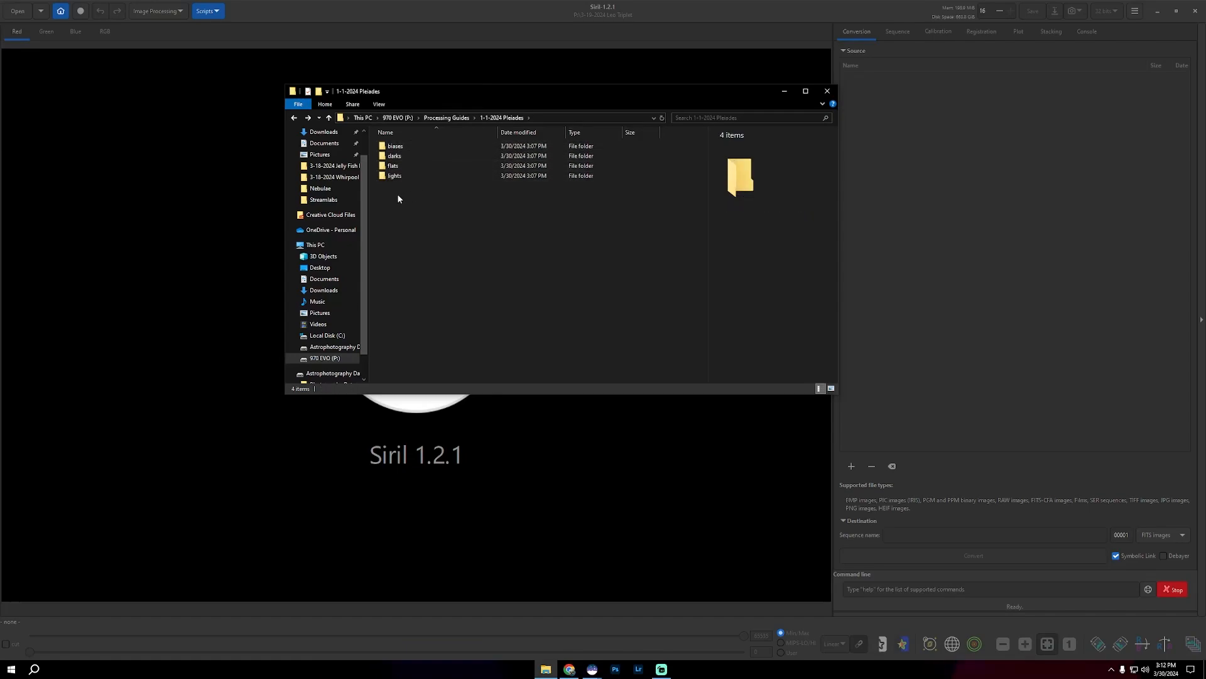
{"action": "left_click", "coordinate": [294, 119]}
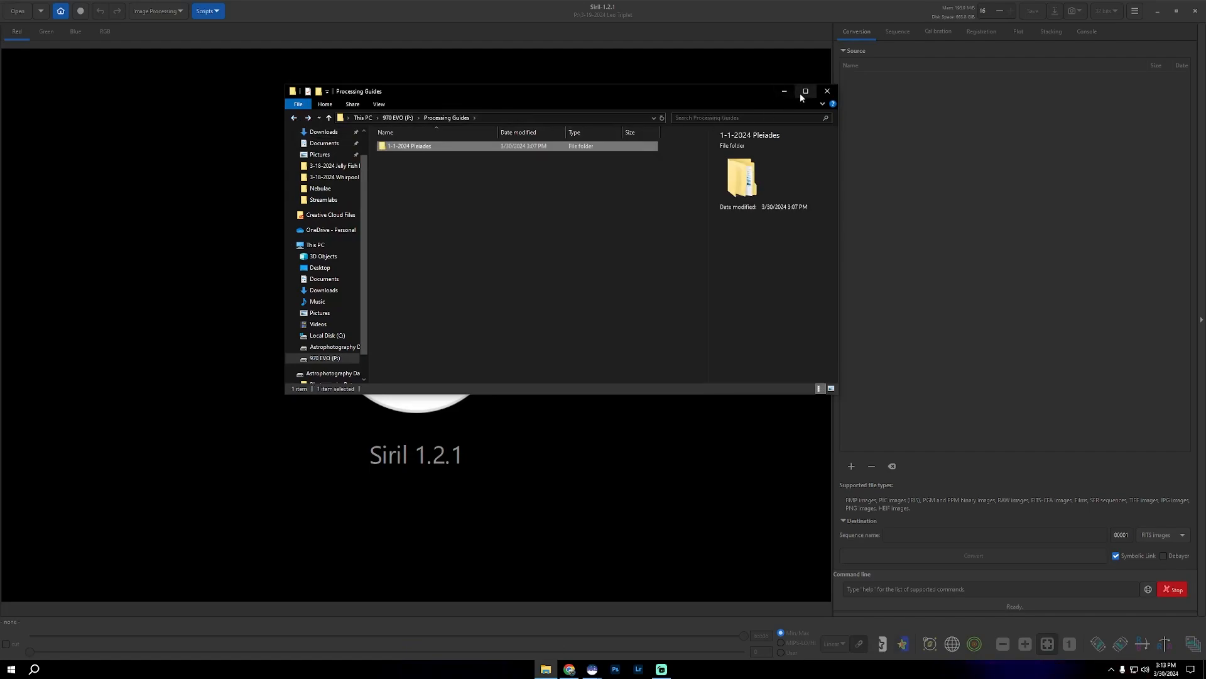
{"action": "left_click", "coordinate": [825, 92]}
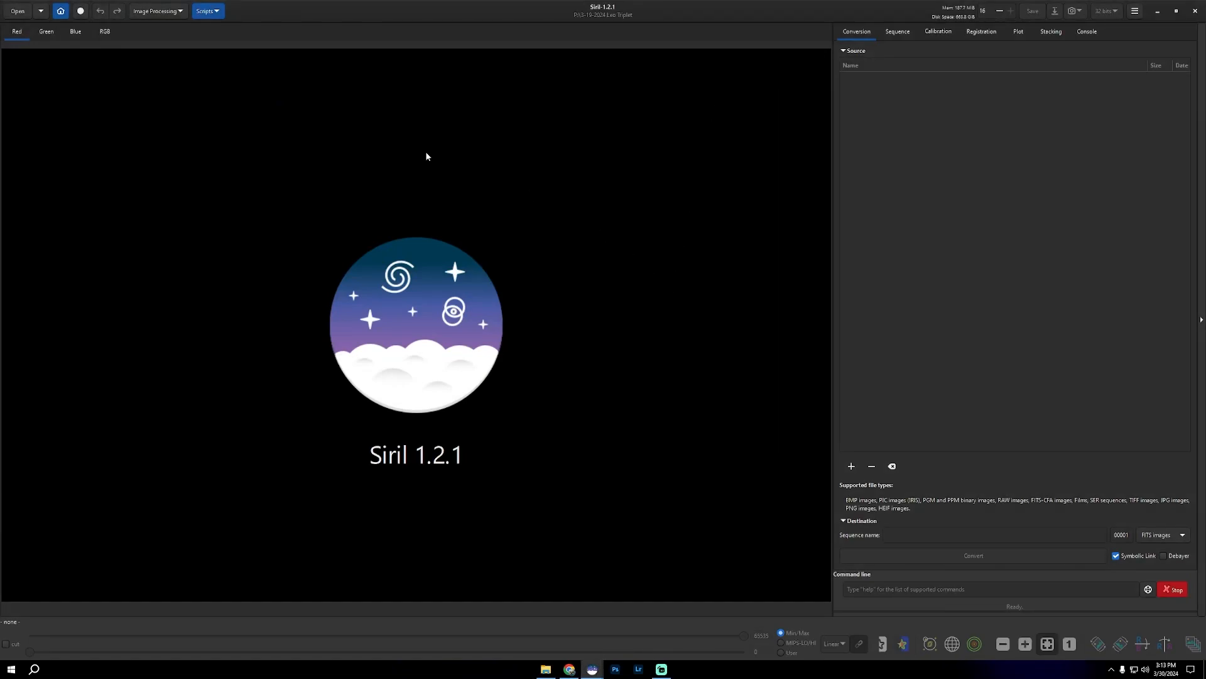
Set the working directory to the 1-1-2024 Pleiades folder within Processing Guides on the 970 EVO (P:) drive.
{"action": "left_click", "coordinate": [61, 11]}
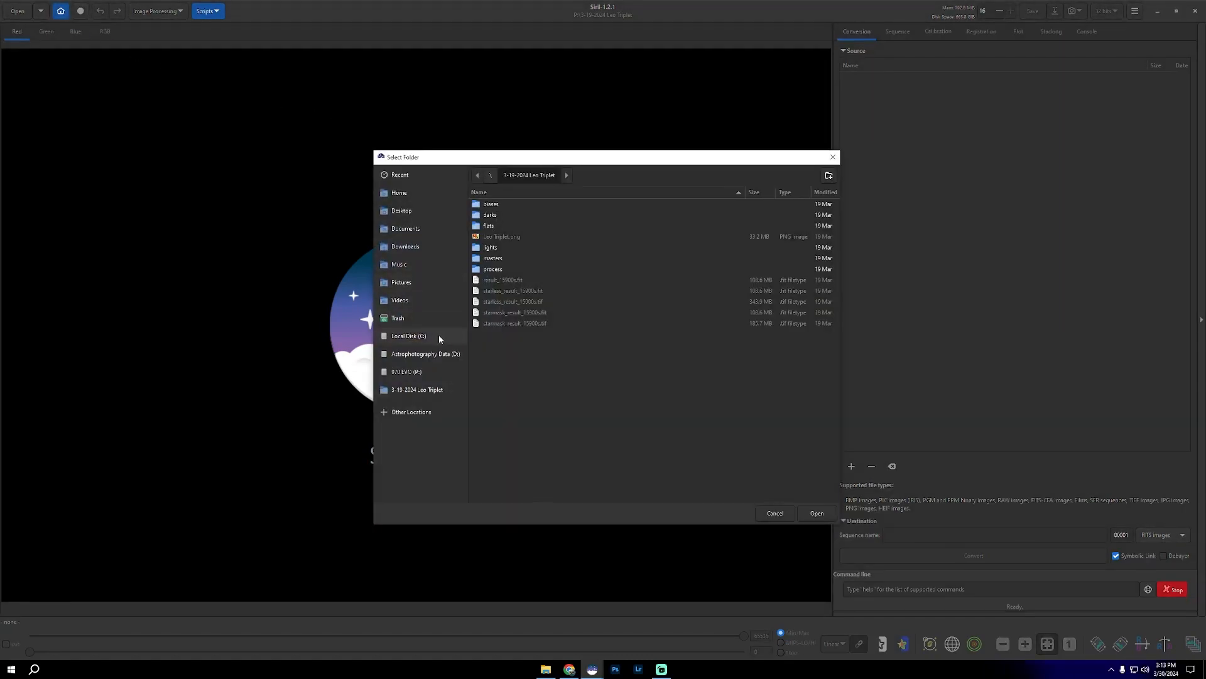
{"action": "left_click", "coordinate": [415, 373]}
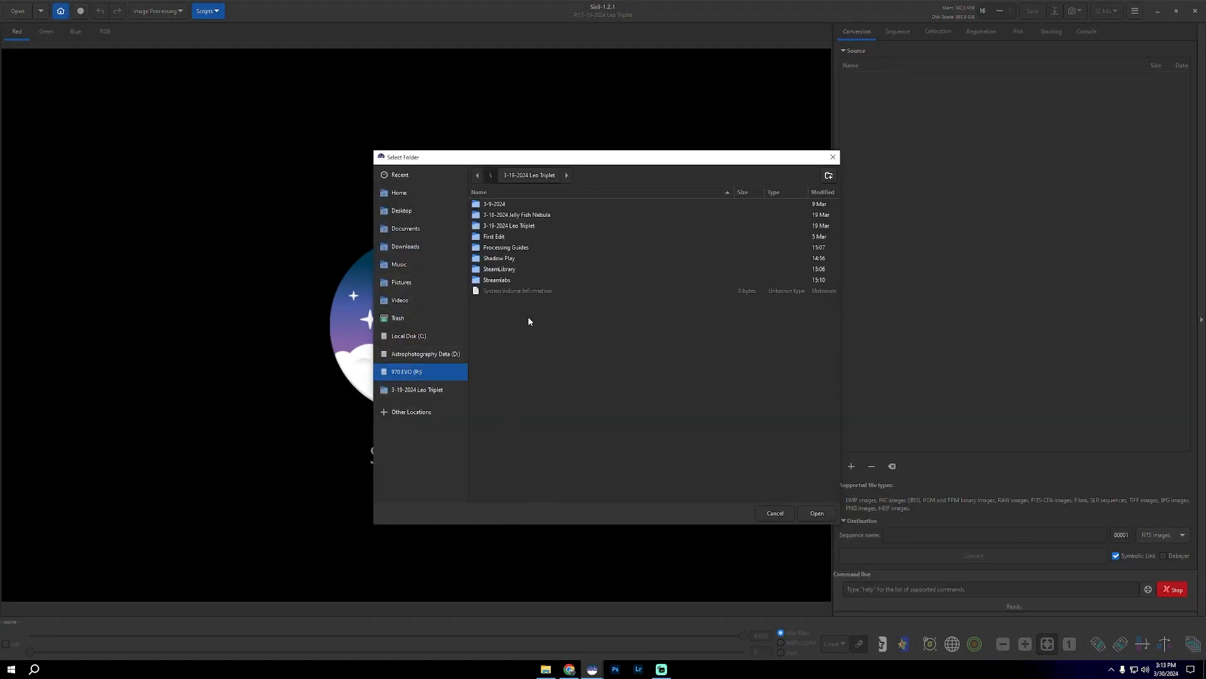
{"action": "double_click", "coordinate": [511, 248]}
{"action": "double_click", "coordinate": [514, 204]}
{"action": "left_click", "coordinate": [816, 513]}
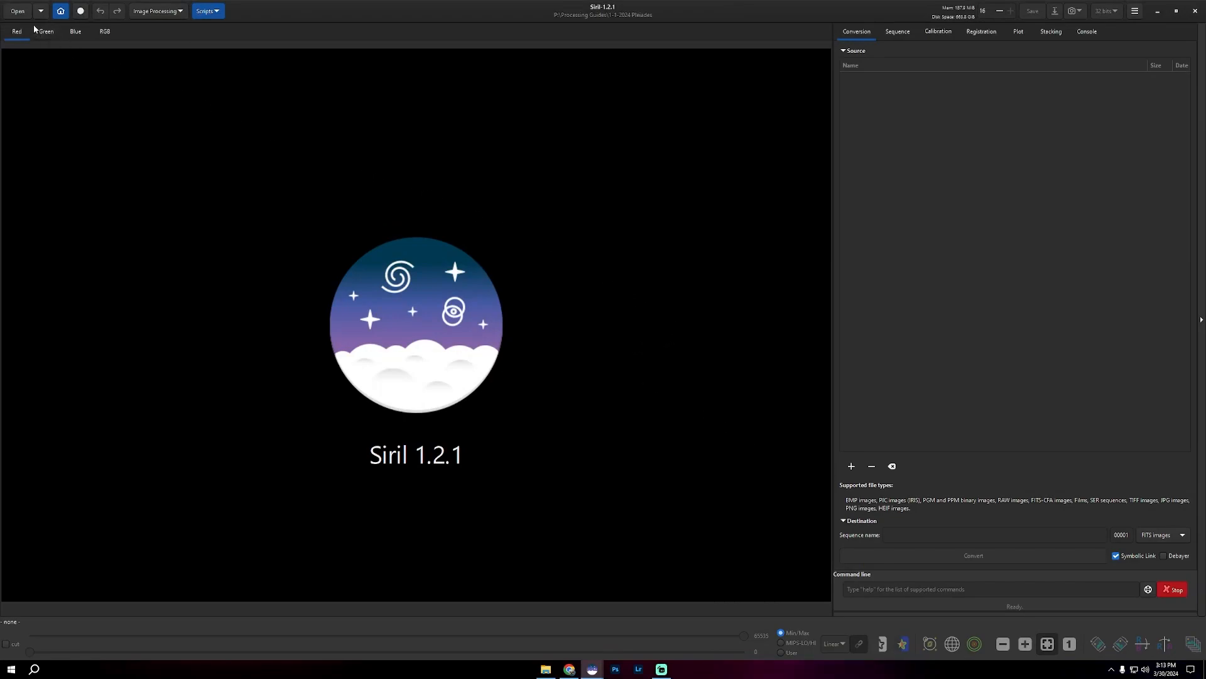
{"action": "left_click", "coordinate": [19, 11]}
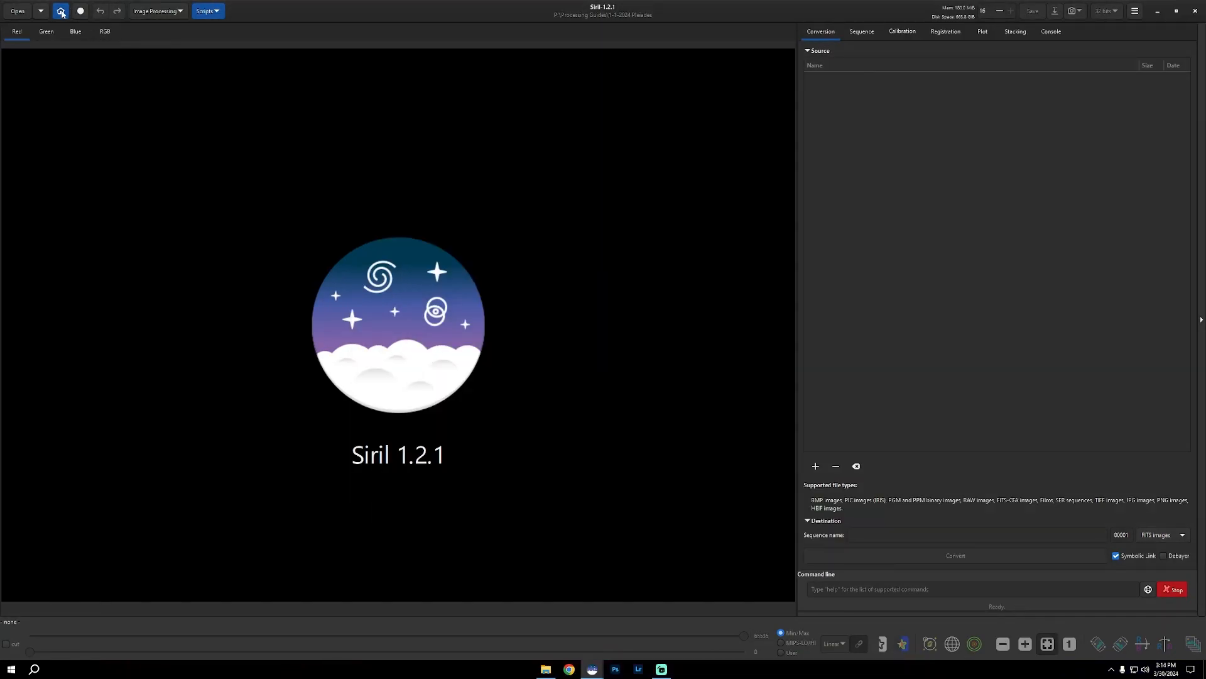
{"action": "left_click", "coordinate": [61, 11]}
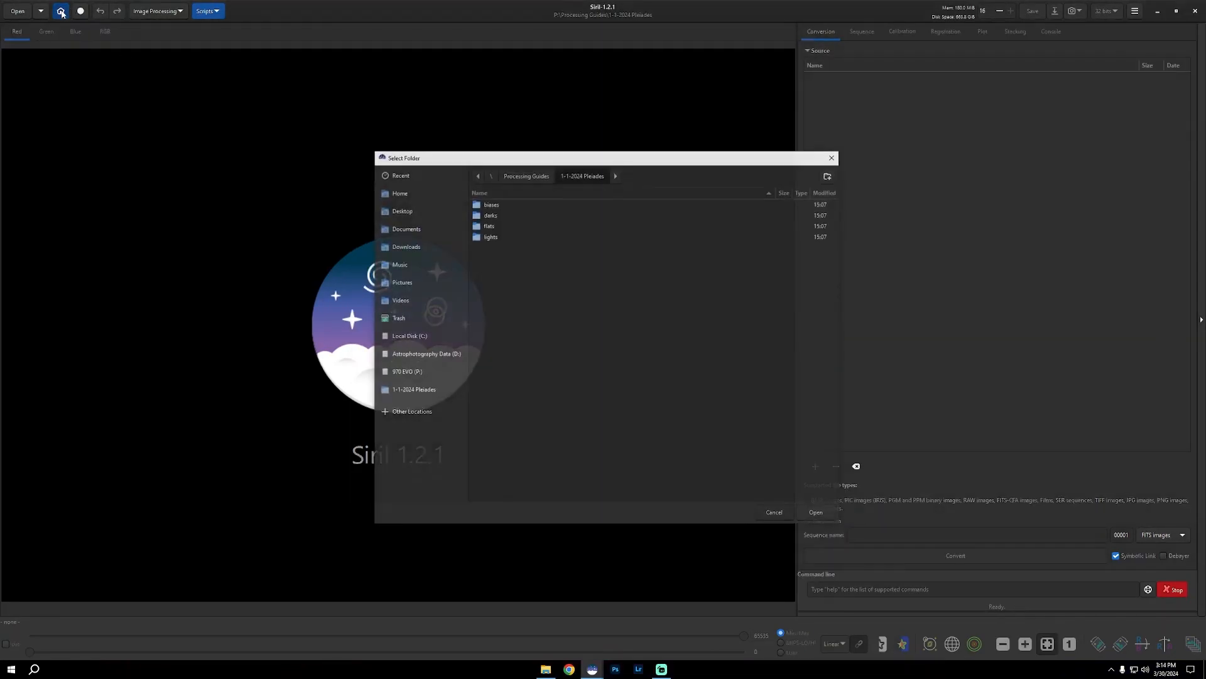
{"action": "left_click_drag", "start_coordinate": [587, 162], "coordinate": [482, 108]}
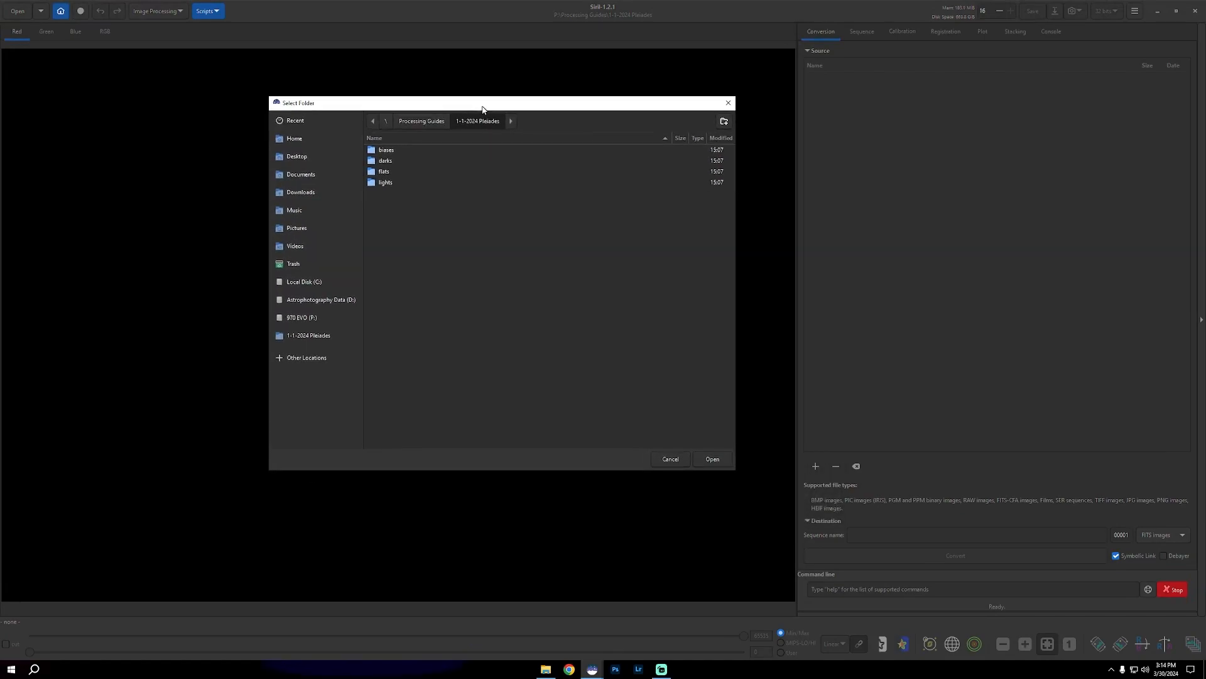
{"action": "left_click", "coordinate": [671, 459]}
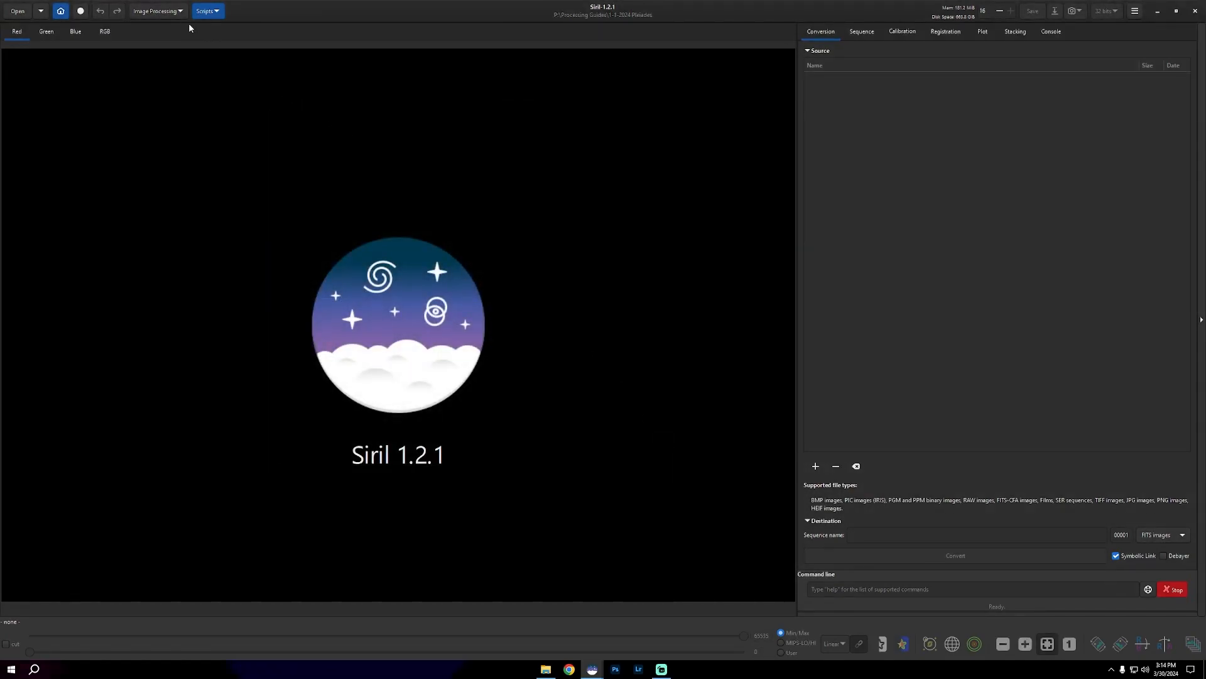
Run the OSC_Preprocessing script on the Pleiades data and check its total execution time in the log.
{"action": "left_click", "coordinate": [206, 12]}
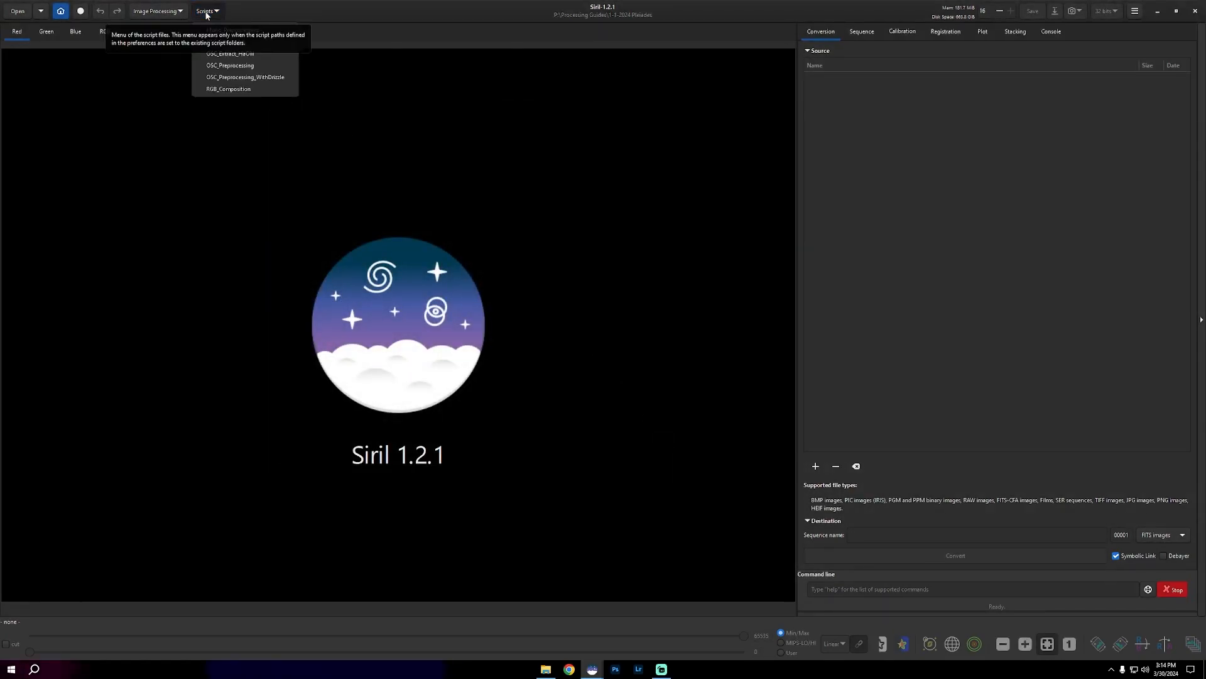
{"action": "left_click", "coordinate": [244, 67]}
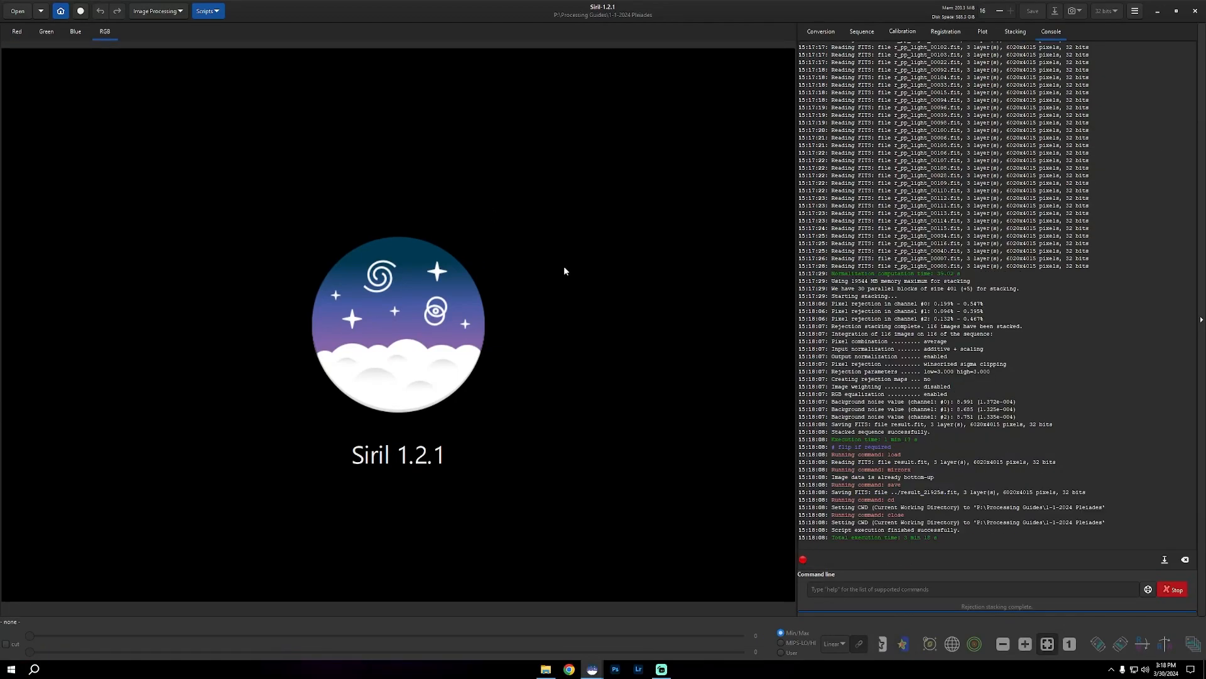
{"action": "left_click_drag", "start_coordinate": [938, 539], "coordinate": [905, 539]}
{"action": "left_click", "coordinate": [906, 539]}
Open the stacked image result_21925s.fit and set its display mode to AutoStretch.
{"action": "left_click", "coordinate": [18, 11]}
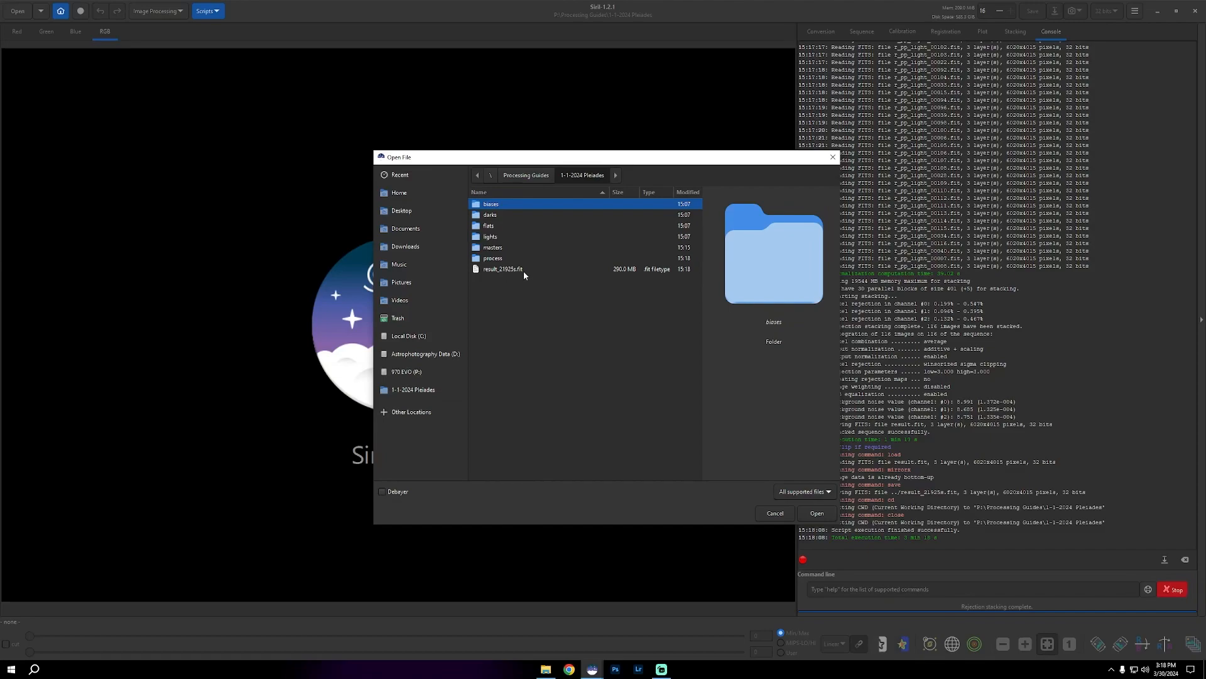
{"action": "double_click", "coordinate": [510, 269]}
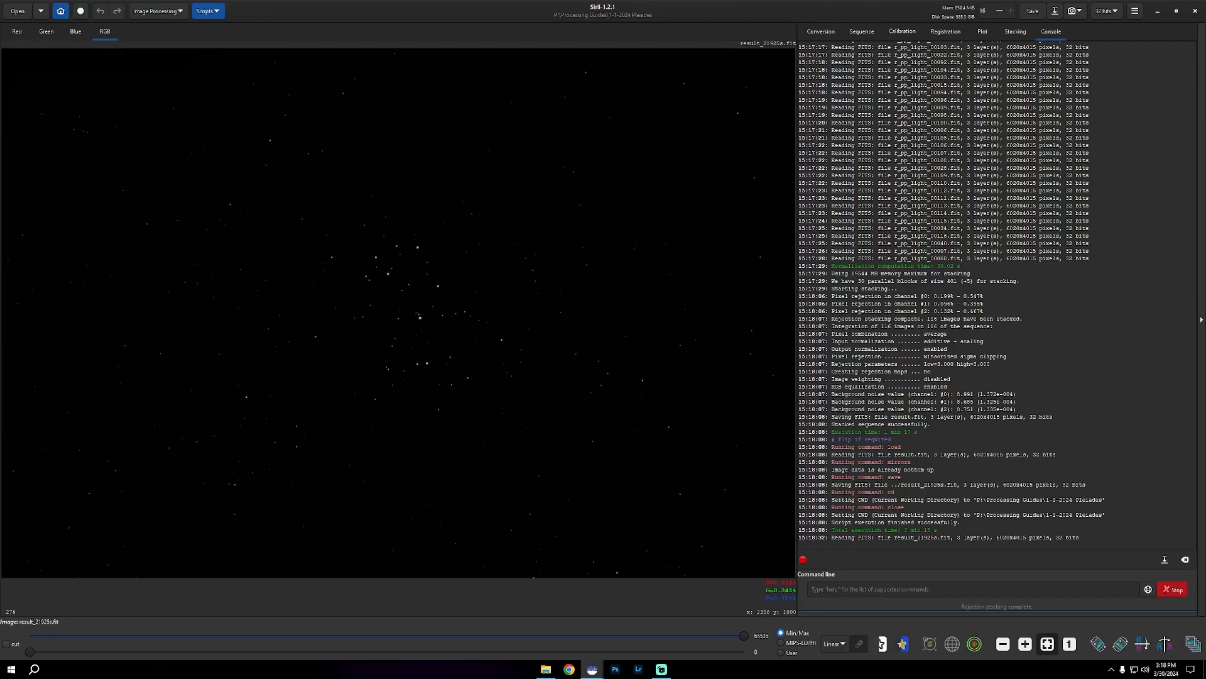
{"action": "left_click", "coordinate": [833, 644]}
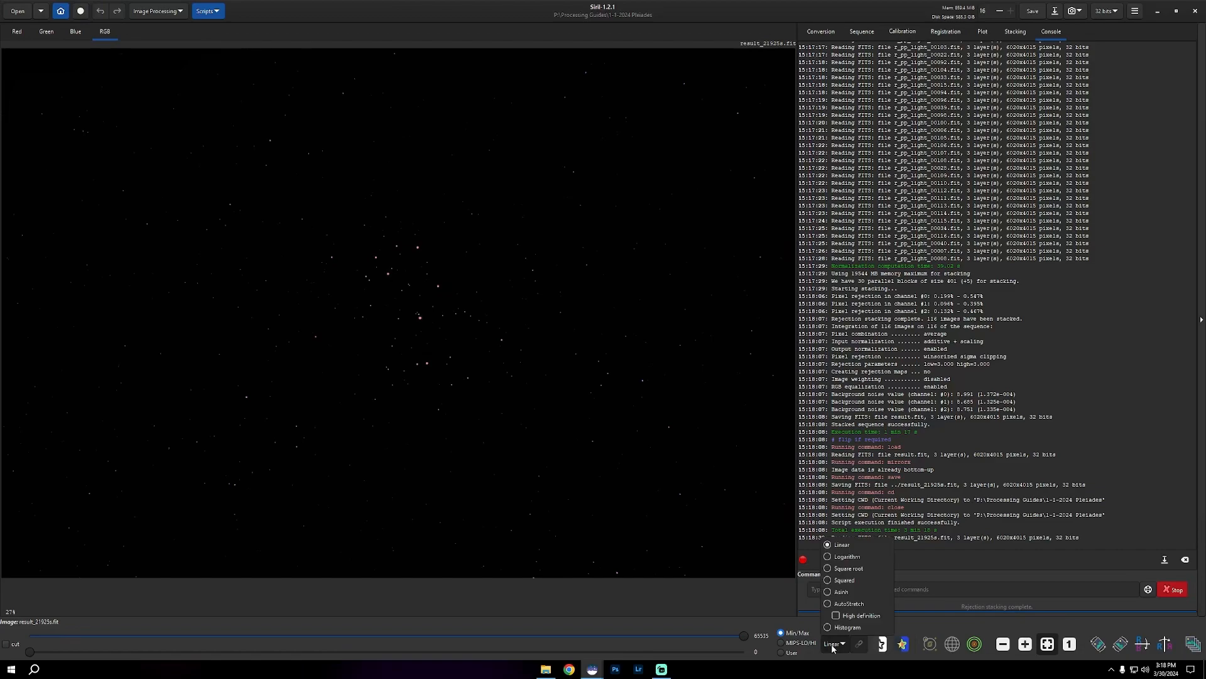
{"action": "left_click", "coordinate": [851, 605]}
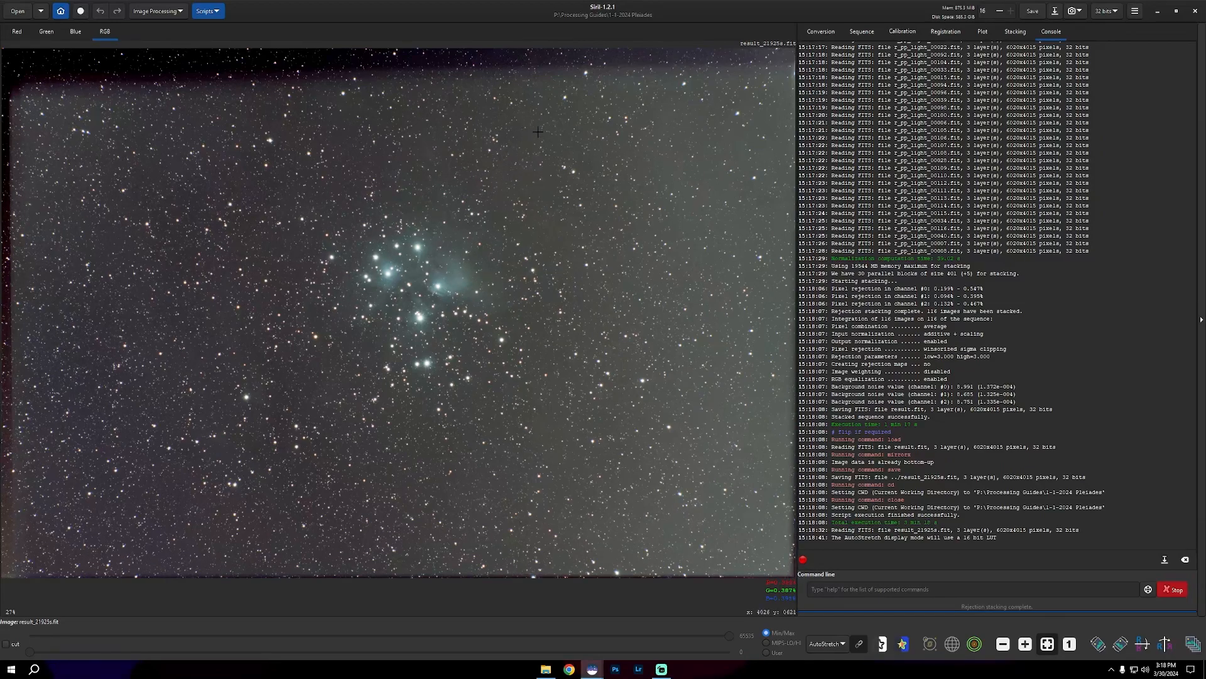
Crop the image to a selection of about 4509 × 3252 px around the Pleiades, excluding the stacking edges.
{"action": "left_click_drag", "start_coordinate": [41, 101], "coordinate": [759, 564]}
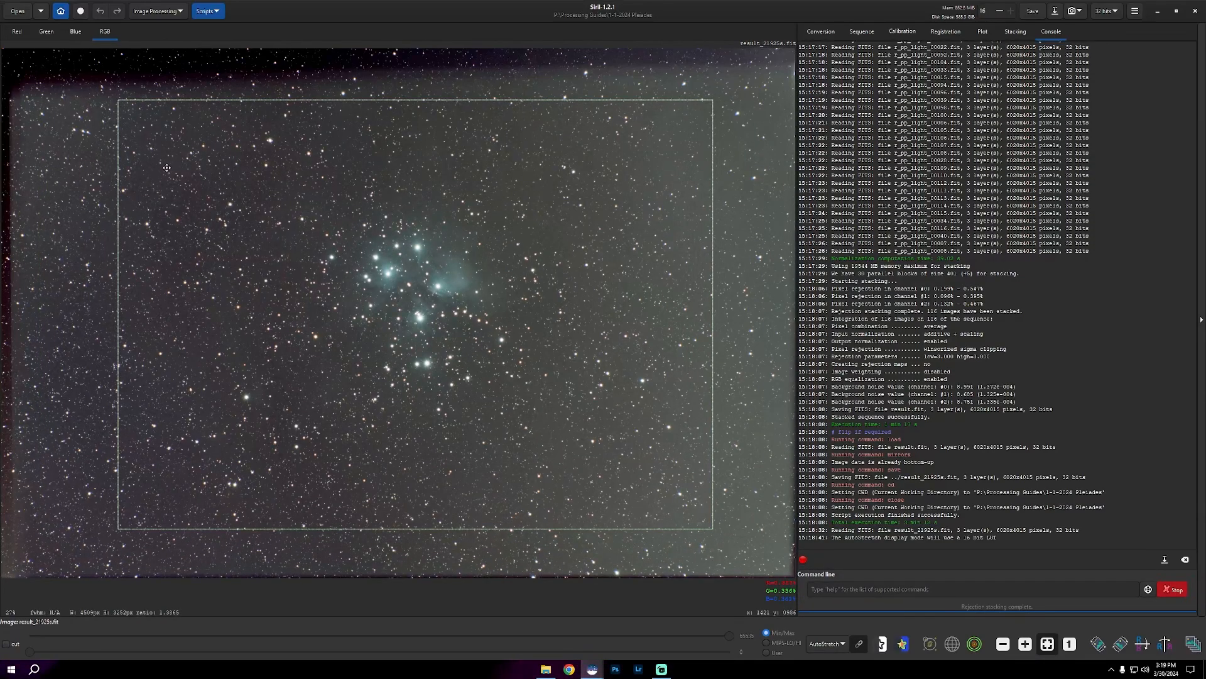
{"action": "right_click", "coordinate": [258, 216]}
{"action": "left_click", "coordinate": [300, 349]}
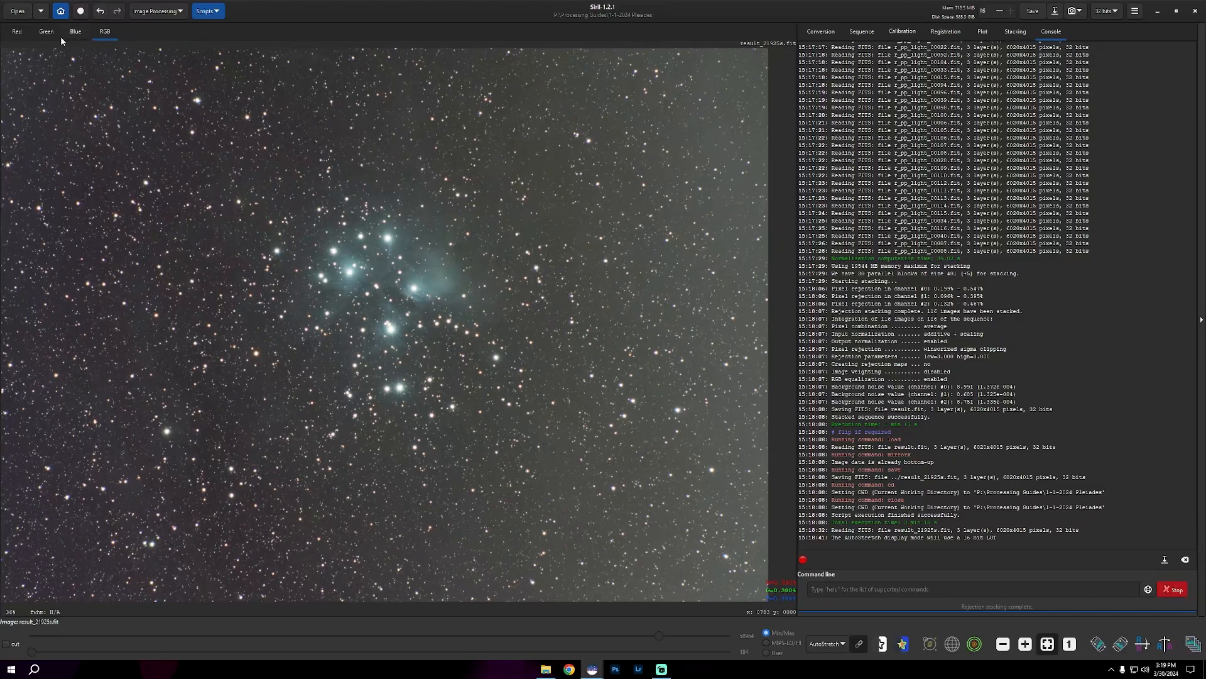
Generate RBF background extraction samples across the image at 20 samples per line with a grid tolerance of 2.00.
{"action": "left_click", "coordinate": [157, 12]}
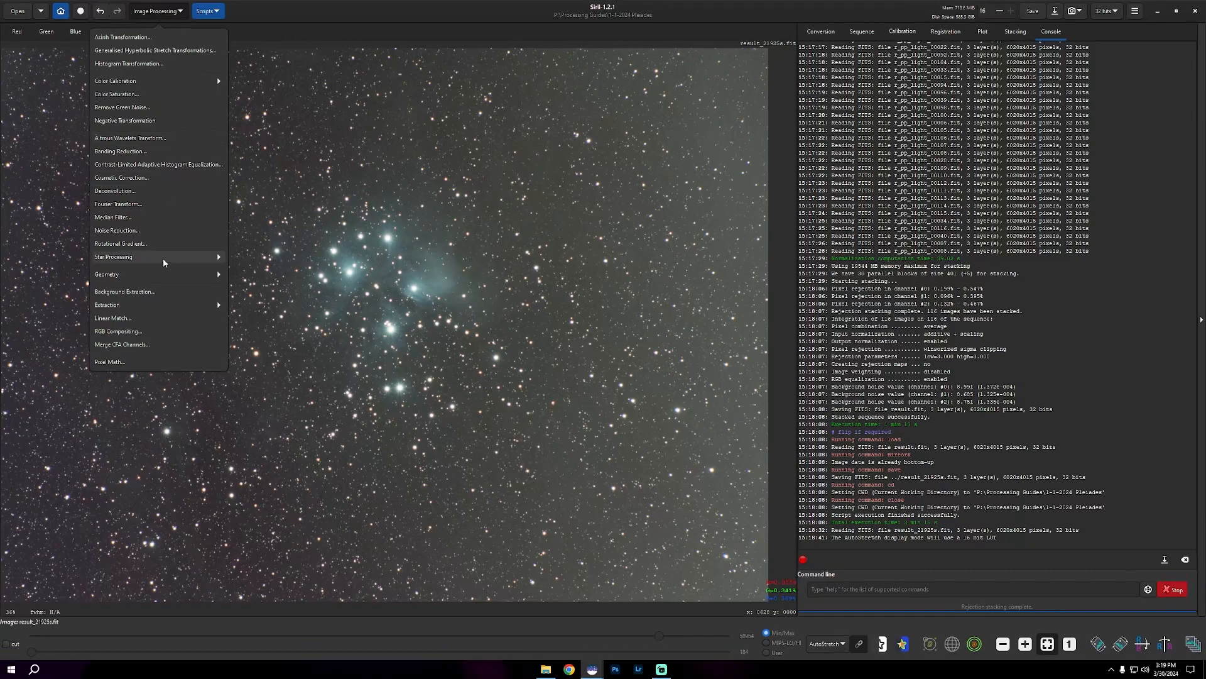
{"action": "left_click", "coordinate": [139, 295]}
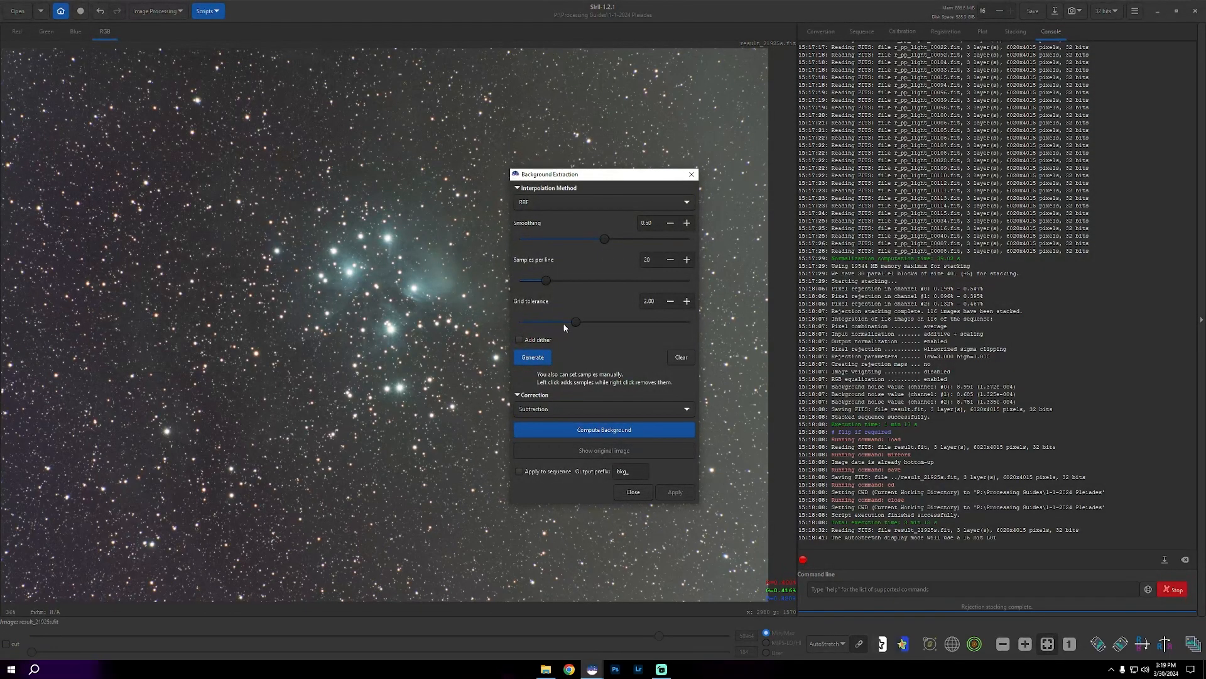
{"action": "left_click_drag", "start_coordinate": [588, 174], "coordinate": [926, 186]}
{"action": "left_click", "coordinate": [870, 368]}
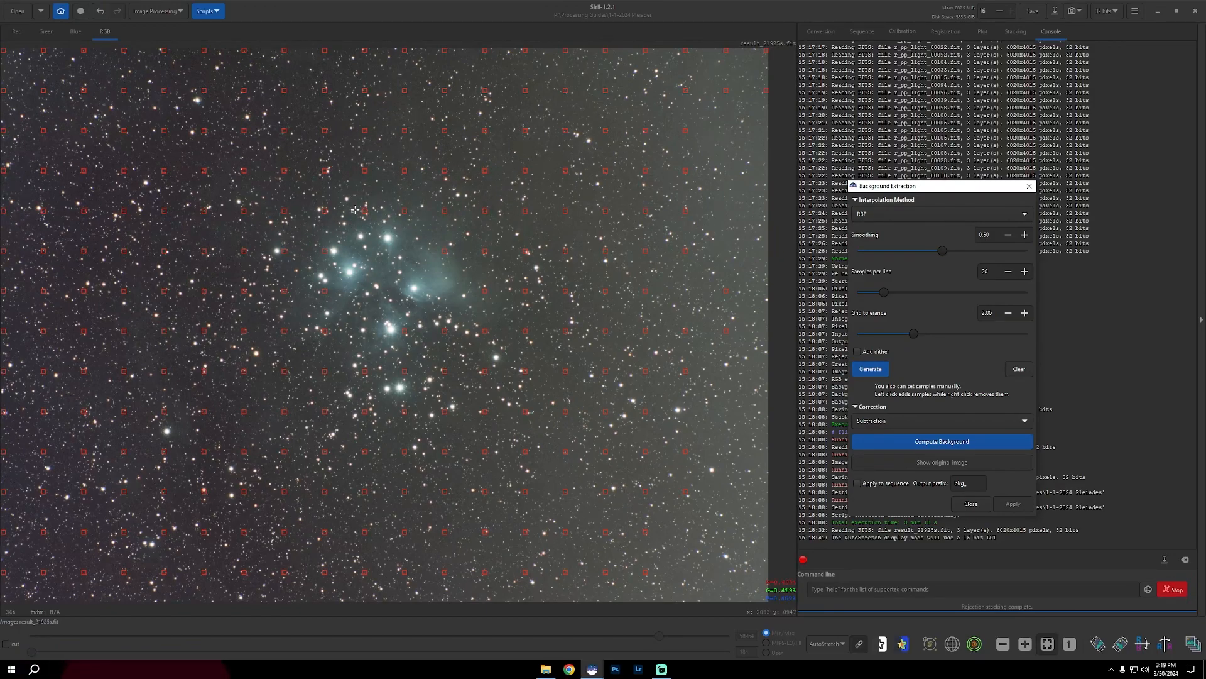
Clear the samples off the Pleiades nebulosity, add one in the image's upper-left corner, and apply the computed background subtraction.
{"action": "right_click", "coordinate": [444, 253]}
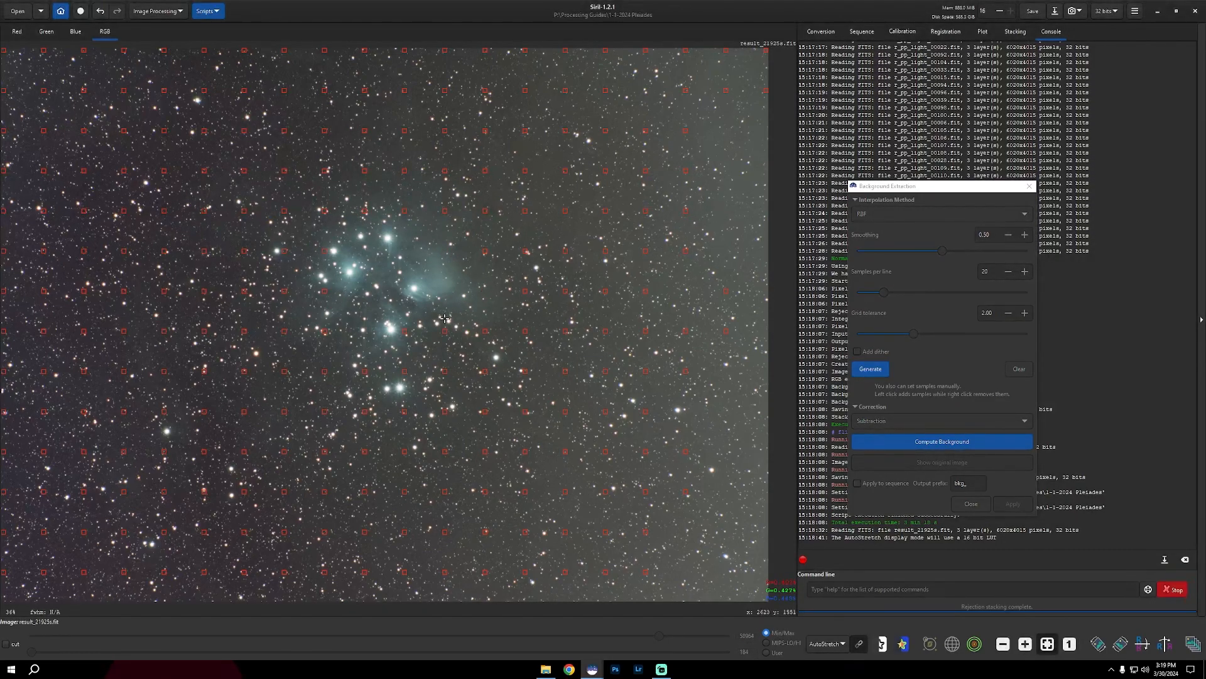
{"action": "right_click", "coordinate": [400, 370]}
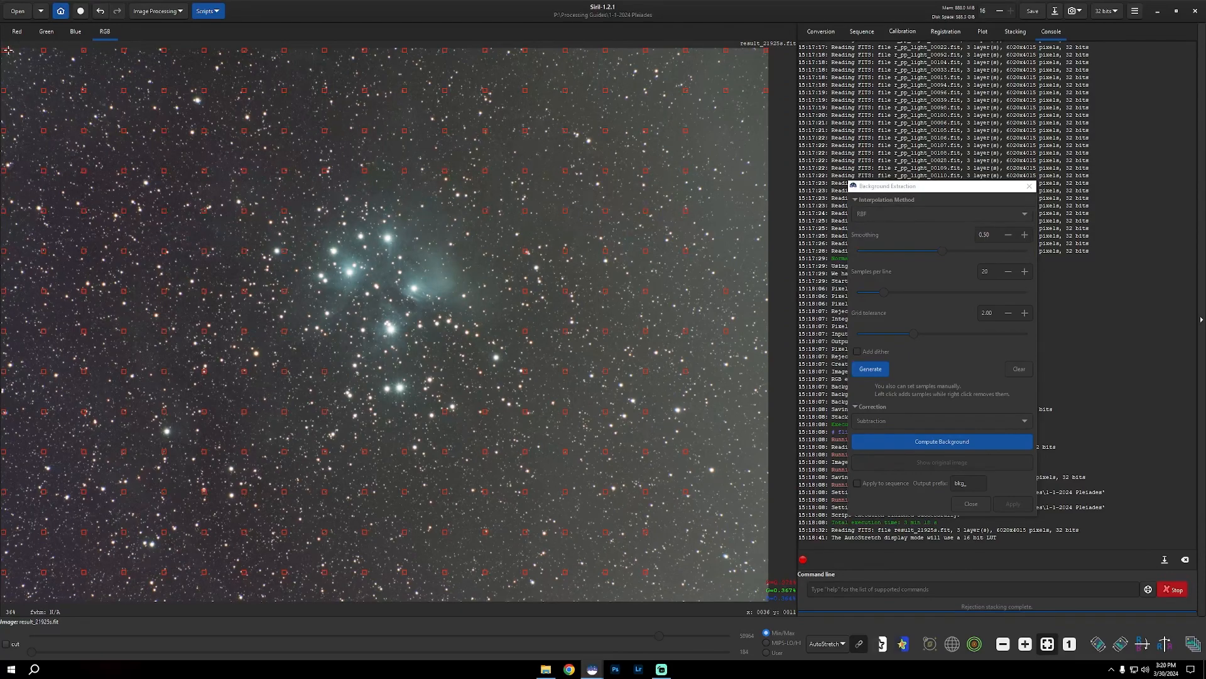
{"action": "left_click", "coordinate": [5, 51]}
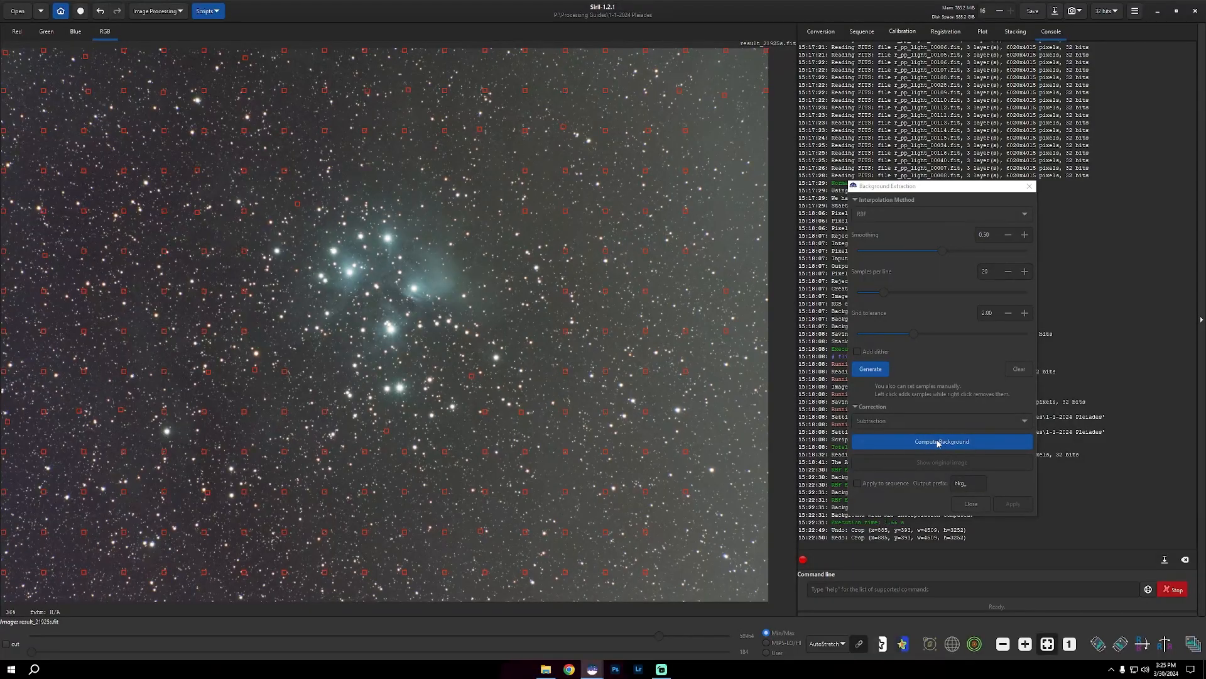
{"action": "left_click", "coordinate": [938, 442]}
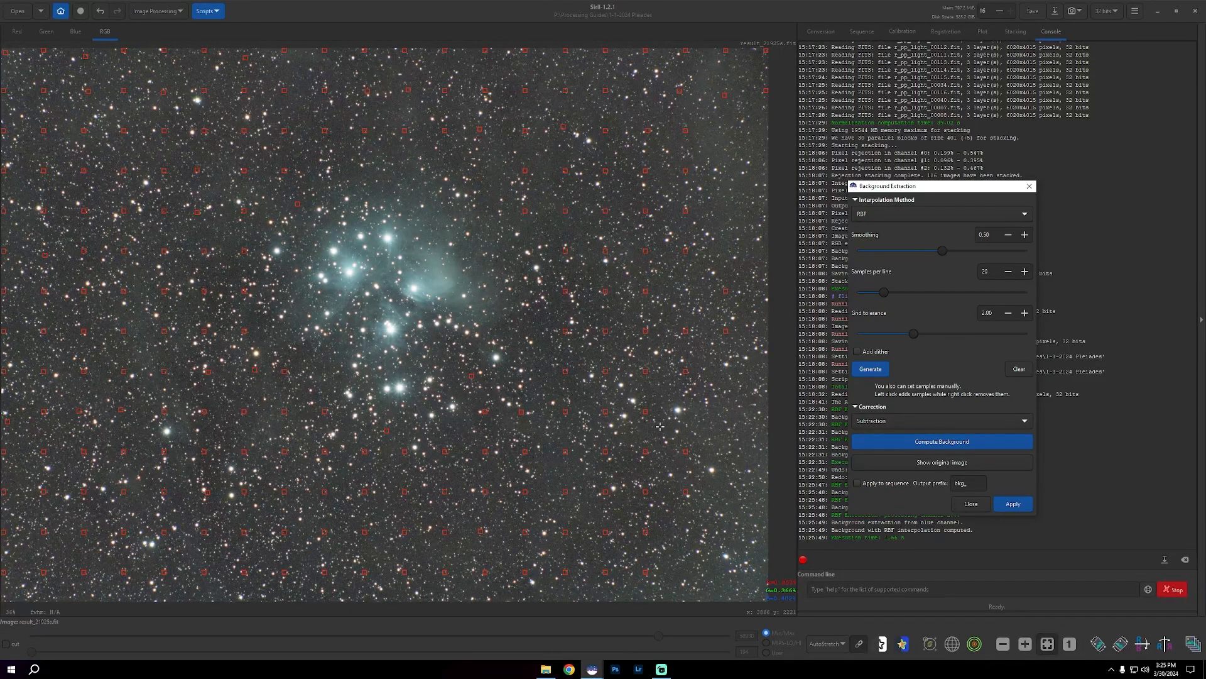
{"action": "left_click", "coordinate": [1017, 506]}
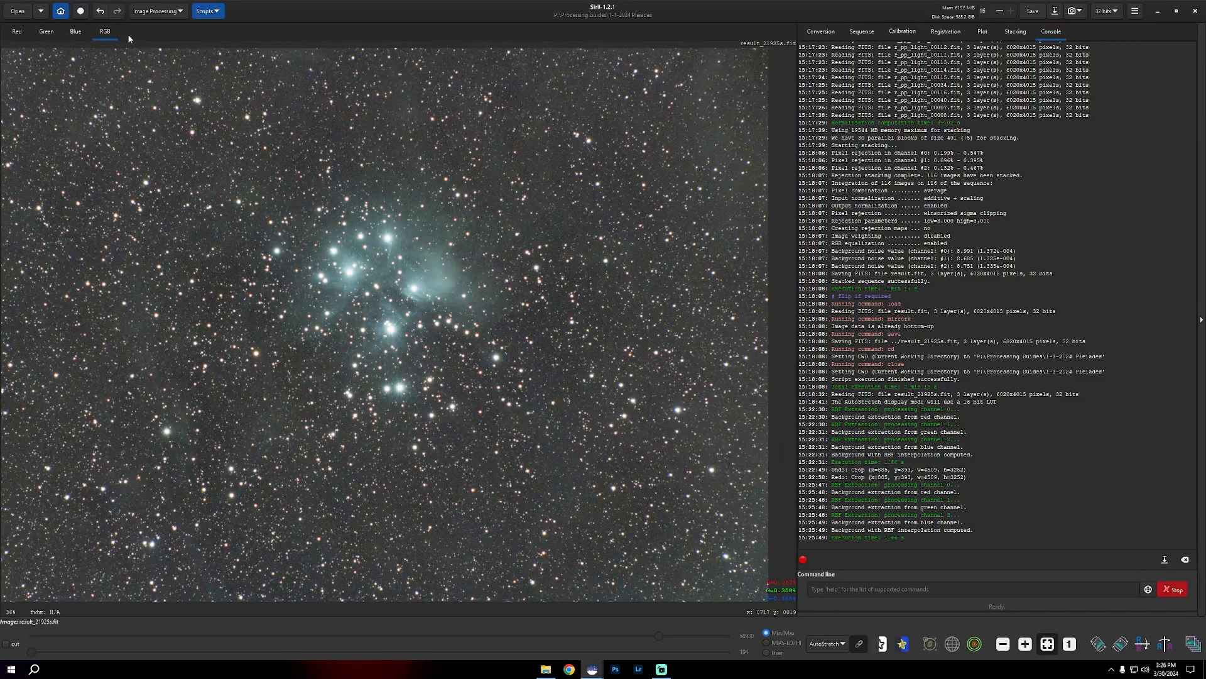
Remove green noise from the image using the Average Neutral protection method with lightness preserved.
{"action": "left_click", "coordinate": [154, 11]}
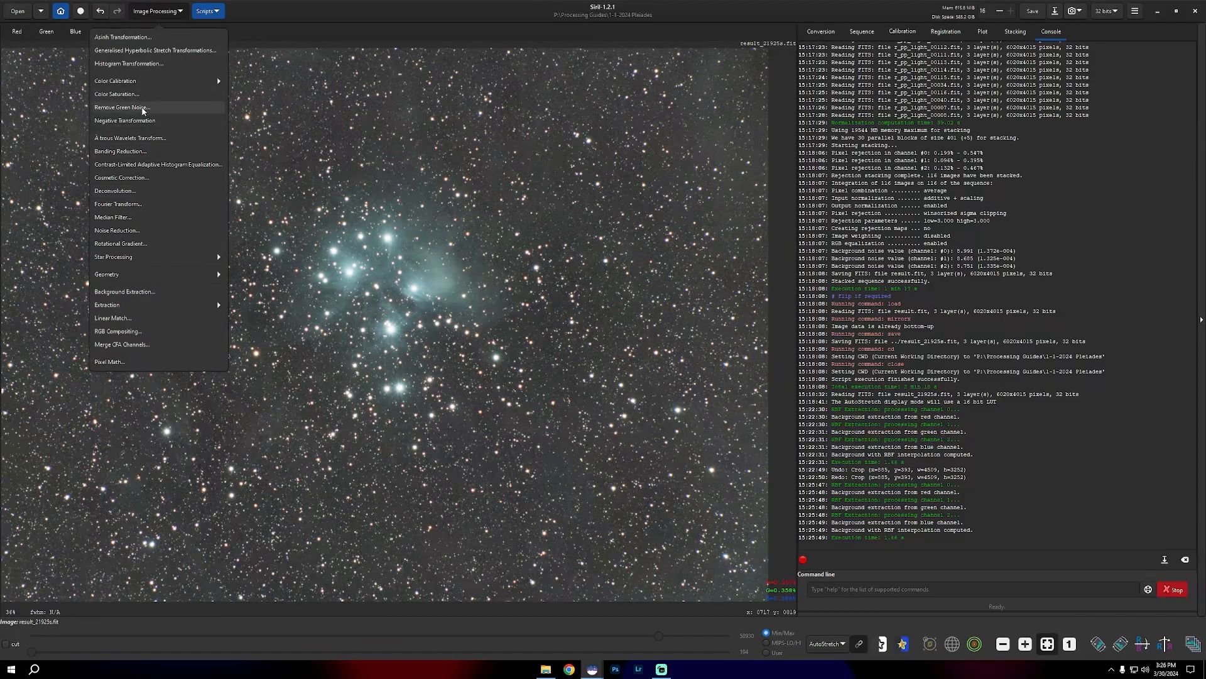
{"action": "left_click", "coordinate": [142, 107]}
{"action": "left_click", "coordinate": [688, 383]}
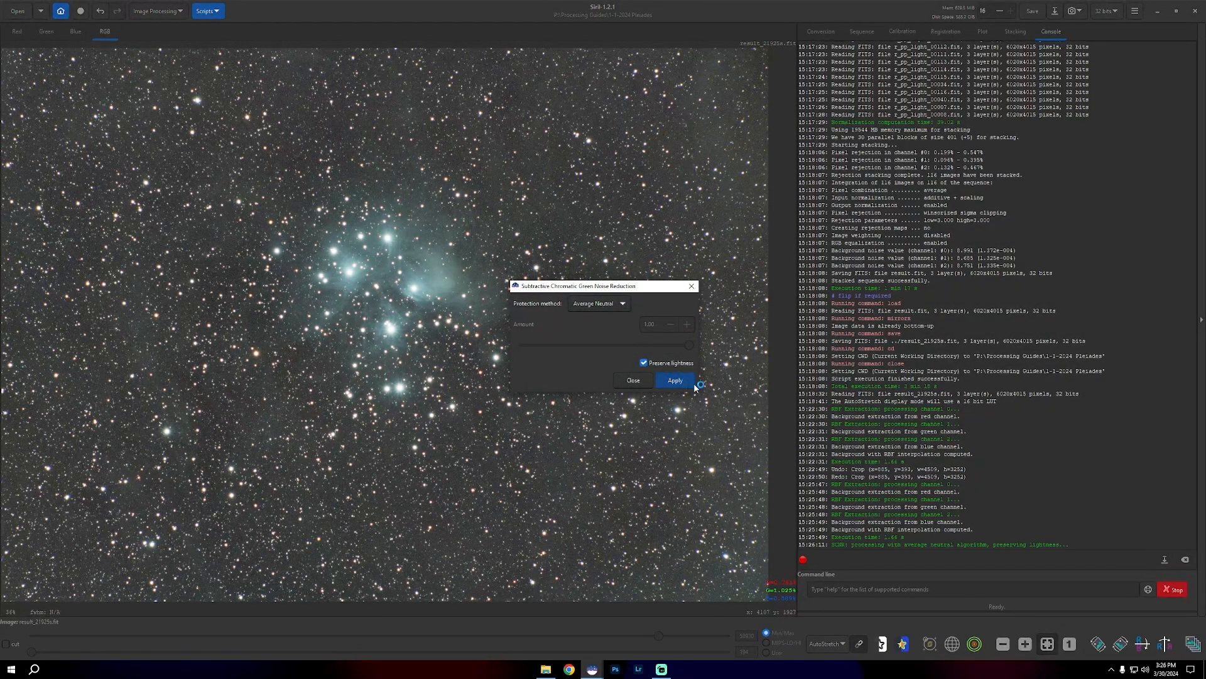
{"action": "left_click", "coordinate": [633, 381]}
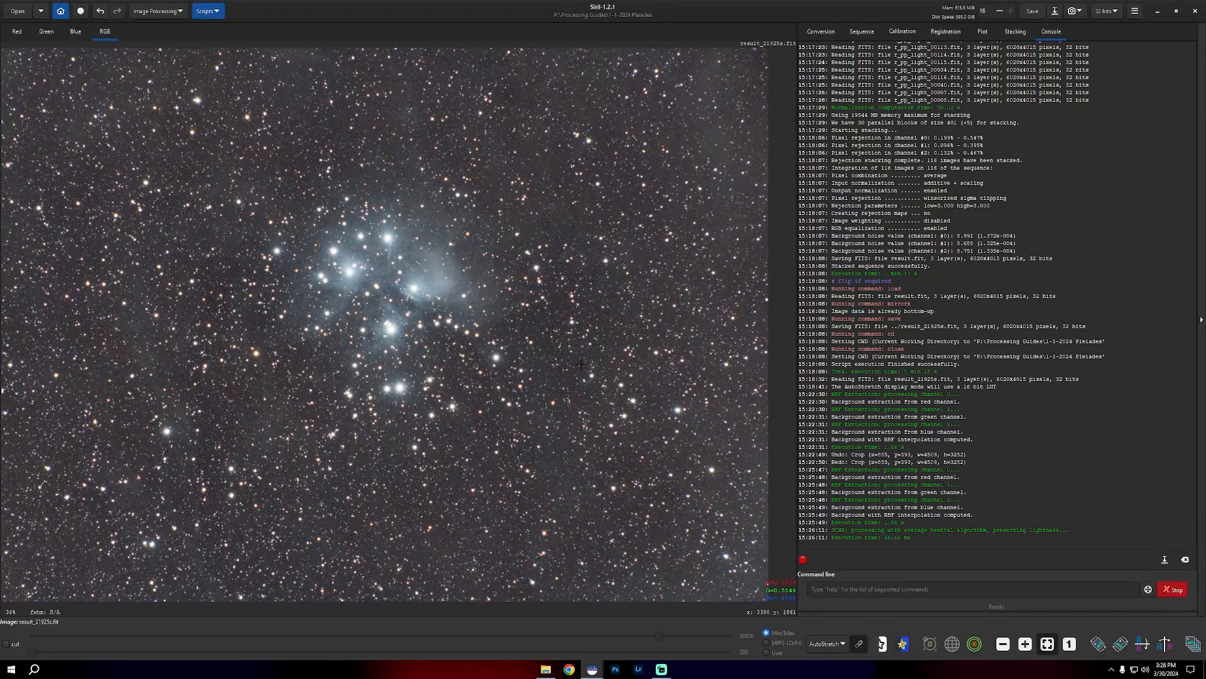
Start a Photometric Color Calibration and look up m45 in SIMBAD for the image coordinates.
{"action": "left_click", "coordinate": [159, 11]}
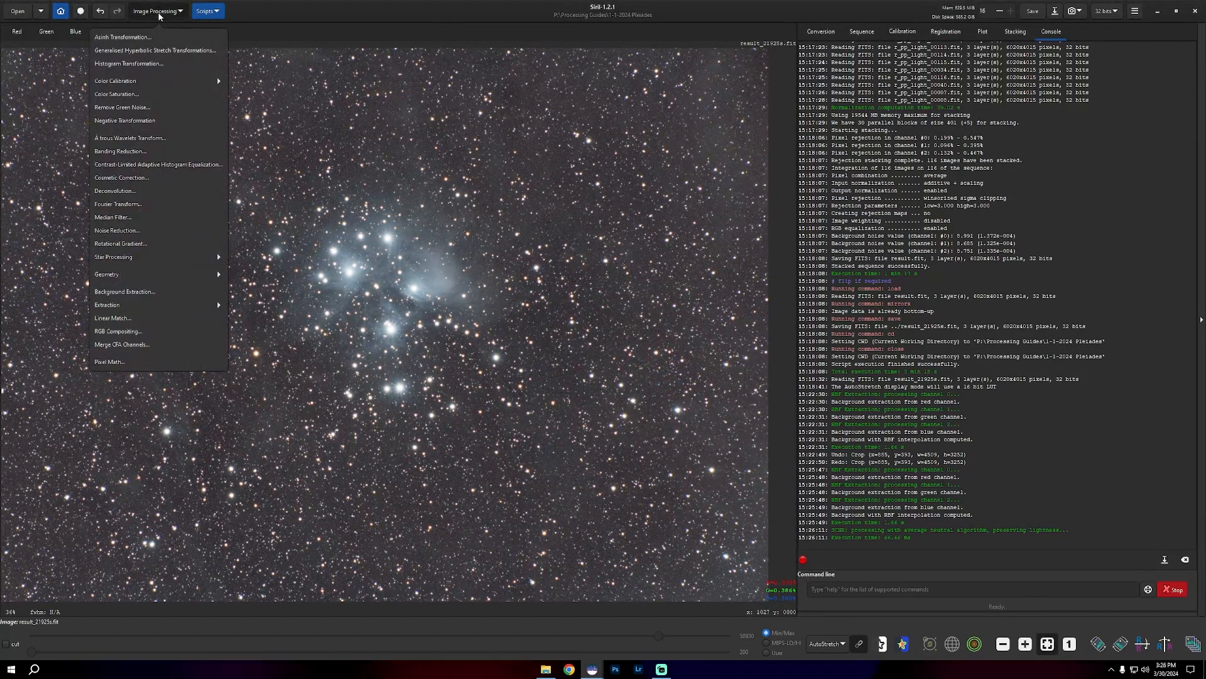
{"action": "left_click", "coordinate": [154, 82]}
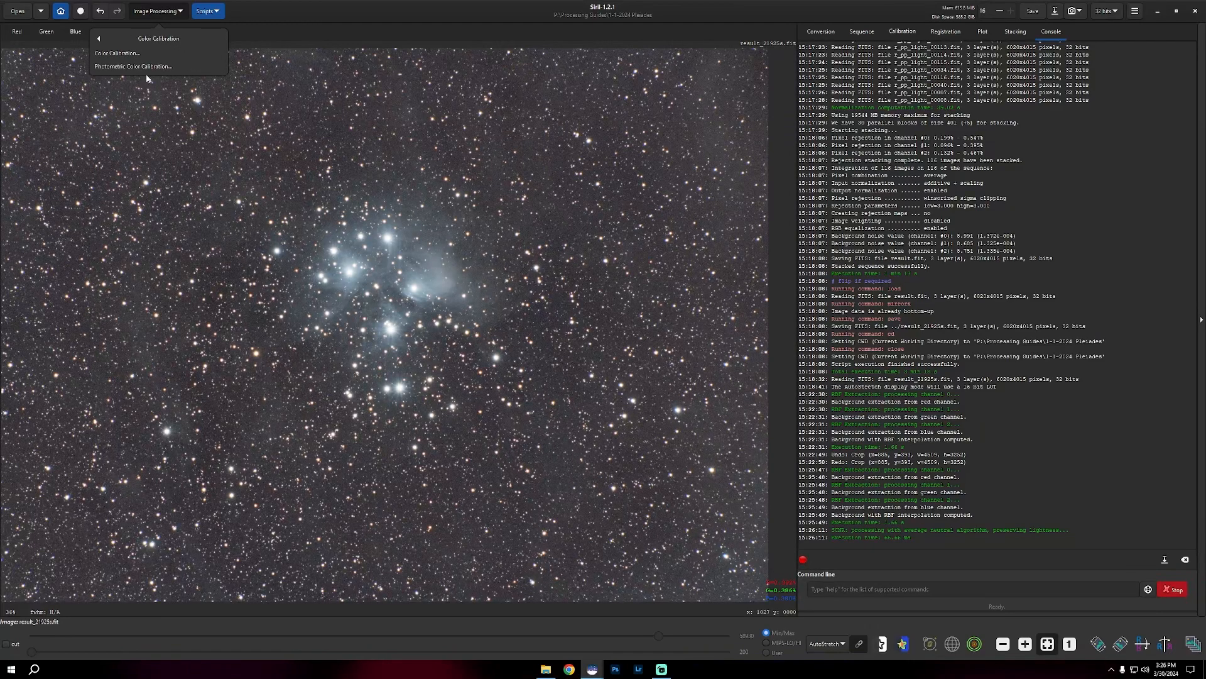
{"action": "left_click", "coordinate": [144, 67]}
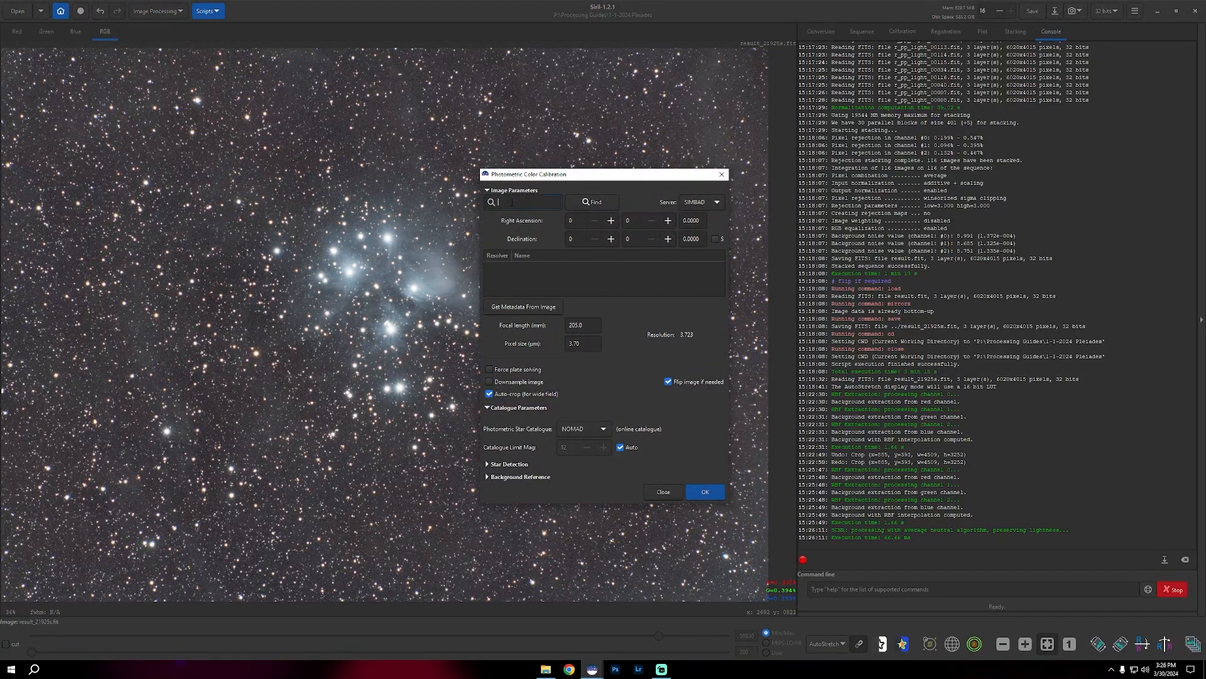
{"action": "type", "text": "m45"}
{"action": "left_click", "coordinate": [590, 202]}
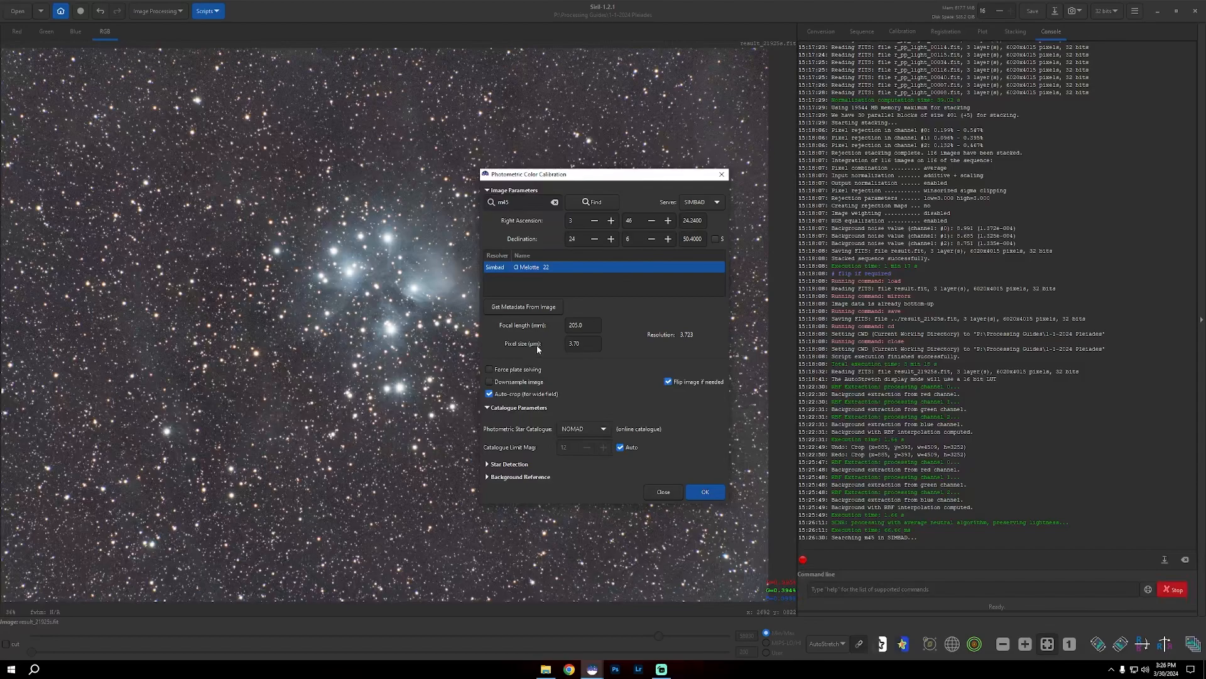
Set the pixel size to 3.72 µm, force plate solving, and run the photometric color calibration.
{"action": "left_click", "coordinate": [587, 344]}
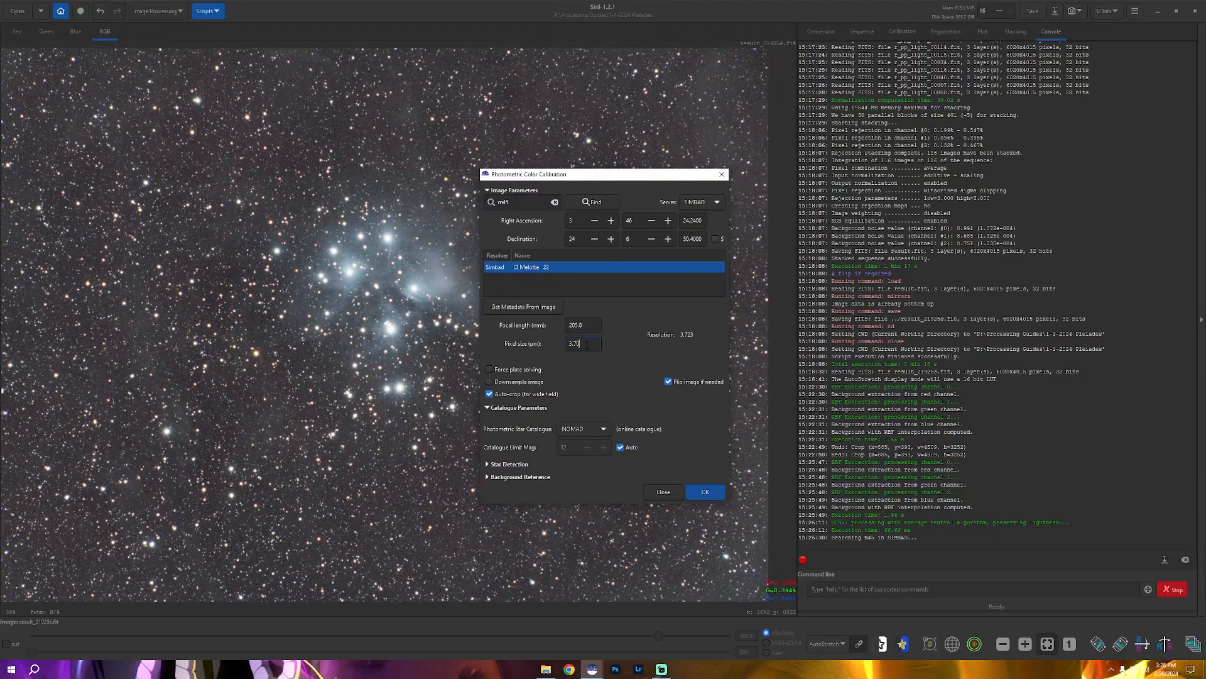
{"action": "key", "text": "BackSpace"}
{"action": "type", "text": "2"}
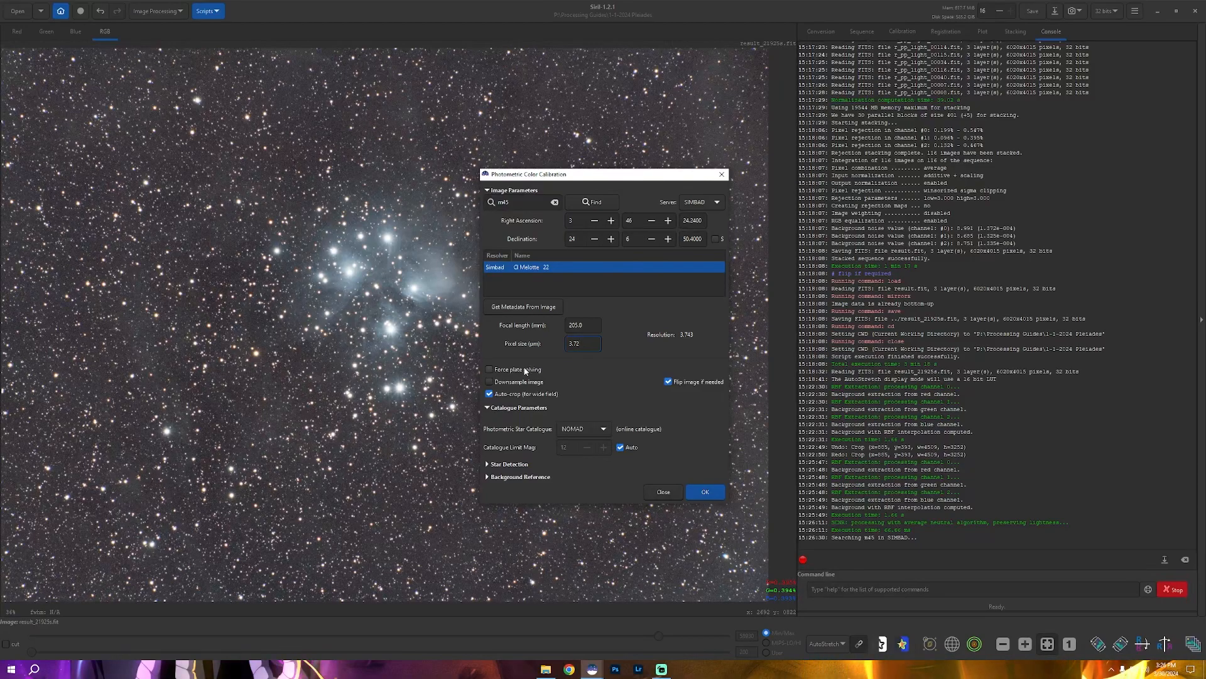
{"action": "left_click", "coordinate": [490, 370]}
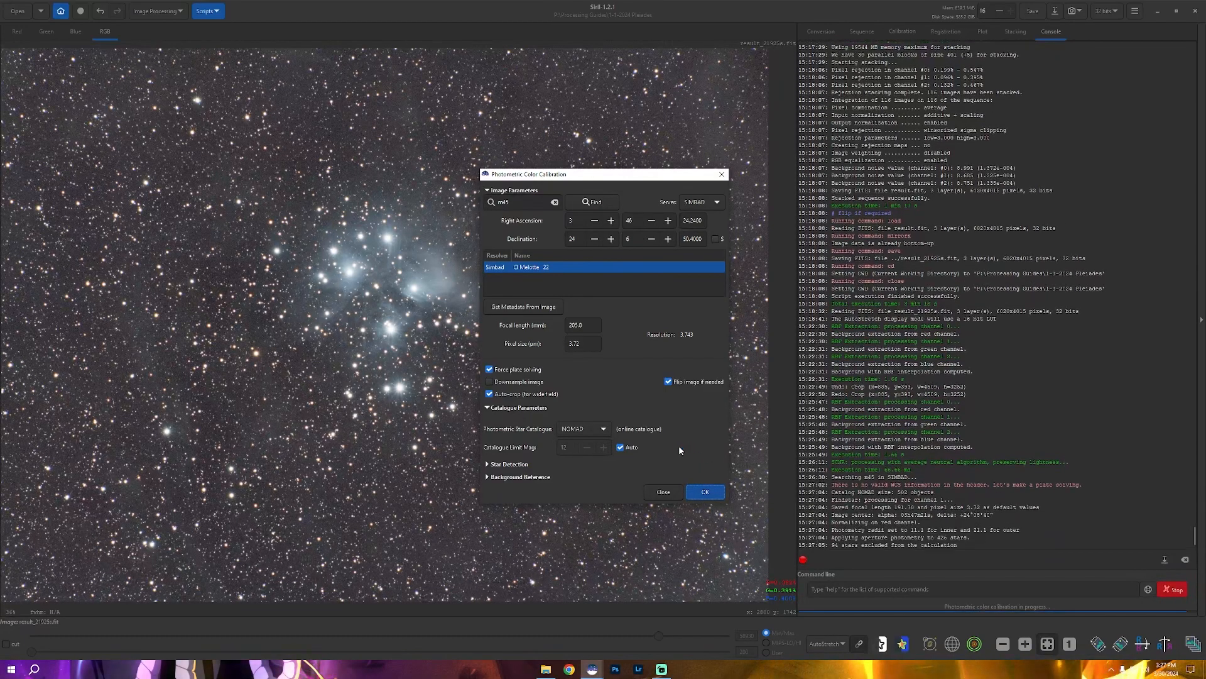
{"action": "left_click_drag", "start_coordinate": [581, 180], "coordinate": [943, 116]}
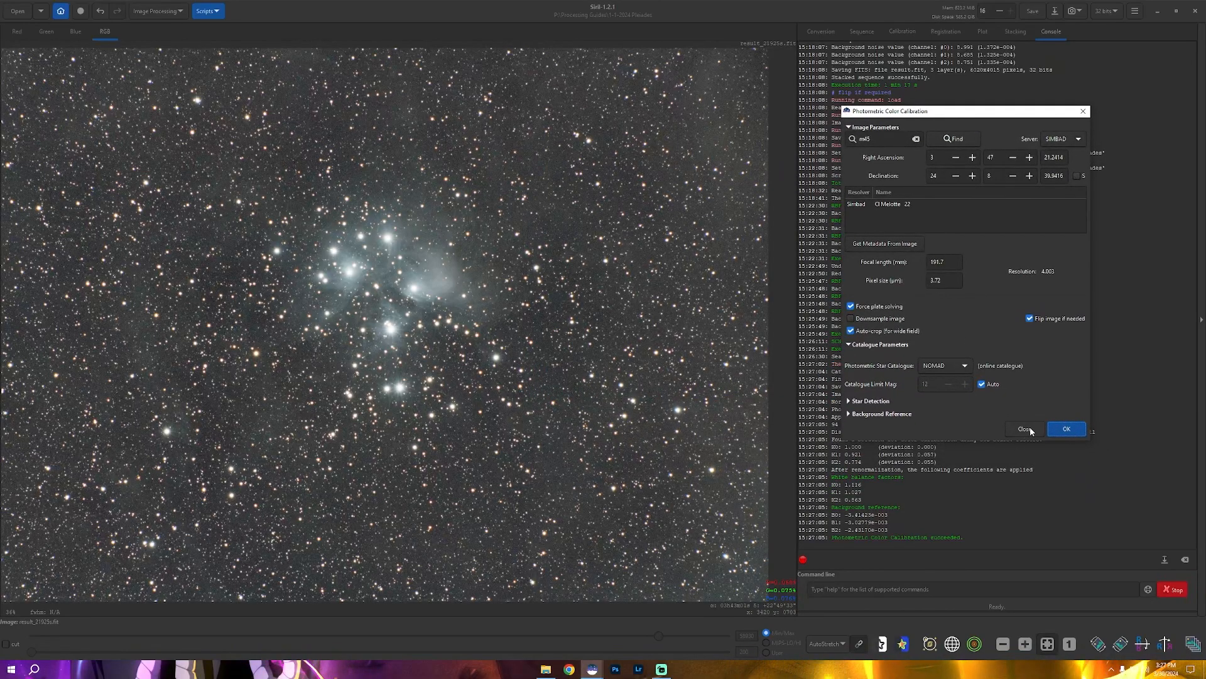
Try a second photometric color calibration run on the image and undo it.
{"action": "left_click", "coordinate": [1068, 431]}
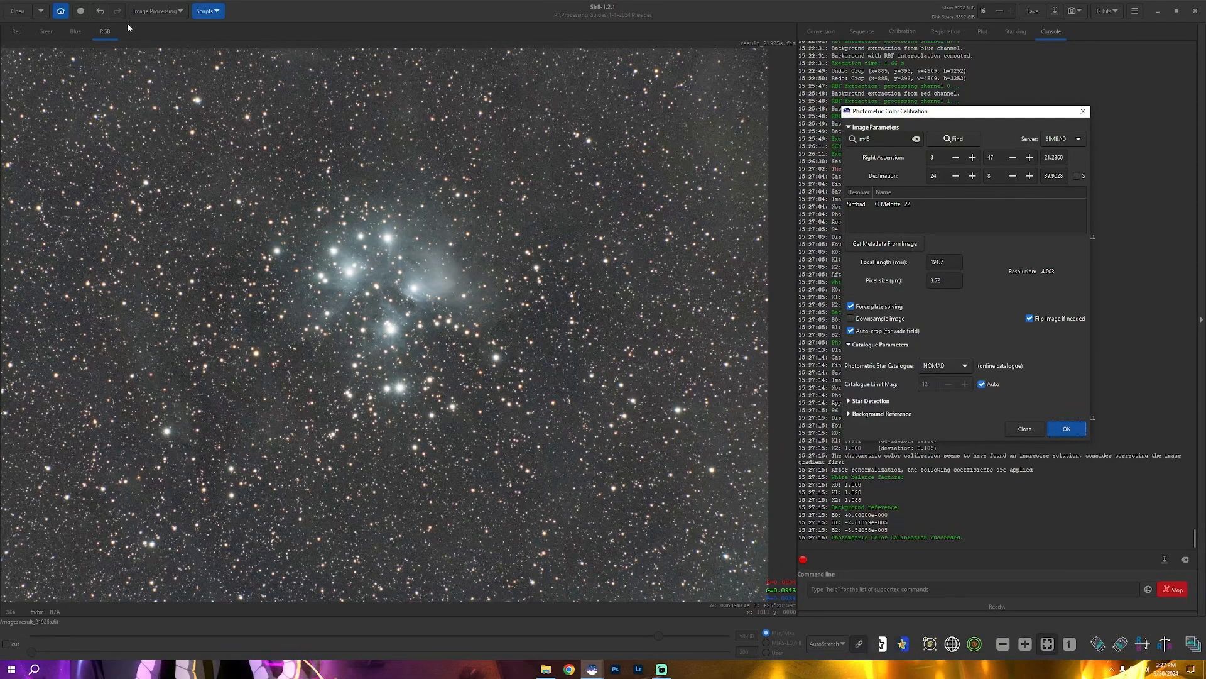
{"action": "left_click", "coordinate": [1025, 429]}
{"action": "left_click", "coordinate": [101, 11]}
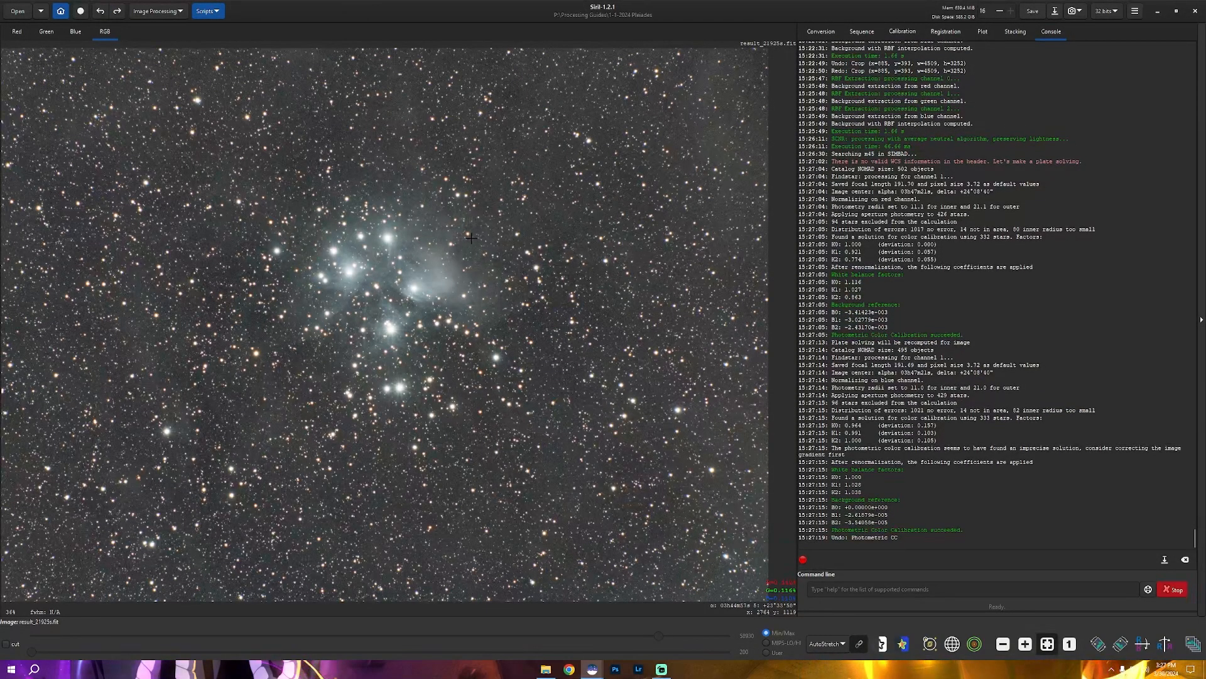
Set the image display mode to Linear.
{"action": "left_click", "coordinate": [154, 11]}
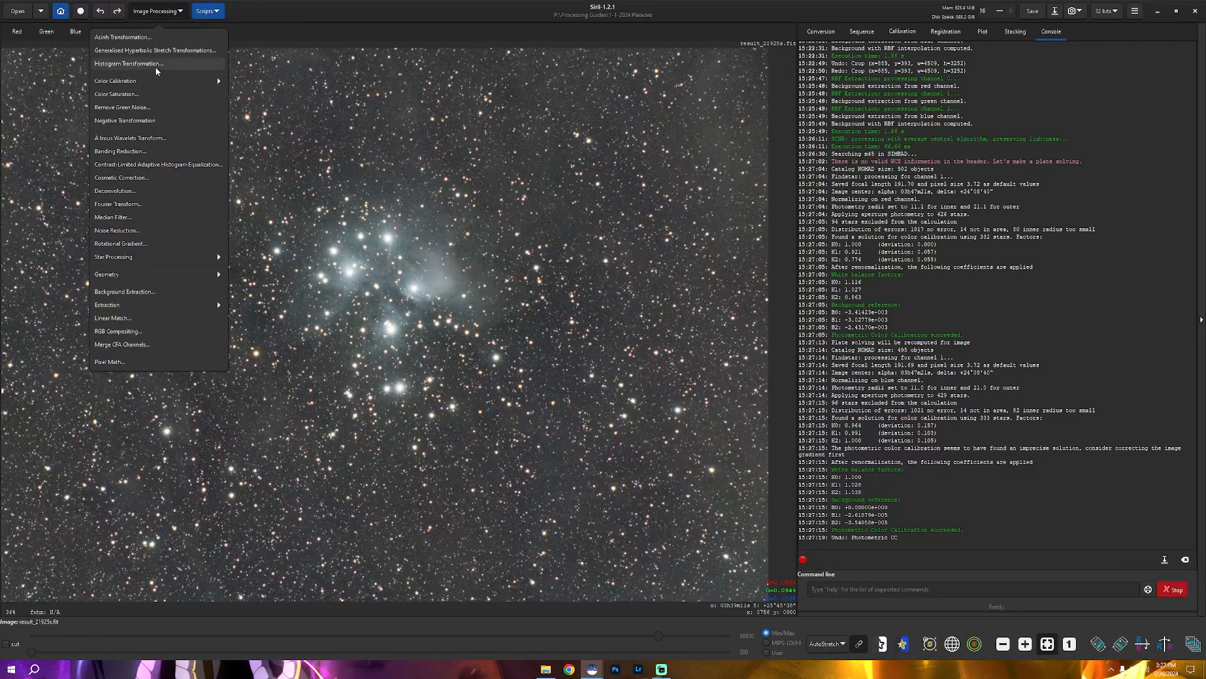
{"action": "left_click", "coordinate": [827, 644]}
{"action": "left_click", "coordinate": [825, 553]}
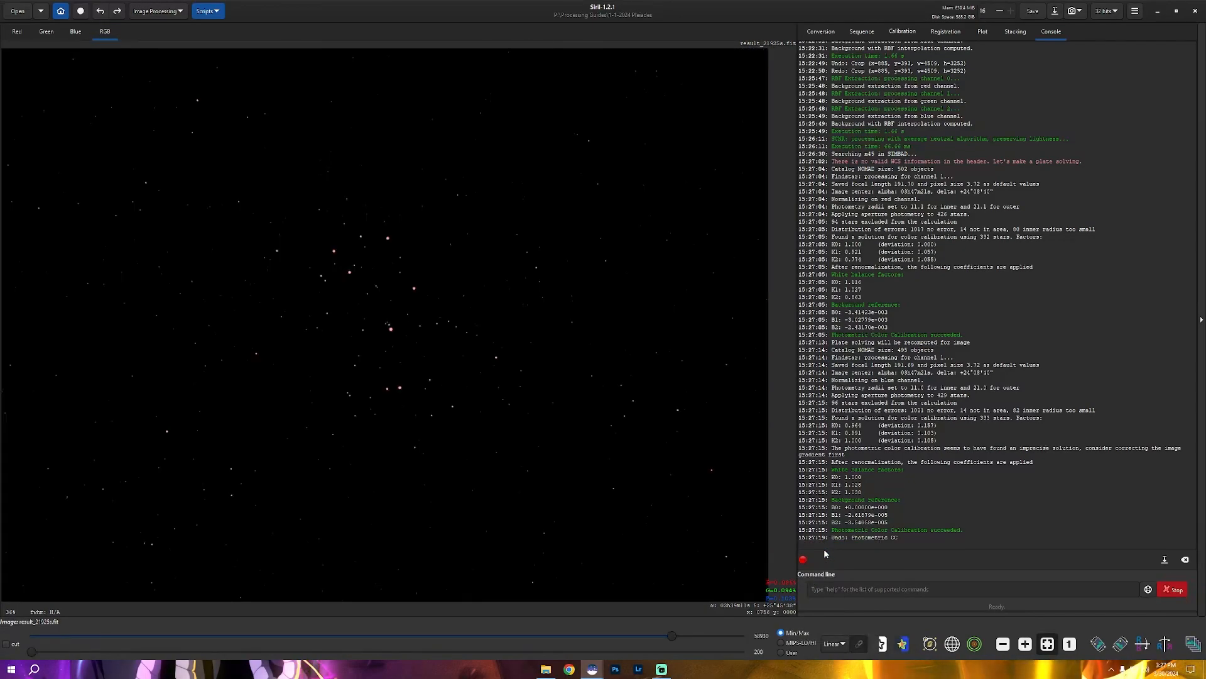
Run StarNet star removal on the image with linear pre-stretch and star mask generation enabled.
{"action": "left_click", "coordinate": [167, 12]}
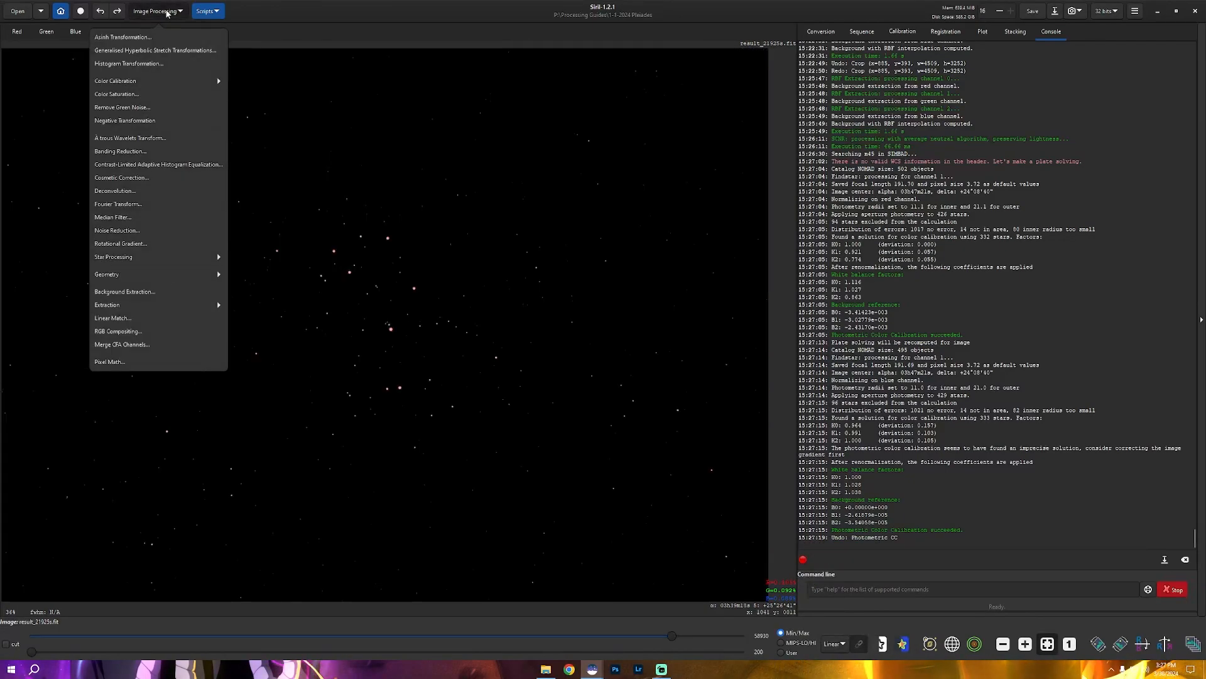
{"action": "left_click", "coordinate": [167, 260]}
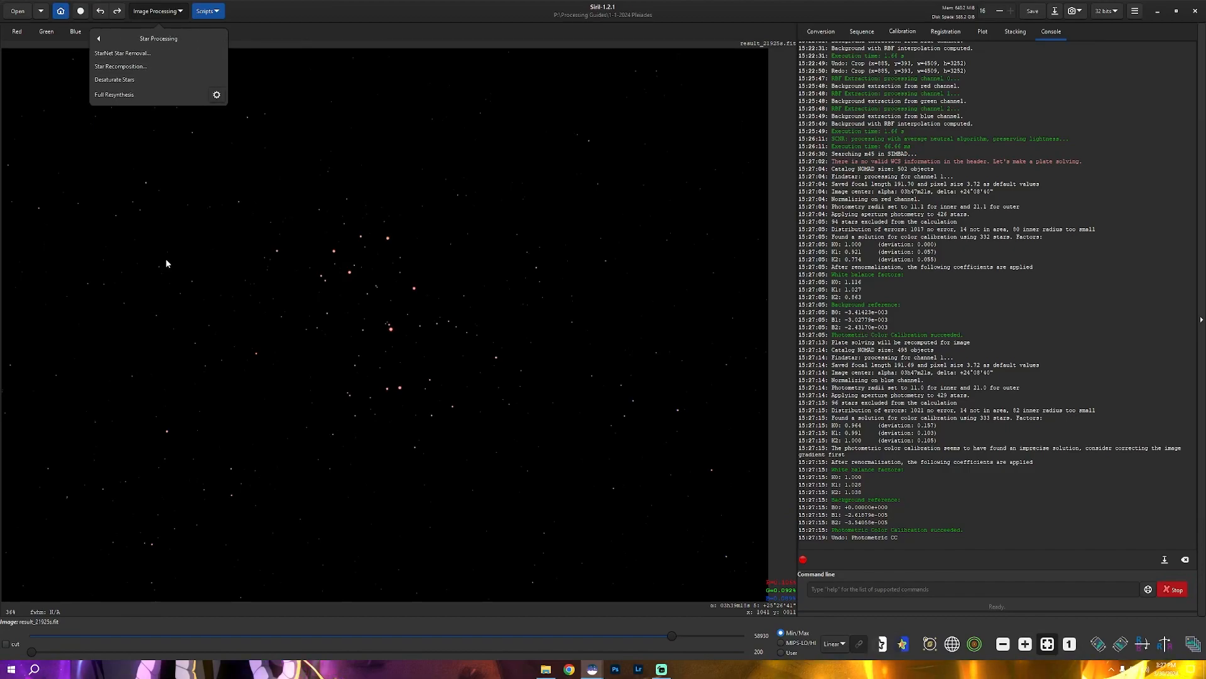
{"action": "left_click", "coordinate": [151, 57]}
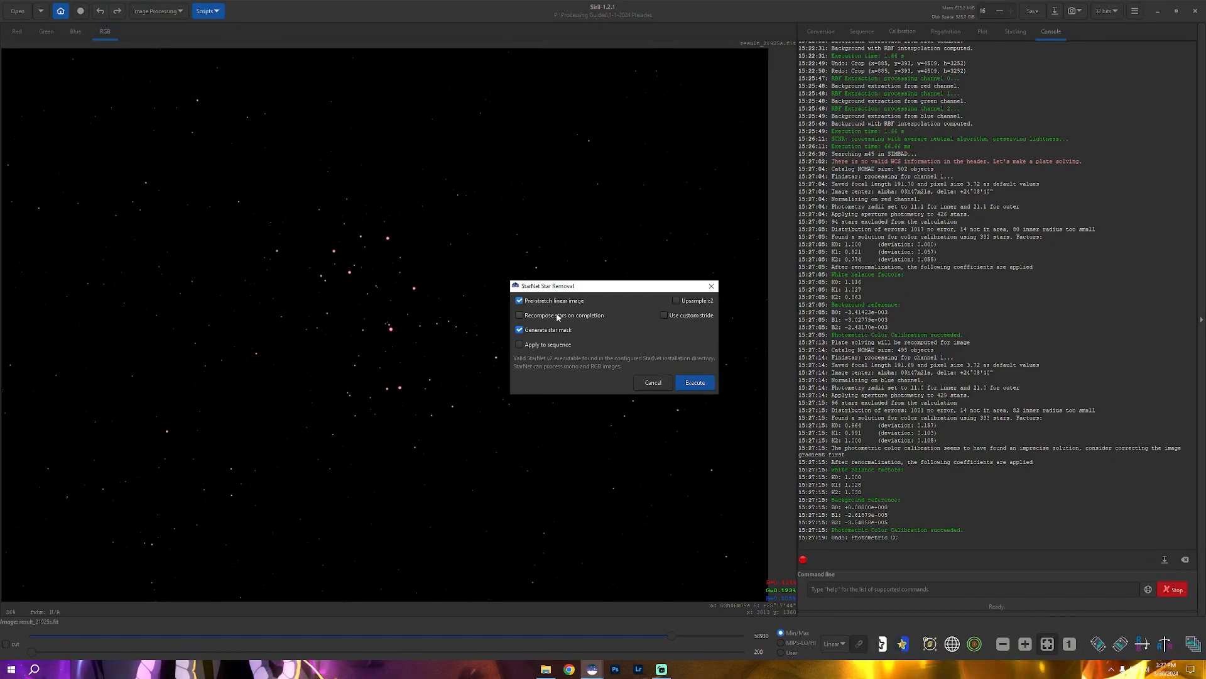
{"action": "left_click_drag", "start_coordinate": [603, 288], "coordinate": [949, 198]}
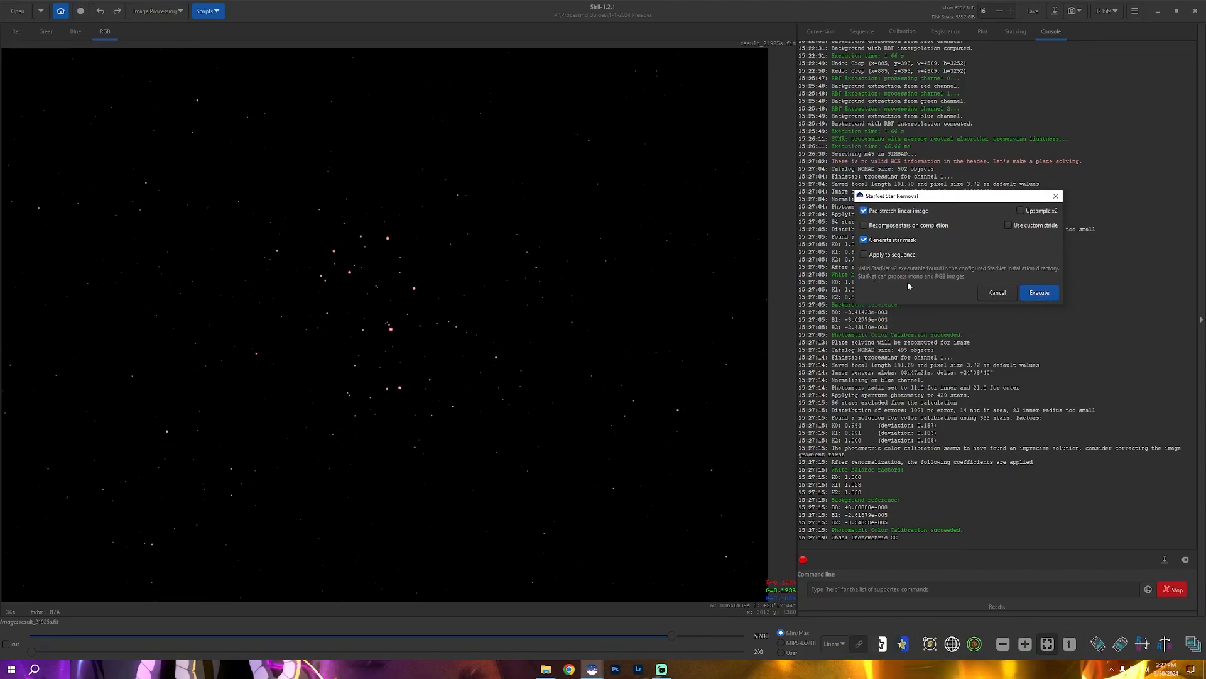
{"action": "left_click", "coordinate": [1040, 292]}
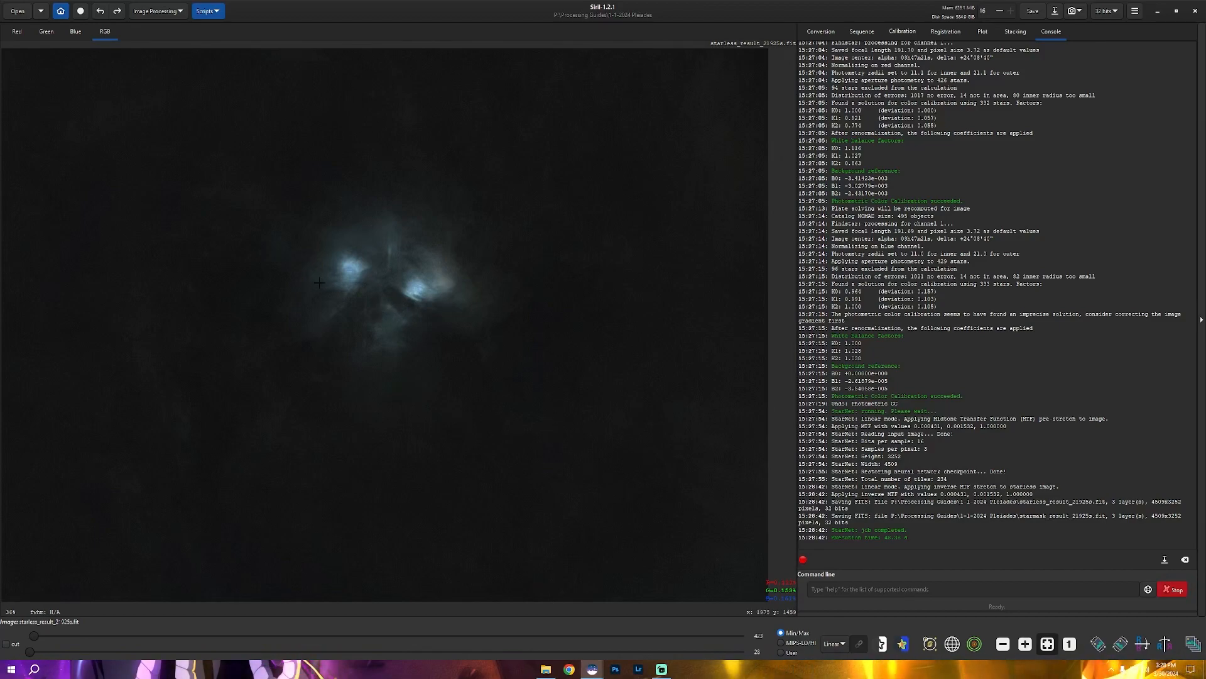
Open starmask_result_21925s.fit and inspect the star mask in AutoStretch, returning the display mode to Linear.
{"action": "left_click", "coordinate": [19, 17]}
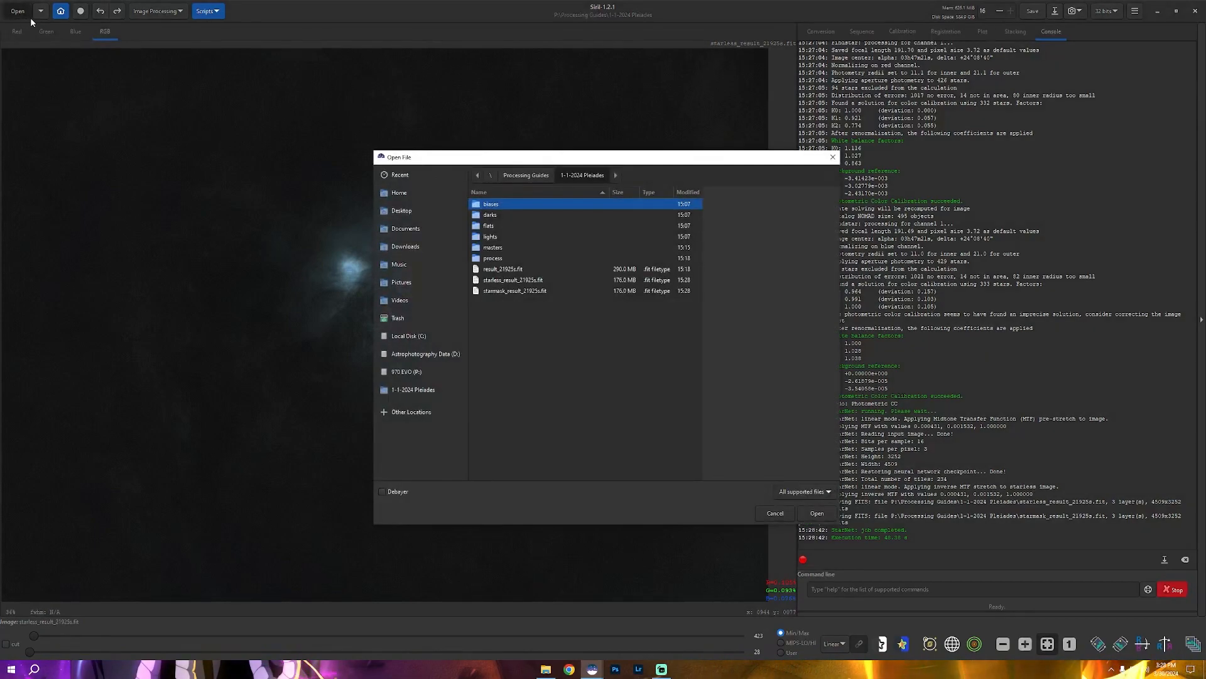
{"action": "left_click", "coordinate": [527, 291]}
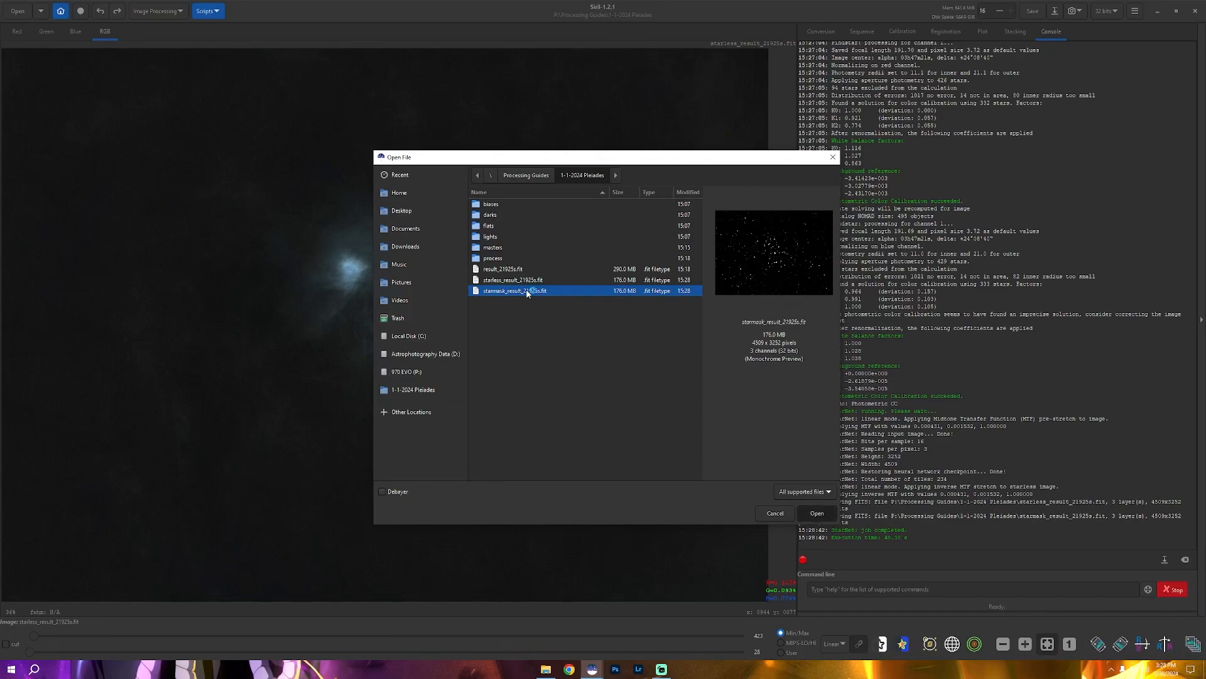
{"action": "left_click", "coordinate": [817, 513]}
{"action": "left_click", "coordinate": [834, 643]}
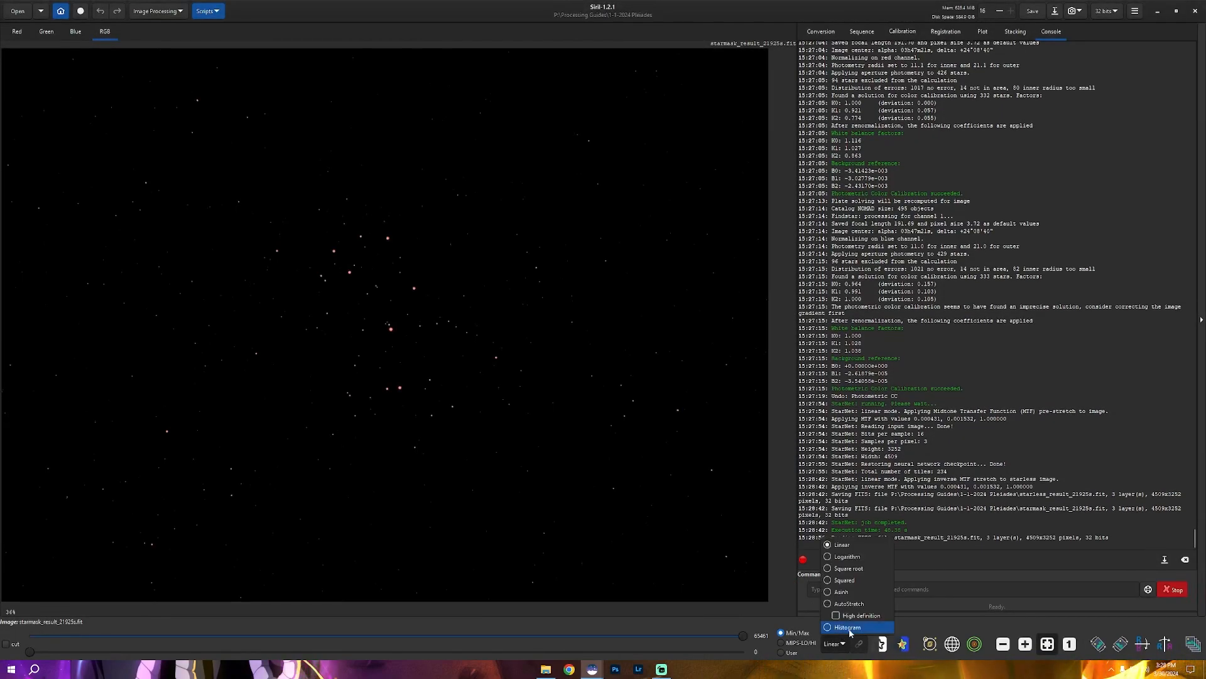
{"action": "left_click", "coordinate": [852, 607]}
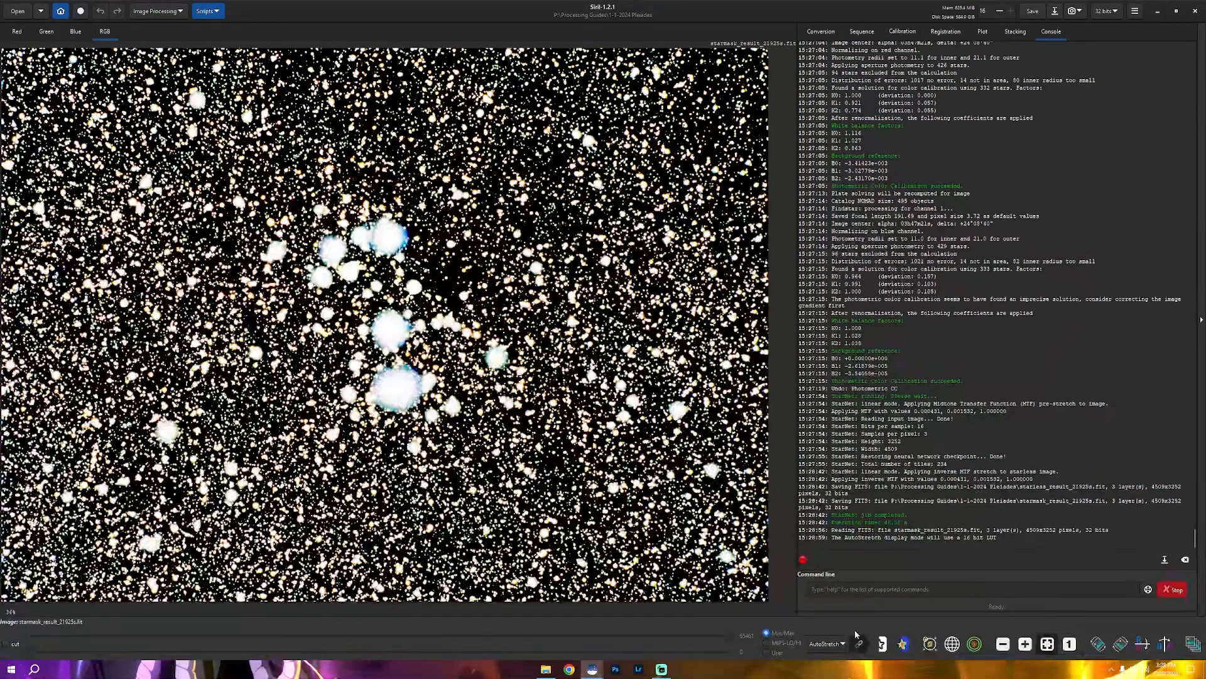
{"action": "left_click", "coordinate": [829, 643]}
{"action": "left_click", "coordinate": [827, 545]}
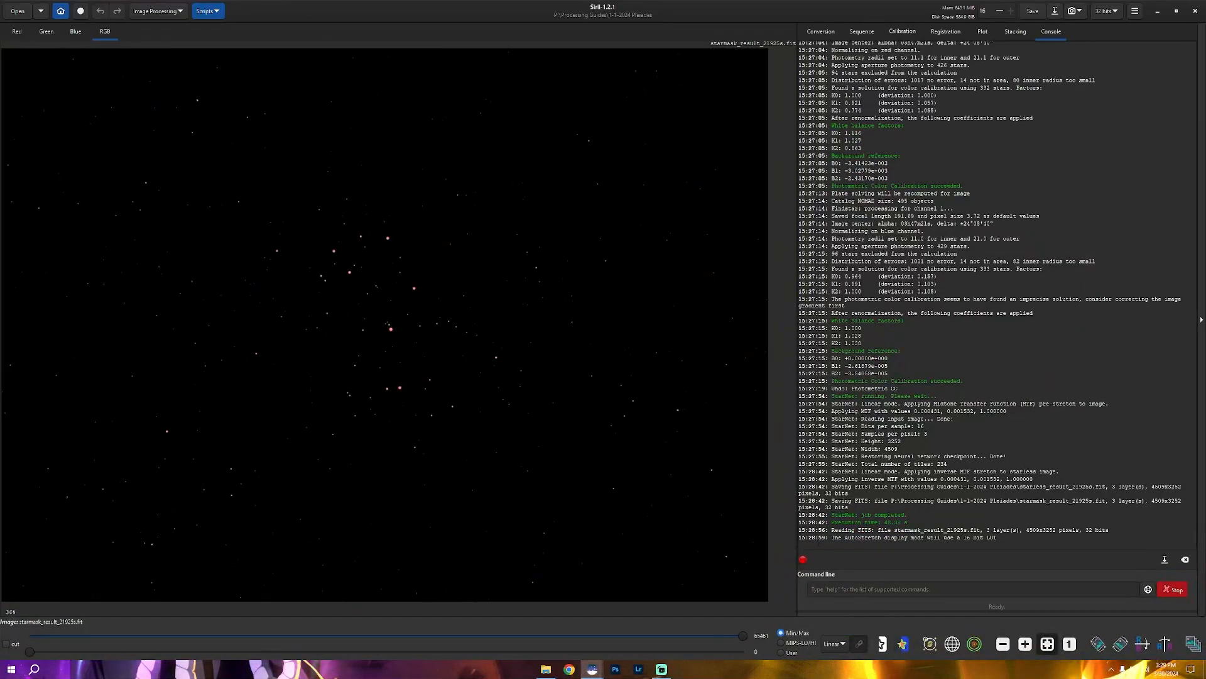
Open the starless image starless_result_21925s.fit from the 1-1-2024 Pleiades folder.
{"action": "left_click", "coordinate": [15, 12]}
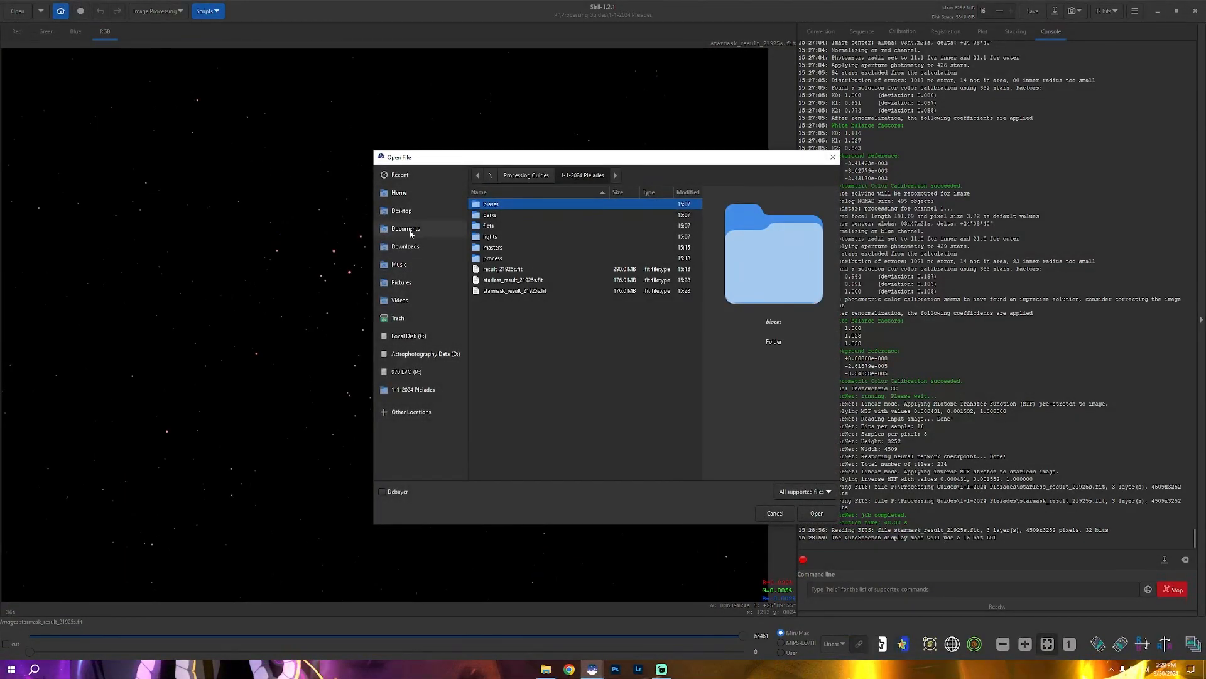
{"action": "left_click", "coordinate": [519, 280]}
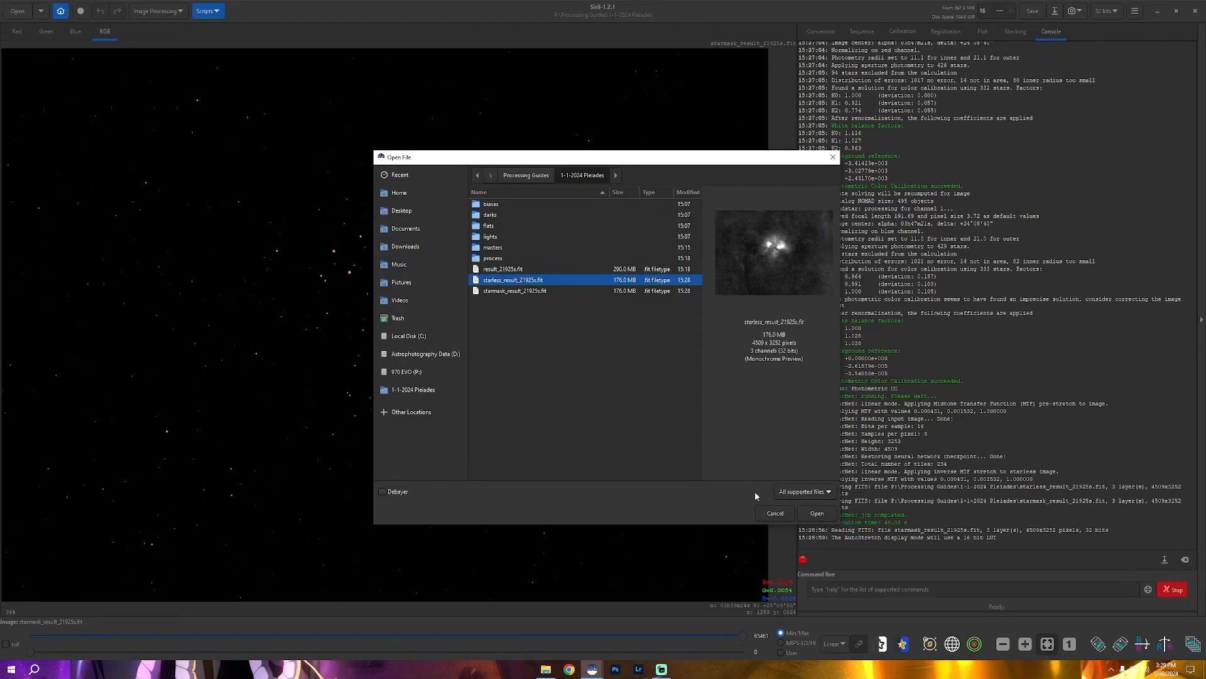
{"action": "left_click", "coordinate": [817, 513]}
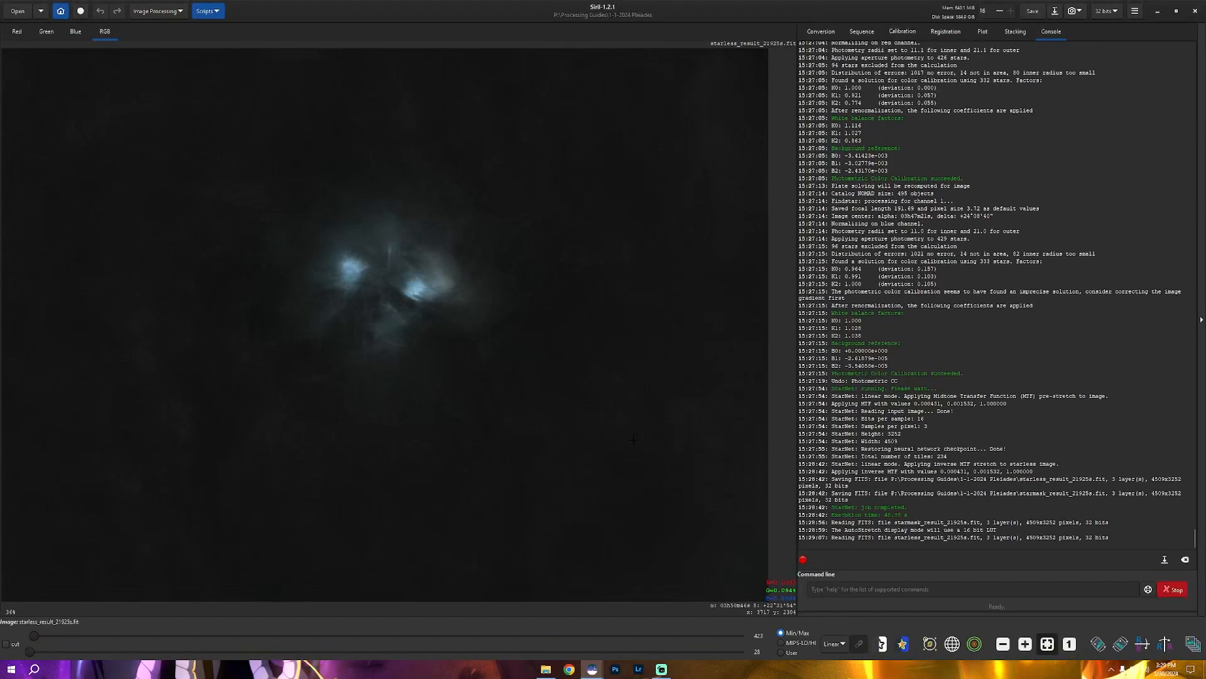
Apply an Asinh Transformation to the starless image with a stretch factor of about 327.
{"action": "left_click", "coordinate": [164, 13]}
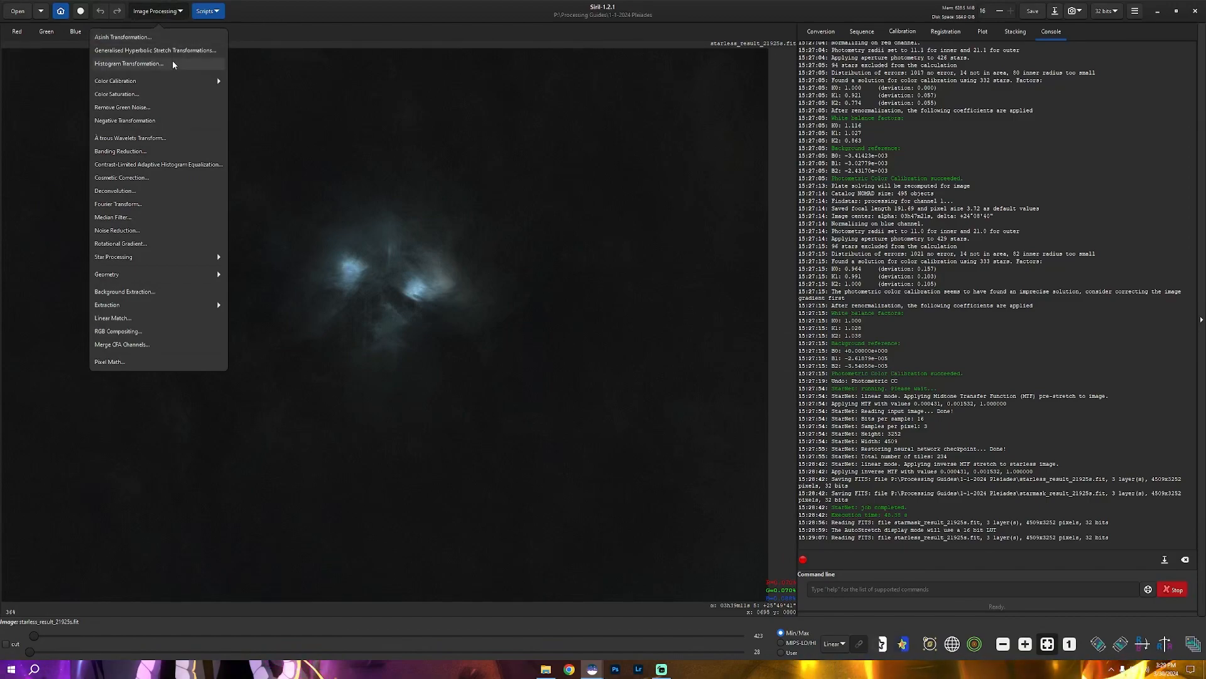
{"action": "left_click", "coordinate": [160, 39]}
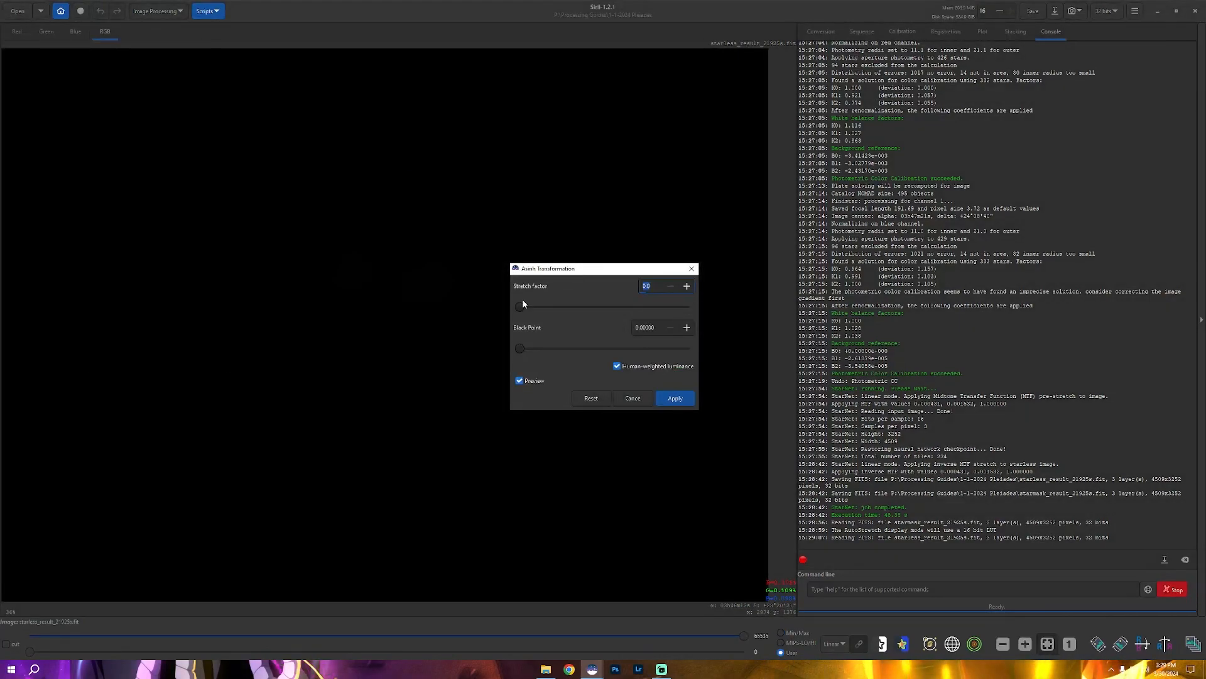
{"action": "left_click_drag", "start_coordinate": [574, 272], "coordinate": [854, 248]}
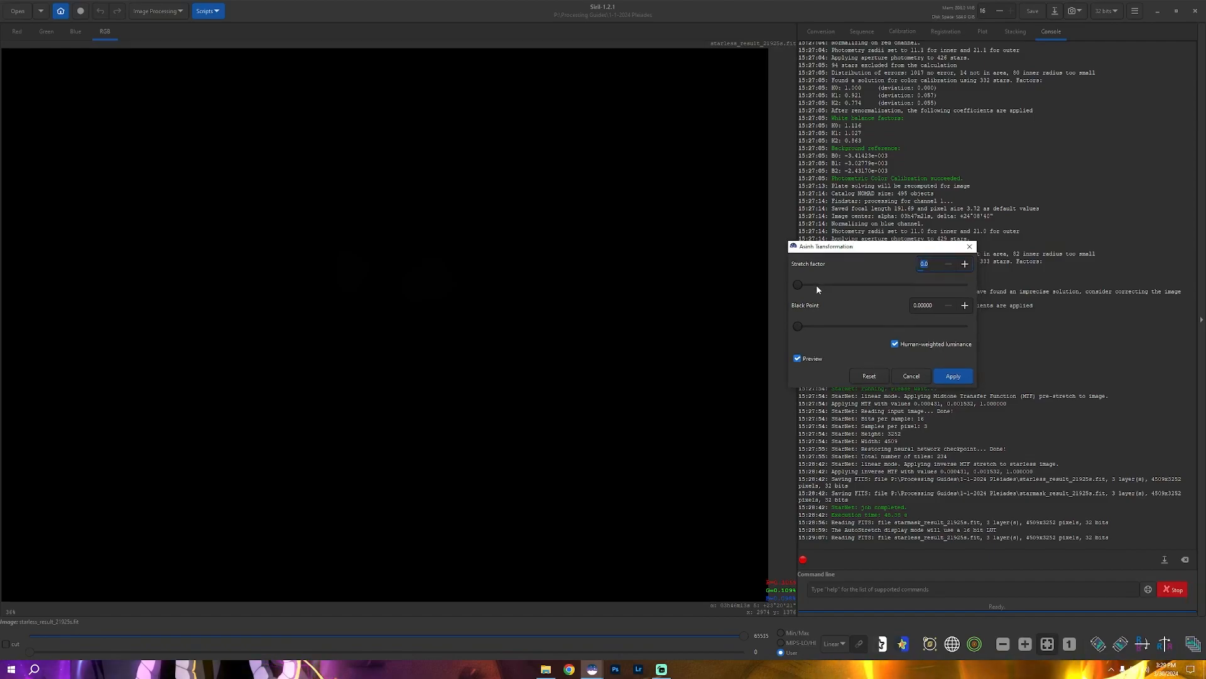
{"action": "left_click_drag", "start_coordinate": [802, 284], "coordinate": [841, 285]}
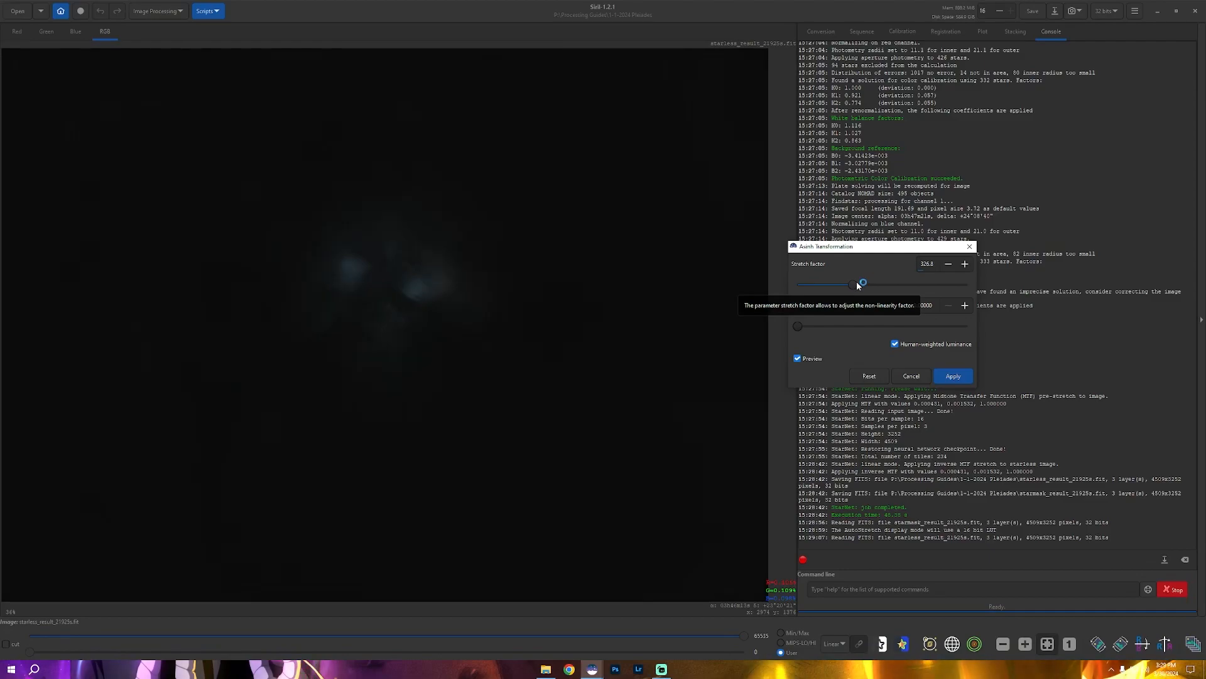
{"action": "left_click", "coordinate": [954, 376]}
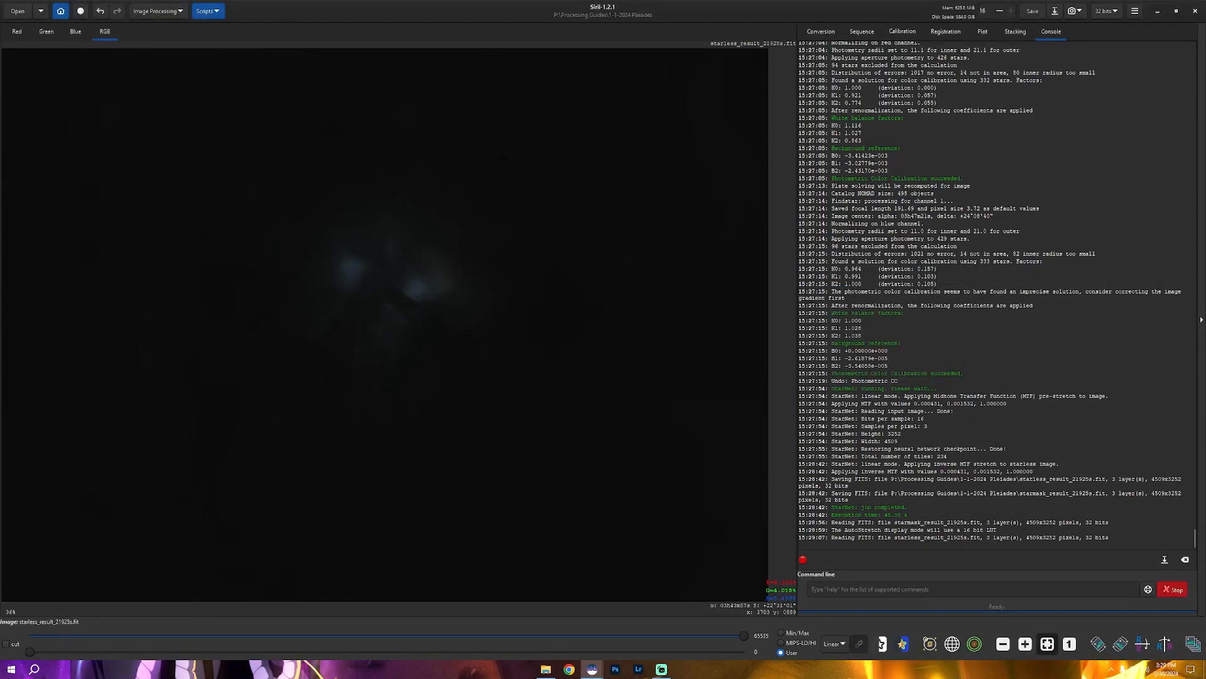
Apply a Histogram Transformation to the starless image with midtones about 0.152 and shadows about 0.019.
{"action": "left_click", "coordinate": [173, 12]}
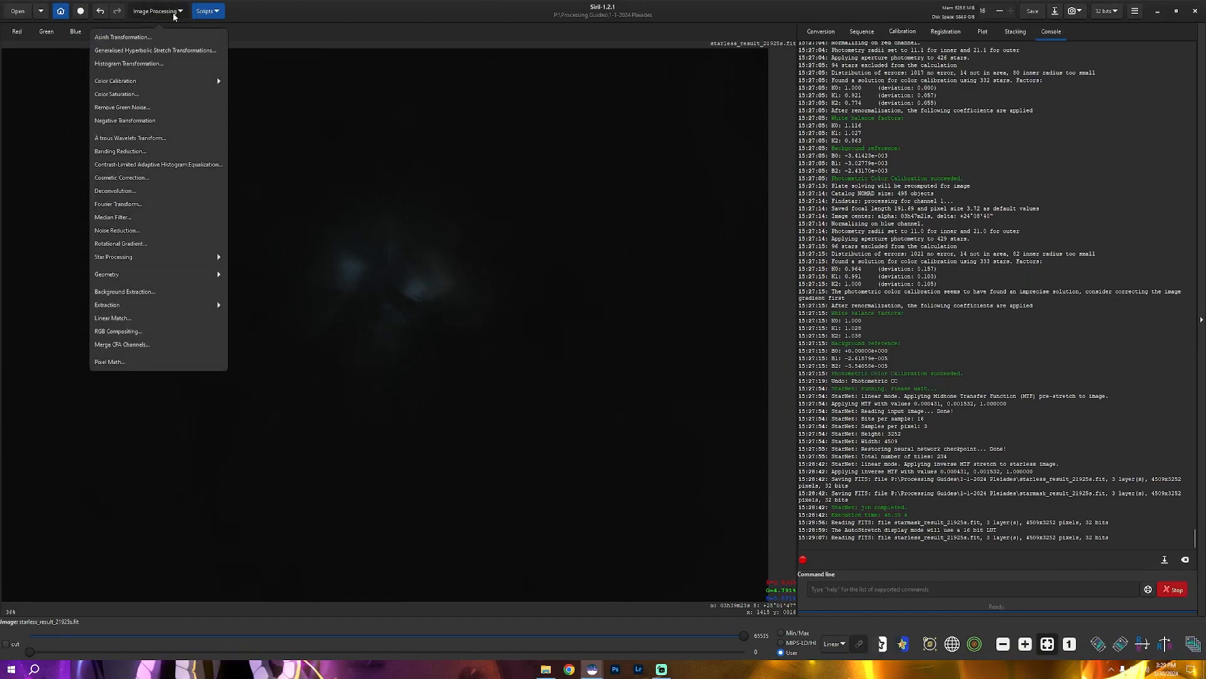
{"action": "left_click", "coordinate": [162, 66]}
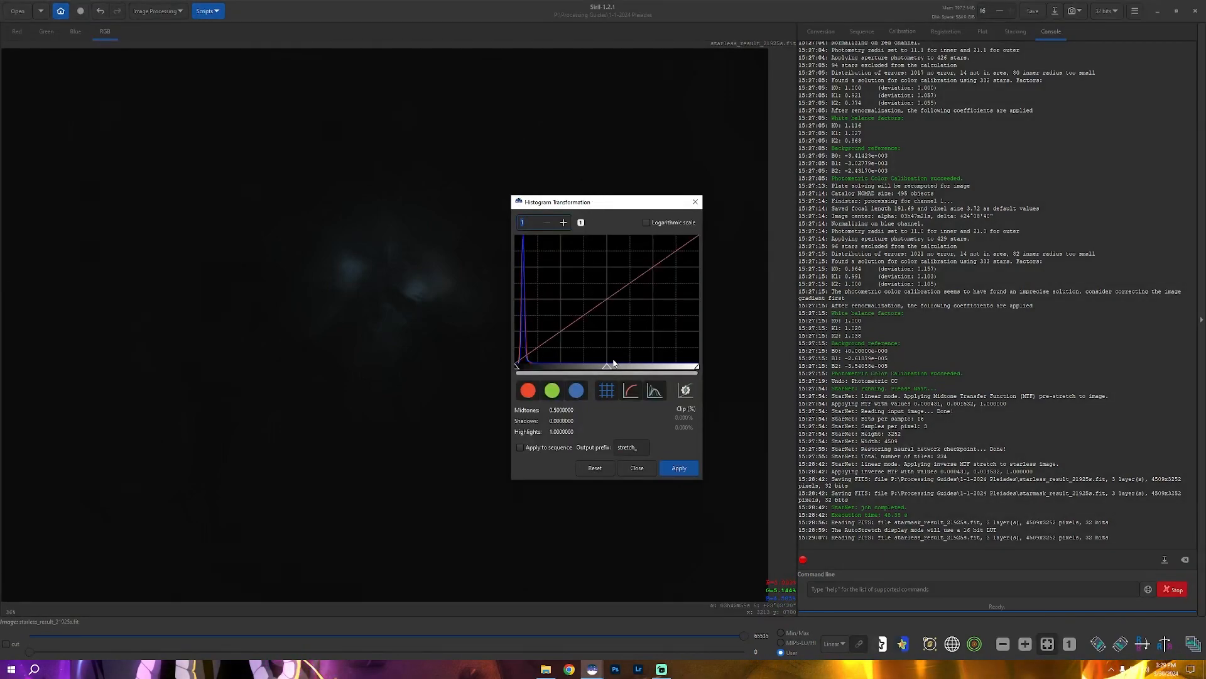
{"action": "left_click_drag", "start_coordinate": [610, 372], "coordinate": [556, 373]}
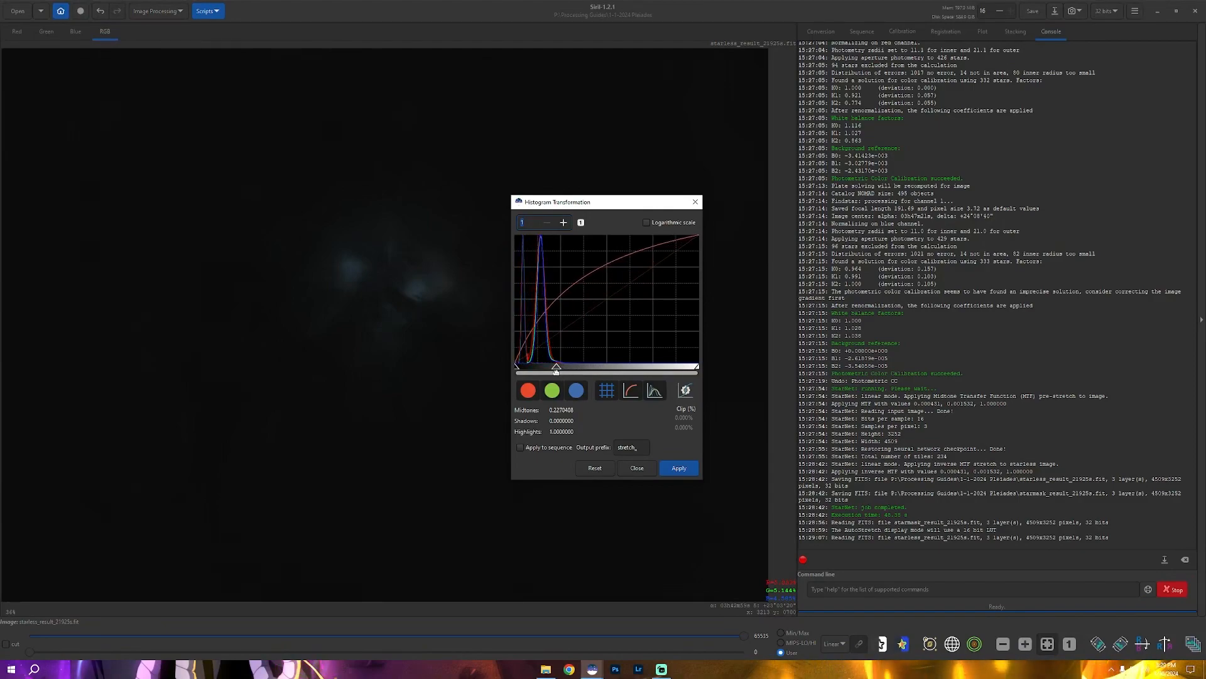
{"action": "left_click_drag", "start_coordinate": [572, 206], "coordinate": [861, 200]}
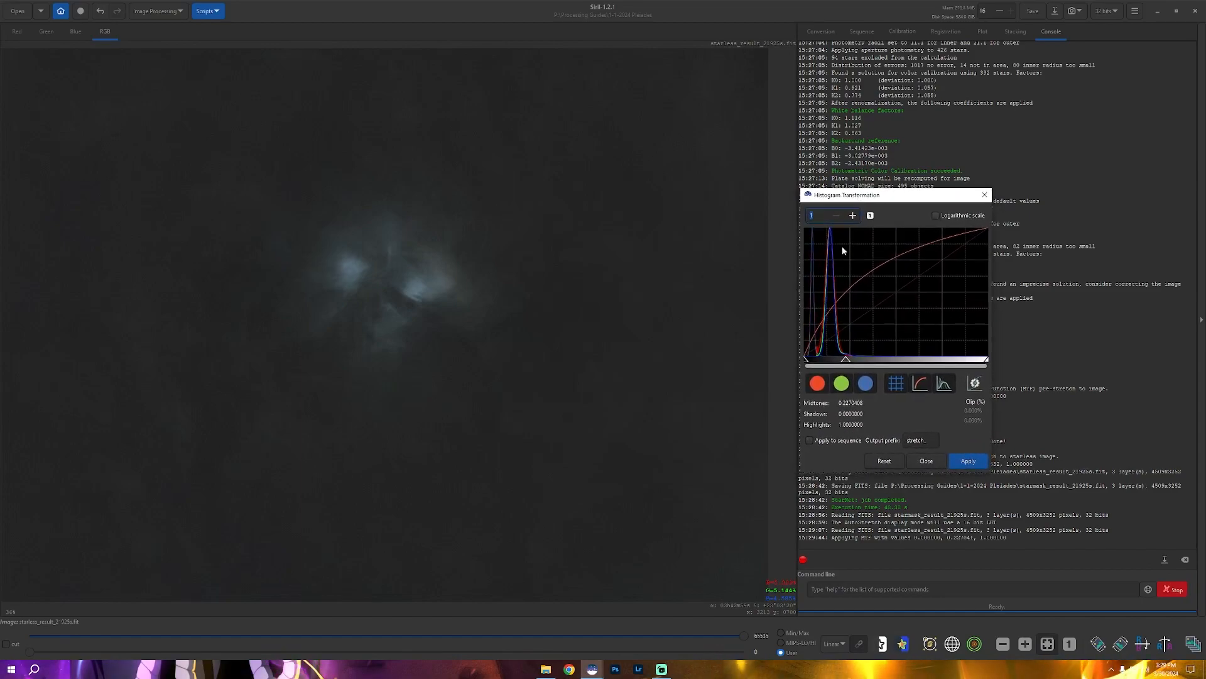
{"action": "left_click", "coordinate": [852, 216]}
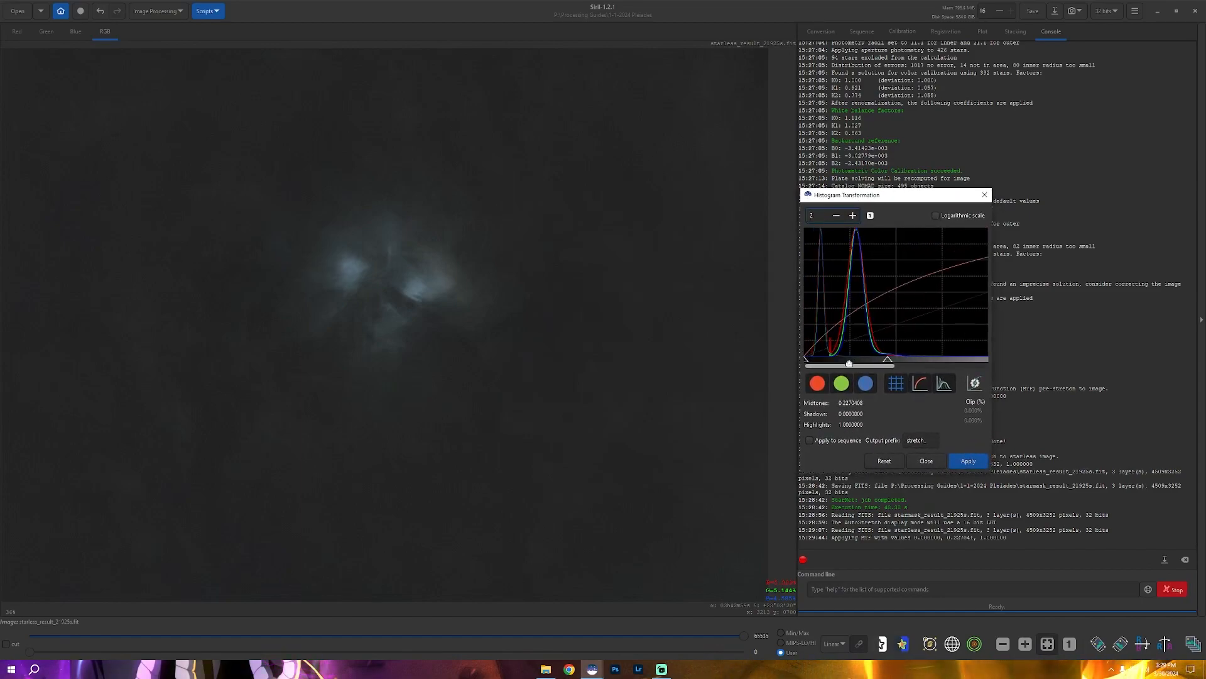
{"action": "left_click_drag", "start_coordinate": [806, 359], "coordinate": [810, 359]}
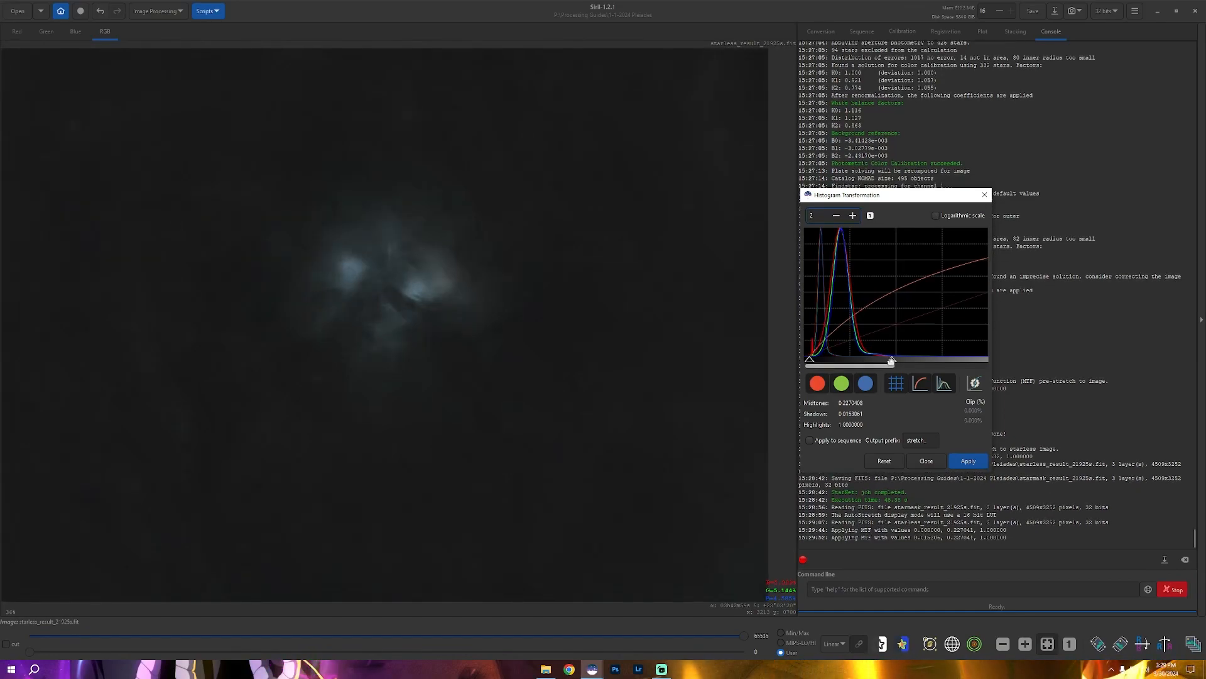
{"action": "left_click_drag", "start_coordinate": [892, 360], "coordinate": [812, 362]}
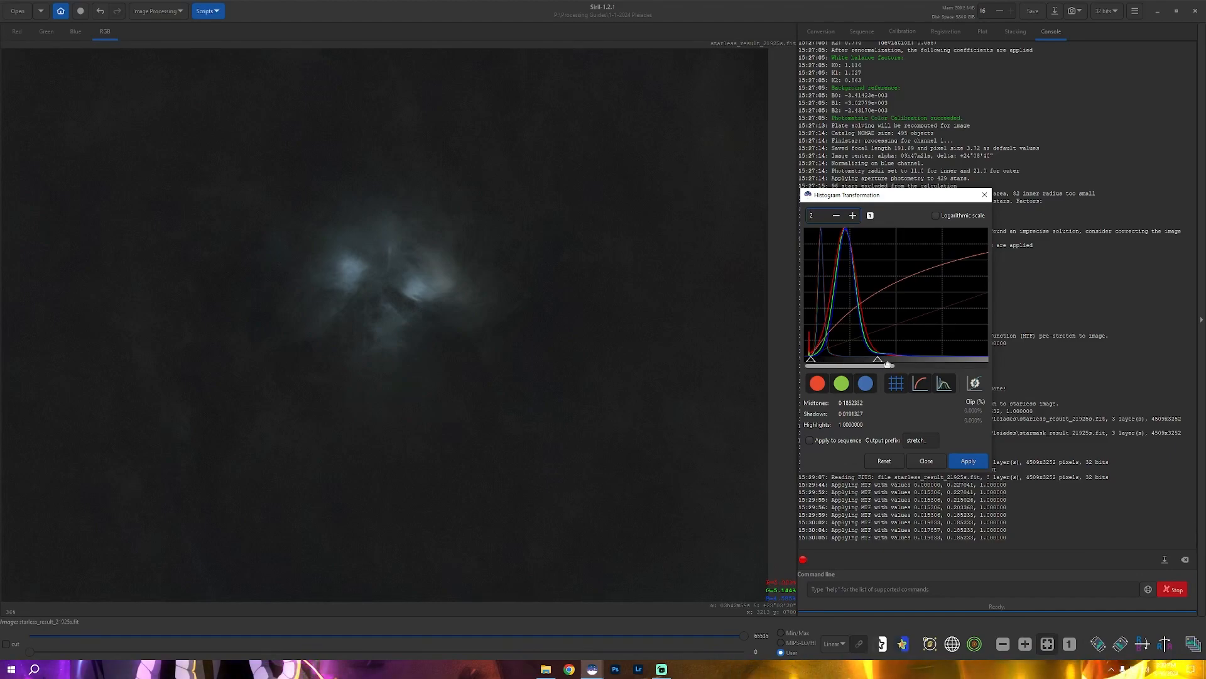
{"action": "left_click_drag", "start_coordinate": [877, 360], "coordinate": [866, 359]}
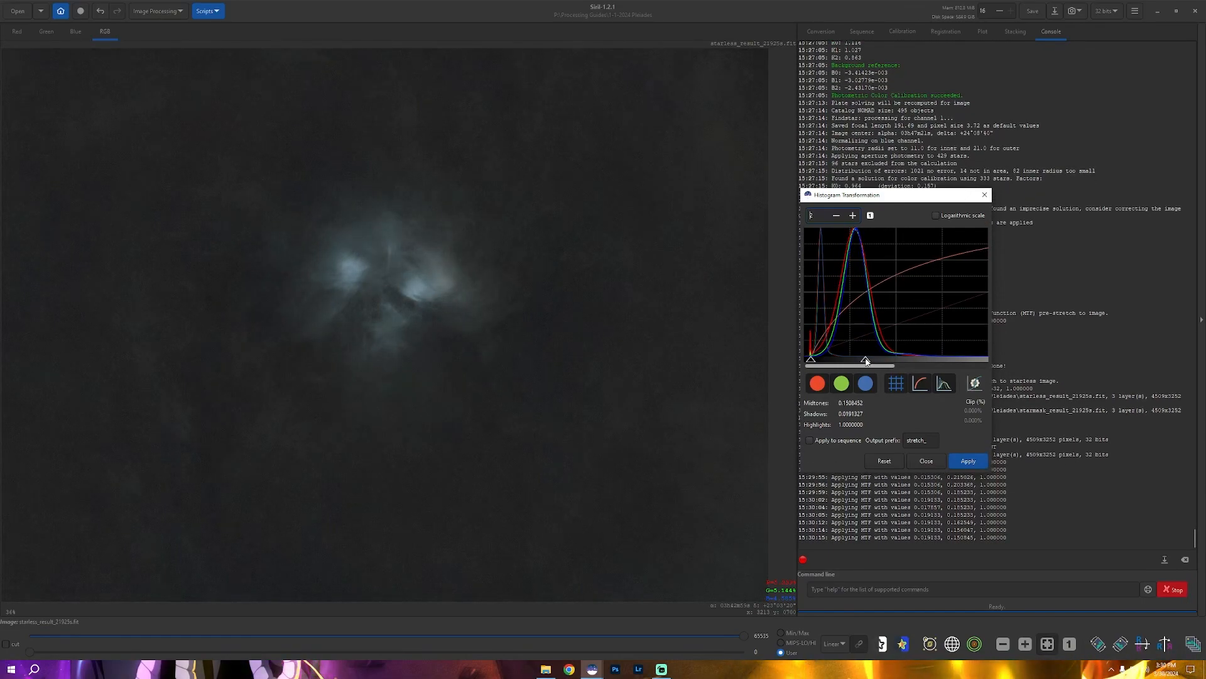
{"action": "left_click_drag", "start_coordinate": [866, 360], "coordinate": [867, 361]}
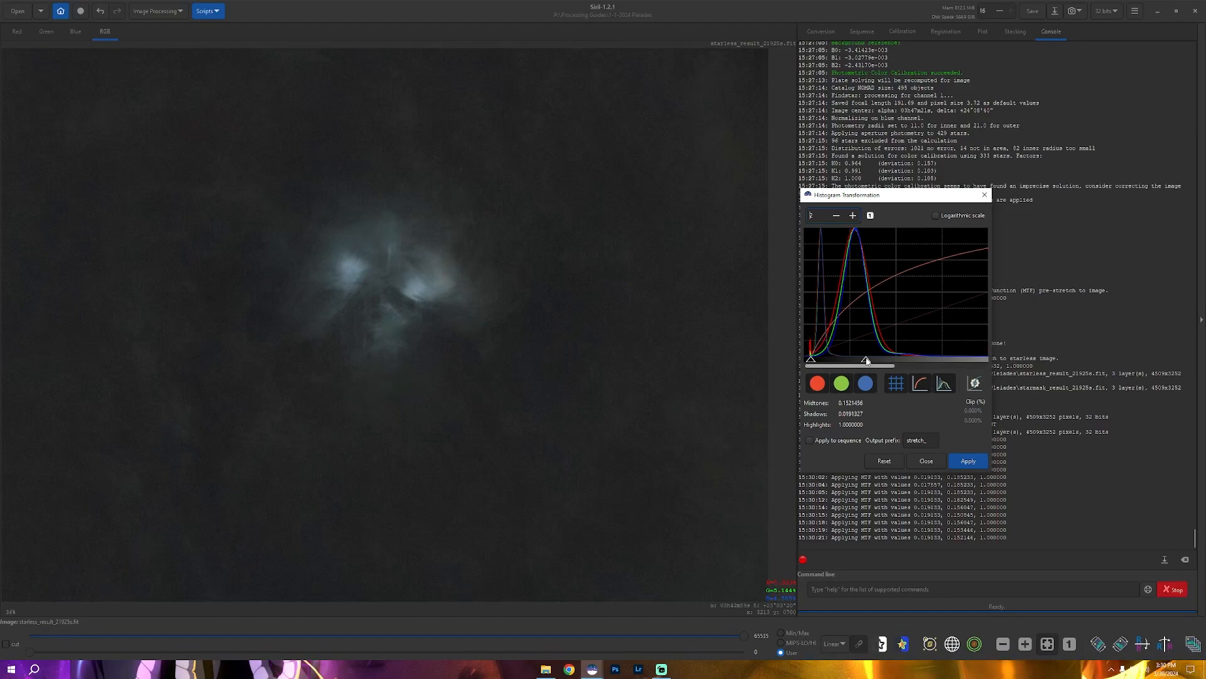
{"action": "left_click", "coordinate": [967, 462]}
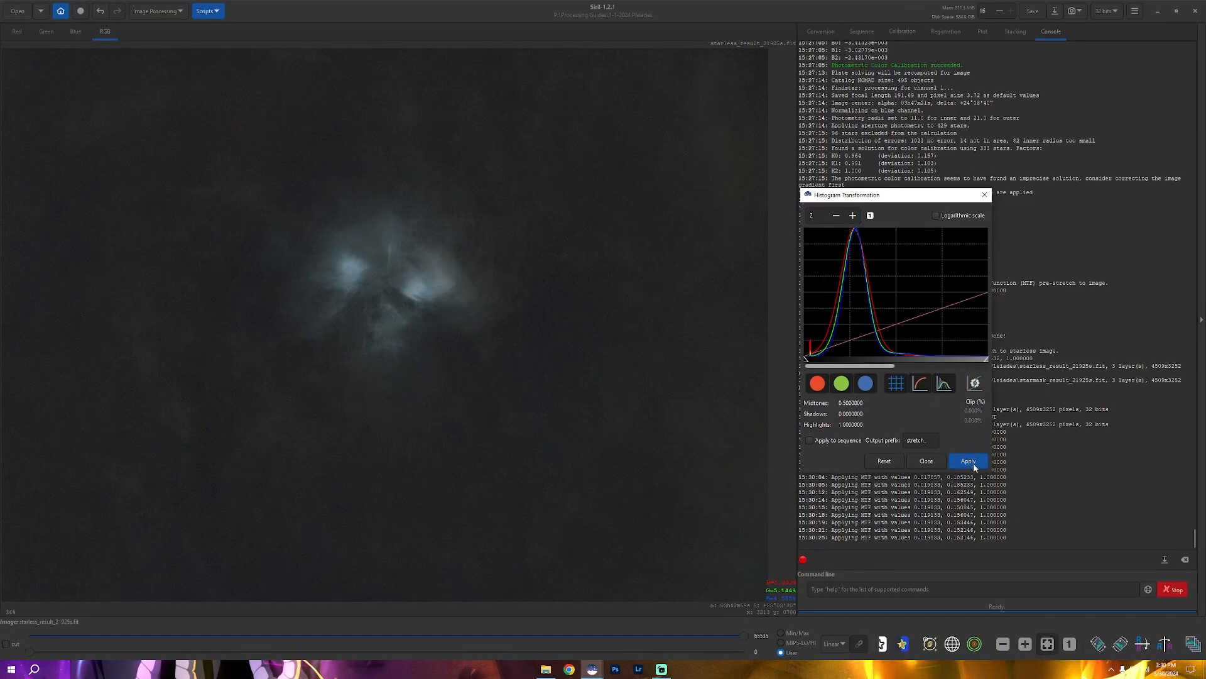
{"action": "left_click", "coordinate": [926, 461]}
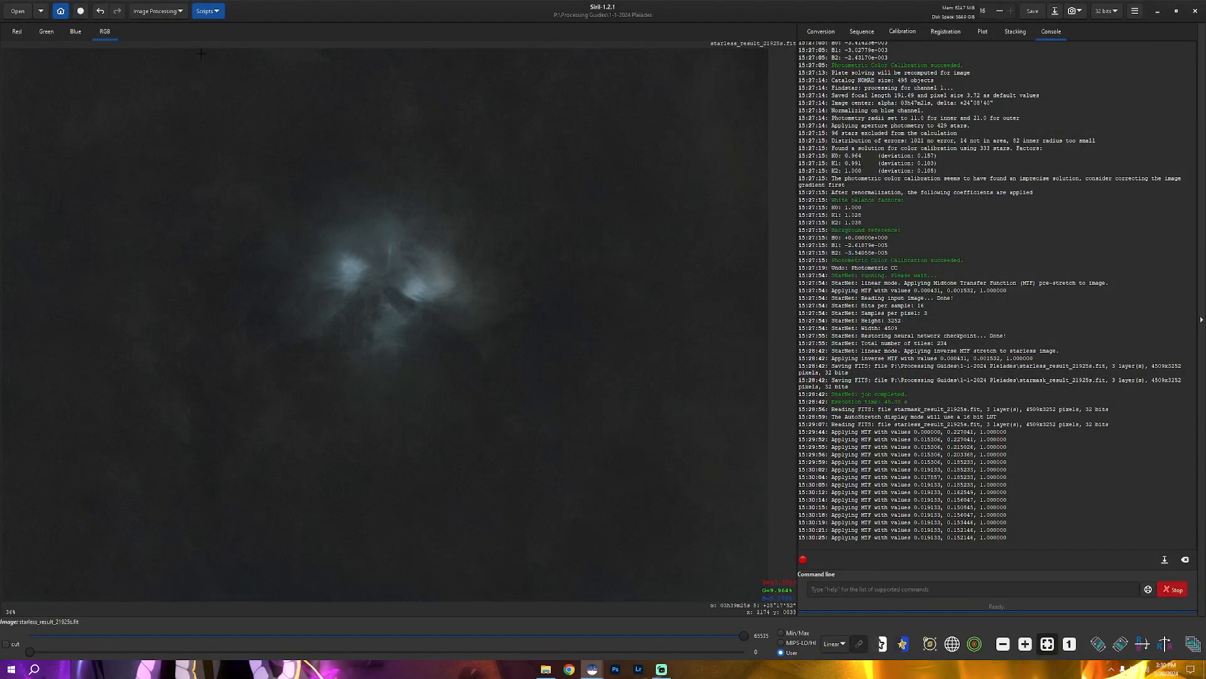
Raise the starless image's color saturation for the Cyan hue by 0.31 and save the file.
{"action": "left_click", "coordinate": [157, 11]}
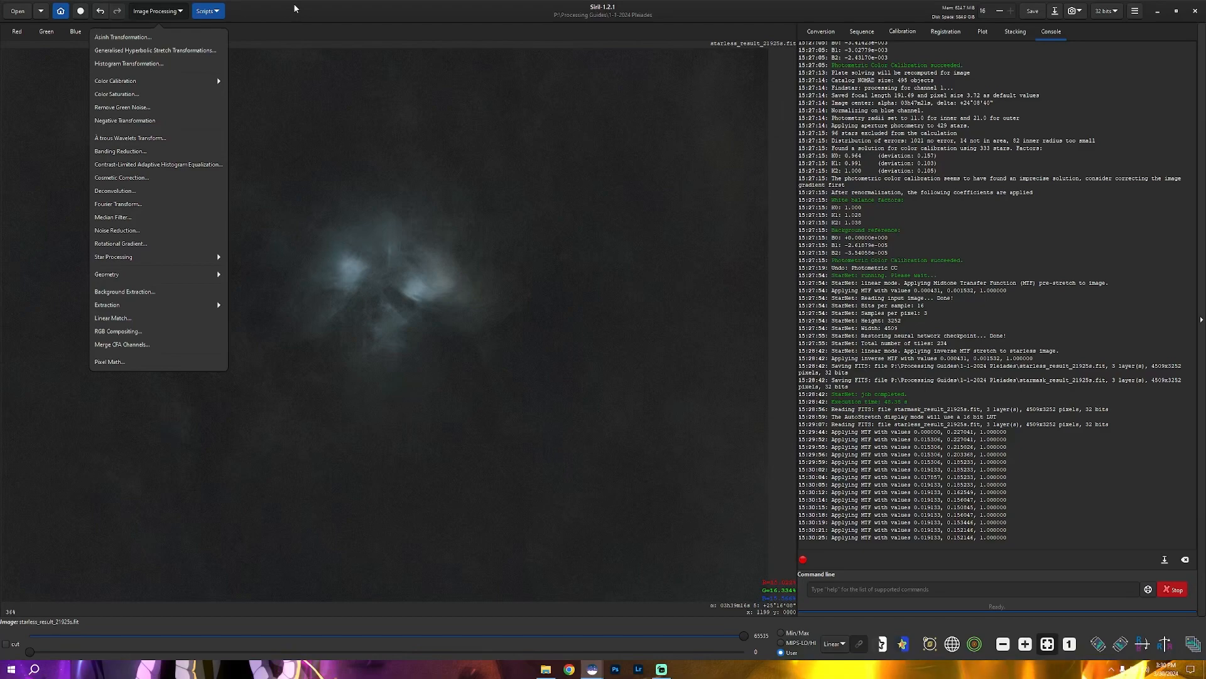
{"action": "left_click", "coordinate": [139, 95]}
{"action": "left_click_drag", "start_coordinate": [586, 267], "coordinate": [934, 176]}
{"action": "left_click", "coordinate": [905, 189]}
{"action": "left_click", "coordinate": [911, 178]}
{"action": "left_click_drag", "start_coordinate": [953, 230], "coordinate": [981, 236]}
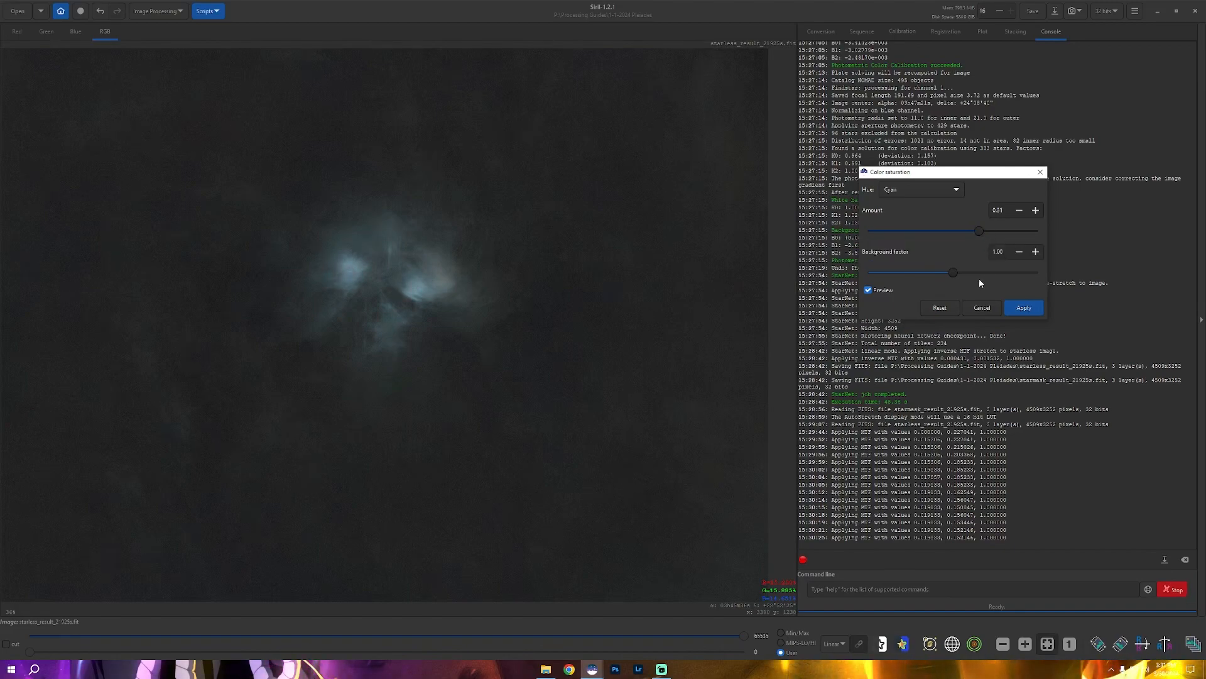
{"action": "left_click", "coordinate": [1023, 309]}
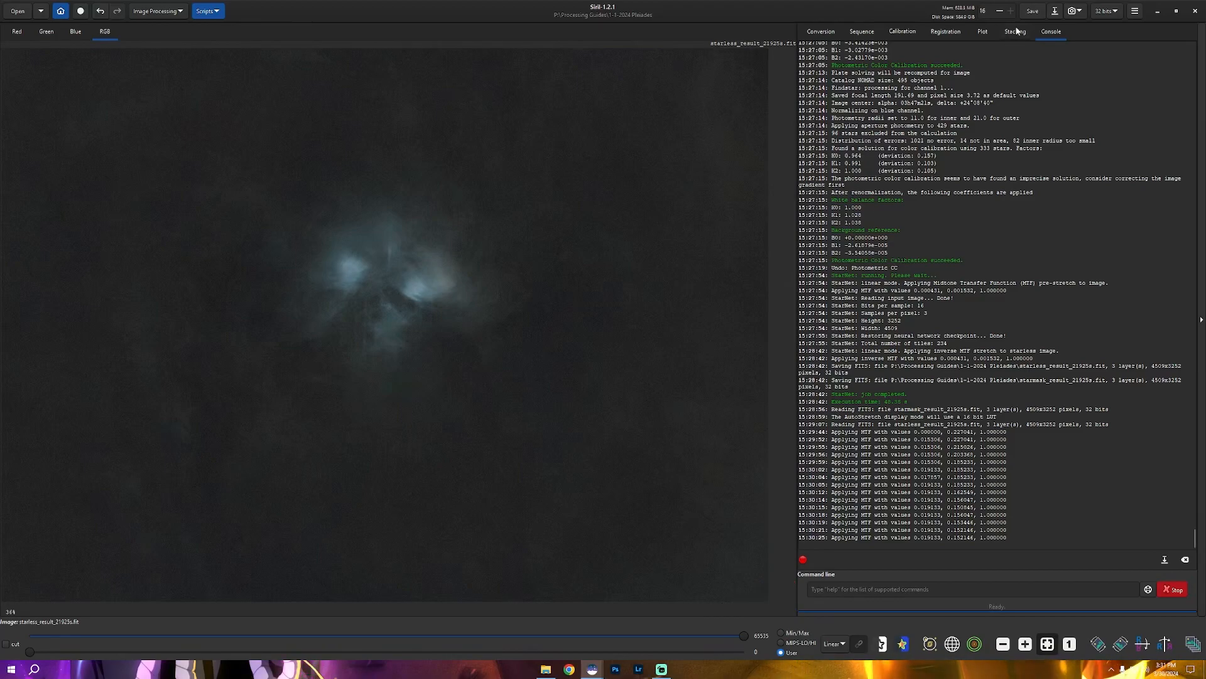
{"action": "left_click", "coordinate": [1040, 13]}
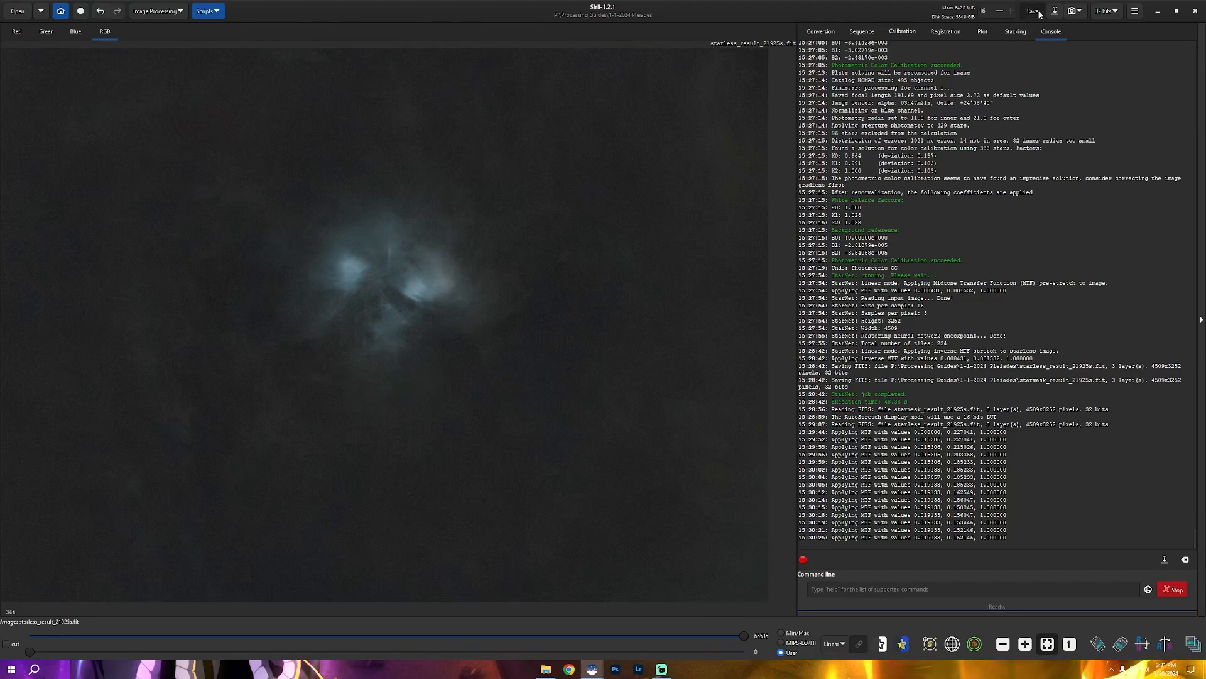
Open the star mask image starmask_result_21925s.fit.
{"action": "left_click", "coordinate": [16, 11]}
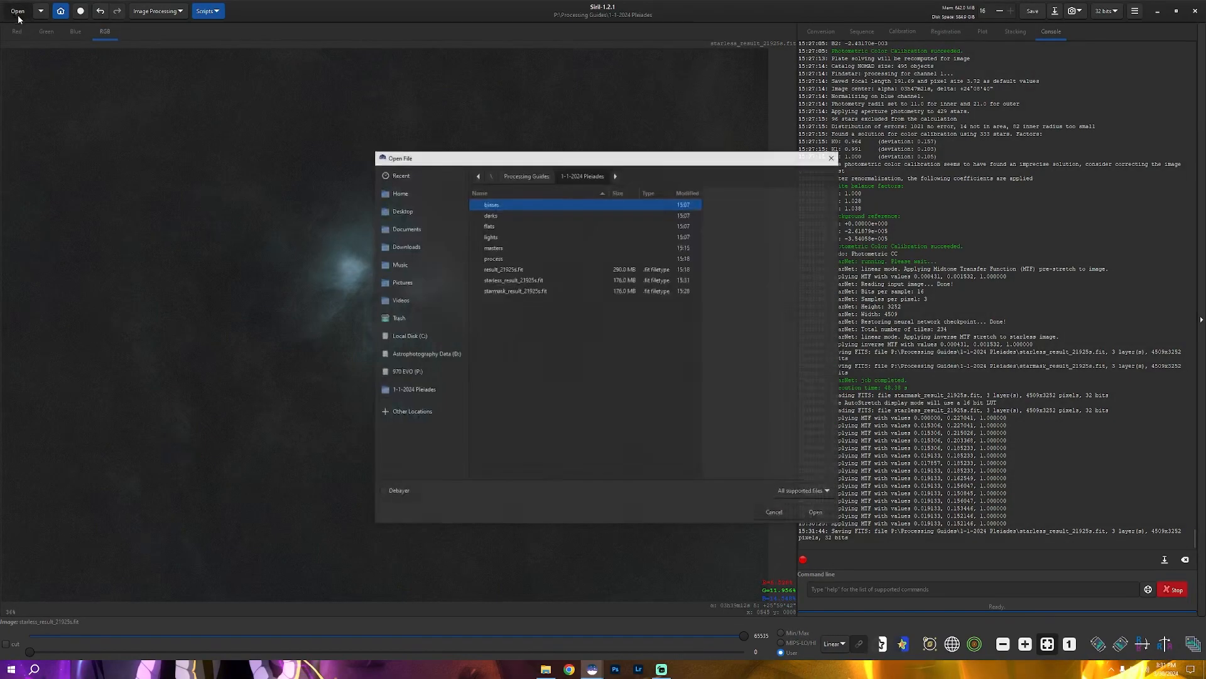
{"action": "left_click", "coordinate": [513, 291]}
{"action": "double_click", "coordinate": [513, 291]}
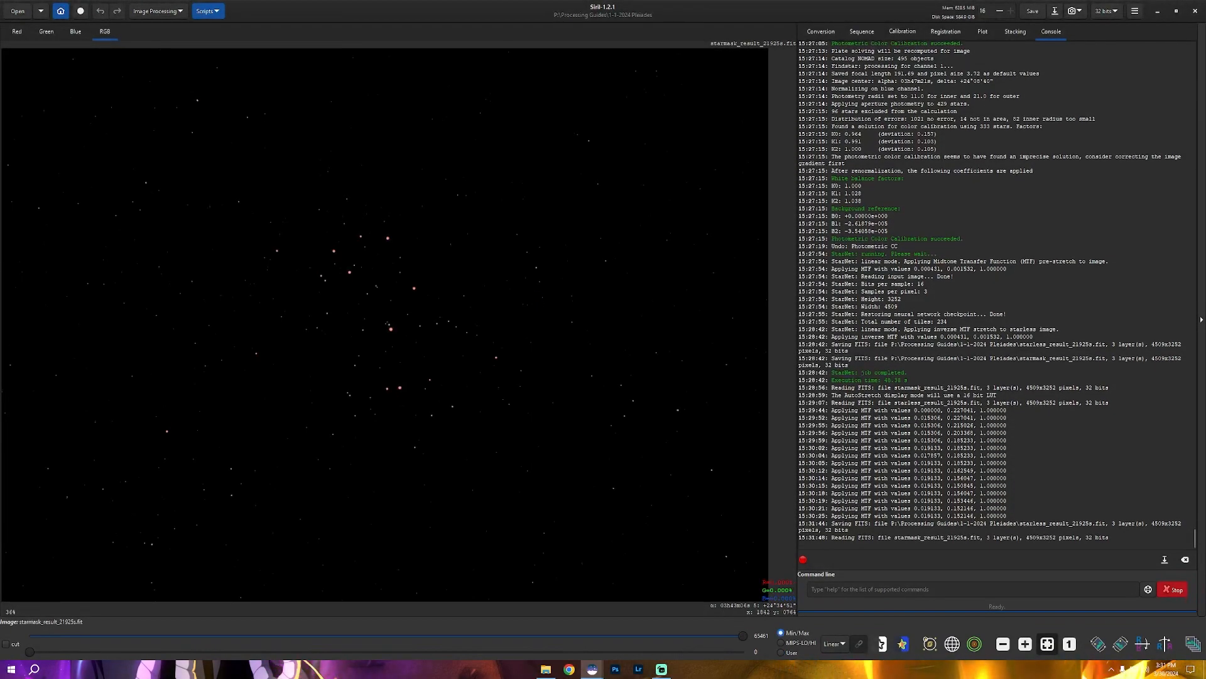
Apply an Asinh Transformation to the star mask with a stretch factor of 346.4 and a black point of 0.00391.
{"action": "left_click", "coordinate": [165, 15]}
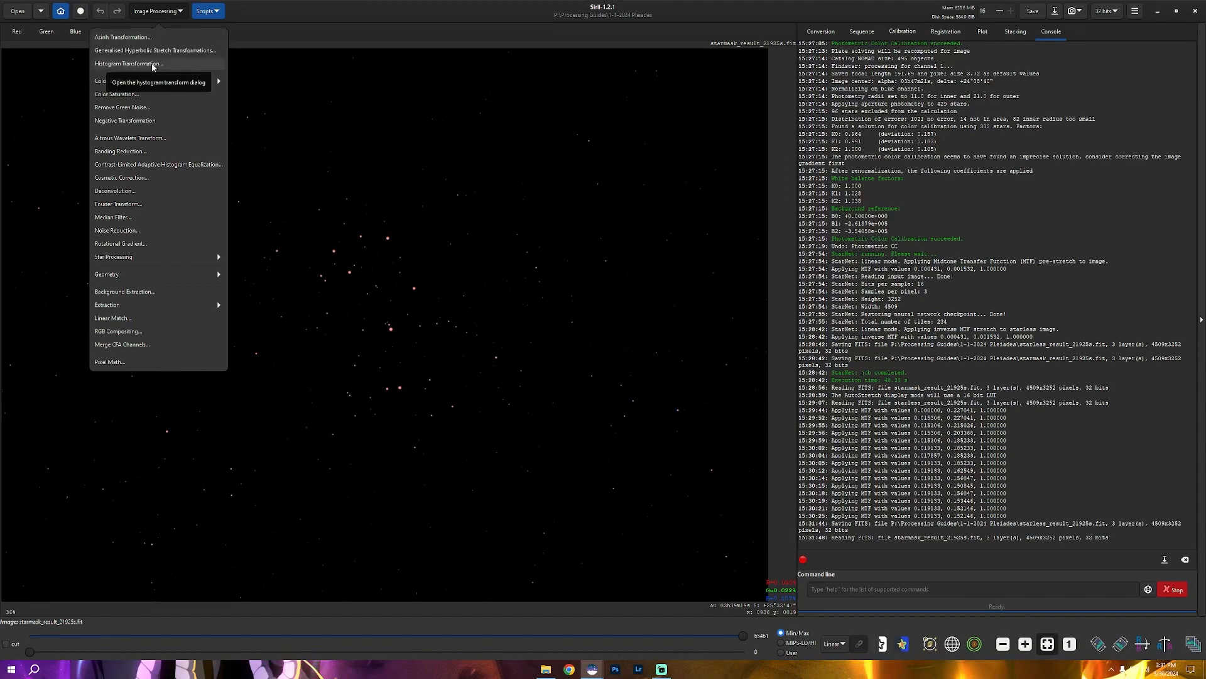
{"action": "left_click", "coordinate": [149, 39]}
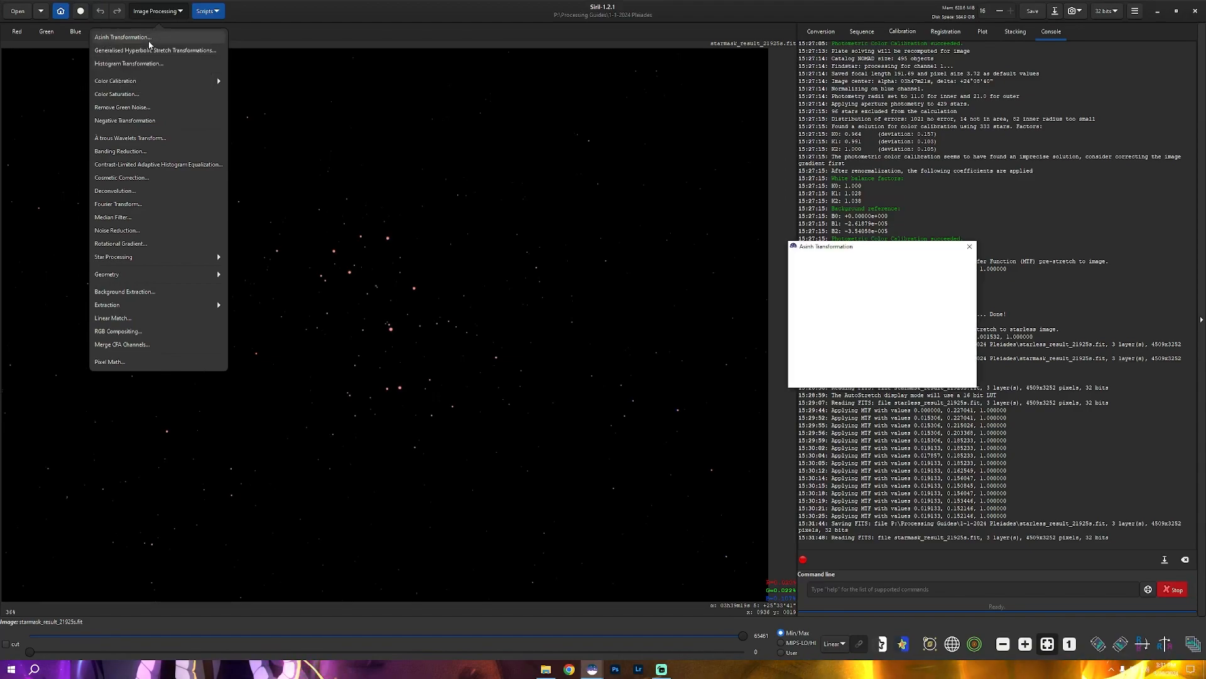
{"action": "left_click_drag", "start_coordinate": [798, 284], "coordinate": [858, 288]}
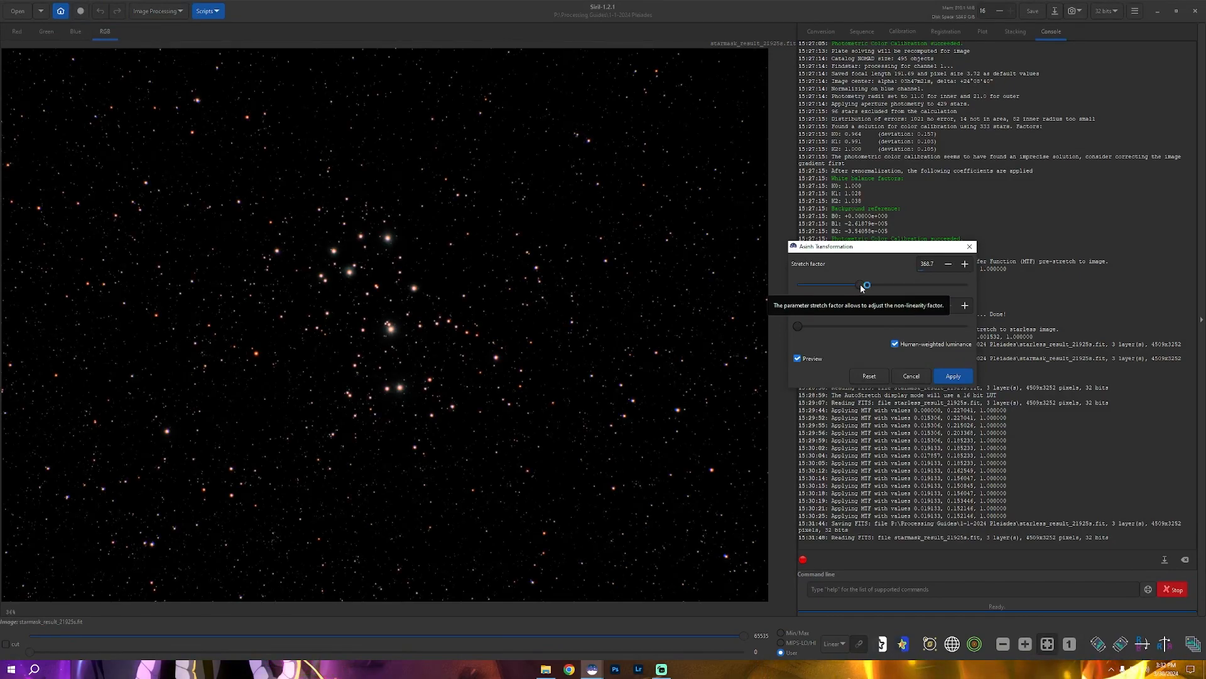
{"action": "mouse_move", "coordinate": [861, 286]}
{"action": "left_mouse_down"}
{"action": "mouse_move", "coordinate": [872, 284]}
{"action": "mouse_move", "coordinate": [859, 284]}
{"action": "left_mouse_up"}
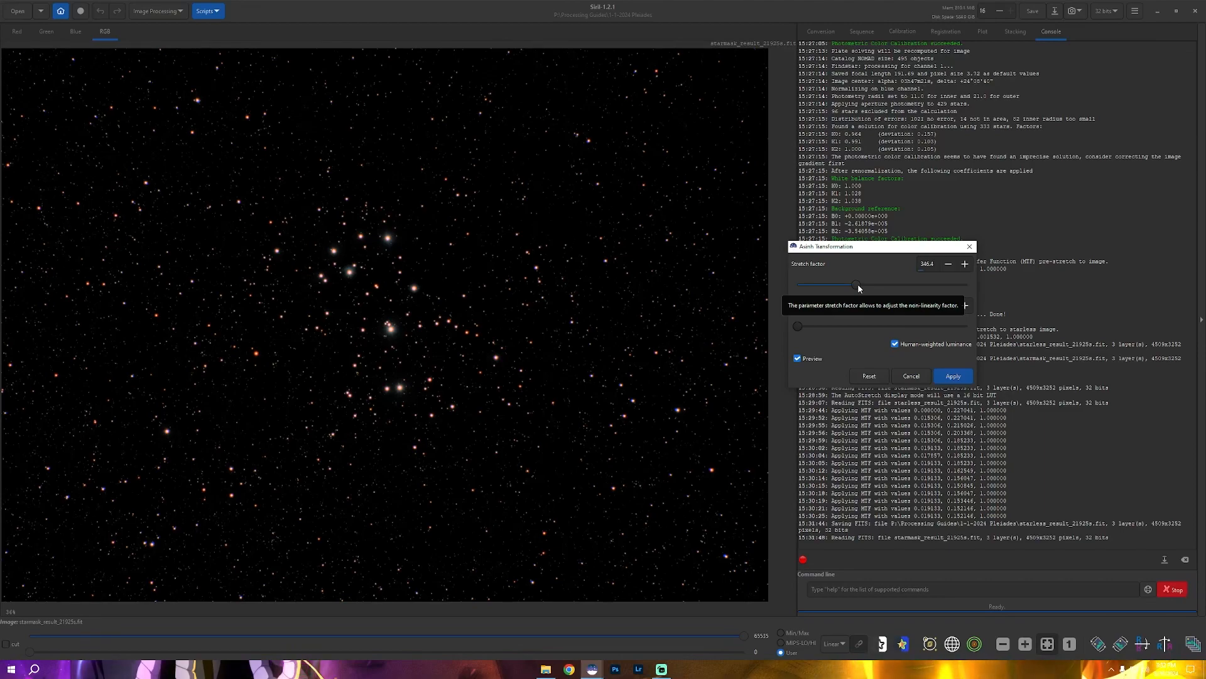
{"action": "mouse_move", "coordinate": [802, 324]}
{"action": "left_mouse_down"}
{"action": "mouse_move", "coordinate": [813, 326]}
{"action": "mouse_move", "coordinate": [803, 327]}
{"action": "left_mouse_up"}
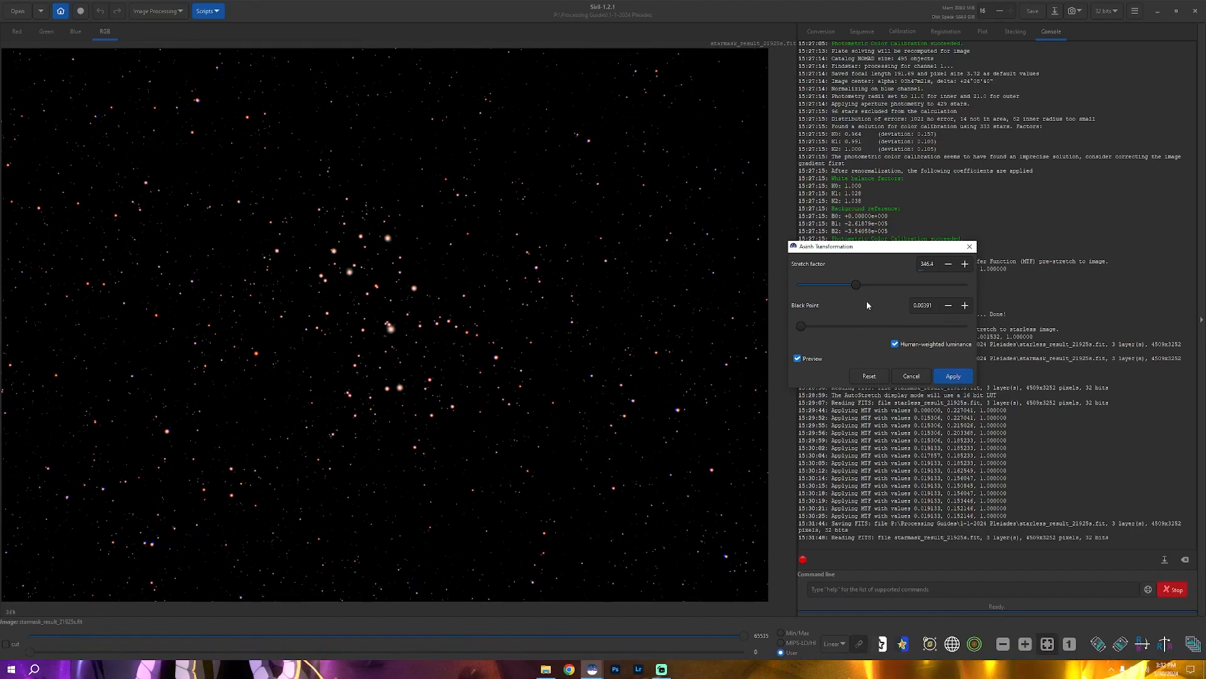
{"action": "left_click", "coordinate": [953, 375]}
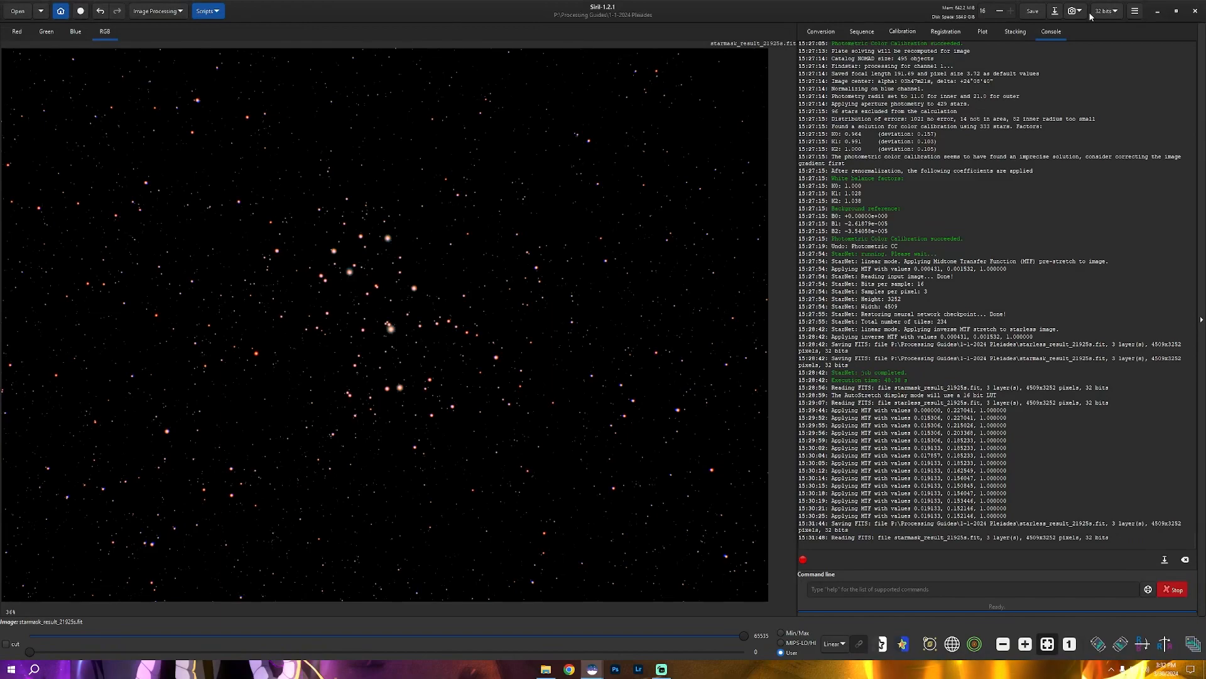
Export the stretched star mask as starmask_result_21925s.tif, a 16-bit unsigned integer TIFF without compression.
{"action": "left_click", "coordinate": [1055, 14]}
{"action": "left_click", "coordinate": [790, 489]}
{"action": "left_click", "coordinate": [774, 465]}
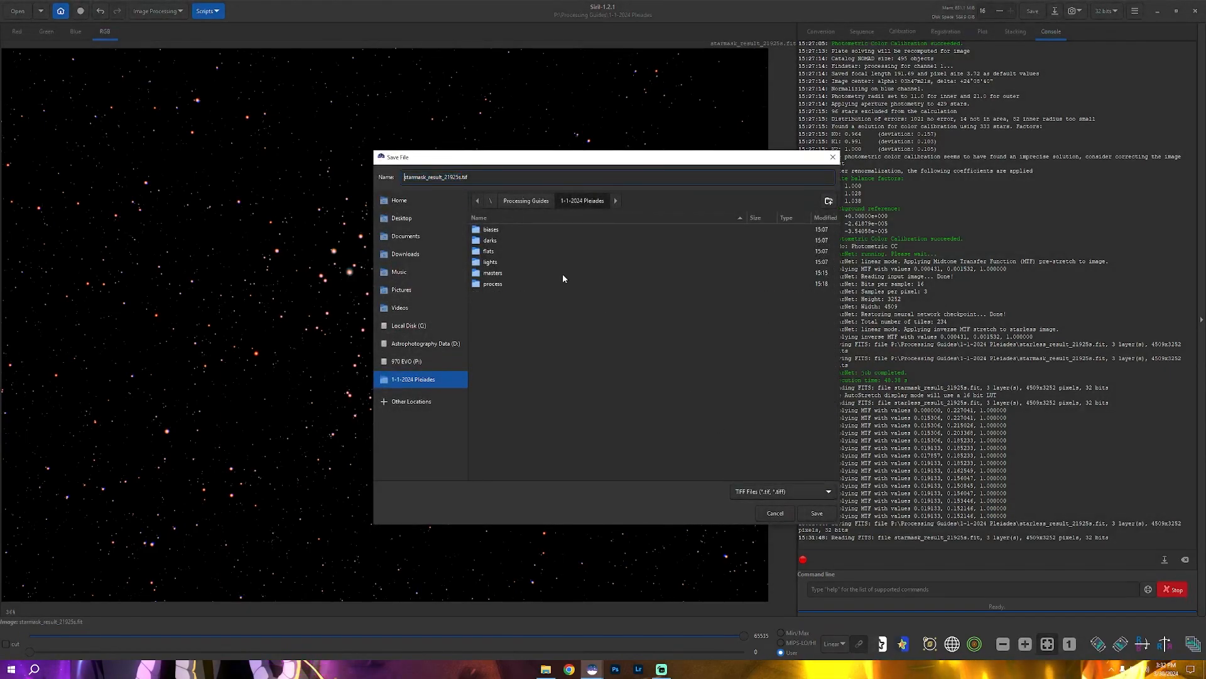
{"action": "left_click", "coordinate": [817, 513]}
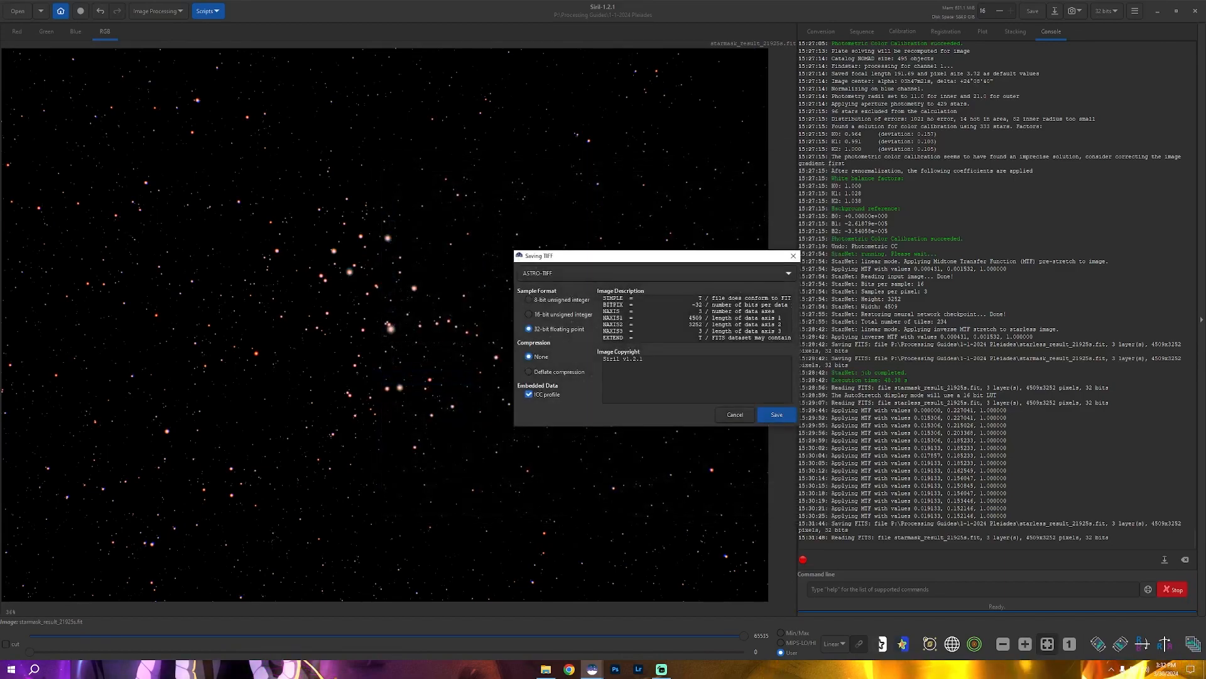
{"action": "left_click", "coordinate": [559, 317]}
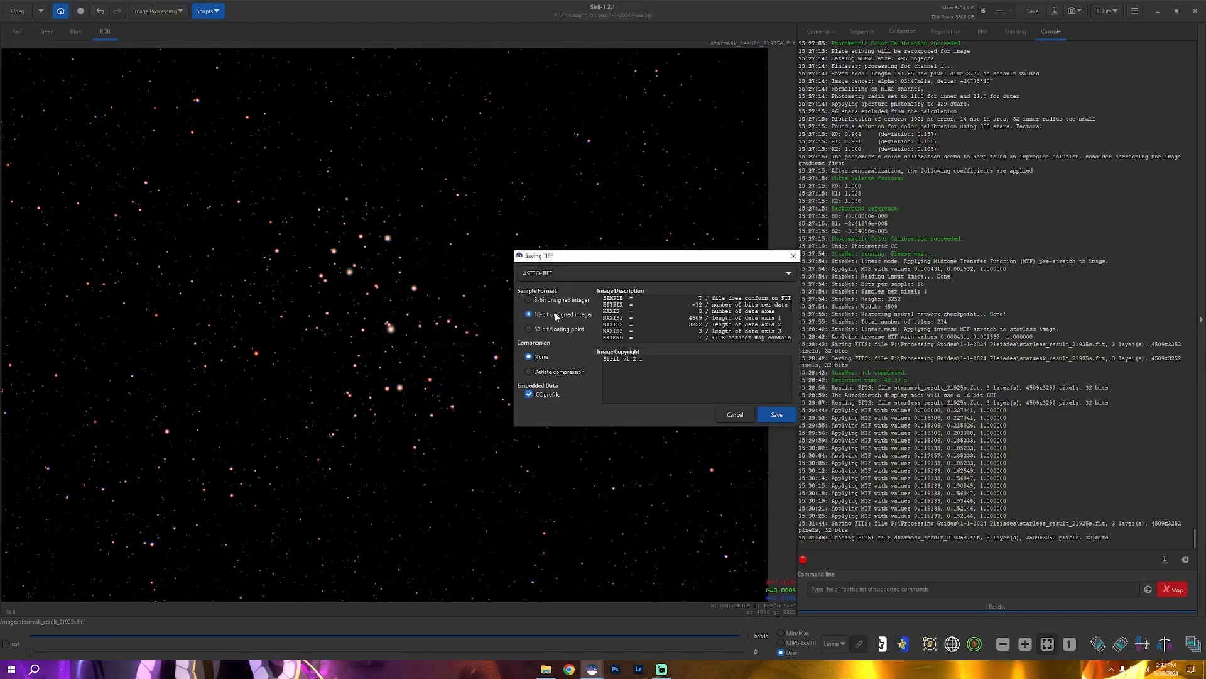
{"action": "left_click", "coordinate": [783, 415]}
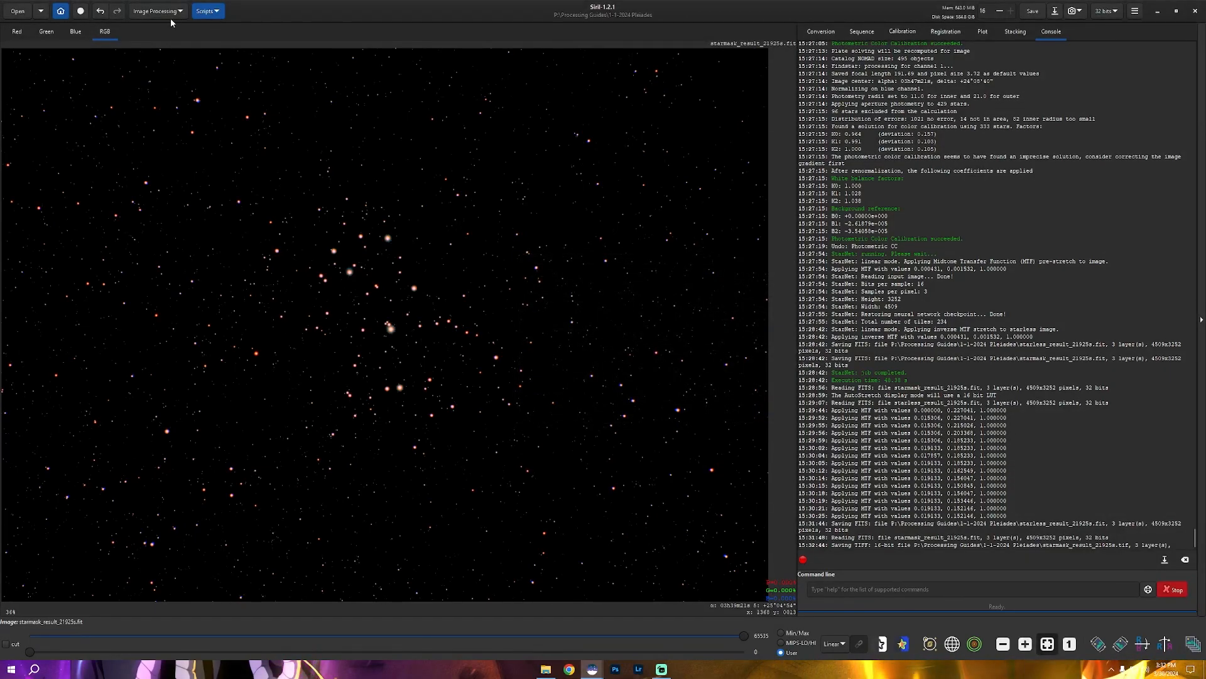
Open the starless image starless_result_21925s.fit from the 1-1-2024 Pleiades folder.
{"action": "left_click", "coordinate": [17, 11]}
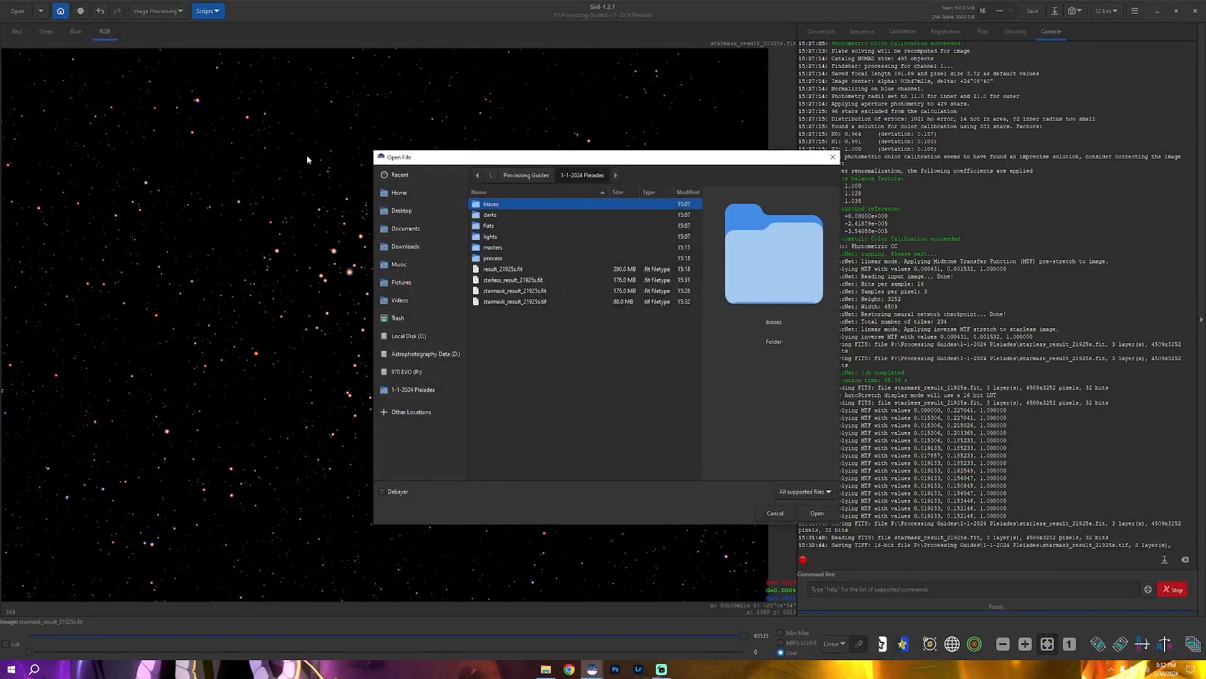
{"action": "left_click", "coordinate": [513, 282]}
{"action": "double_click", "coordinate": [513, 286]}
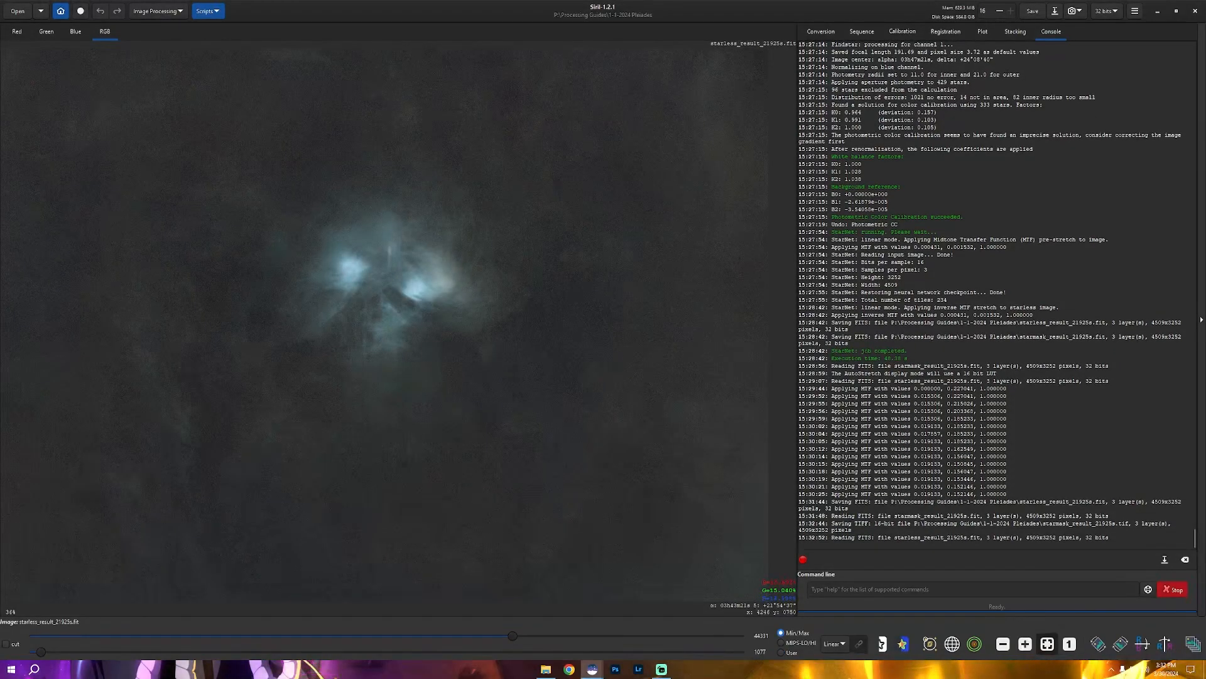
Export the starless image as starless_result_21925s.tif, a 16-bit TIFF, in the same folder.
{"action": "left_click", "coordinate": [1061, 12]}
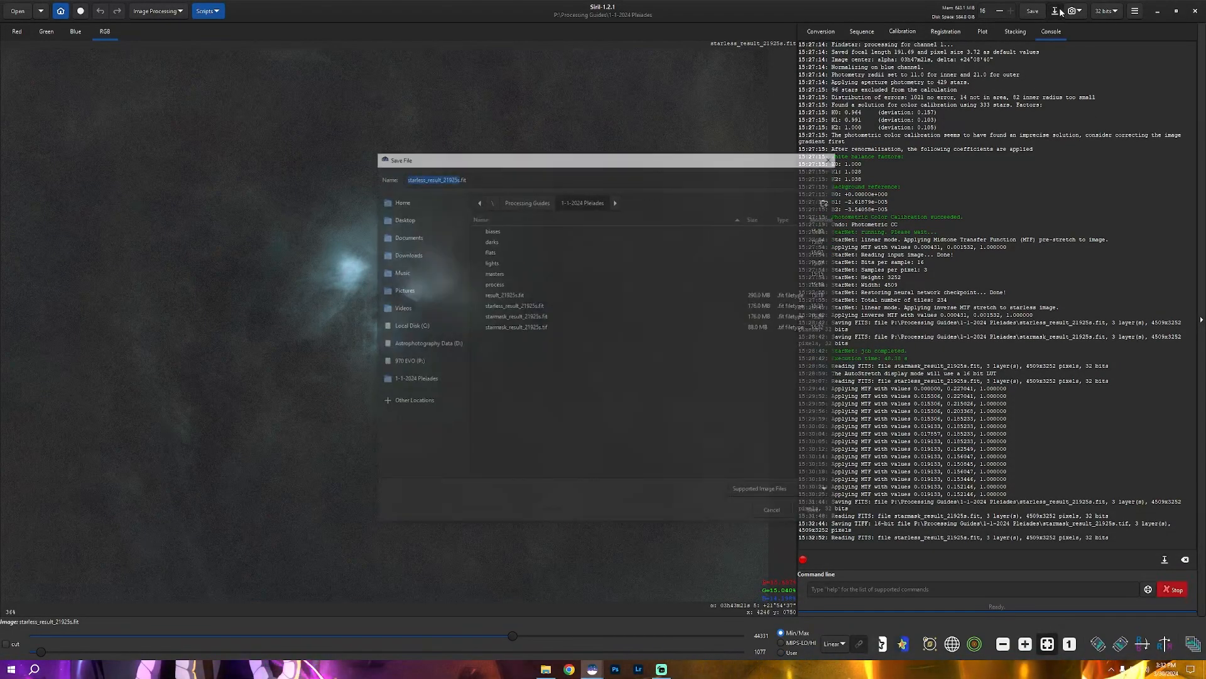
{"action": "left_click", "coordinate": [771, 493]}
{"action": "left_click", "coordinate": [760, 463]}
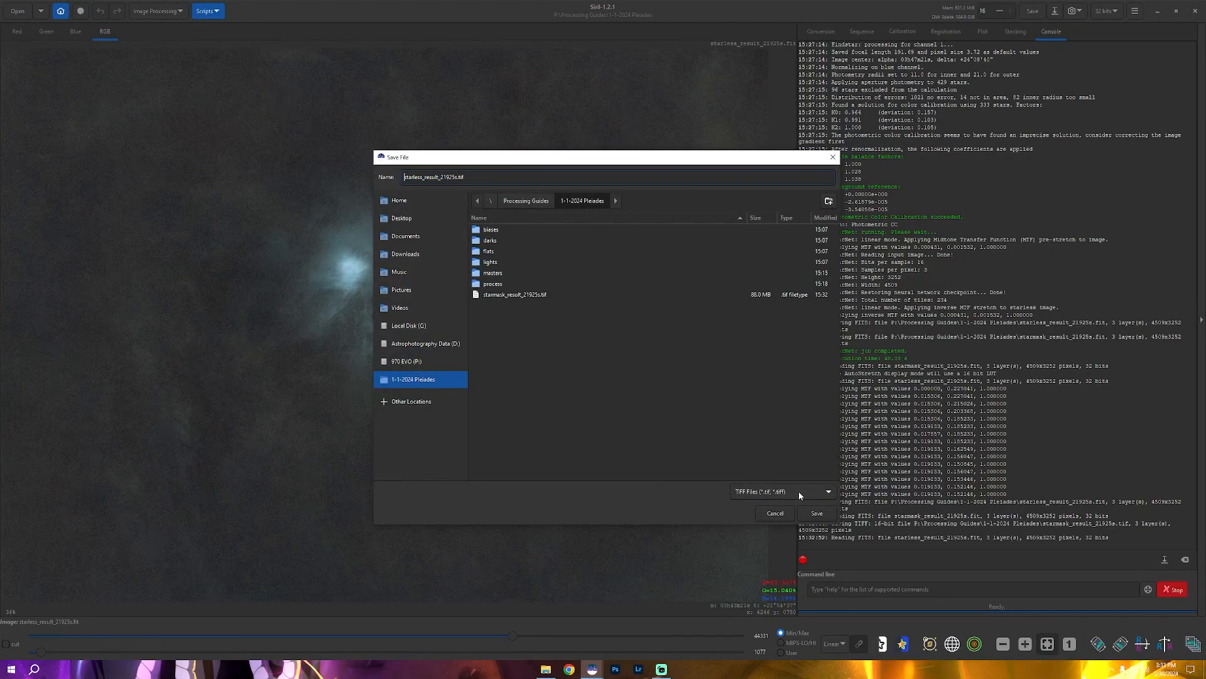
{"action": "left_click", "coordinate": [816, 512]}
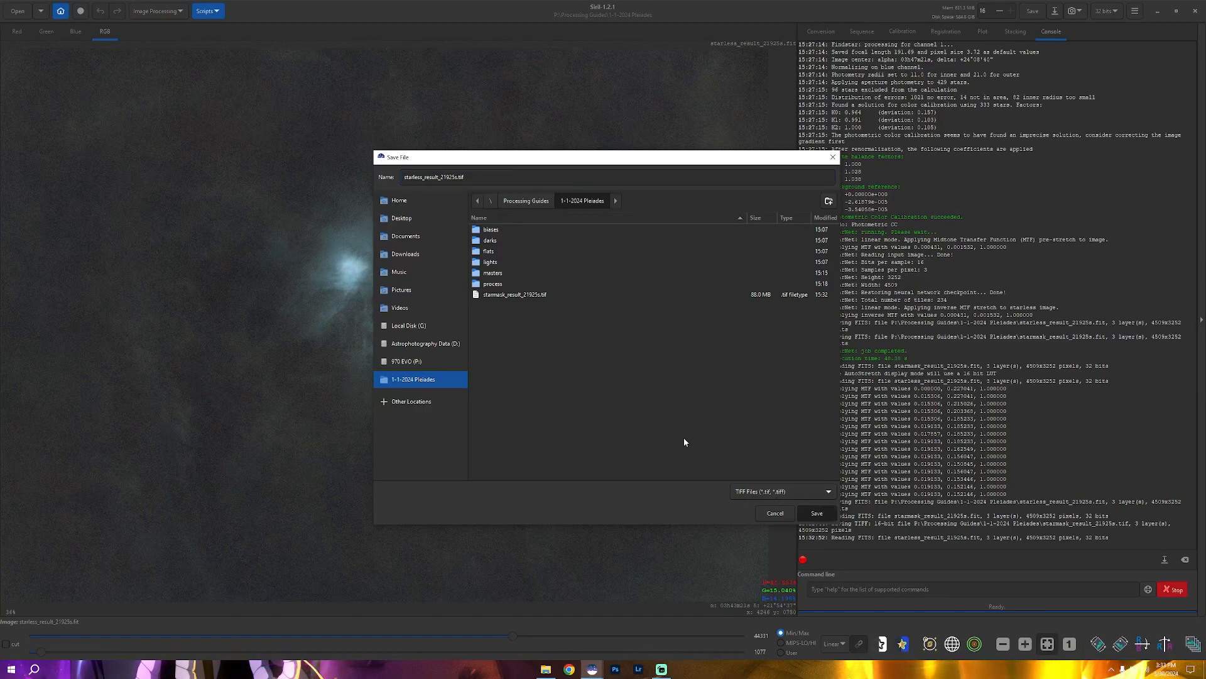
{"action": "left_click", "coordinate": [723, 413]}
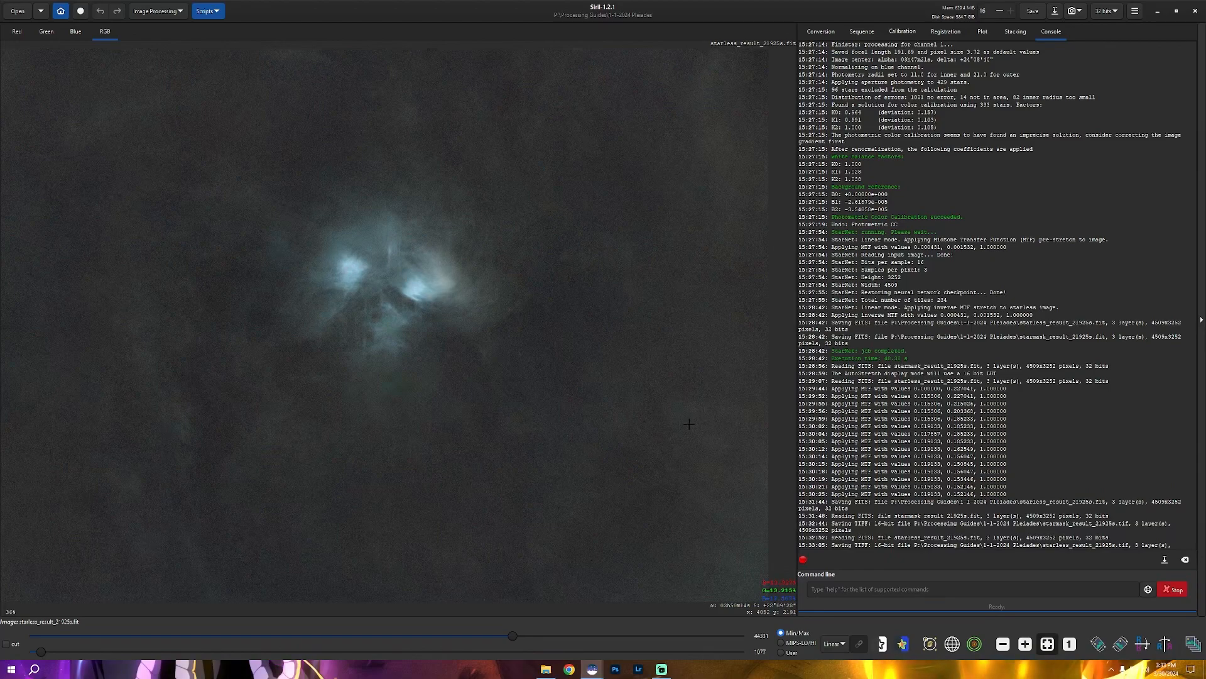
Switch to Photoshop and open starless_result_21925s.tif from Processing Guides > 1-1-2024 Pleiades on the 970 EVO (P:) drive.
{"action": "left_click", "coordinate": [615, 669]}
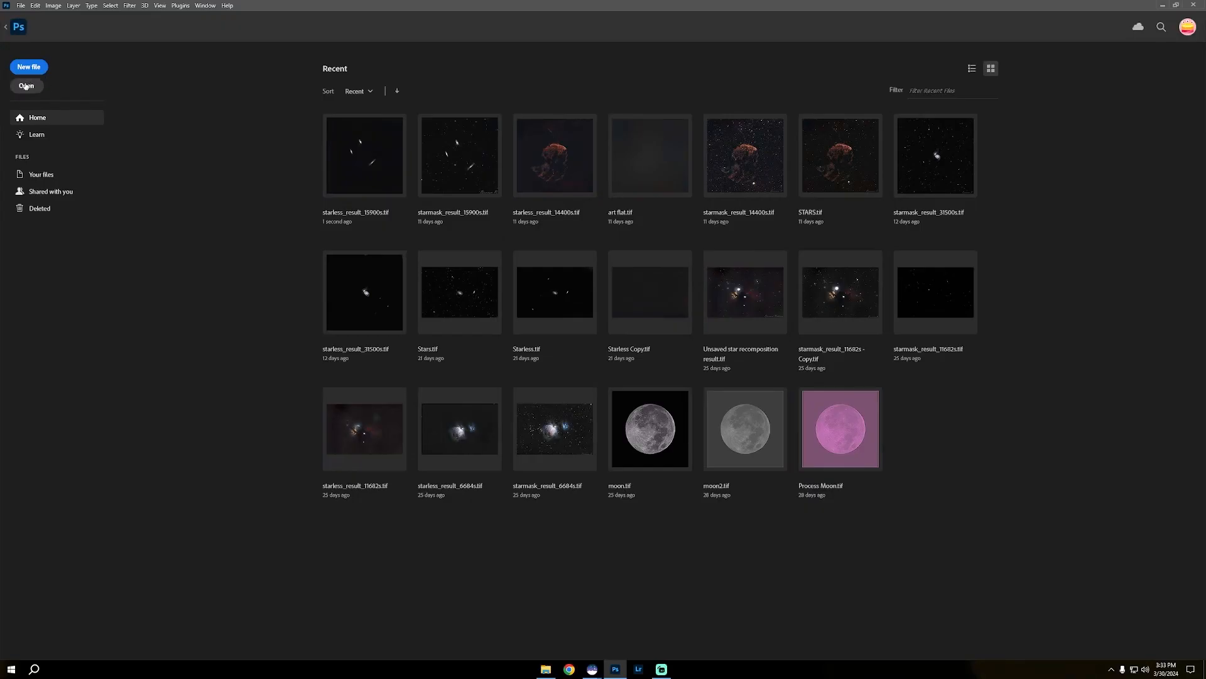
{"action": "left_click", "coordinate": [26, 86]}
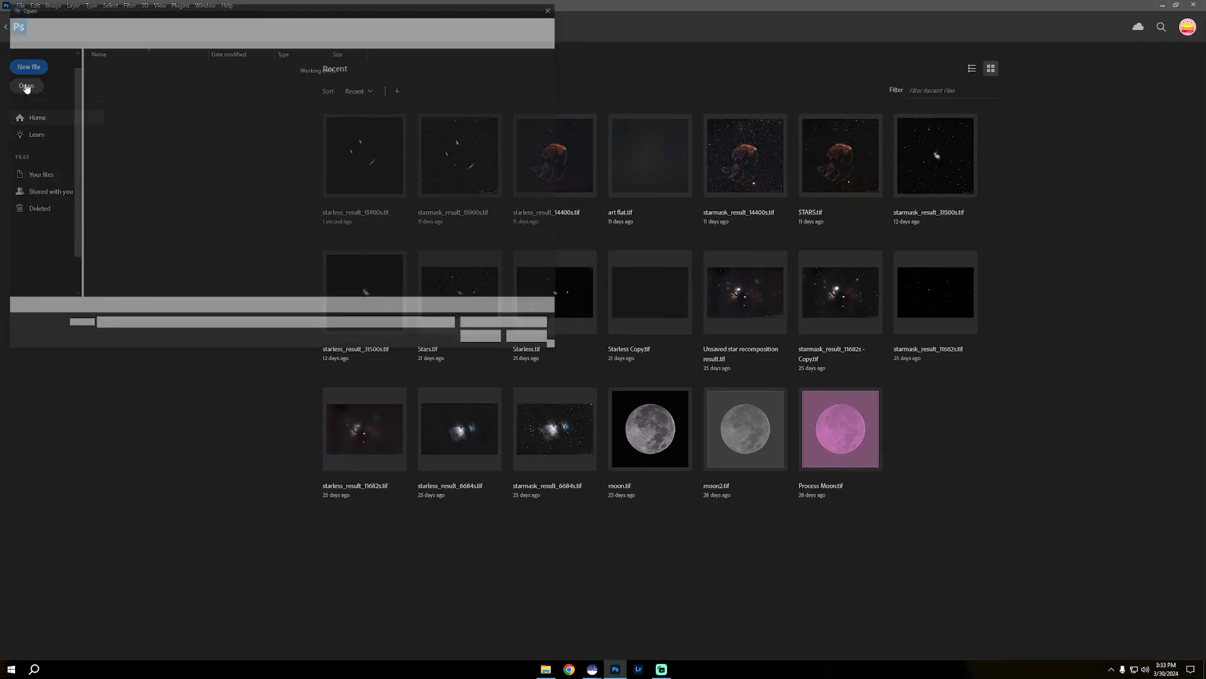
{"action": "scroll", "coordinate": [43, 102], "scroll_direction": "down", "scroll_amount": 2}
{"action": "left_click", "coordinate": [44, 243]}
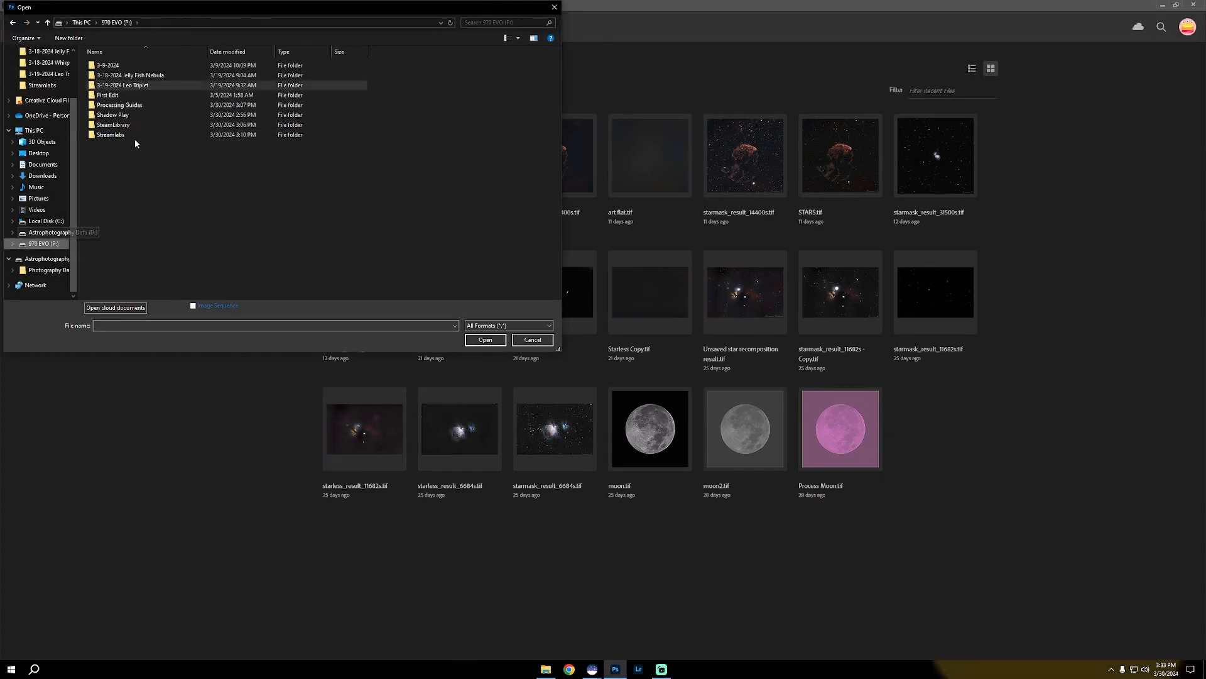
{"action": "double_click", "coordinate": [126, 106]}
{"action": "double_click", "coordinate": [129, 66]}
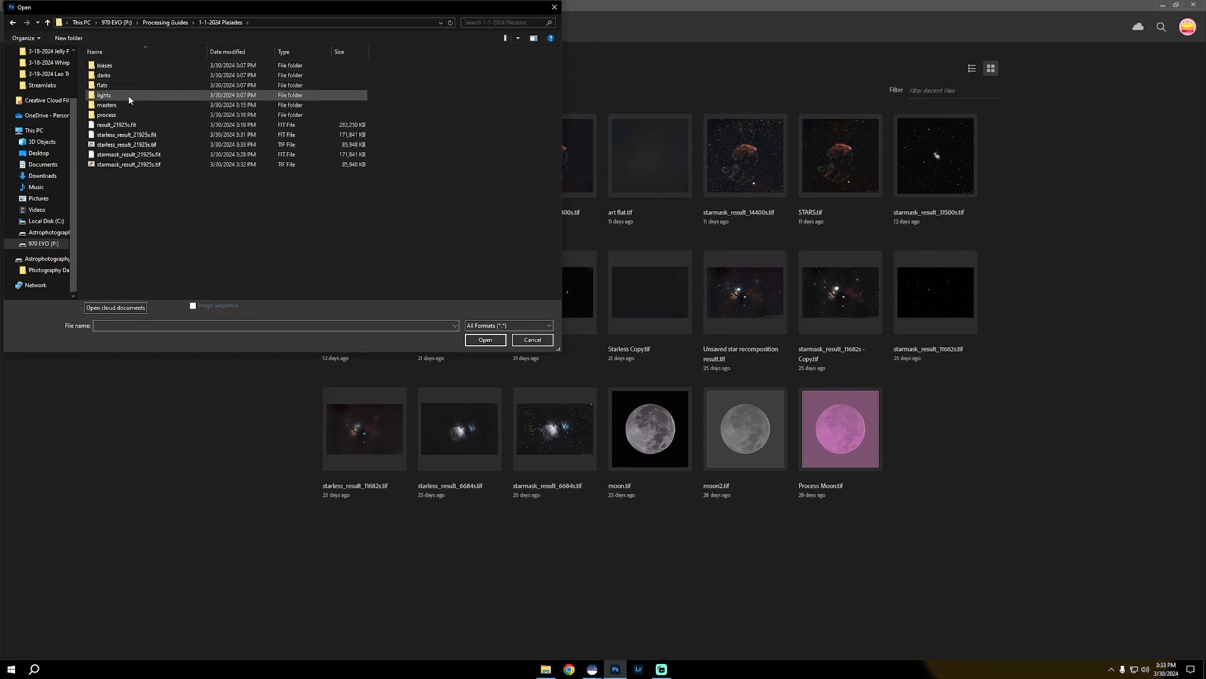
{"action": "double_click", "coordinate": [132, 145]}
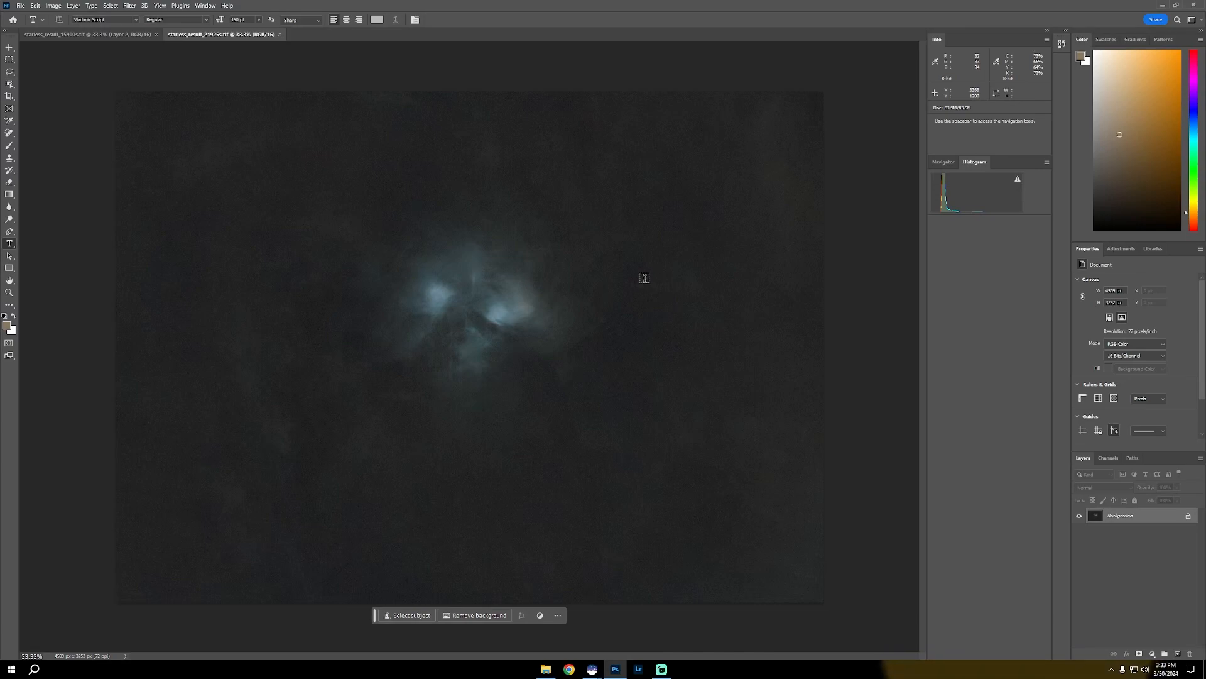
Duplicate the Background layer, keeping the name Background copy.
{"action": "right_click", "coordinate": [1127, 521]}
{"action": "left_click", "coordinate": [1155, 538]}
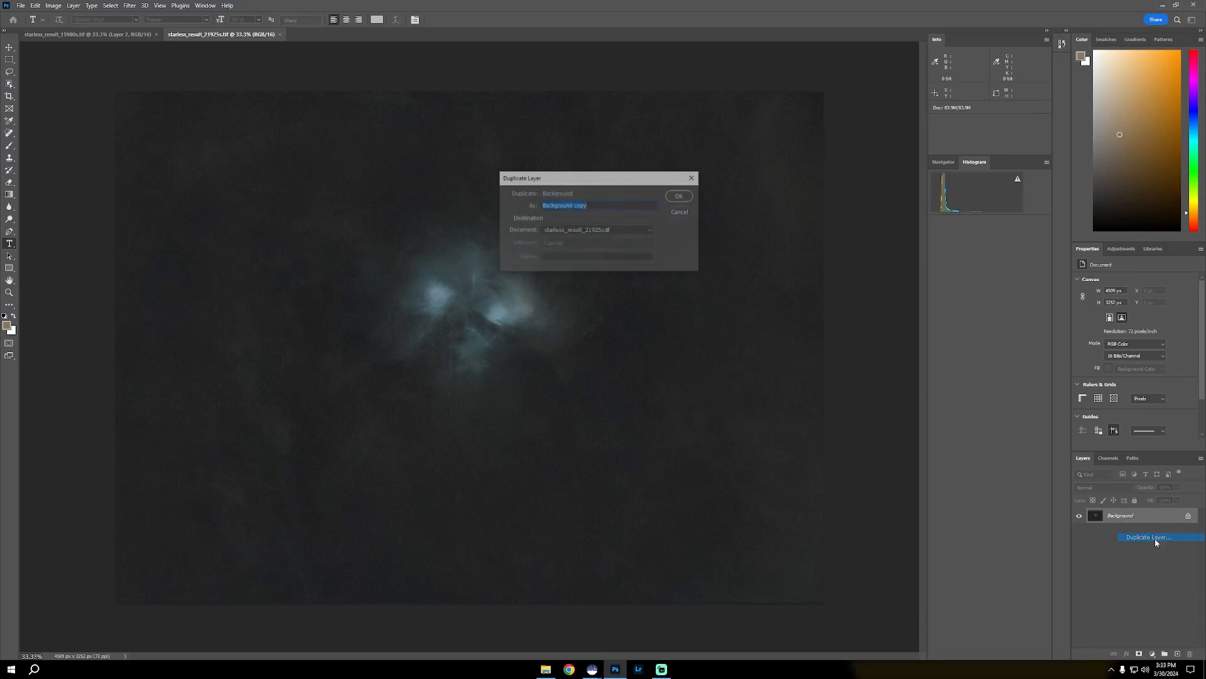
{"action": "left_click", "coordinate": [678, 196]}
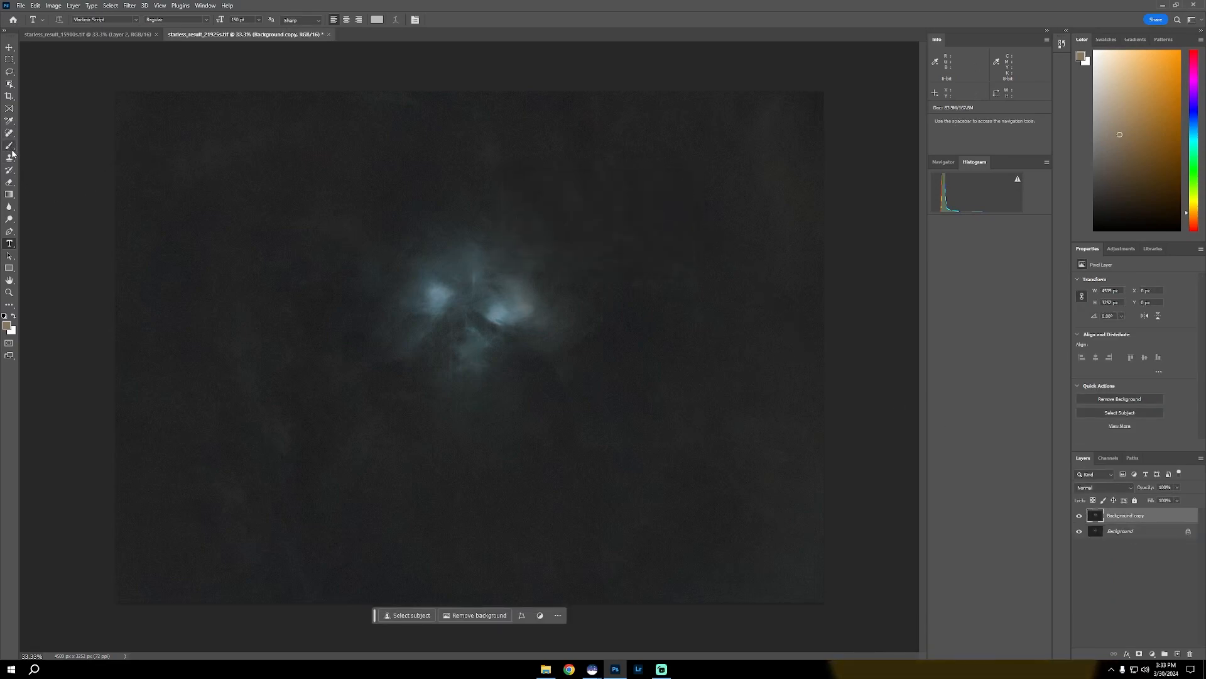
Place a Color Sampler point on the bright nebula core right of the image's center.
{"action": "left_click", "coordinate": [10, 171]}
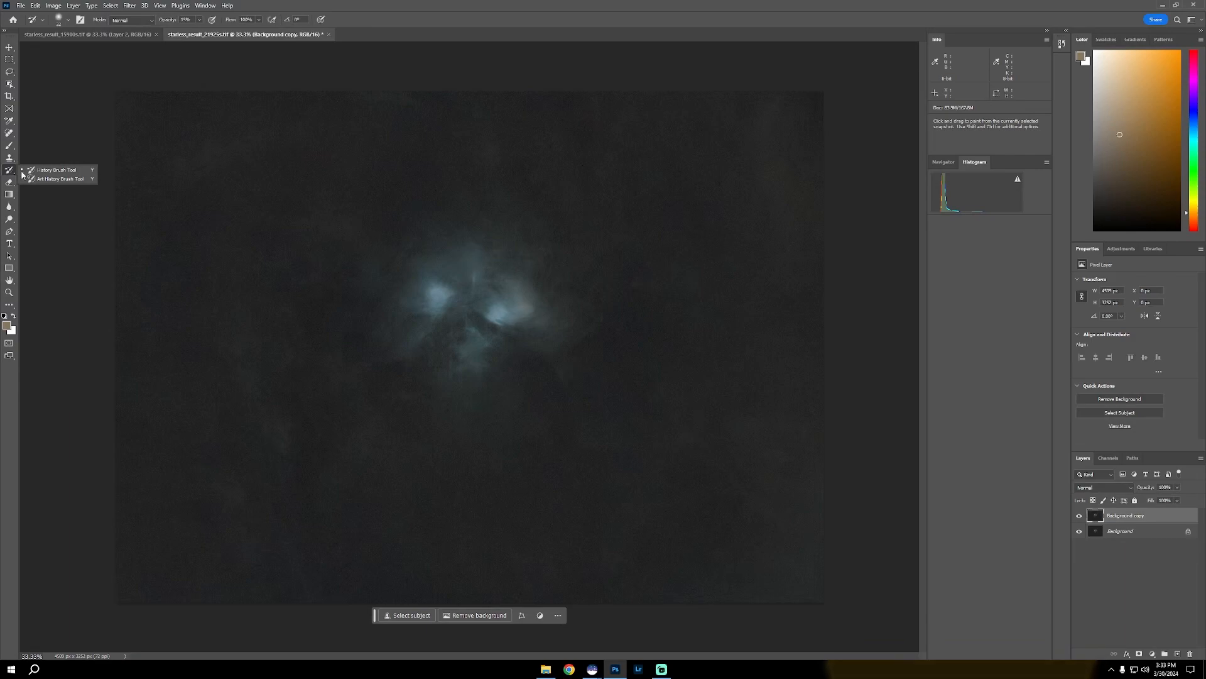
{"action": "right_click", "coordinate": [9, 123]}
{"action": "left_click", "coordinate": [52, 142]}
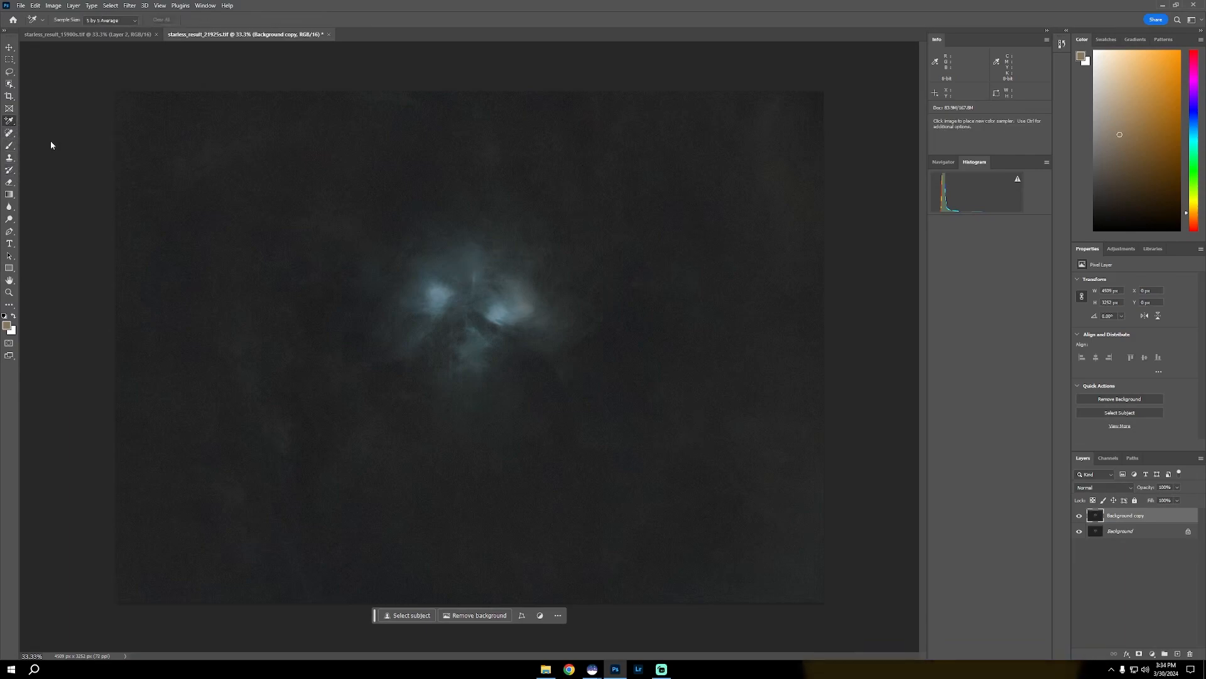
{"action": "key", "text": "ctrl+plus"}
{"action": "key", "text": "ctrl+plus"}
{"action": "key", "text": "ctrl+plus"}
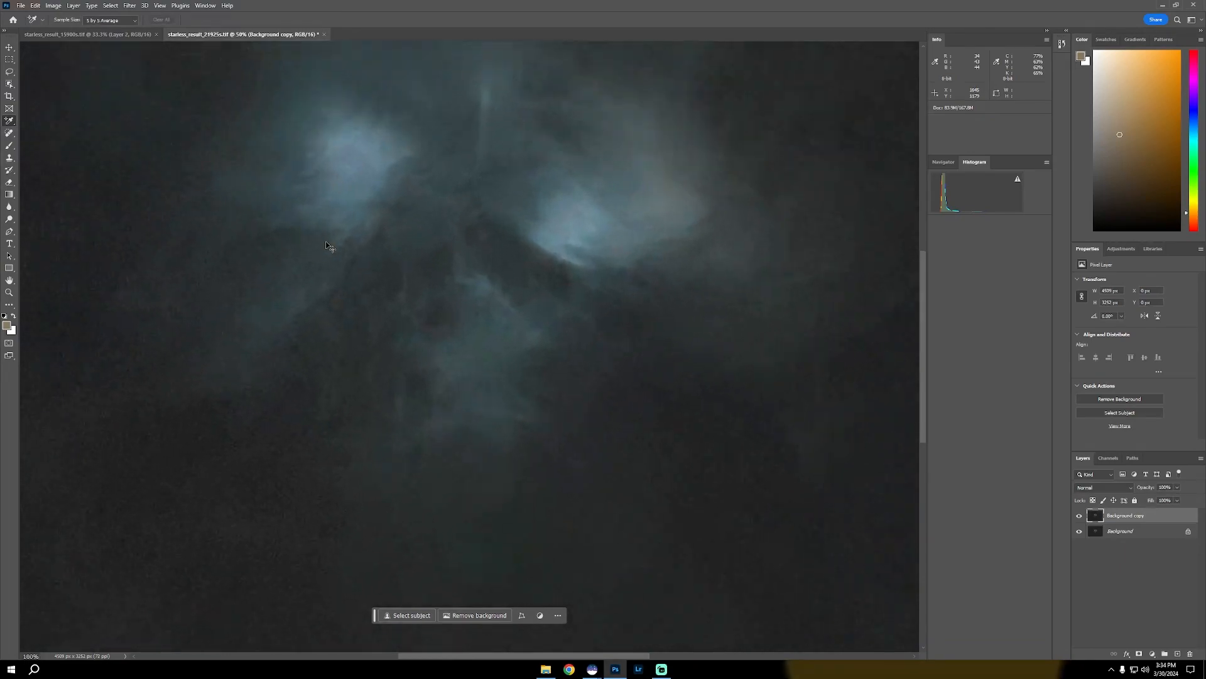
{"action": "key", "text": "ctrl+plus"}
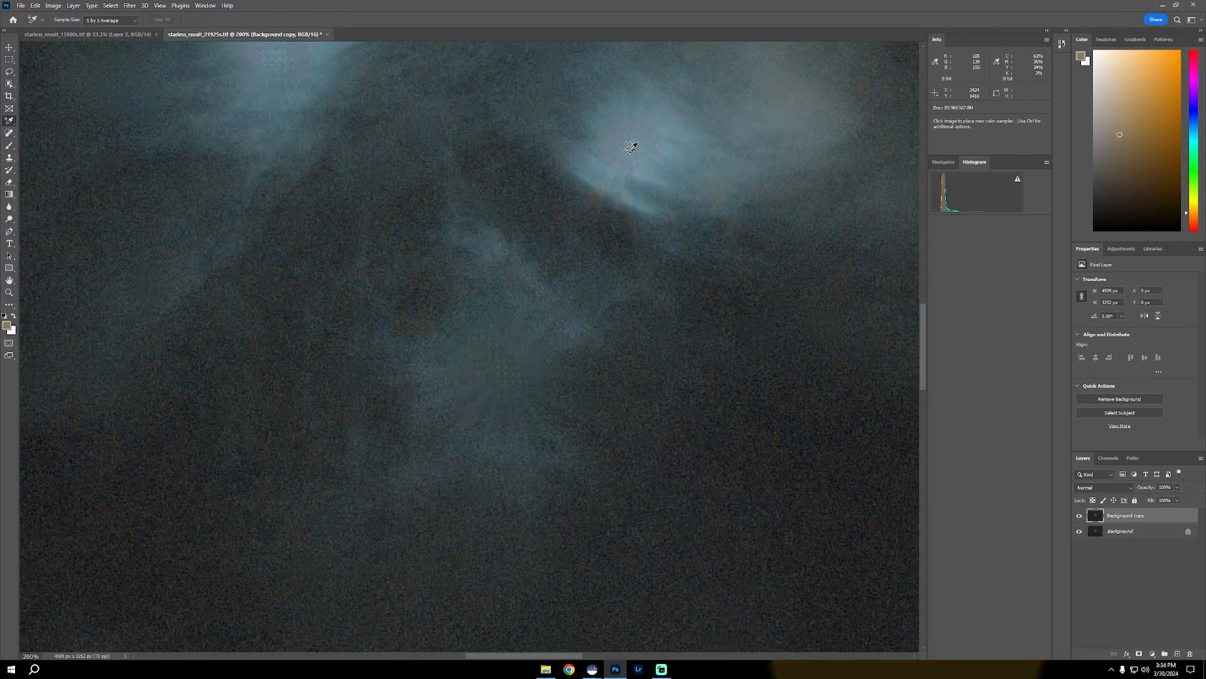
{"action": "left_click", "coordinate": [631, 146]}
Place a second Color Sampler point on the dark sky background below and left of the nebula.
{"action": "scroll", "coordinate": [614, 261], "scroll_direction": "down", "scroll_amount": 3}
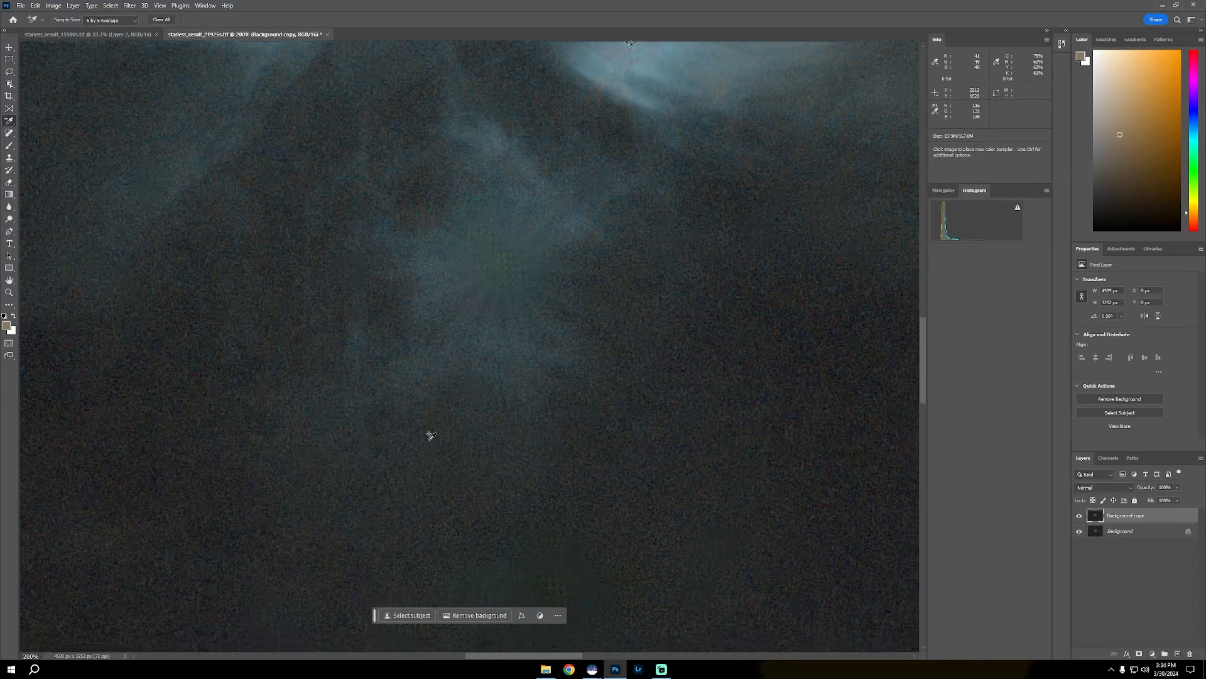
{"action": "scroll", "coordinate": [432, 435], "scroll_direction": "down", "scroll_amount": 5}
{"action": "left_click", "coordinate": [96, 507]}
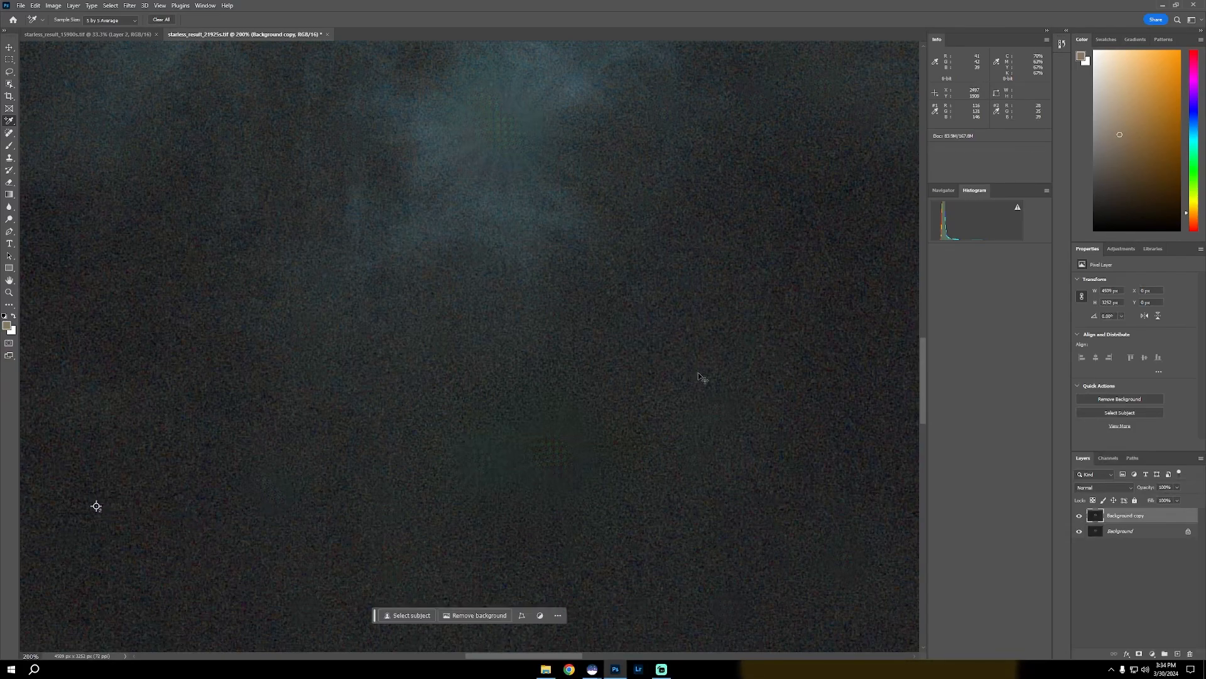
{"action": "key", "text": "ctrl+minus"}
{"action": "key", "text": "ctrl+minus"}
{"action": "key", "text": "ctrl+minus"}
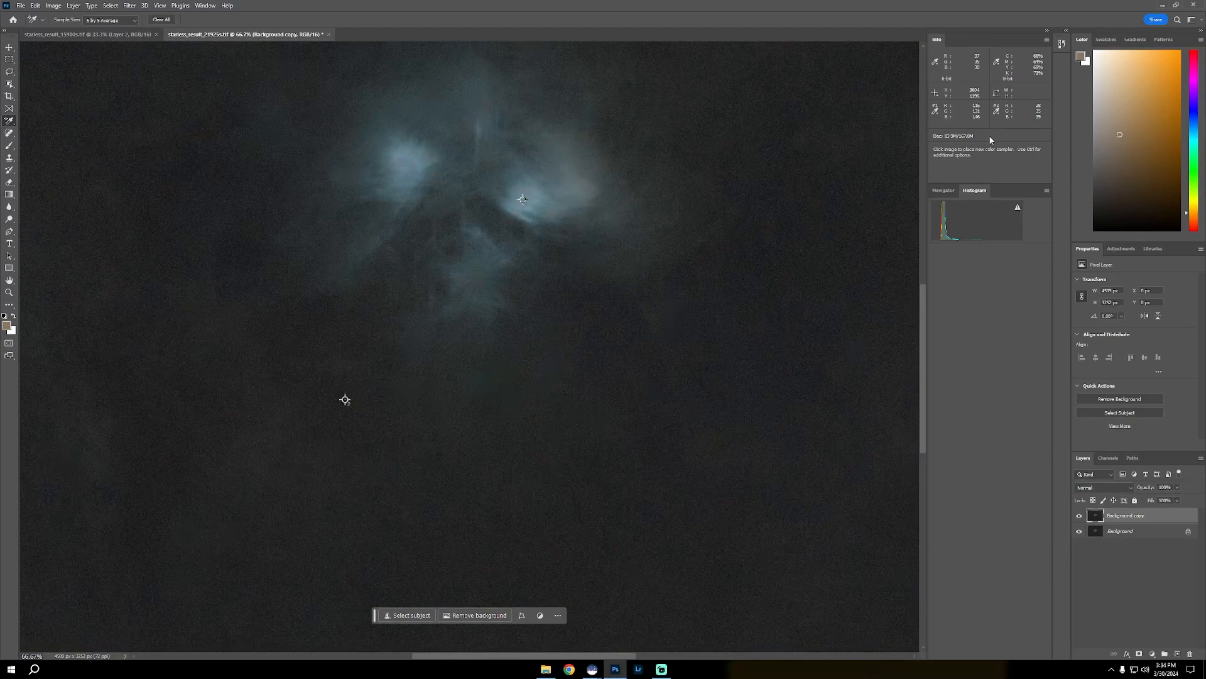
{"action": "key", "text": "ctrl+minus"}
{"action": "key", "text": "ctrl+minus"}
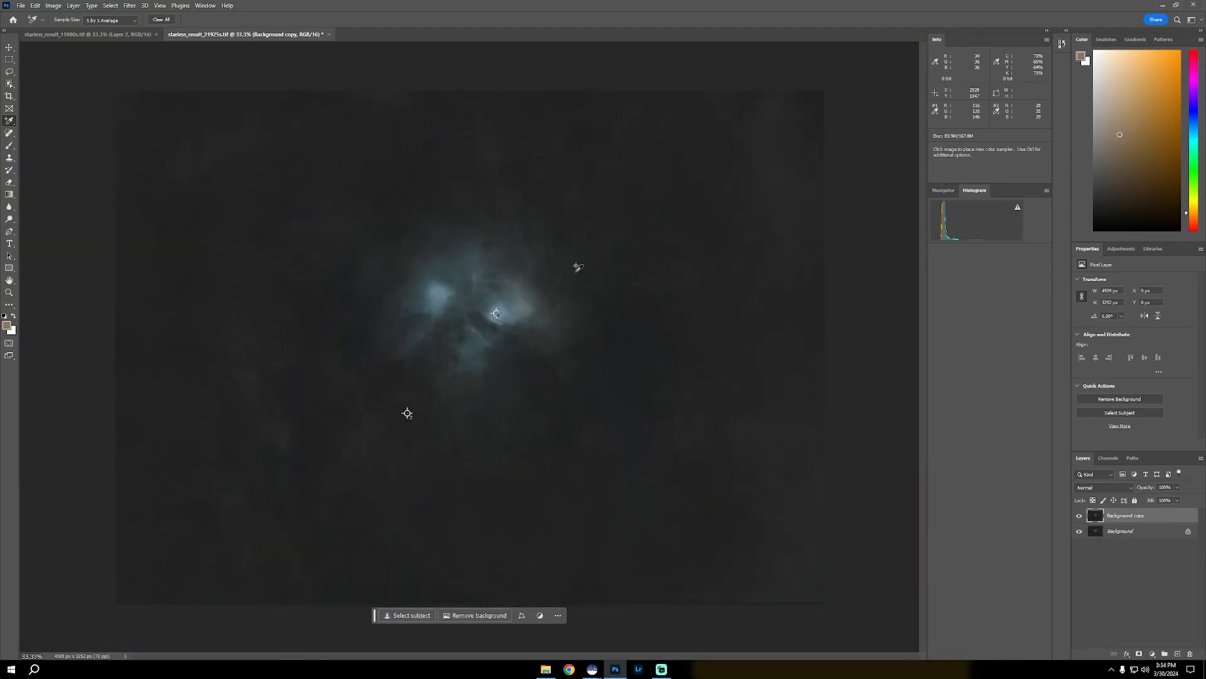
Open Levels for the Background copy layer and try out the green channel's shadow input level.
{"action": "key", "text": "ctrl+l"}
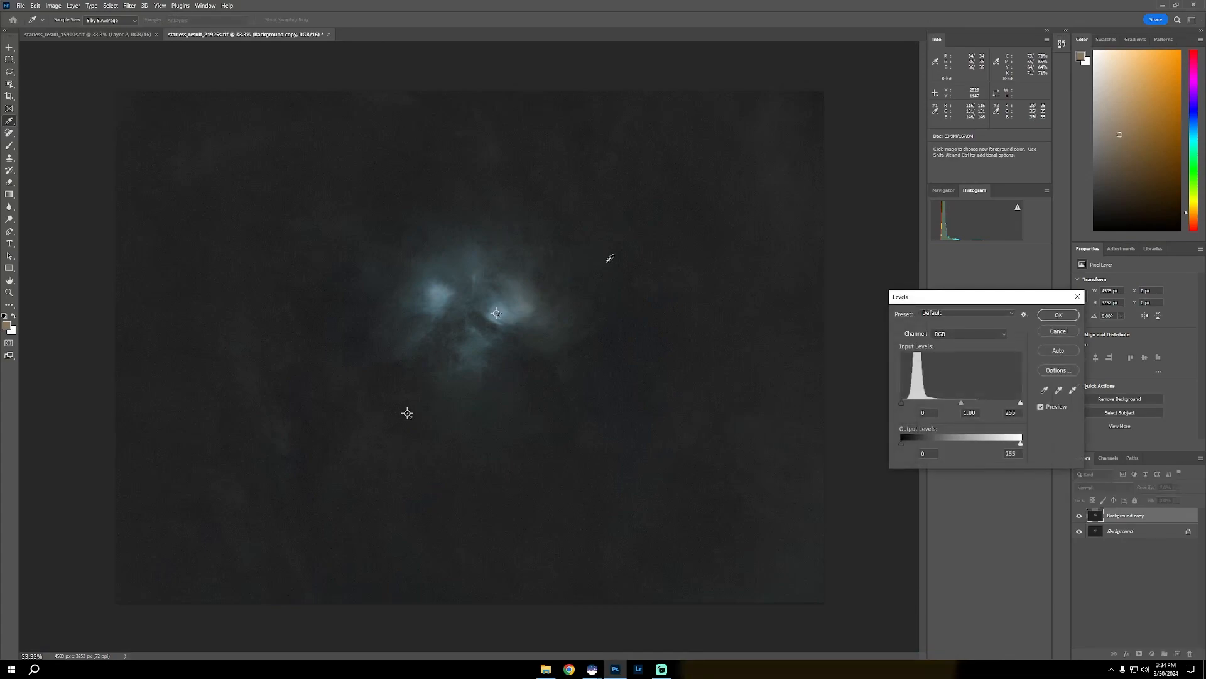
{"action": "left_click", "coordinate": [952, 338]}
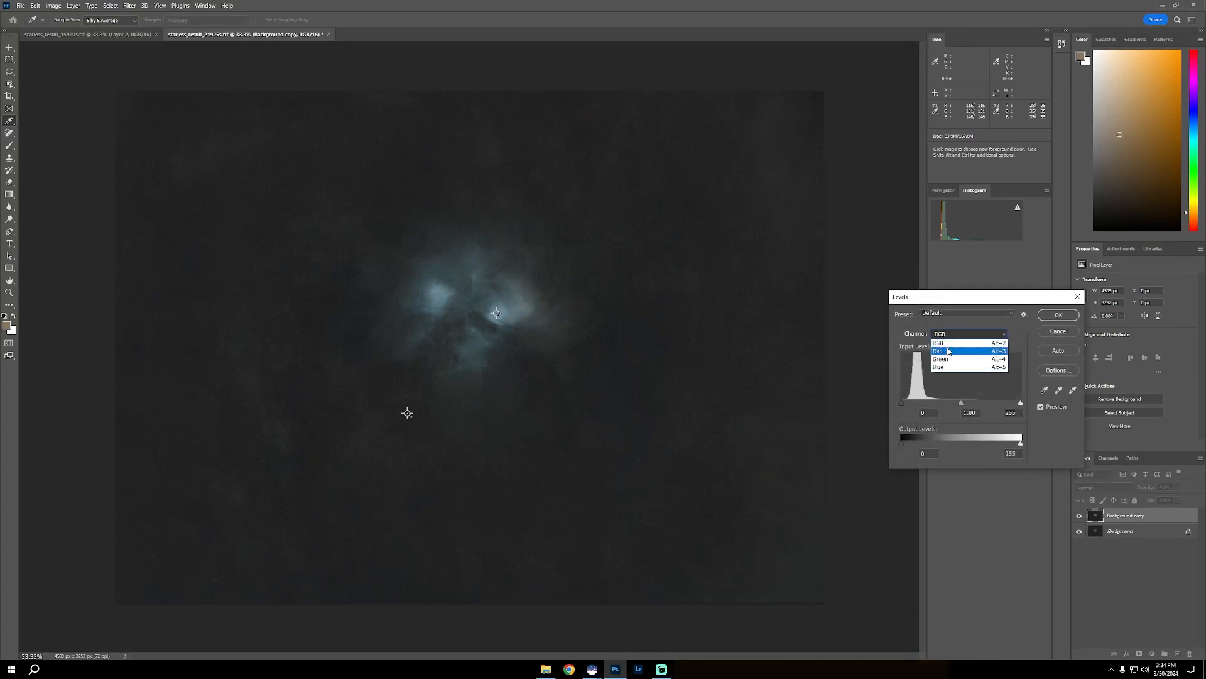
{"action": "left_click", "coordinate": [947, 353]}
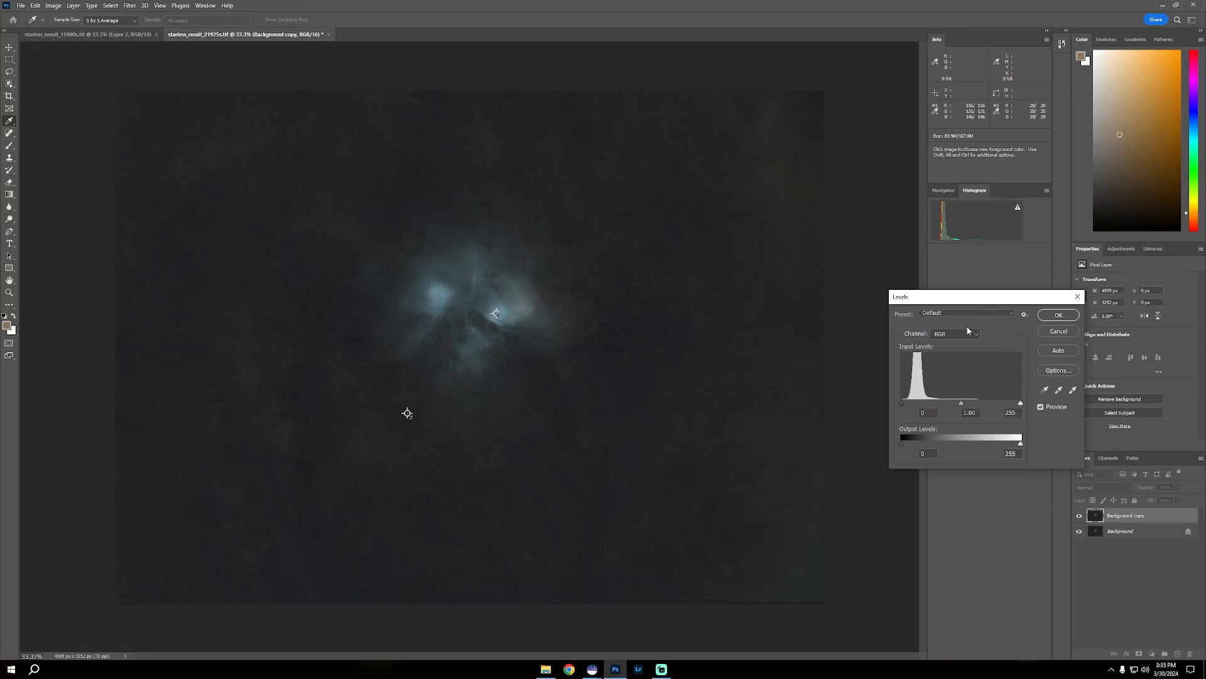
{"action": "left_click", "coordinate": [967, 333]}
{"action": "left_click", "coordinate": [948, 358]}
{"action": "left_click_drag", "start_coordinate": [903, 405], "coordinate": [904, 408]}
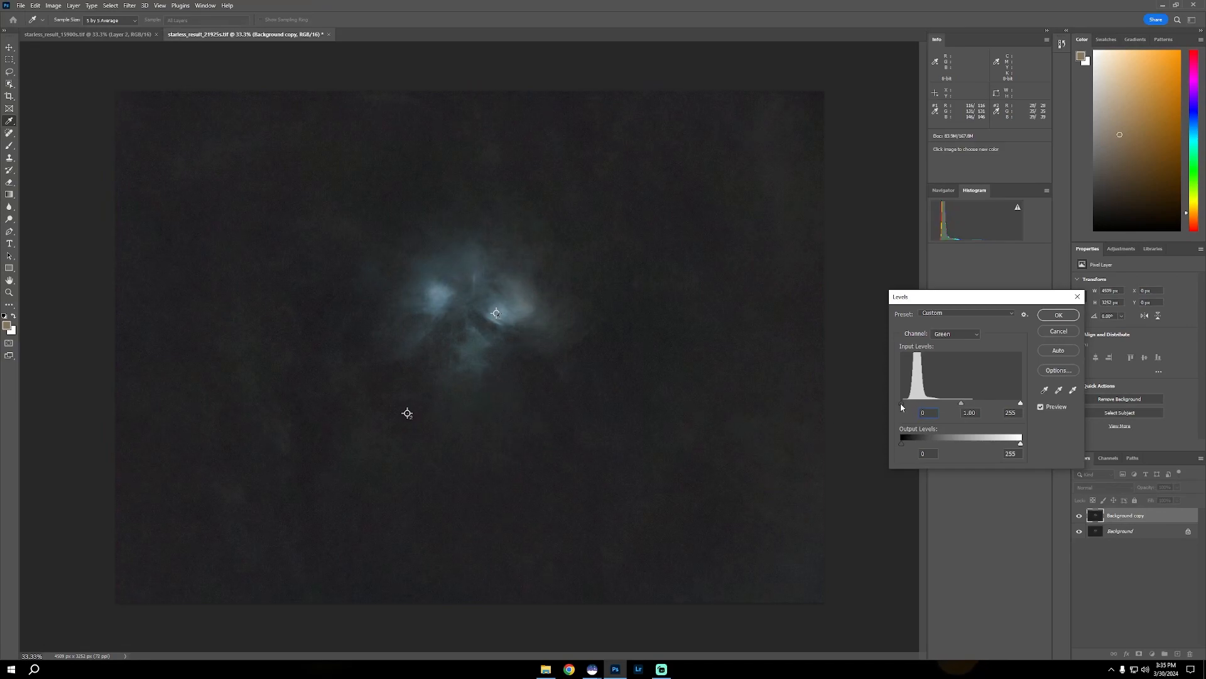
Set the red channel's shadow input level to 1 in Levels.
{"action": "left_click", "coordinate": [951, 334]}
{"action": "left_click", "coordinate": [949, 350]}
{"action": "left_click_drag", "start_coordinate": [902, 403], "coordinate": [903, 403]}
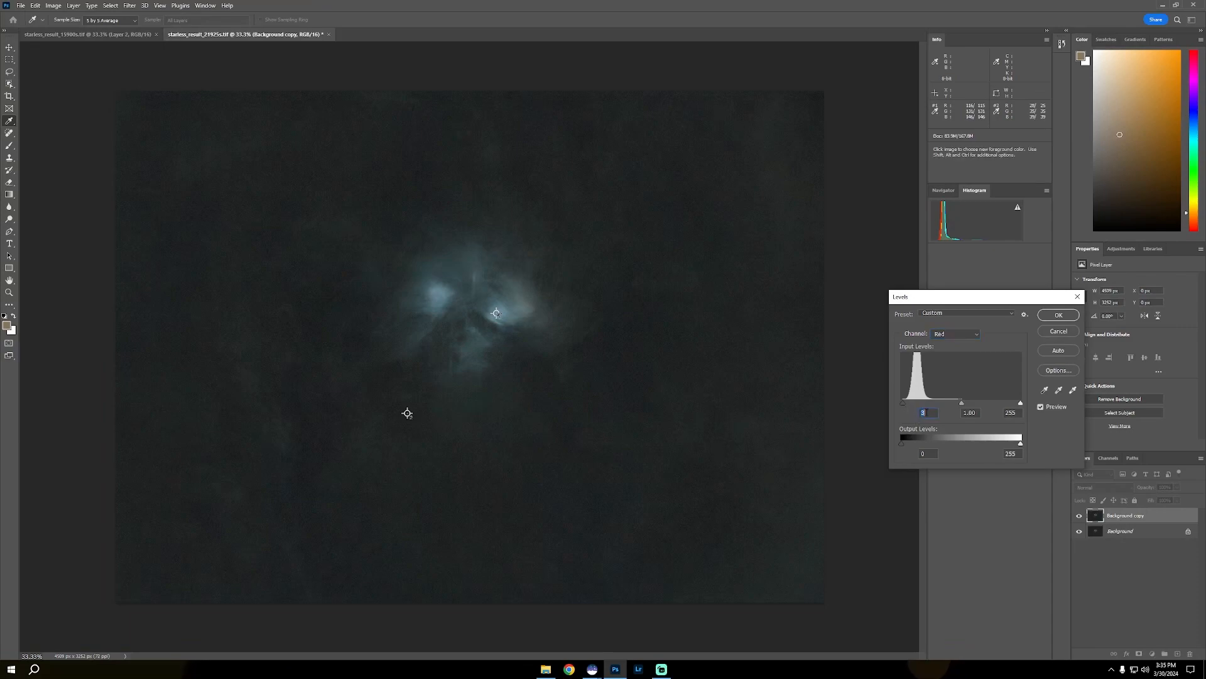
{"action": "type", "text": "2"}
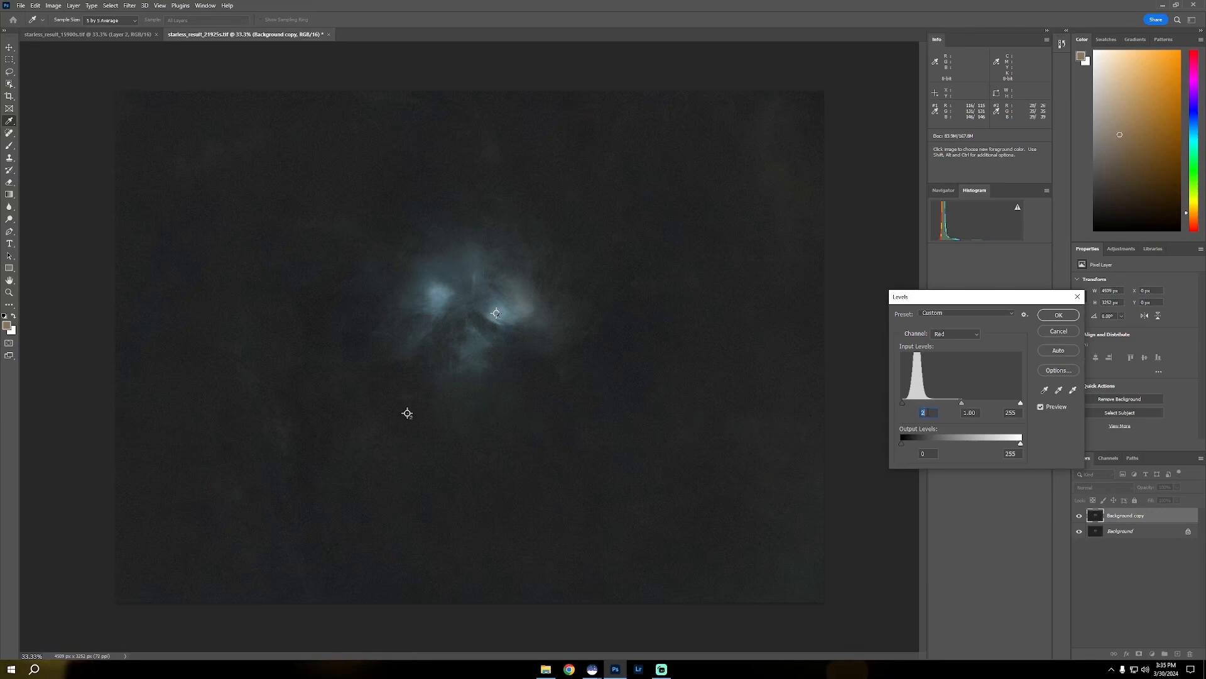
{"action": "key", "text": "Down"}
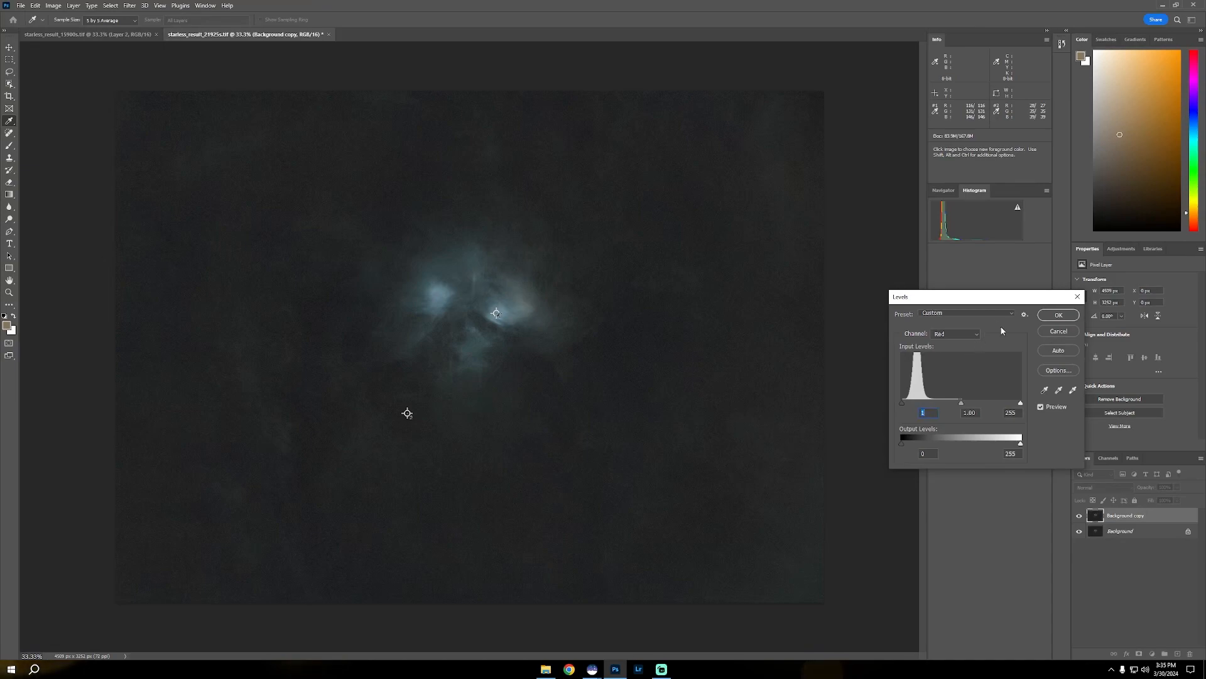
Set the green channel's shadow input level to 1 and apply the Levels adjustment.
{"action": "left_click", "coordinate": [952, 337]}
{"action": "left_click", "coordinate": [942, 362]}
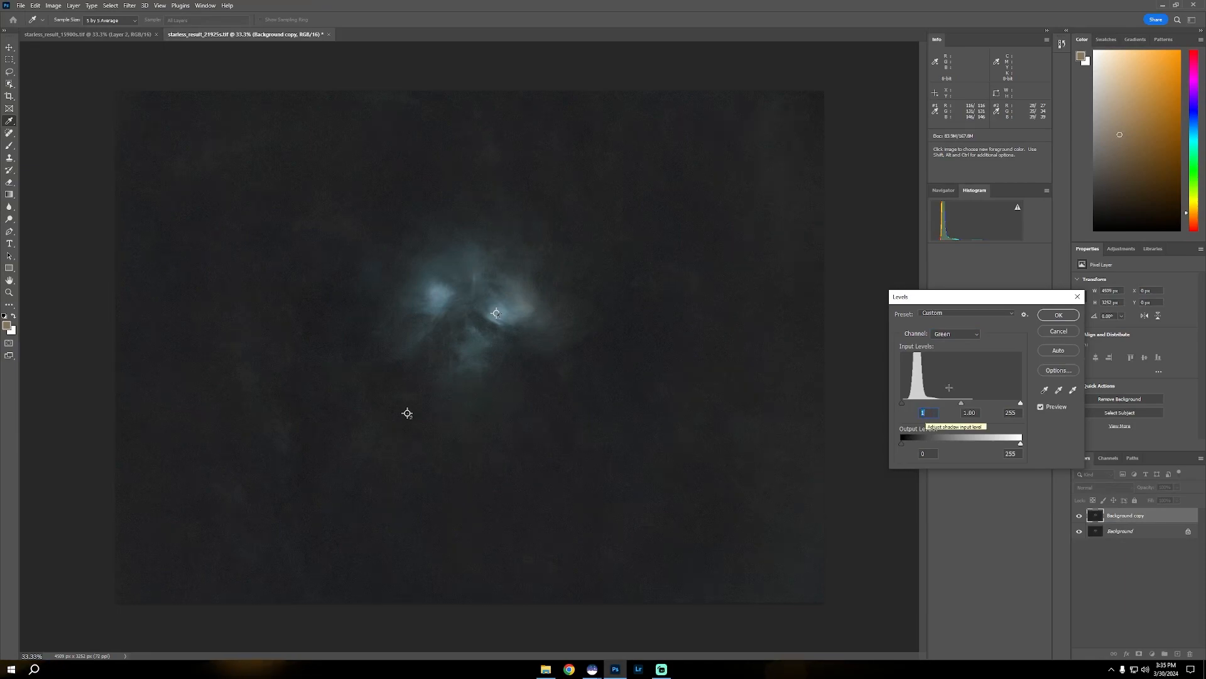
{"action": "left_click", "coordinate": [1058, 315]}
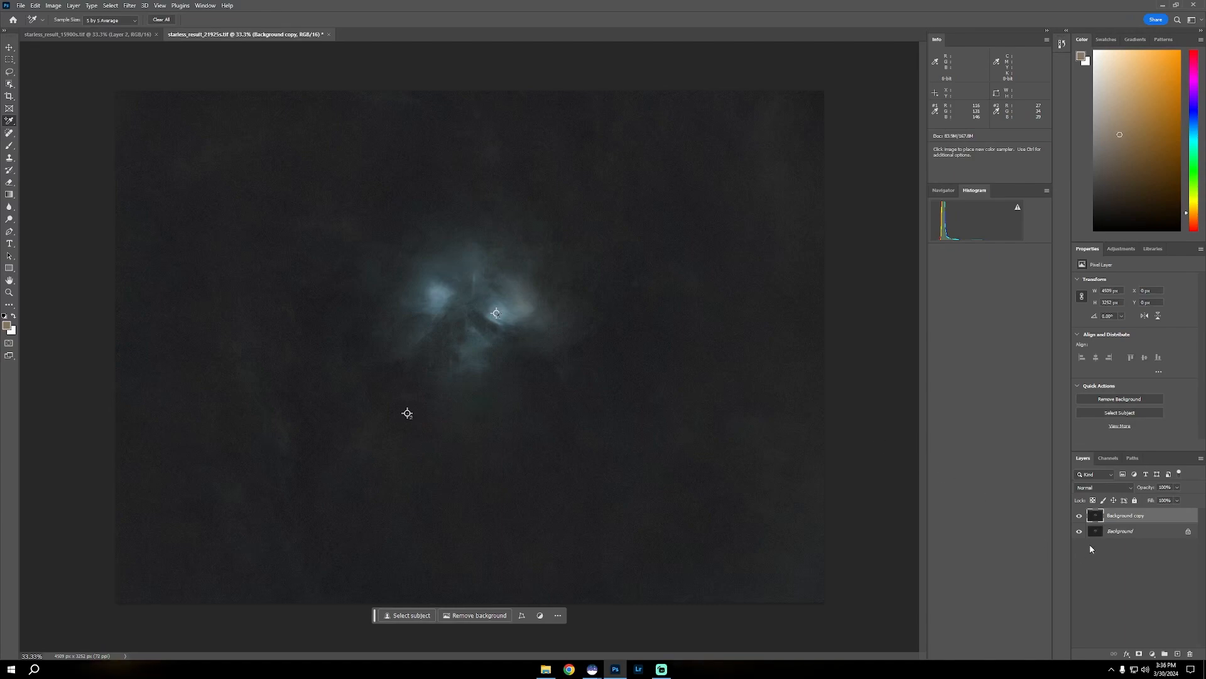
Rename the Background copy layer as Levels Balance.
{"action": "double_click", "coordinate": [1124, 516]}
{"action": "type", "text": "Levels Bas"}
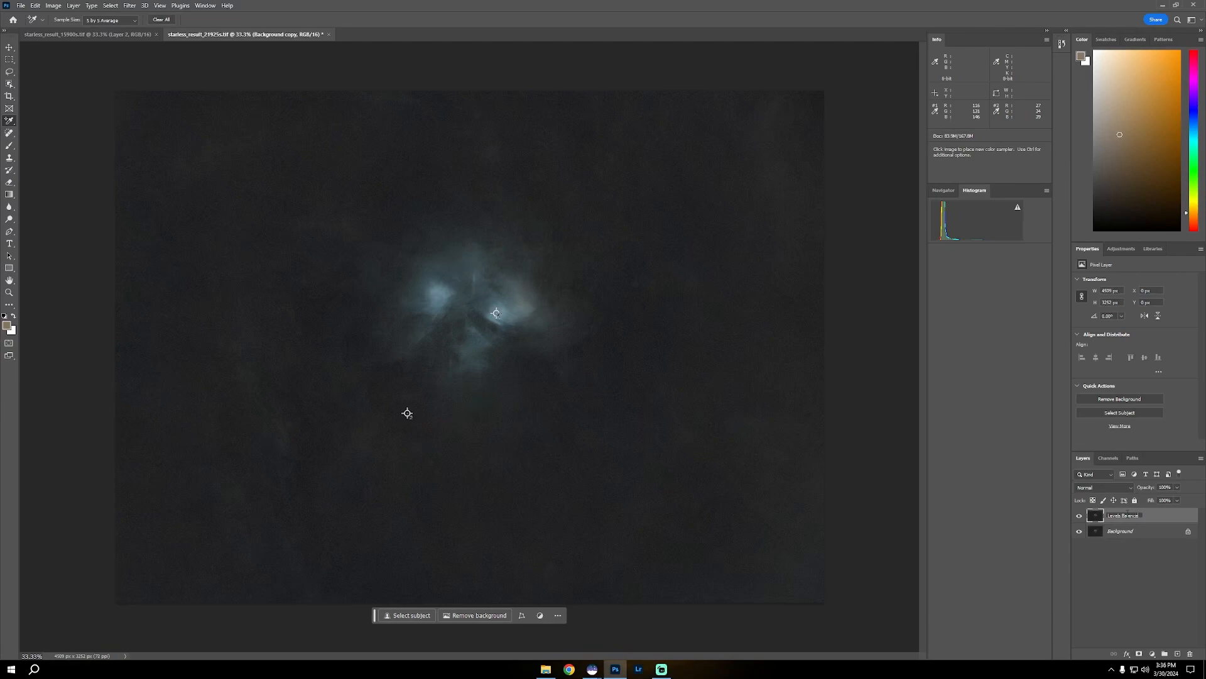
{"action": "type", "text": "ance"}
{"action": "key", "text": "Return"}
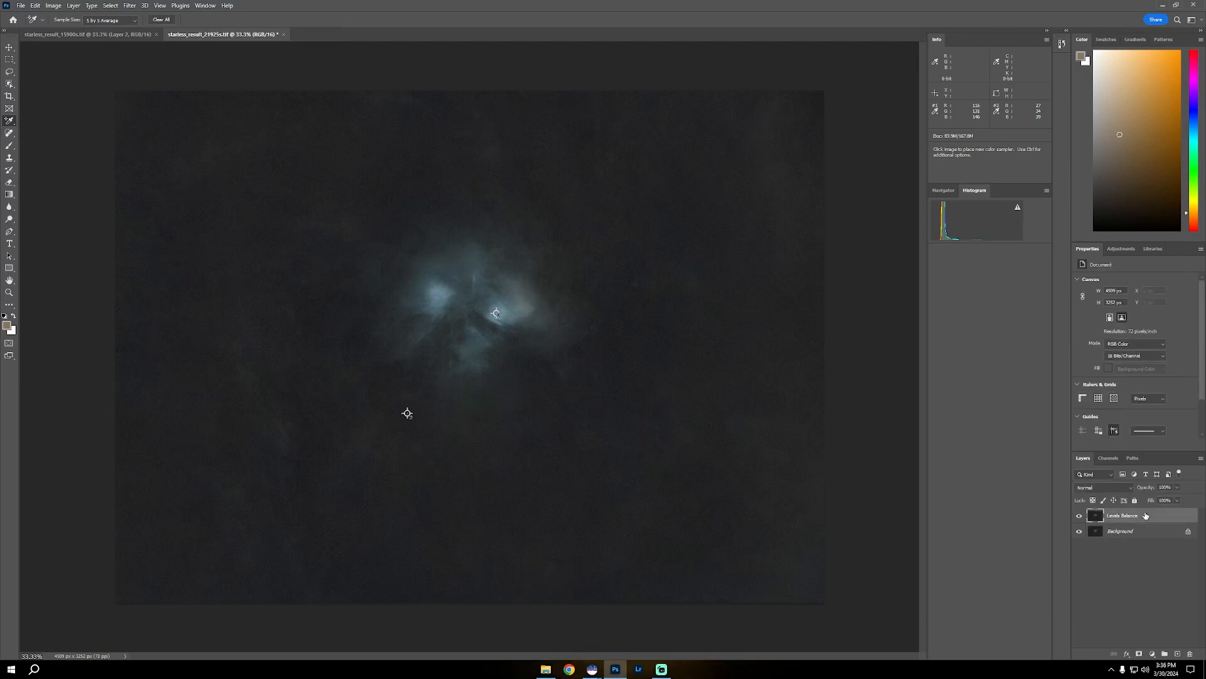
Stamp the visible layers into a new layer, open it in the Camera Raw Filter and raise the contrast to about +21.
{"action": "key", "text": "ctrl+shift+alt+e"}
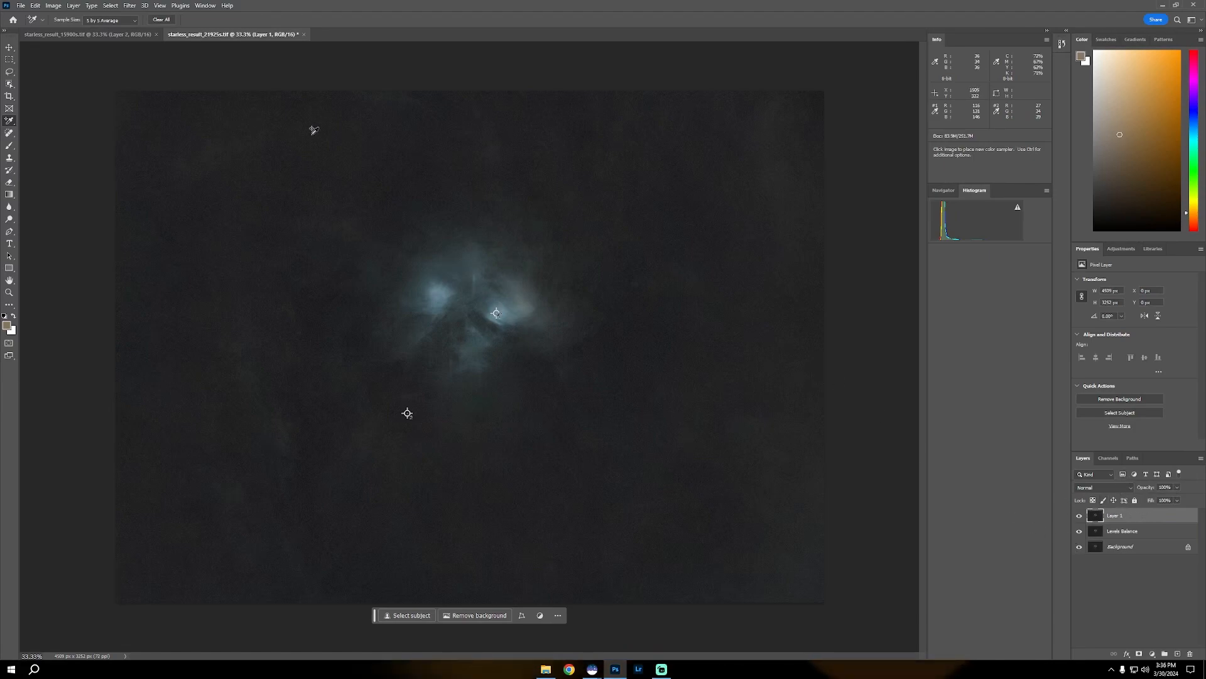
{"action": "left_click", "coordinate": [131, 6]}
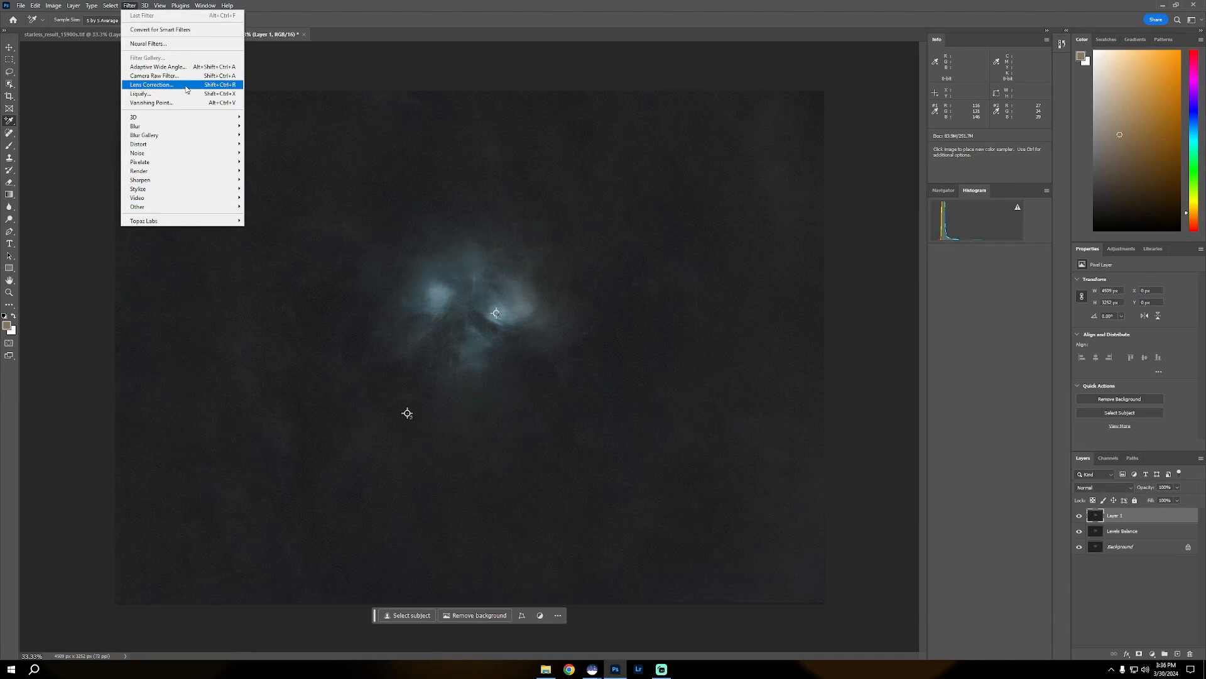
{"action": "left_click", "coordinate": [186, 85]}
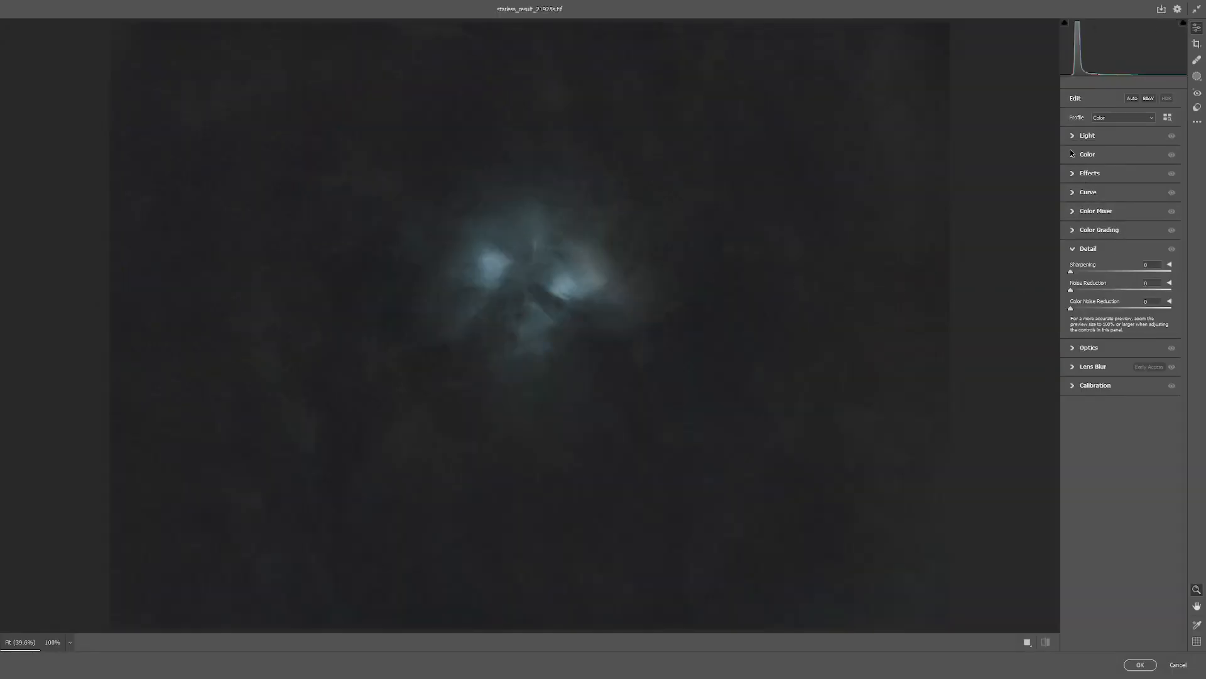
{"action": "left_click", "coordinate": [1077, 141]}
{"action": "left_click_drag", "start_coordinate": [1122, 172], "coordinate": [1132, 175]}
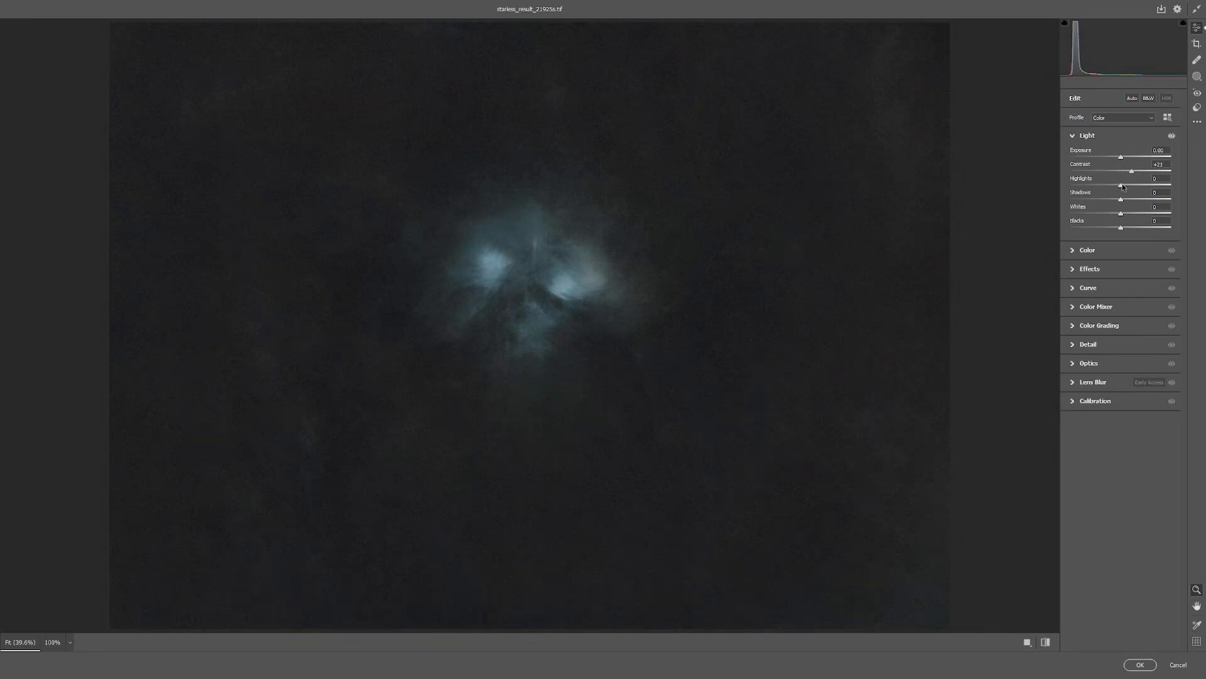
Slightly raise the highlights, shadows and whites, lower the blacks a little, and apply the Camera Raw Filter.
{"action": "left_click_drag", "start_coordinate": [1129, 186], "coordinate": [1130, 184]}
{"action": "mouse_move", "coordinate": [1121, 199]}
{"action": "left_mouse_down"}
{"action": "mouse_move", "coordinate": [1156, 202]}
{"action": "mouse_move", "coordinate": [1111, 206]}
{"action": "mouse_move", "coordinate": [1136, 205]}
{"action": "mouse_move", "coordinate": [1123, 208]}
{"action": "left_mouse_up"}
{"action": "left_click_drag", "start_coordinate": [1123, 217], "coordinate": [1125, 215]}
{"action": "left_click_drag", "start_coordinate": [1120, 227], "coordinate": [1116, 230]}
{"action": "left_click", "coordinate": [1140, 665]}
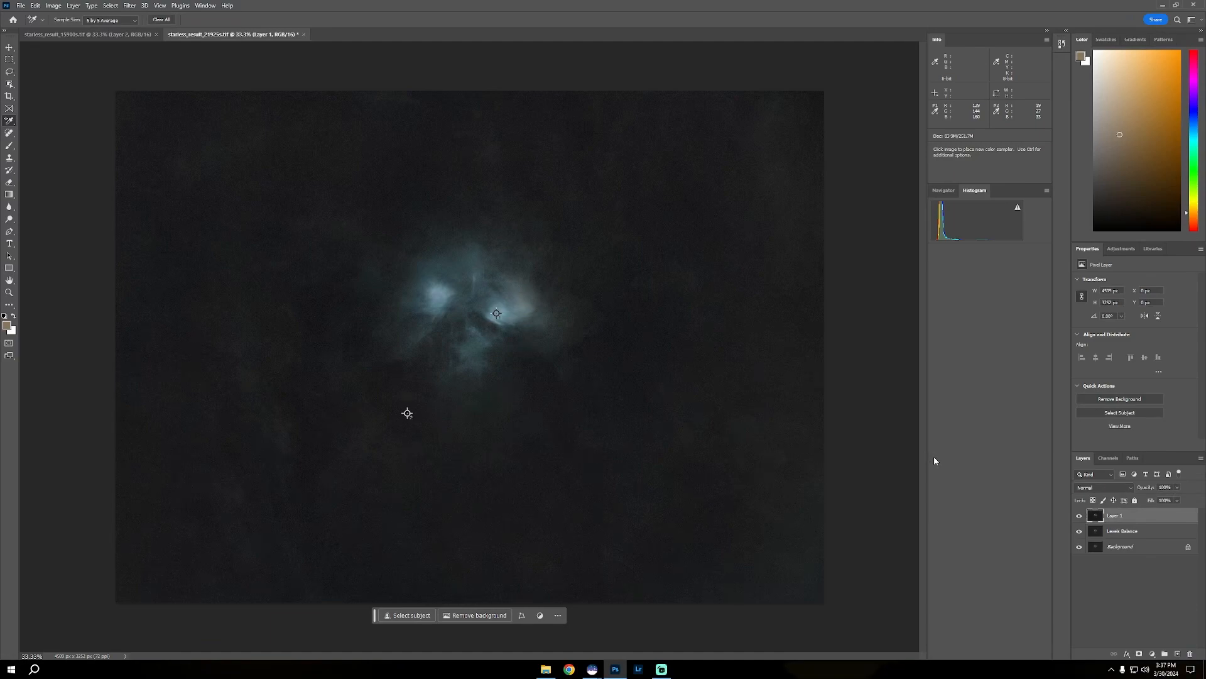
Open Color Range for the filtered layer and sample the nebula's bright blue area as the selection color.
{"action": "left_click", "coordinate": [113, 6]}
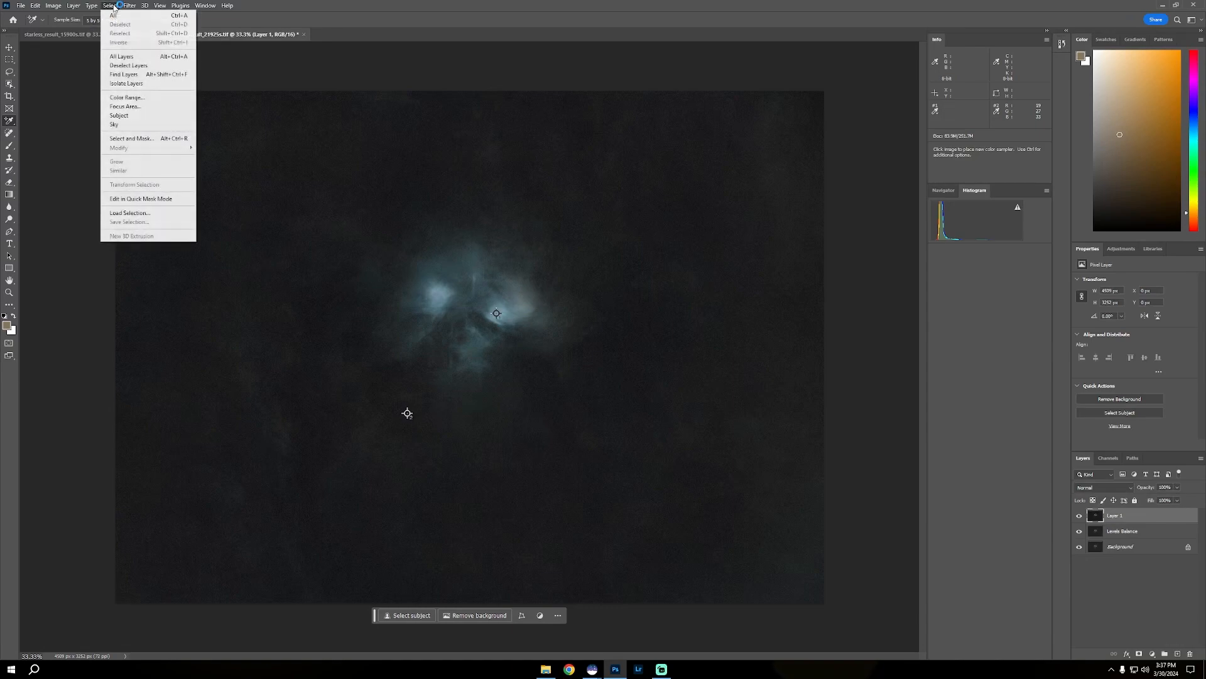
{"action": "left_click", "coordinate": [111, 6]}
{"action": "left_click", "coordinate": [110, 6]}
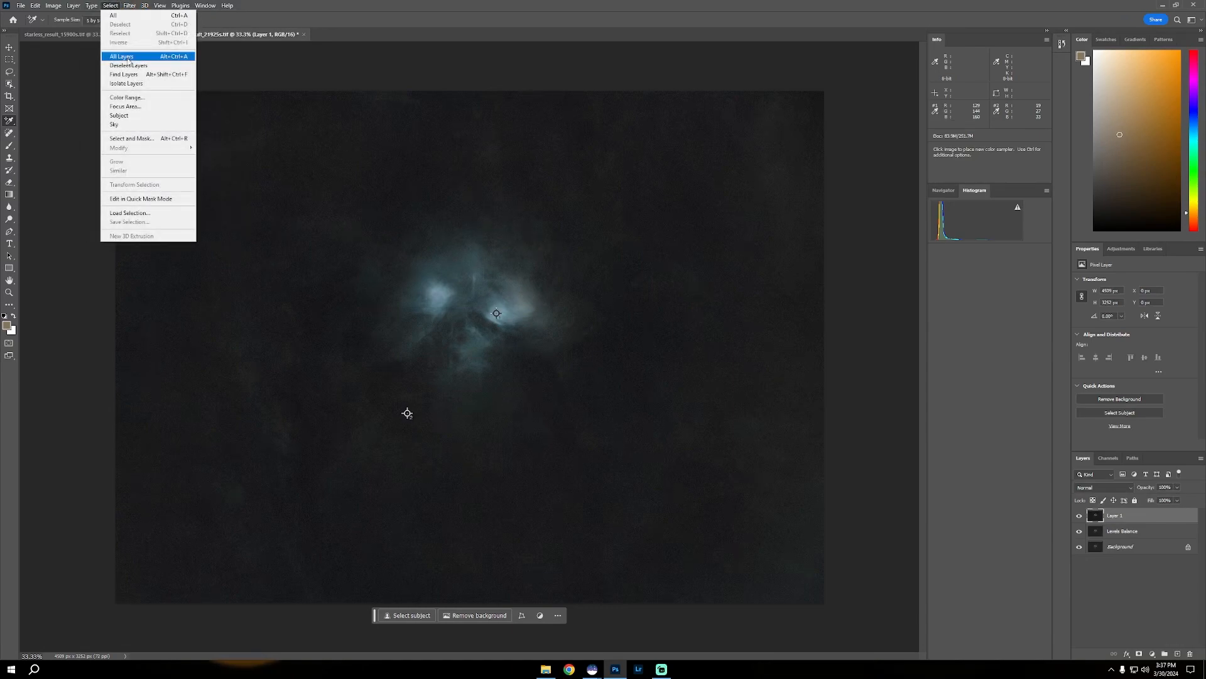
{"action": "left_click", "coordinate": [127, 98]}
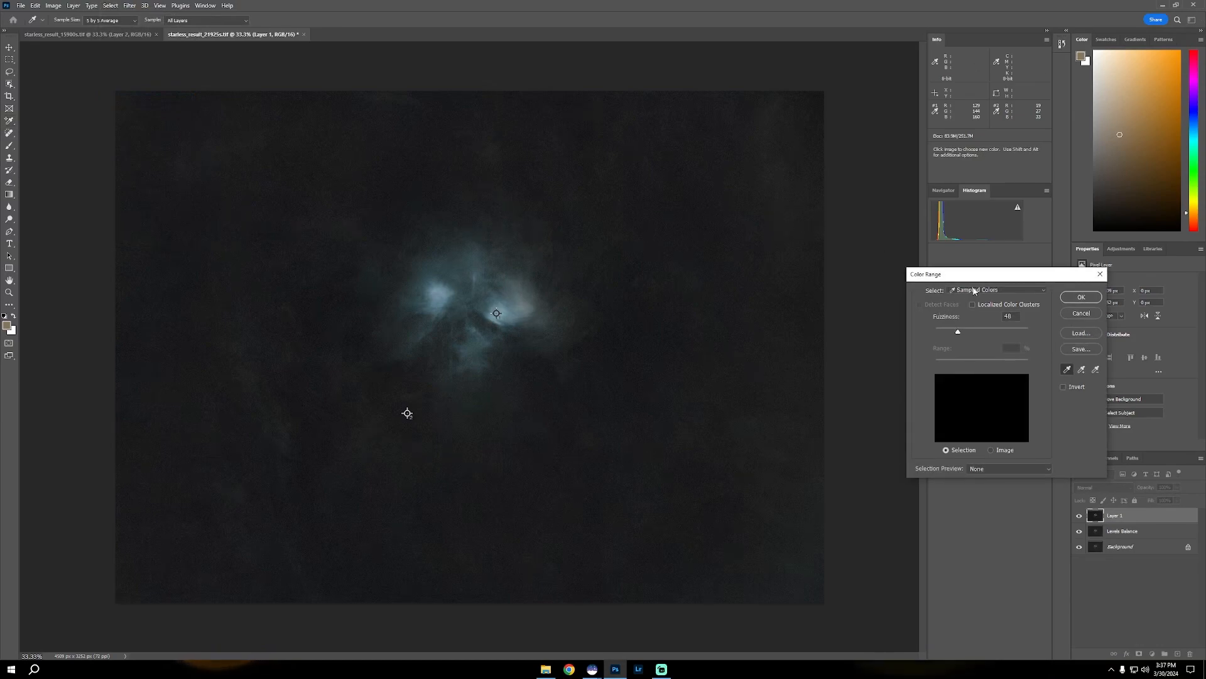
{"action": "left_click", "coordinate": [496, 313]}
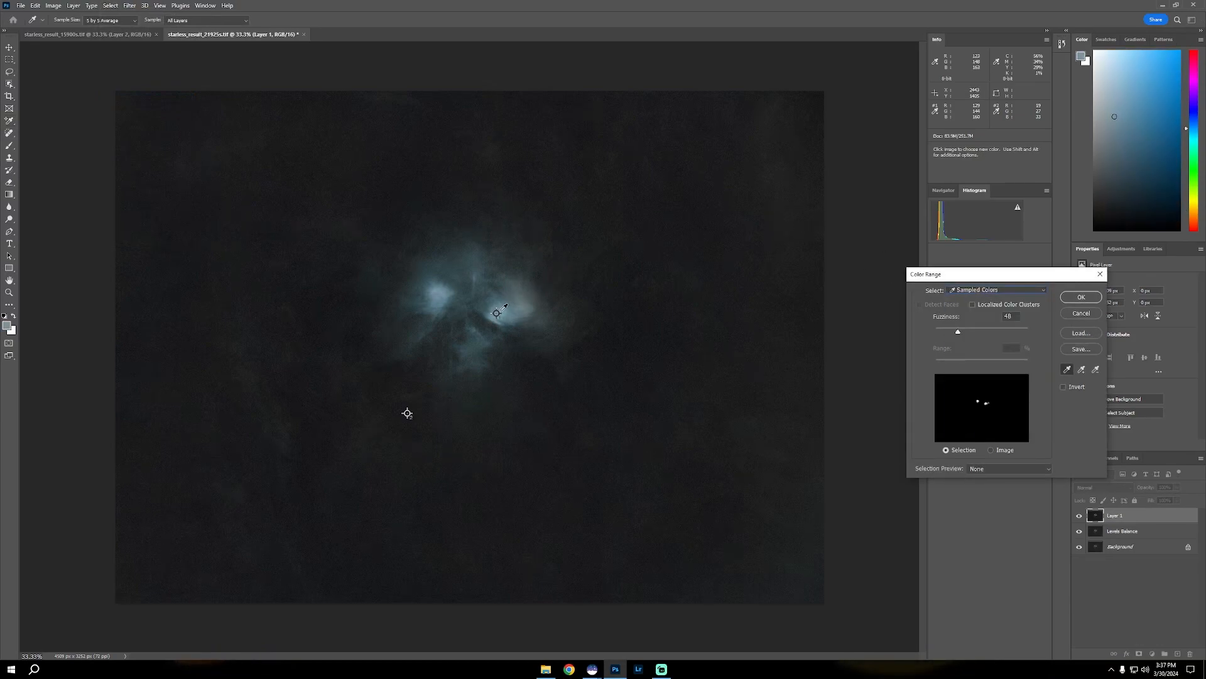
{"action": "left_click", "coordinate": [440, 295]}
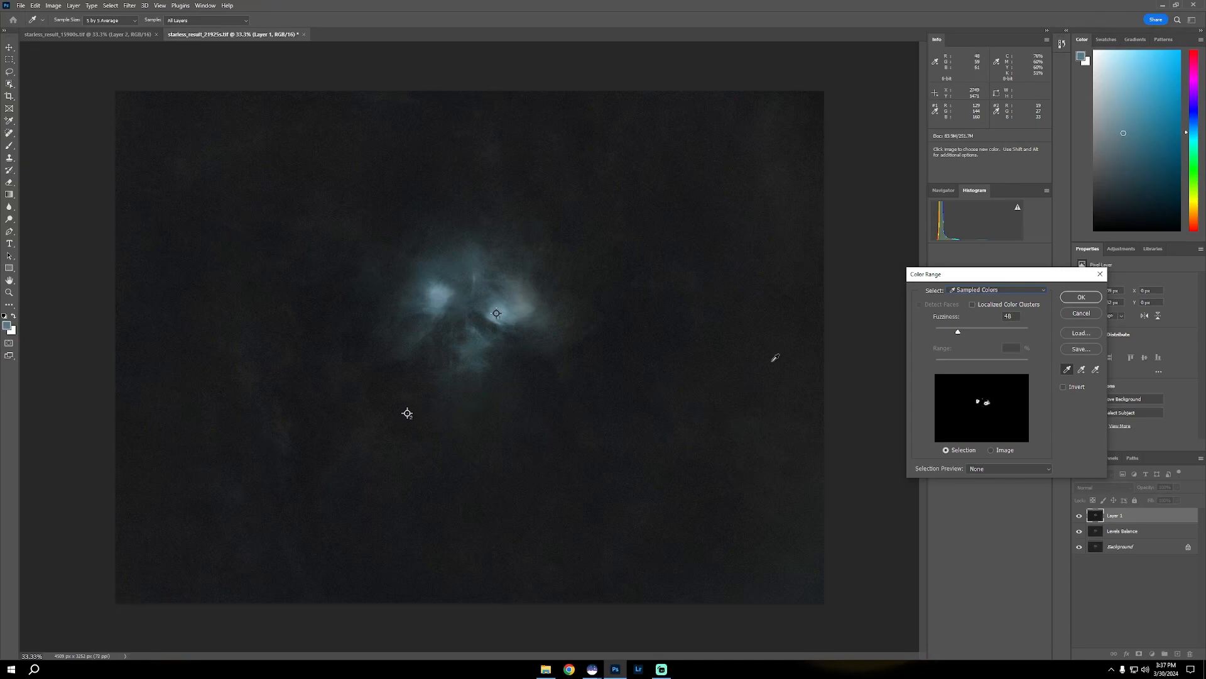
Set the Color Range fuzziness to about 132 and create the nebula selection.
{"action": "left_click_drag", "start_coordinate": [958, 331], "coordinate": [1000, 337]}
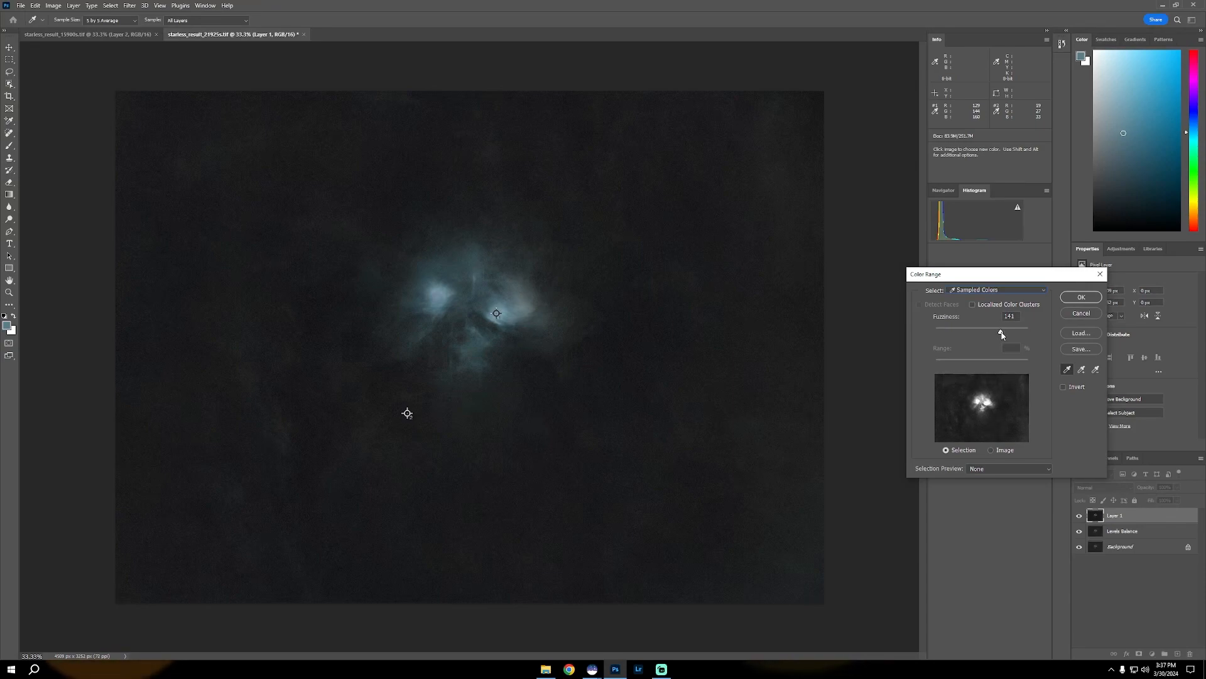
{"action": "left_click_drag", "start_coordinate": [1000, 336], "coordinate": [1001, 336]}
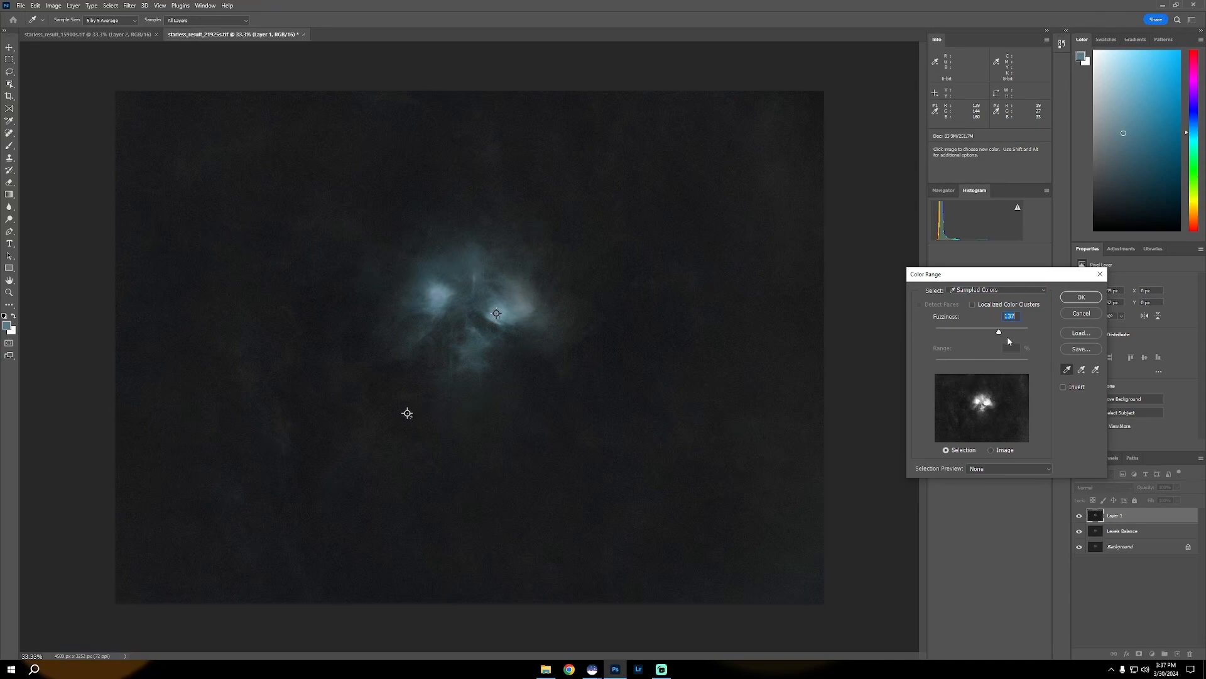
{"action": "key", "text": "Down"}
{"action": "key", "text": "Down"}
{"action": "key", "text": "Down"}
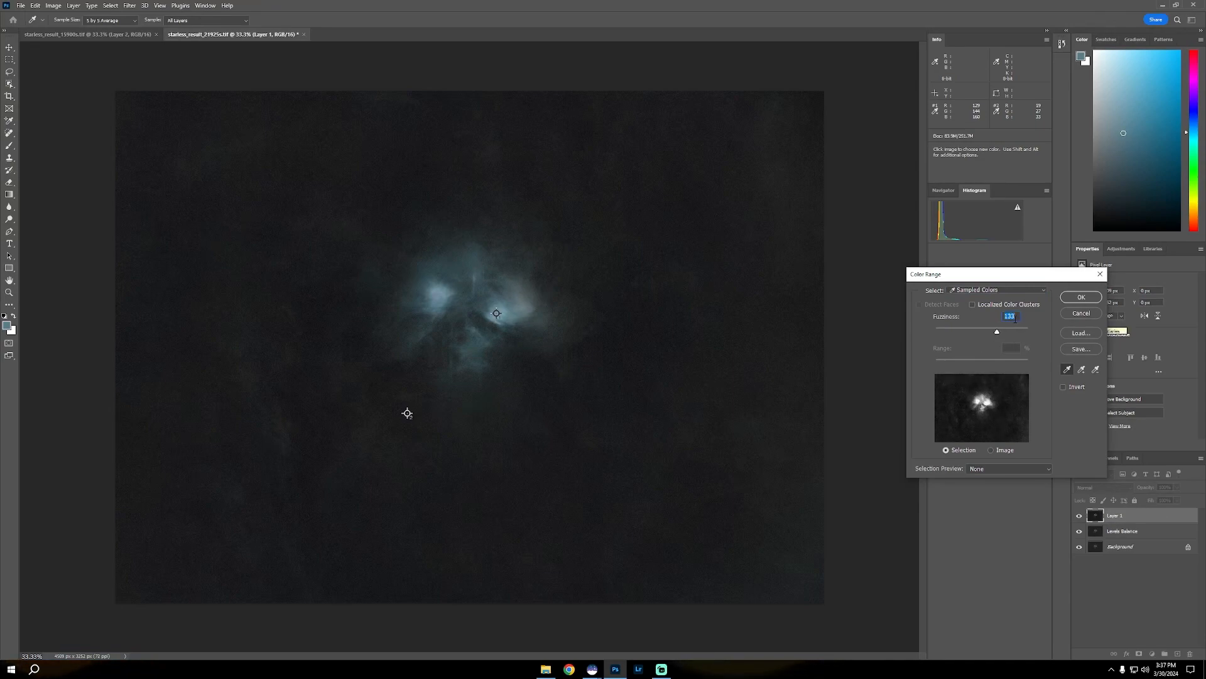
{"action": "left_click", "coordinate": [1072, 296]}
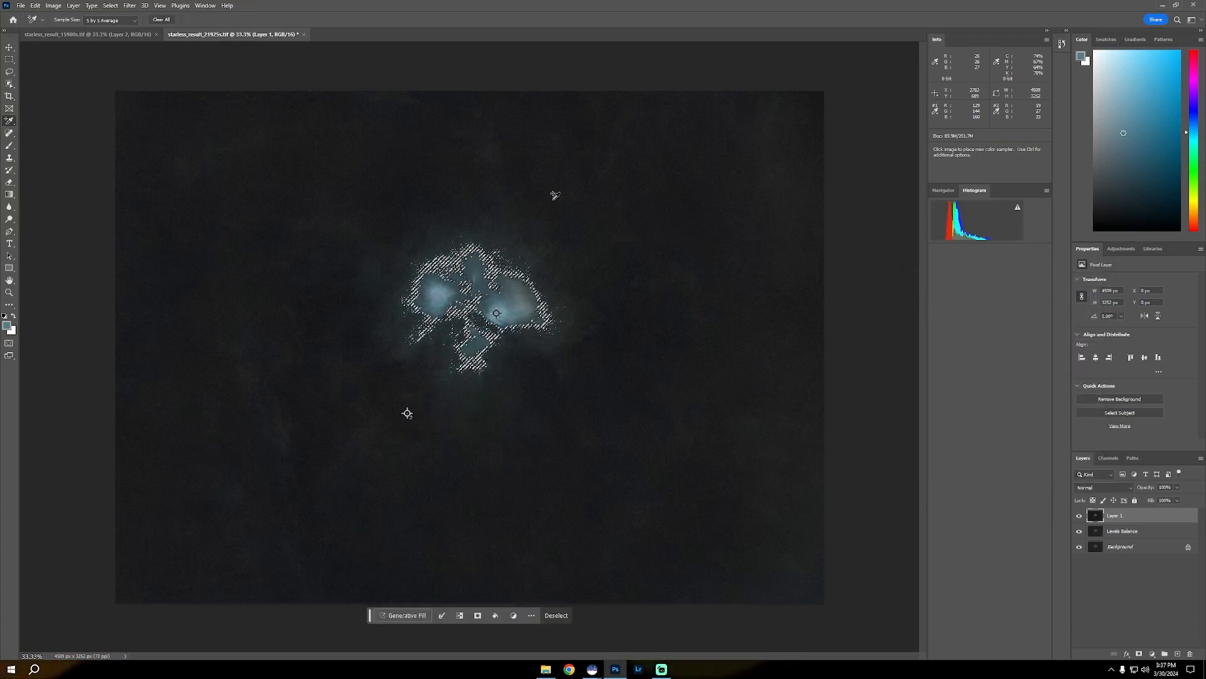
Refine the nebula selection in Select and Mask with smooth 100 and feather 10 px.
{"action": "left_click", "coordinate": [111, 6]}
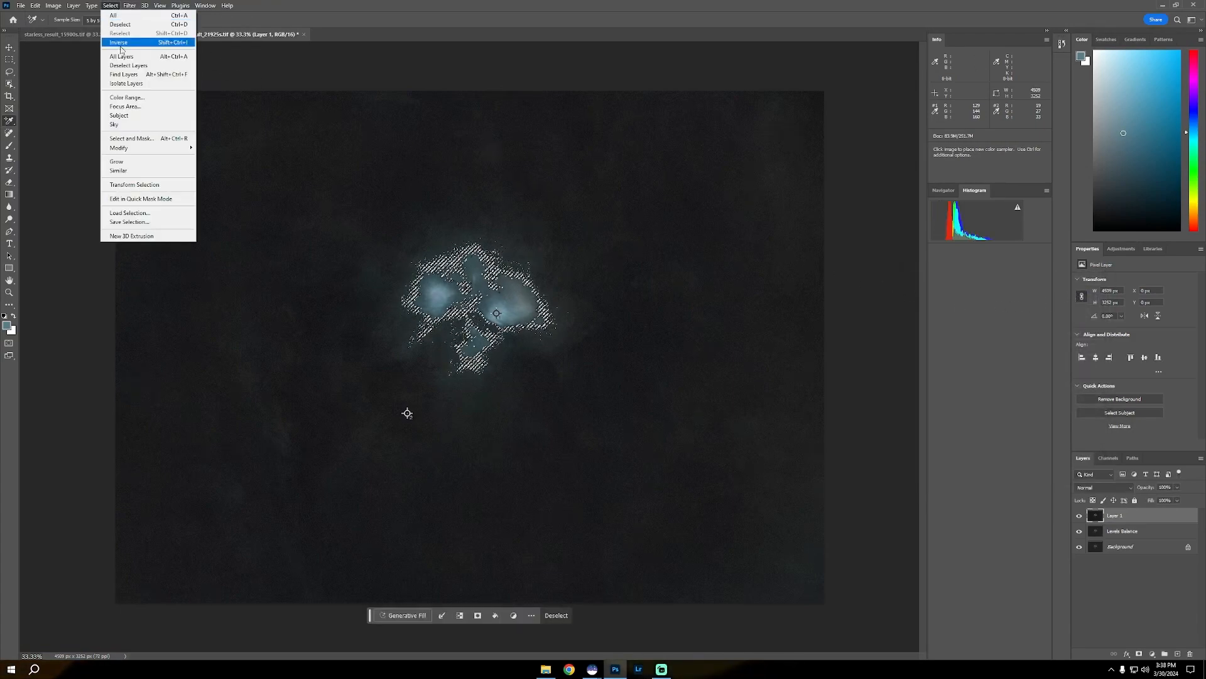
{"action": "left_click", "coordinate": [131, 138]}
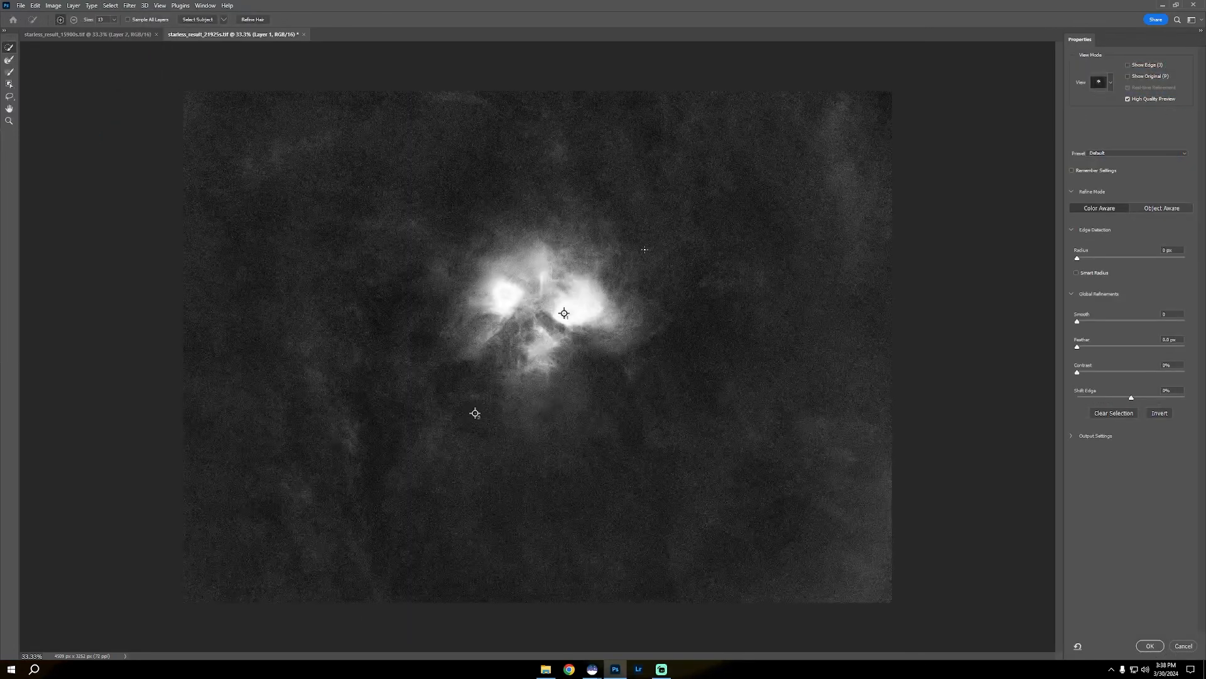
{"action": "left_click_drag", "start_coordinate": [1078, 321], "coordinate": [1082, 321]}
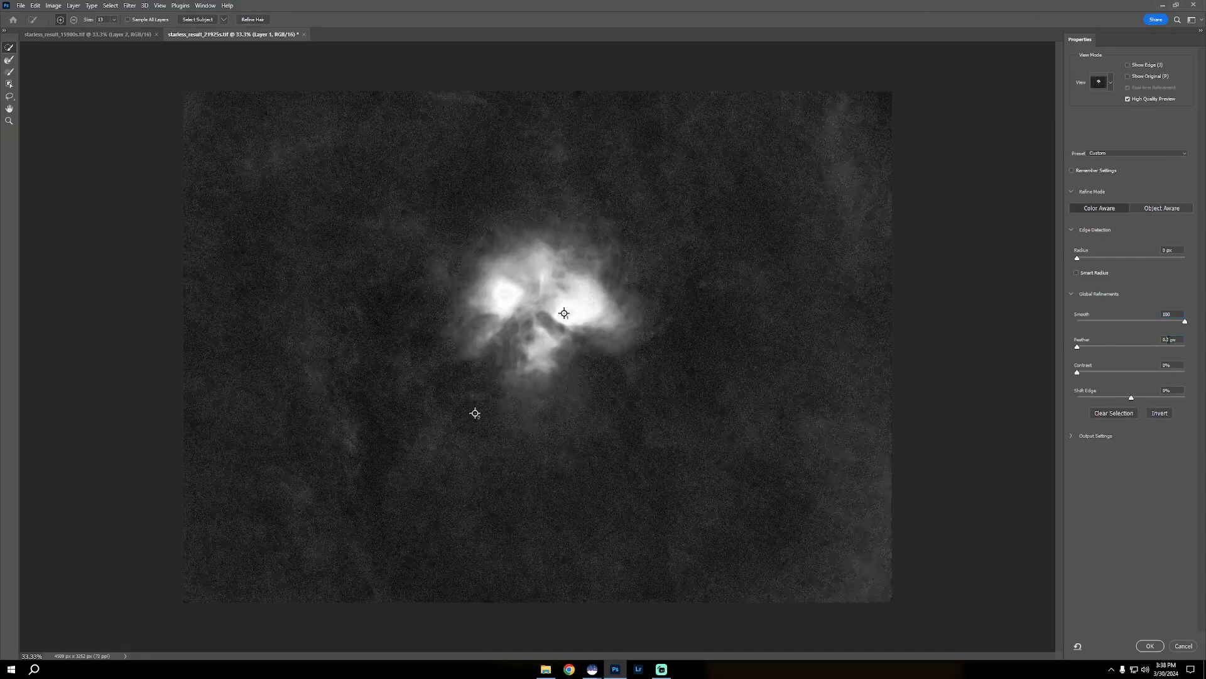
{"action": "type", "text": "10"}
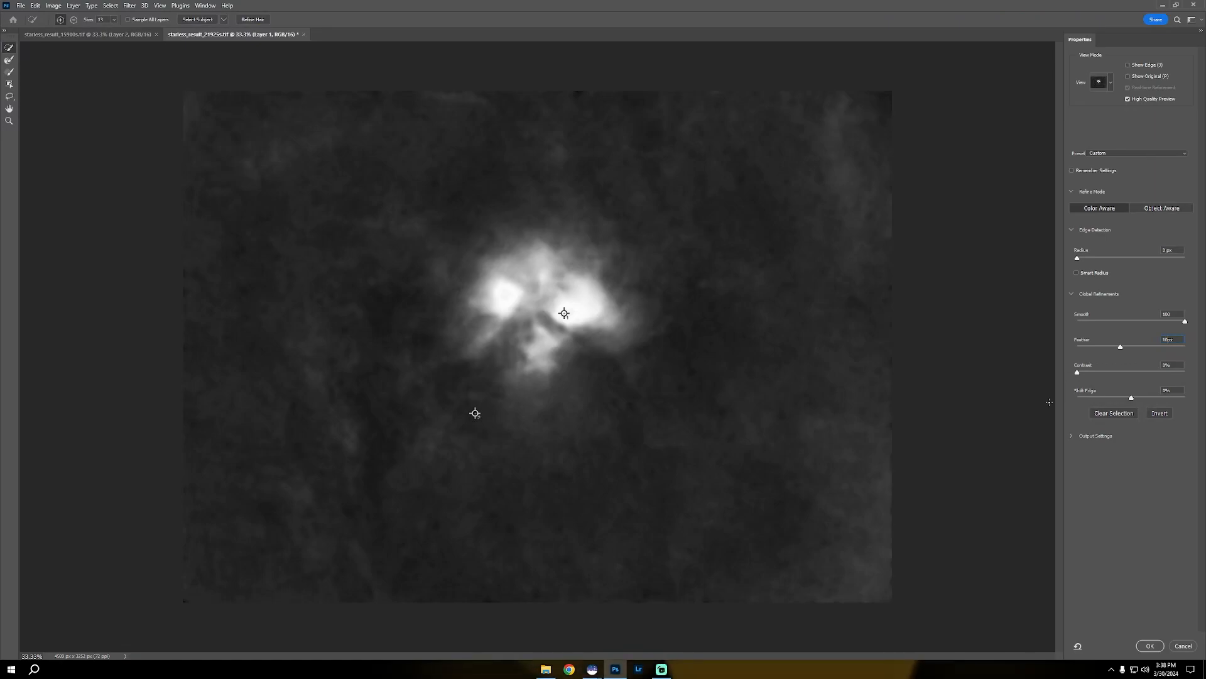
{"action": "left_click", "coordinate": [1149, 646]}
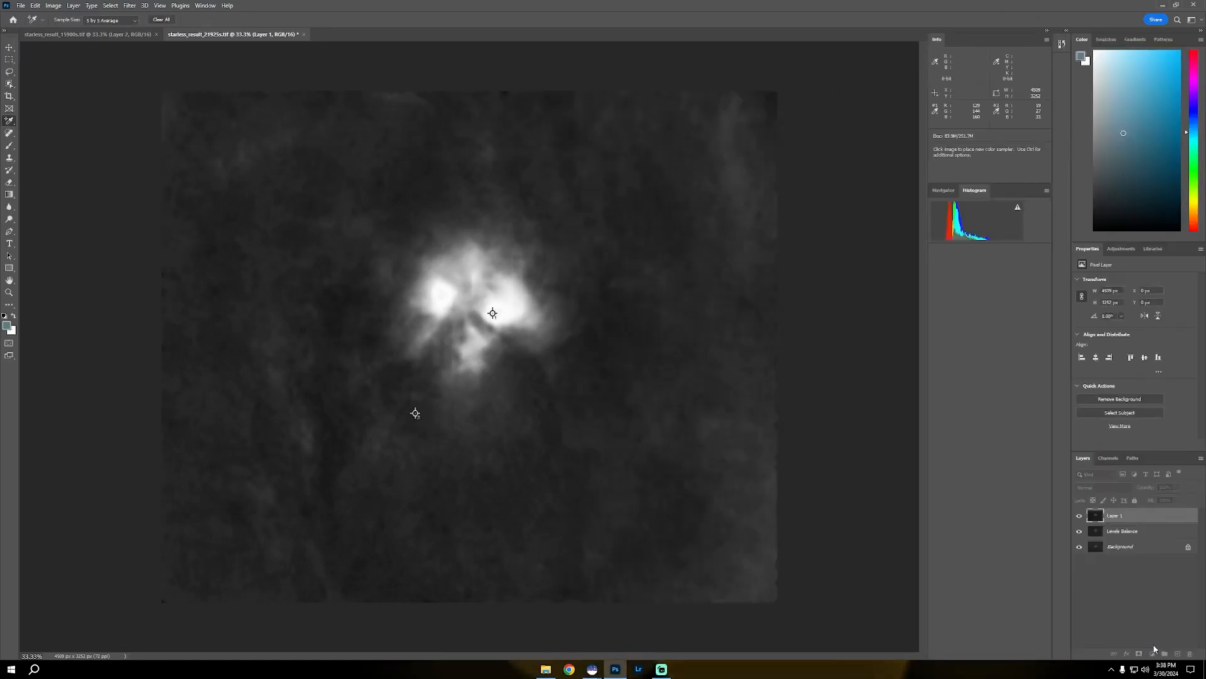
Create a Vibrance adjustment layer masked by the nebula selection, keeping the default name.
{"action": "left_click", "coordinate": [110, 6]}
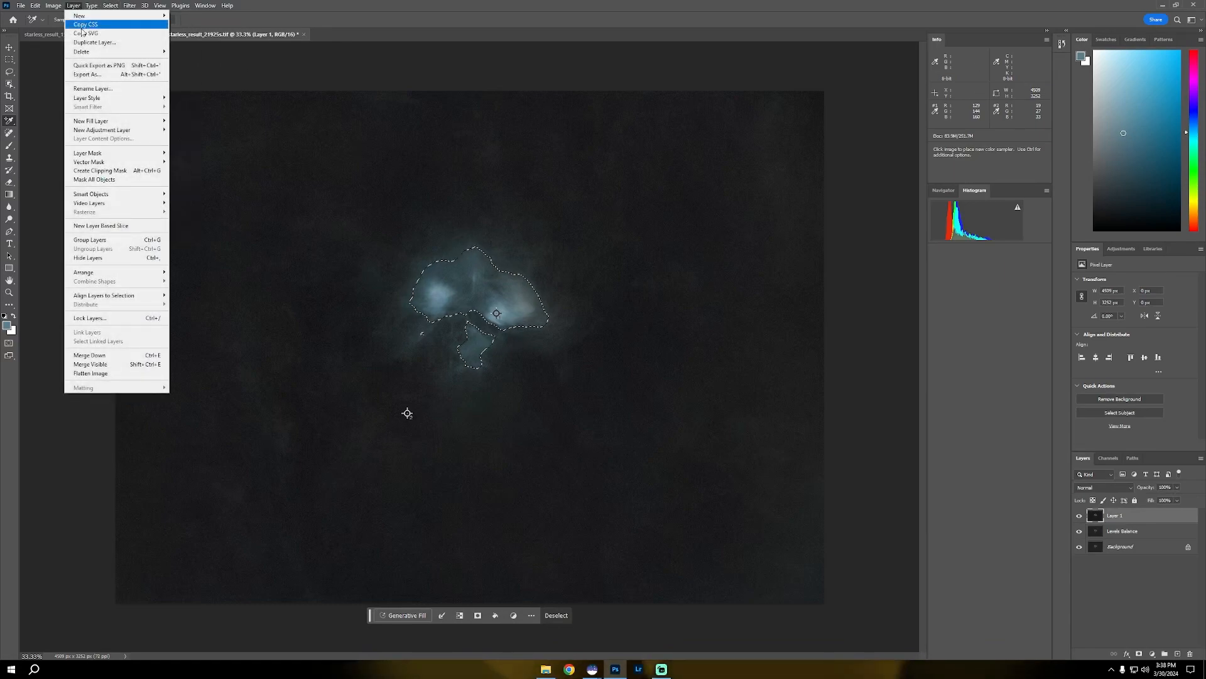
{"action": "mouse_move", "coordinate": [102, 133]}
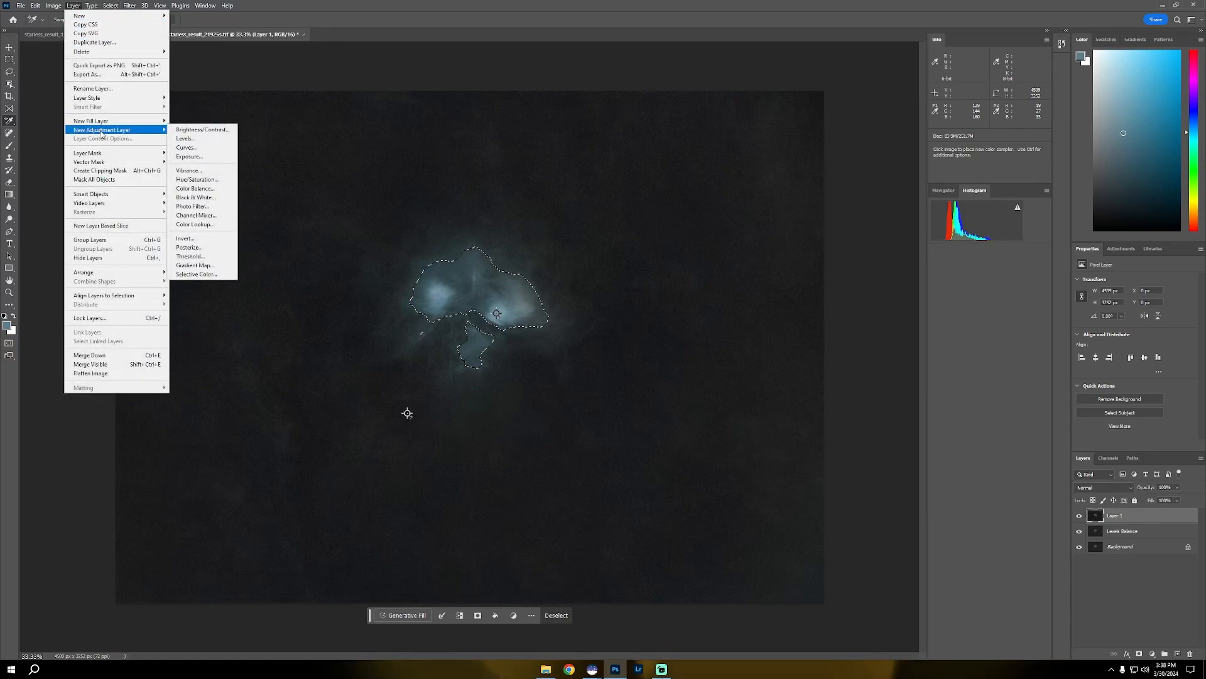
{"action": "left_click", "coordinate": [188, 170]}
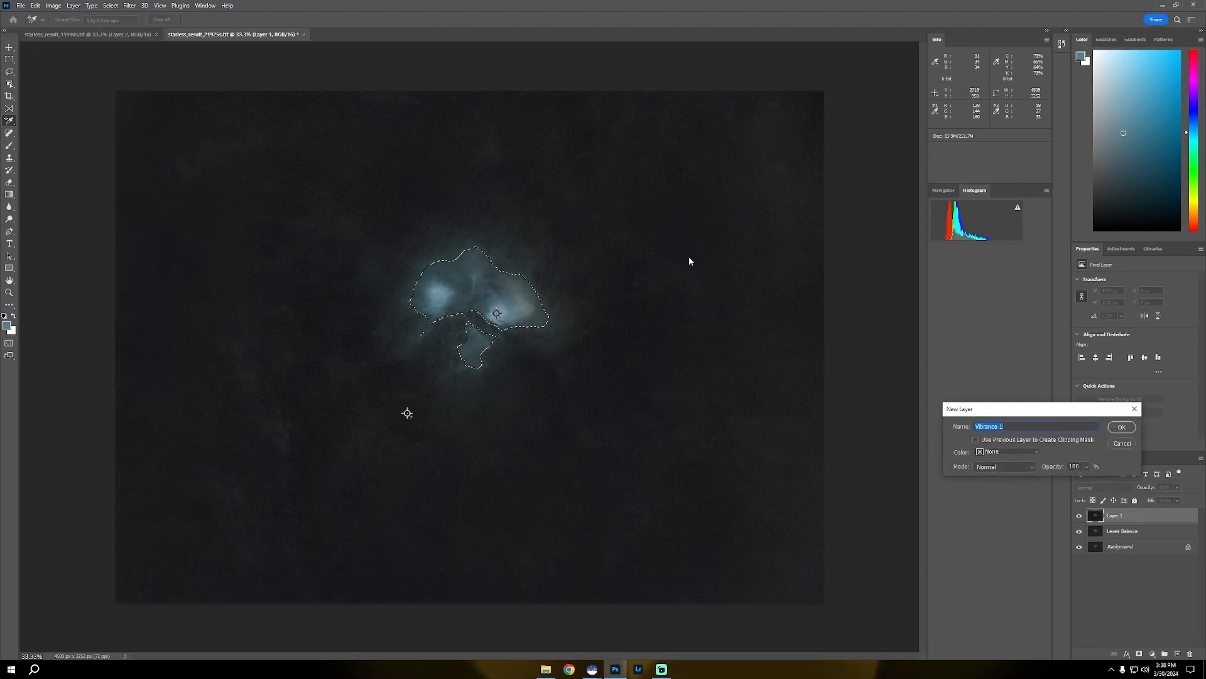
{"action": "left_click", "coordinate": [1121, 426]}
Set the vibrance to +10, raise the saturation slightly, and stamp the visible layers into a new top layer.
{"action": "left_click_drag", "start_coordinate": [1136, 290], "coordinate": [1108, 294]}
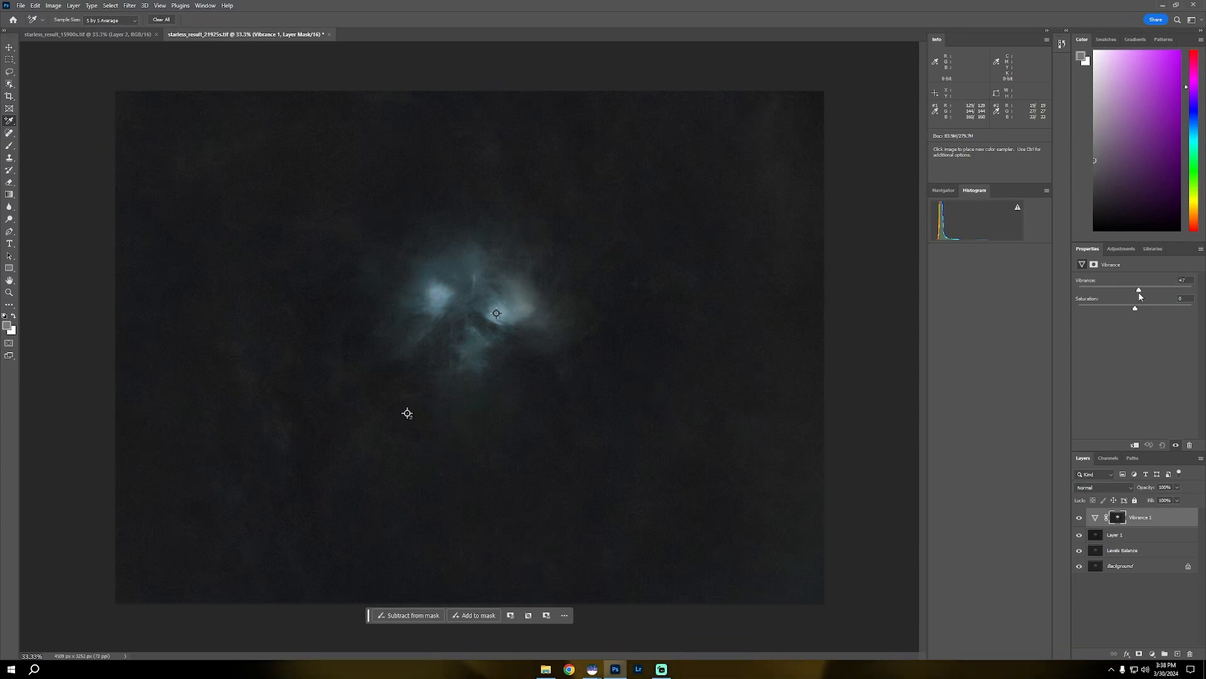
{"action": "left_click_drag", "start_coordinate": [1139, 294], "coordinate": [1140, 307]}
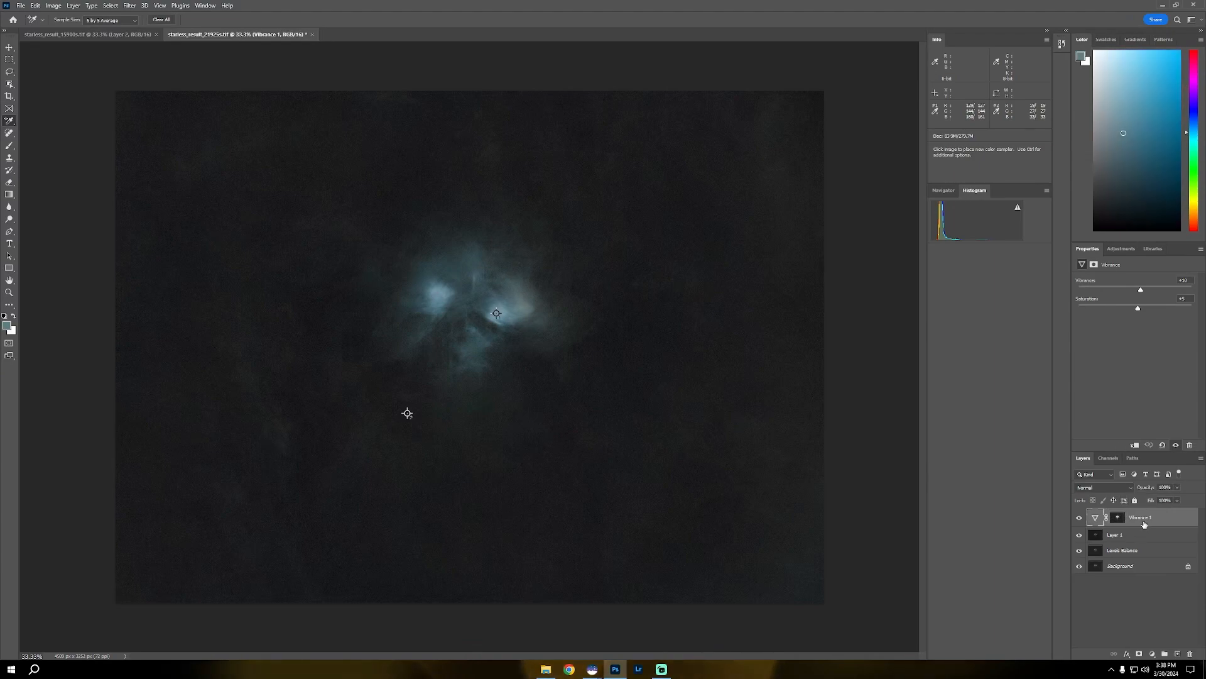
{"action": "key", "text": "ctrl+shift+alt+e"}
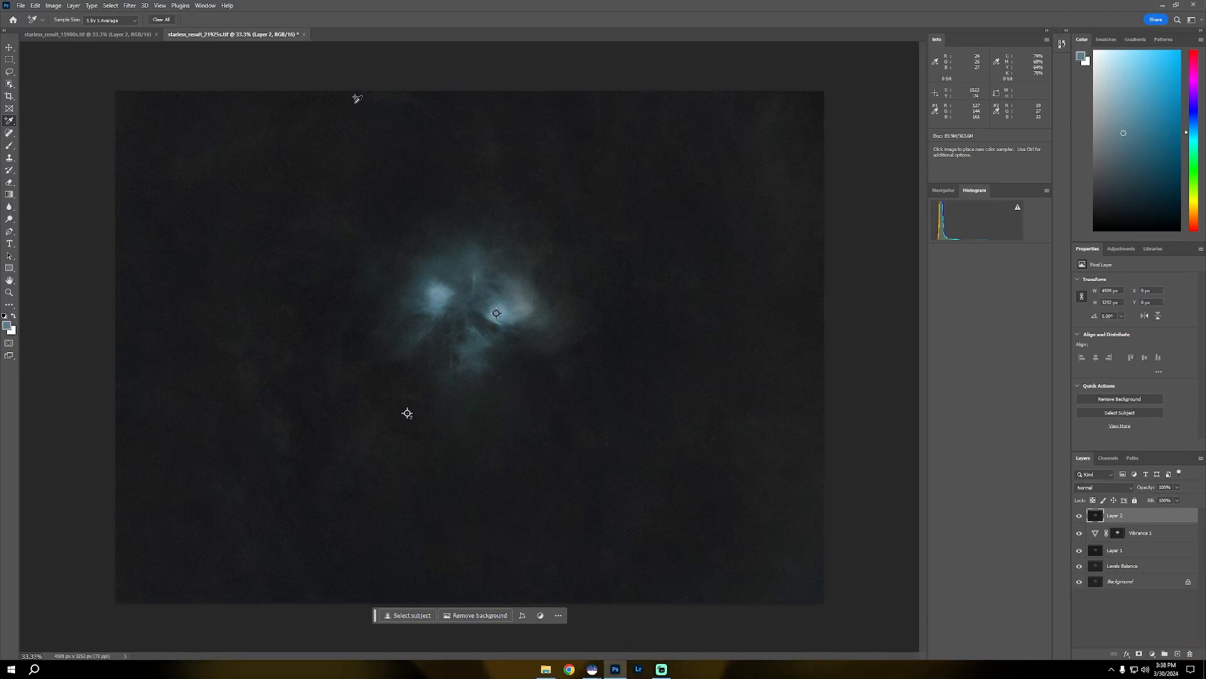
Examine the stamped layer at high magnification for noise and artifacts across the nebula.
{"action": "key", "text": "ctrl+plus"}
{"action": "key", "text": "ctrl+plus"}
{"action": "key", "text": "ctrl+plus"}
{"action": "key", "text": "ctrl+plus"}
{"action": "key", "text": "ctrl+plus"}
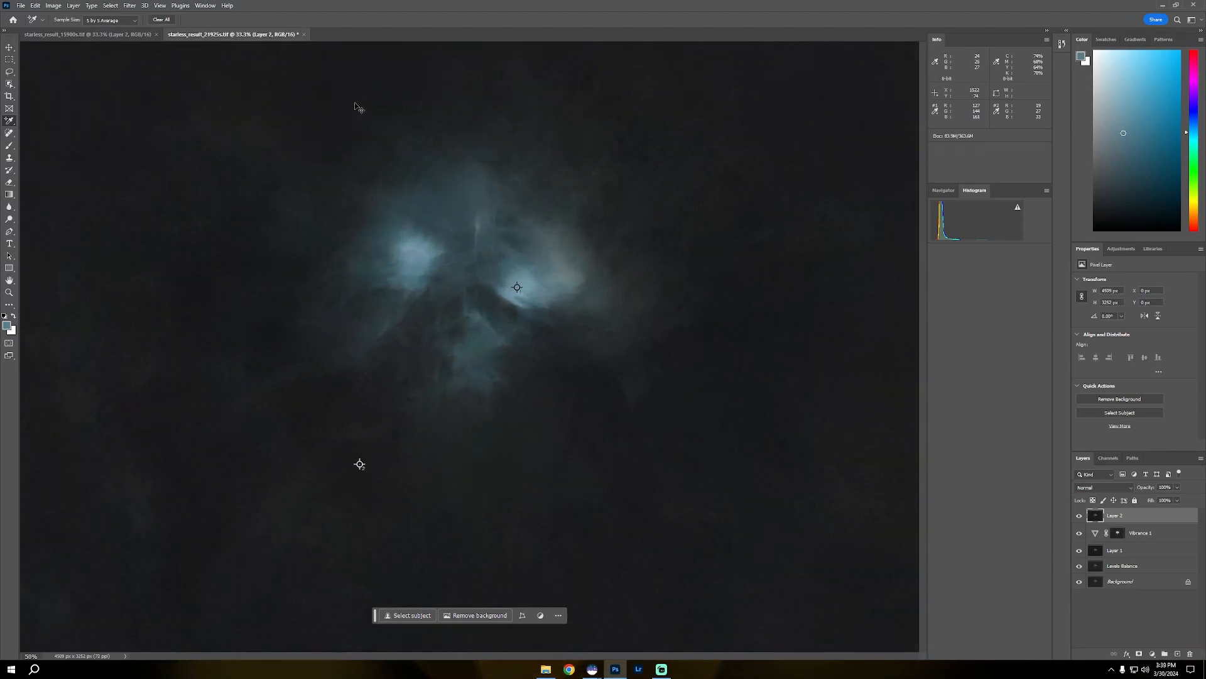
{"action": "scroll", "coordinate": [361, 325], "scroll_direction": "down", "scroll_amount": 3}
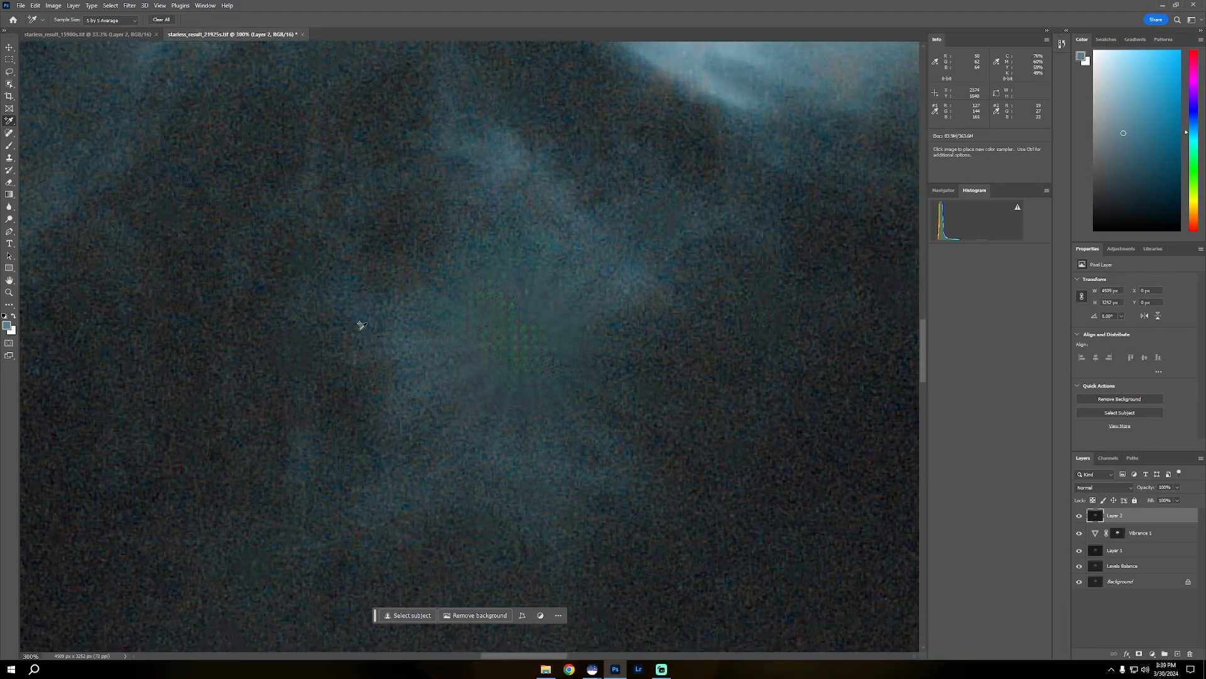
{"action": "scroll", "coordinate": [647, 377], "scroll_direction": "up", "scroll_amount": 2}
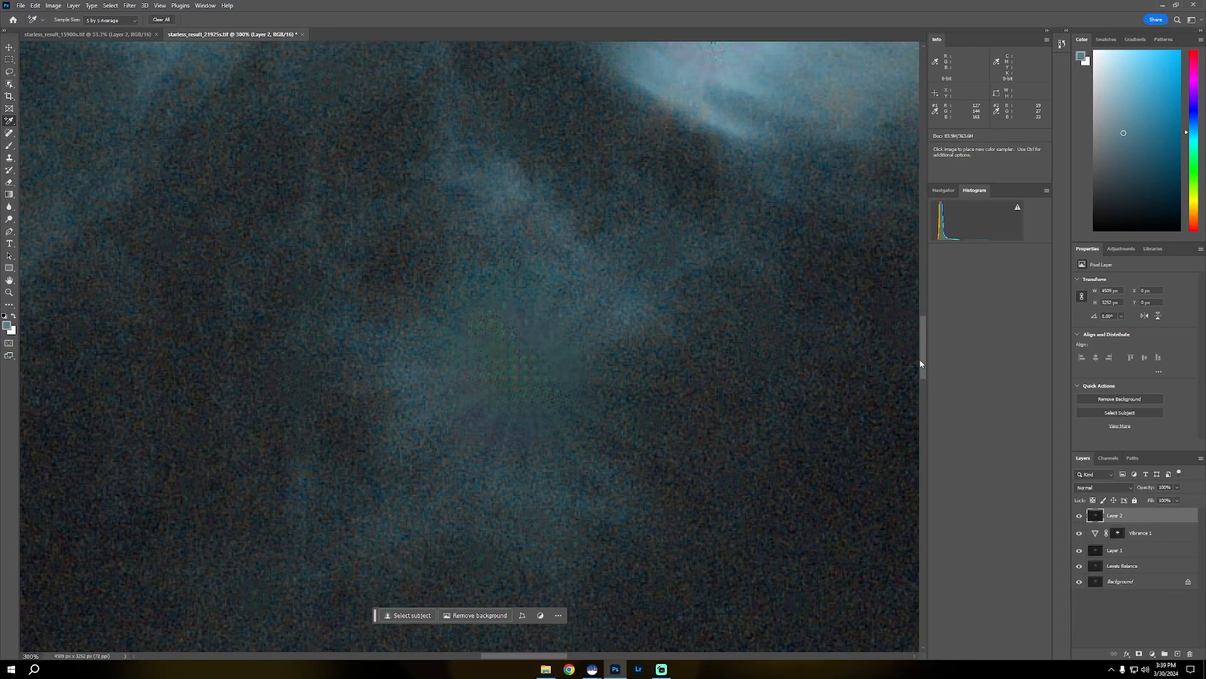
{"action": "left_click_drag", "start_coordinate": [922, 358], "coordinate": [912, 300]}
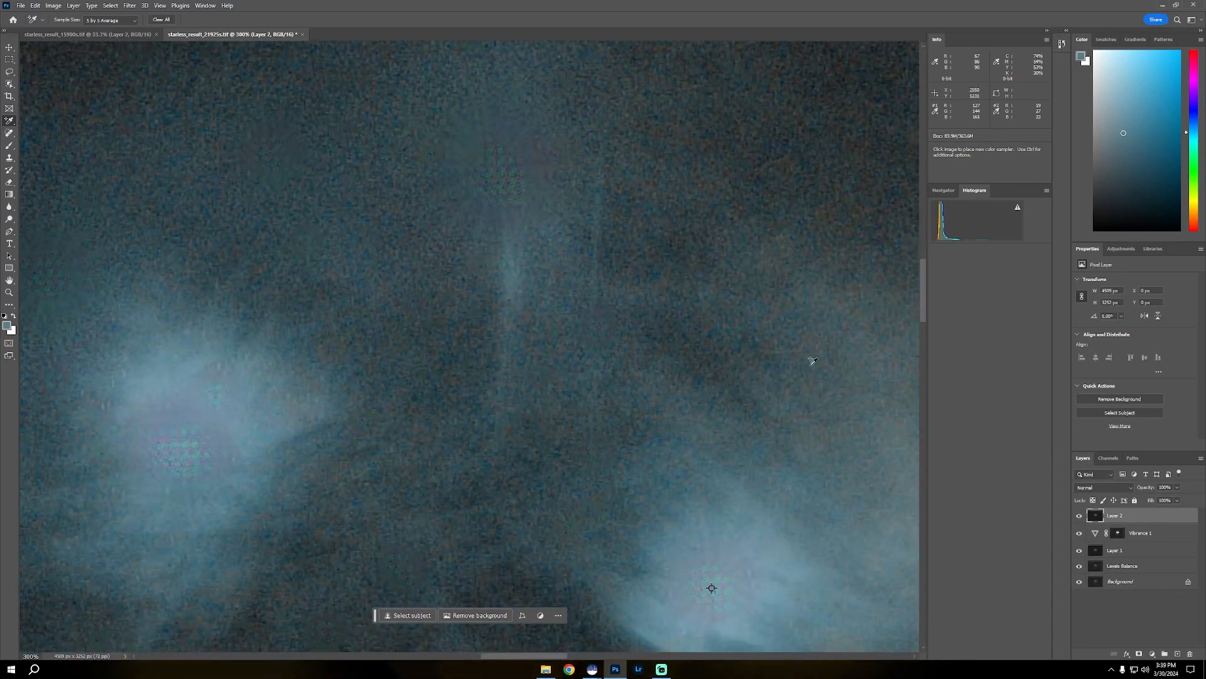
{"action": "key", "text": "ctrl+minus"}
{"action": "key", "text": "ctrl+minus"}
{"action": "key", "text": "ctrl+minus"}
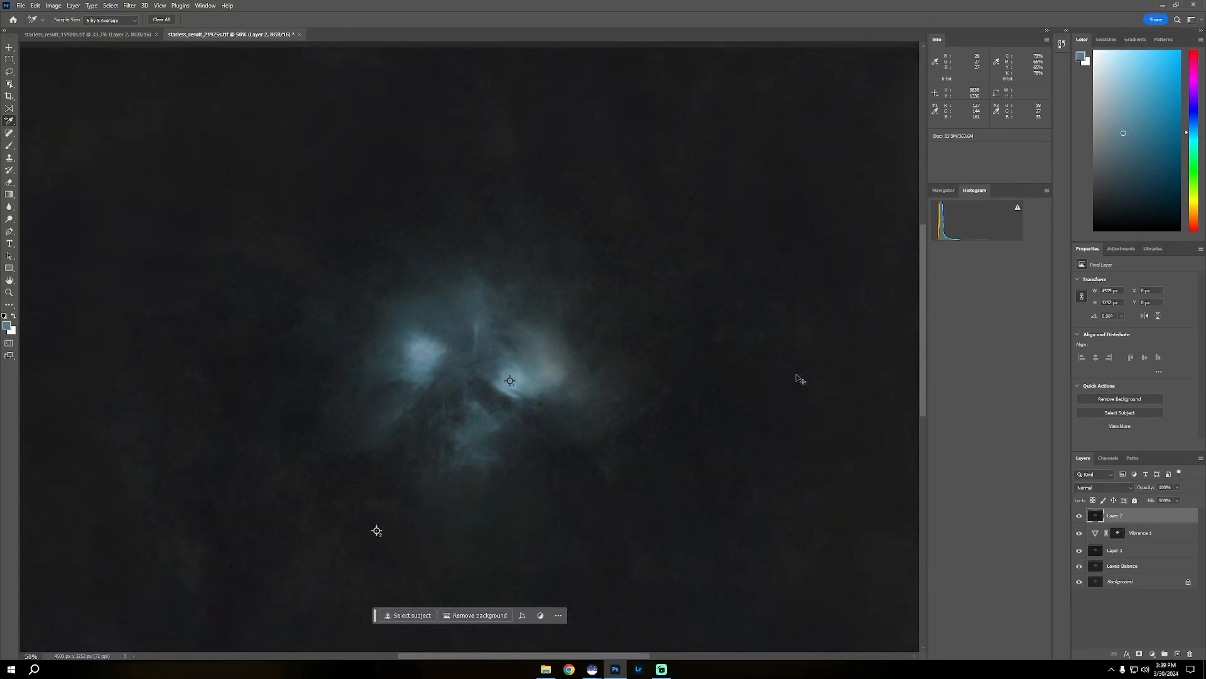
{"action": "key", "text": "ctrl+minus"}
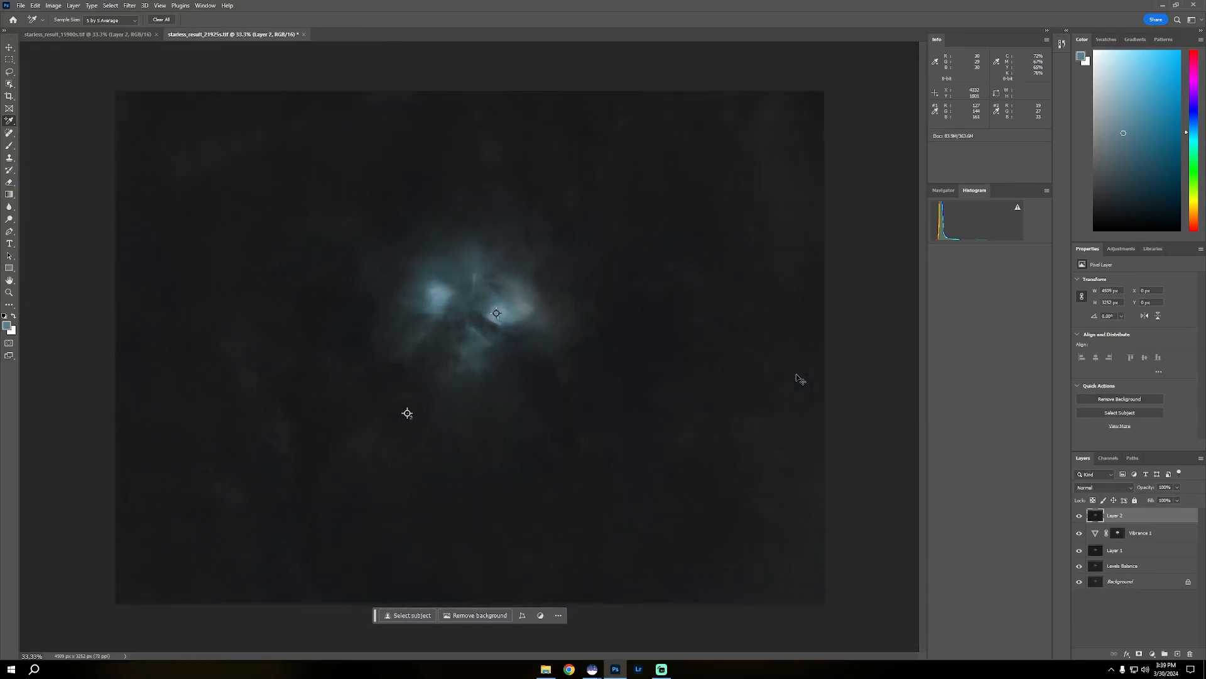
Open the stamped layer in Topaz DeNoise AI and compare the original with the Clear model preview across the whole image.
{"action": "left_click", "coordinate": [131, 8]}
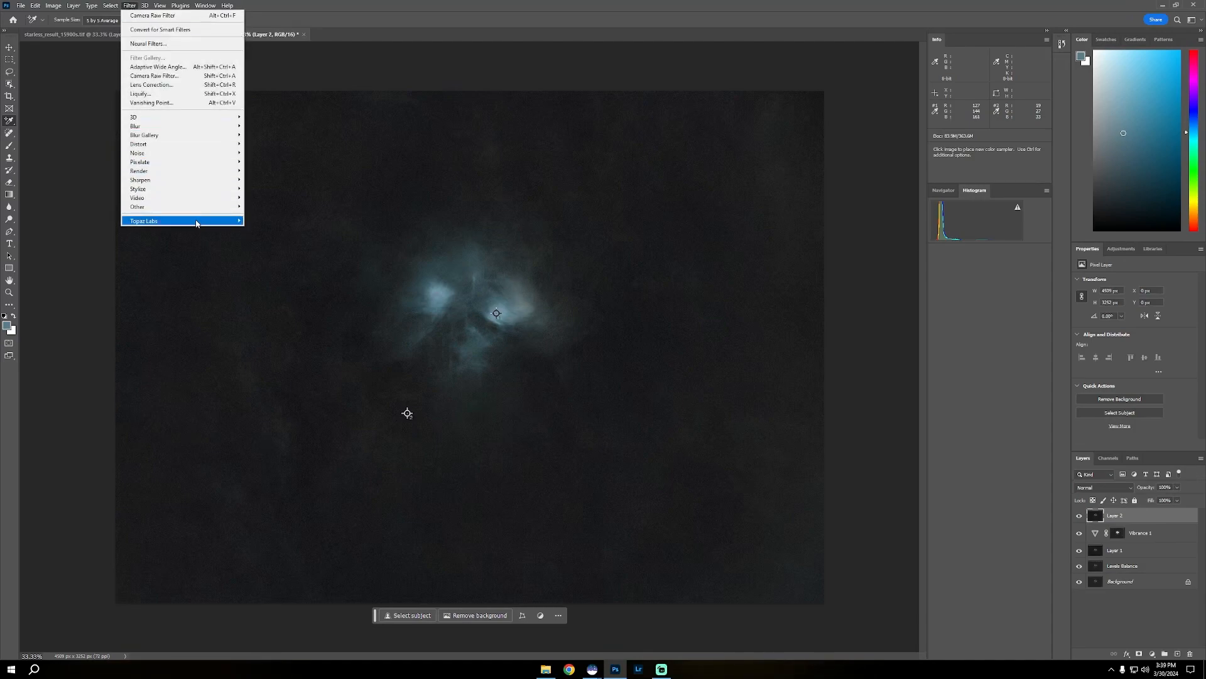
{"action": "mouse_move", "coordinate": [196, 223]}
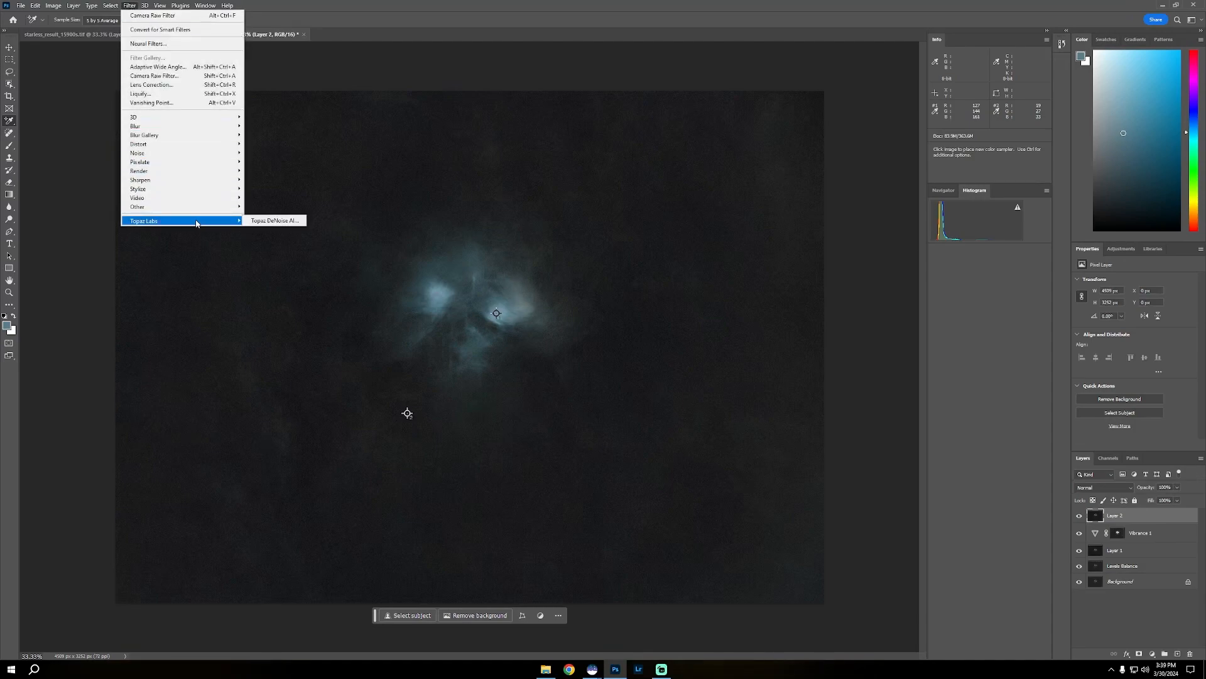
{"action": "left_click", "coordinate": [277, 221]}
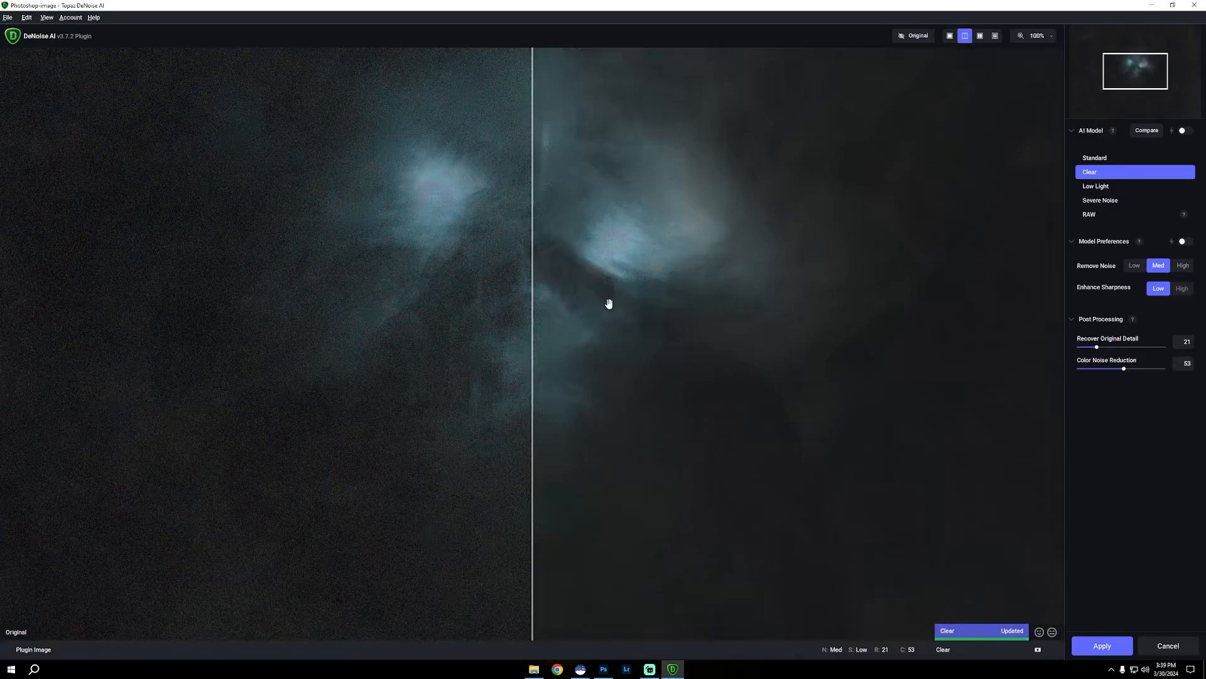
{"action": "left_click_drag", "start_coordinate": [527, 308], "coordinate": [150, 371]}
{"action": "scroll", "coordinate": [487, 358], "scroll_direction": "down", "scroll_amount": 1}
{"action": "scroll", "coordinate": [488, 358], "scroll_direction": "down", "scroll_amount": 4}
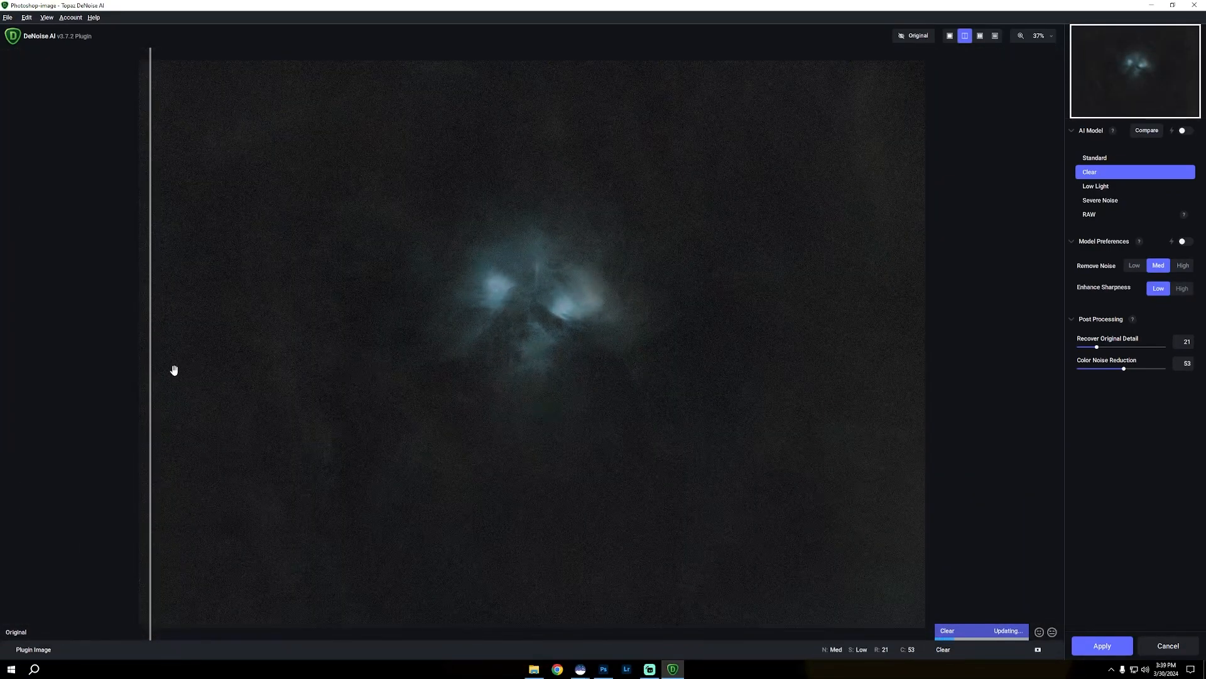
{"action": "left_click_drag", "start_coordinate": [152, 370], "coordinate": [536, 392]}
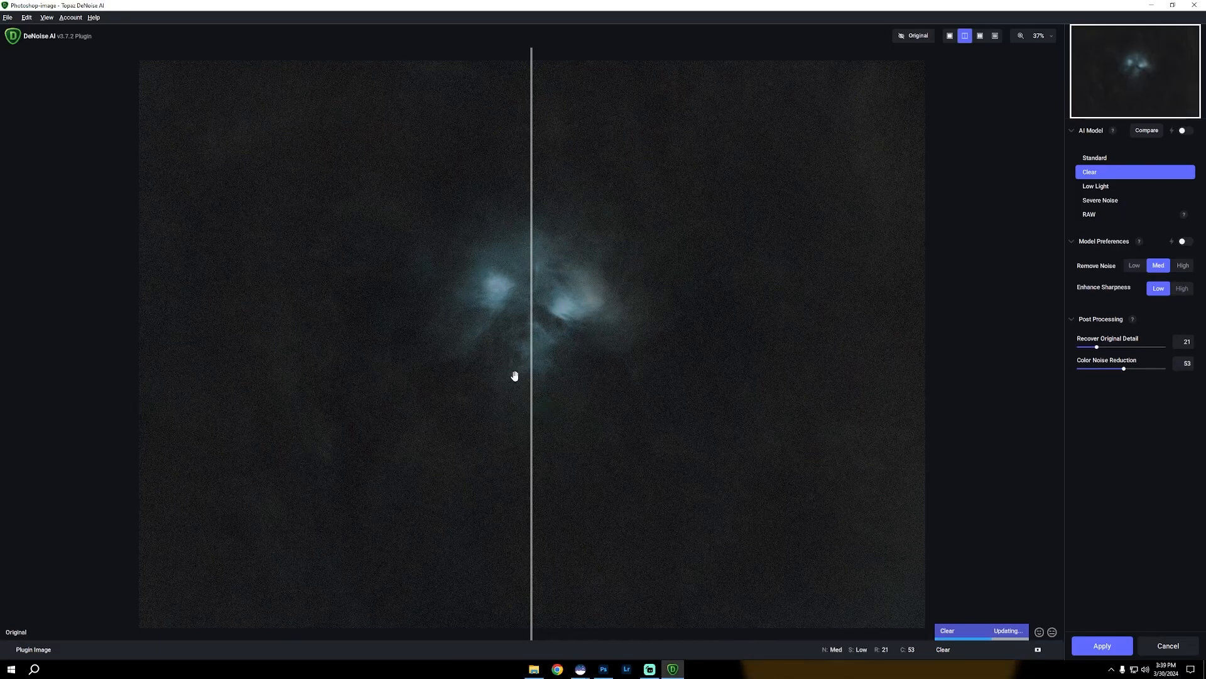
{"action": "left_click_drag", "start_coordinate": [532, 387], "coordinate": [424, 469]}
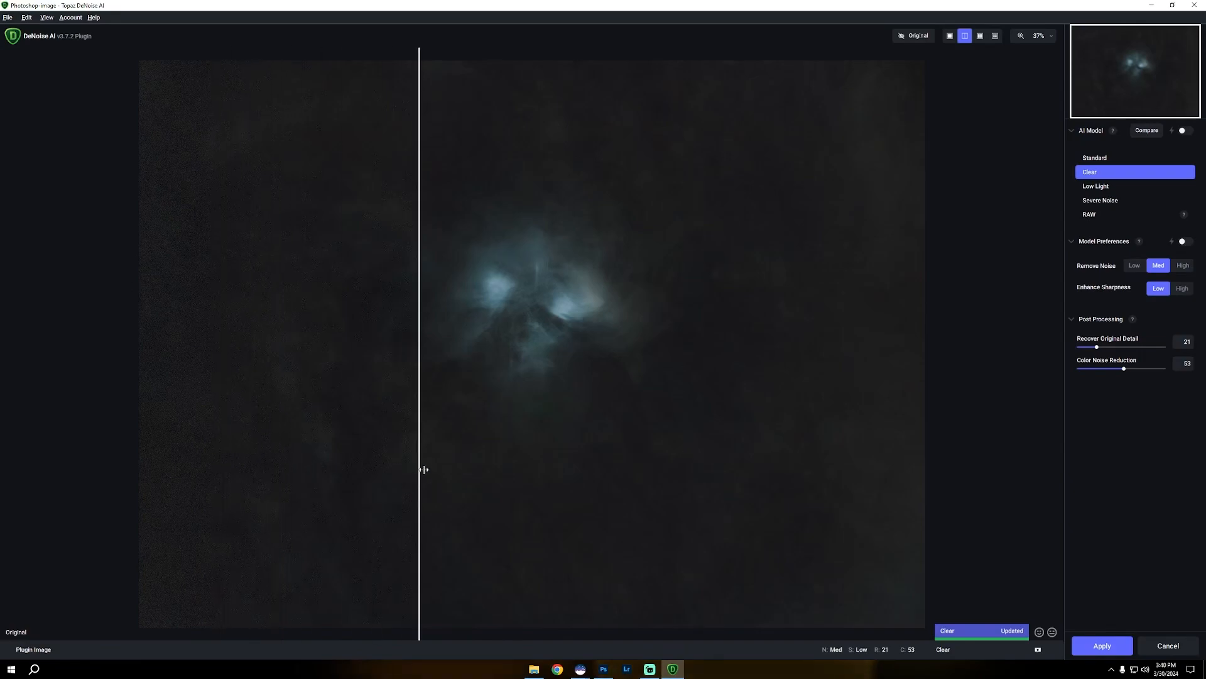
Try Low noise removal in the Clear model, compare it with the original, and restore Med.
{"action": "left_click", "coordinate": [1134, 265]}
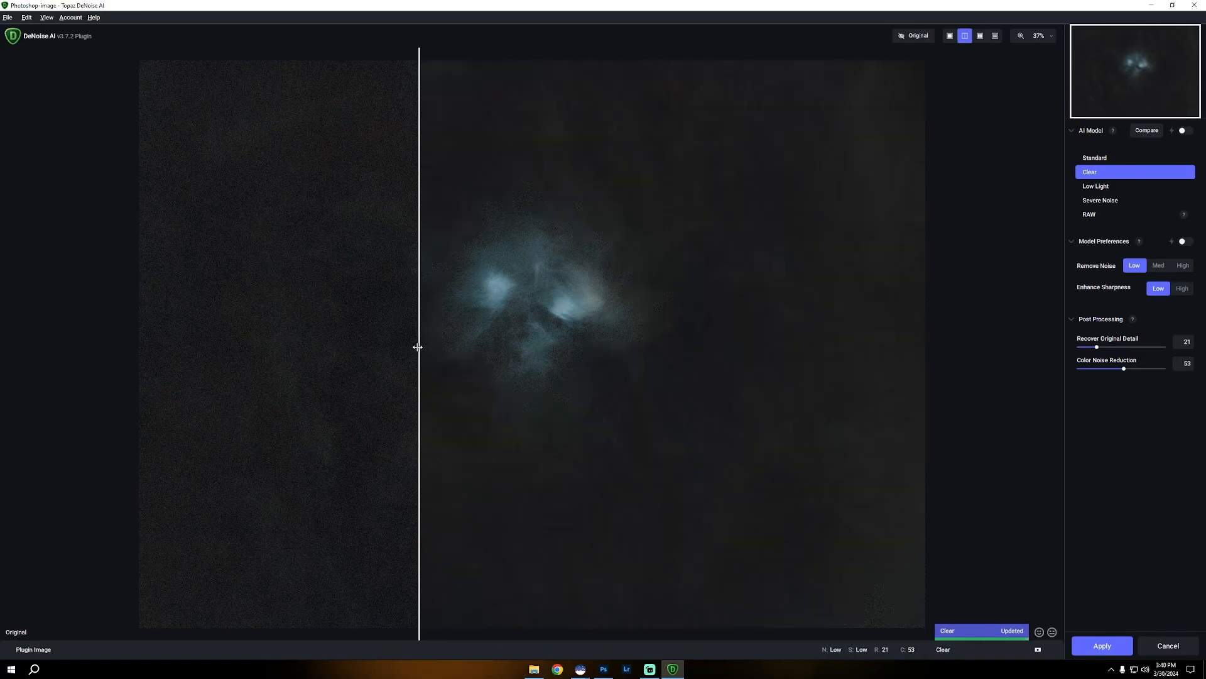
{"action": "left_click_drag", "start_coordinate": [418, 347], "coordinate": [445, 340]}
{"action": "left_click", "coordinate": [1158, 265]}
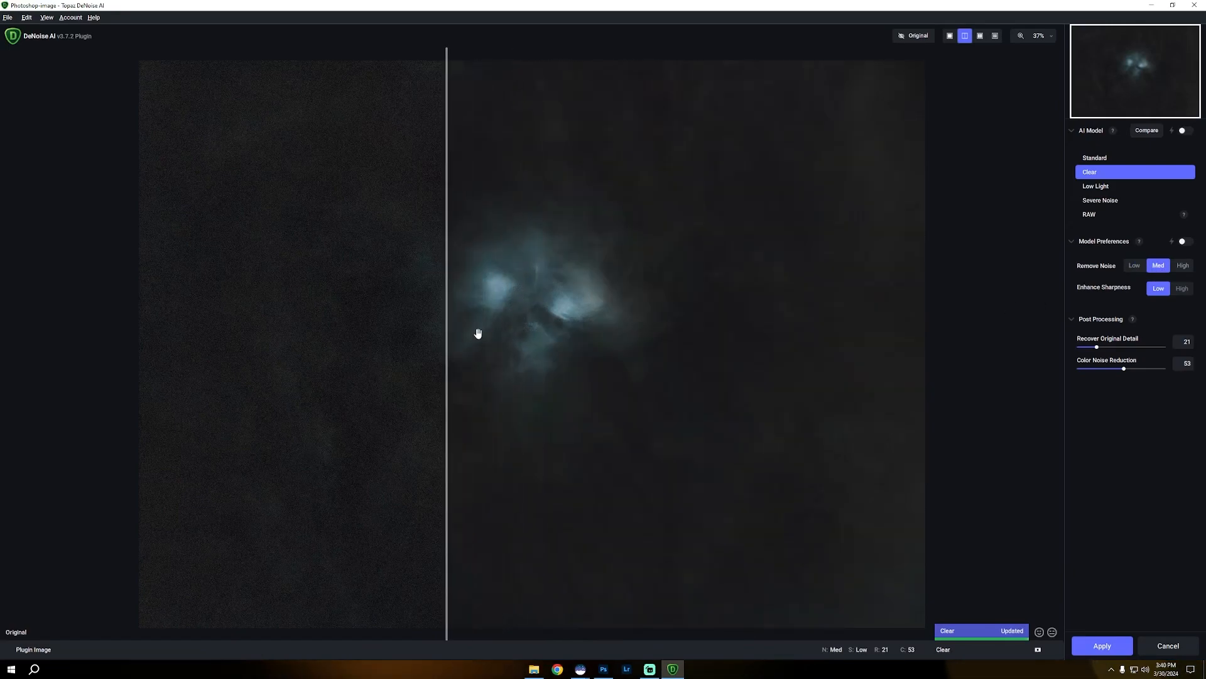
Compare the nebula core up close and apply the Clear denoise with Med noise removal, Low sharpness, original detail 20 and color noise reduction 50.
{"action": "scroll", "coordinate": [568, 318], "scroll_direction": "up", "scroll_amount": 3}
{"action": "scroll", "coordinate": [570, 324], "scroll_direction": "up", "scroll_amount": 1}
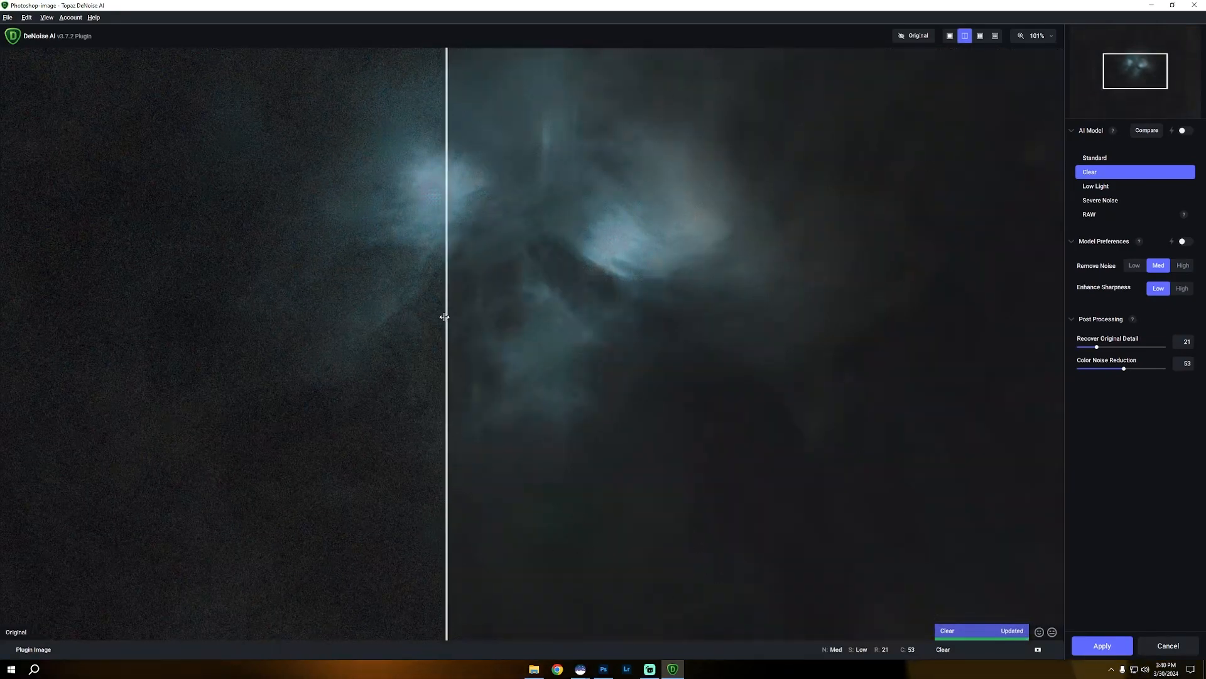
{"action": "left_click_drag", "start_coordinate": [445, 317], "coordinate": [365, 339]}
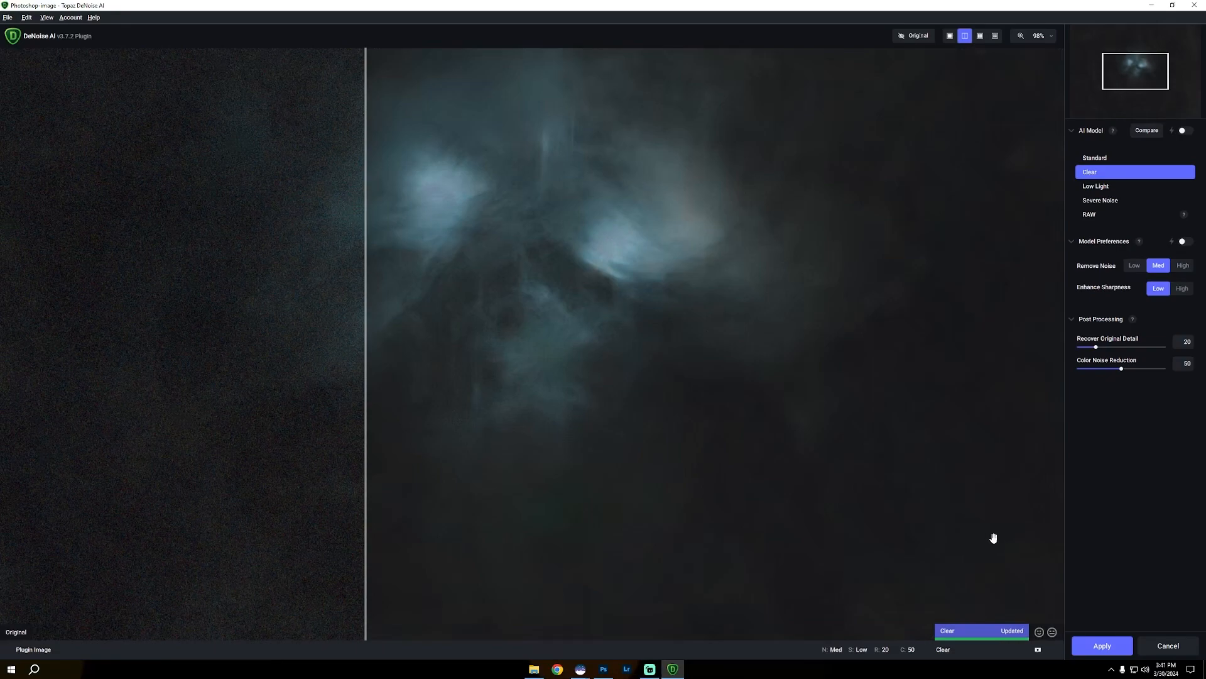
{"action": "left_click", "coordinate": [1102, 647]}
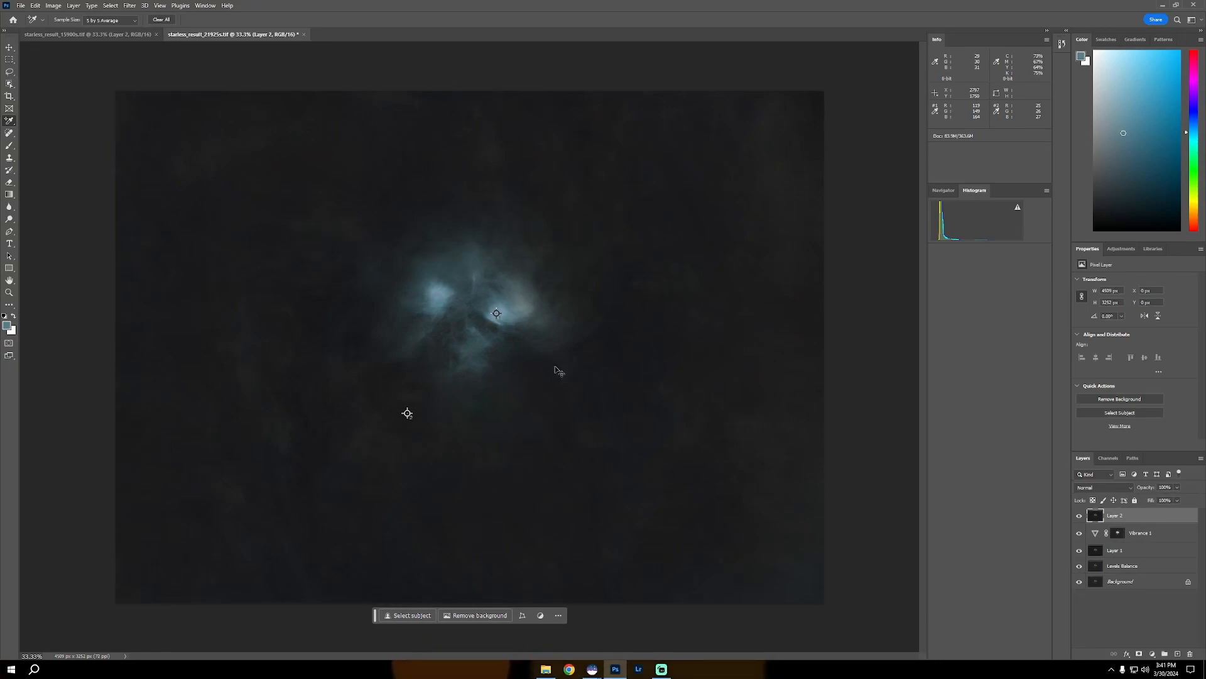
Examine the denoised nebula at 200% magnification, including the bright cores.
{"action": "key", "text": "ctrl+plus"}
{"action": "key", "text": "ctrl+plus"}
{"action": "key", "text": "ctrl+plus"}
{"action": "key", "text": "ctrl+plus"}
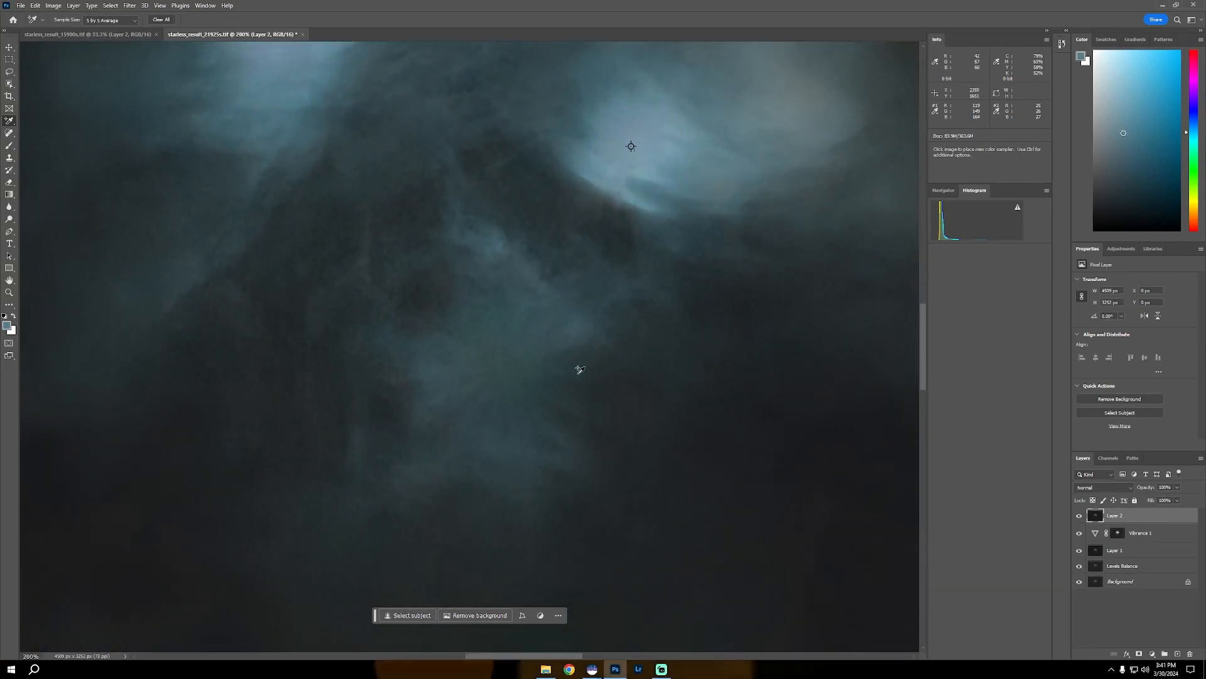
{"action": "left_click", "coordinate": [10, 48]}
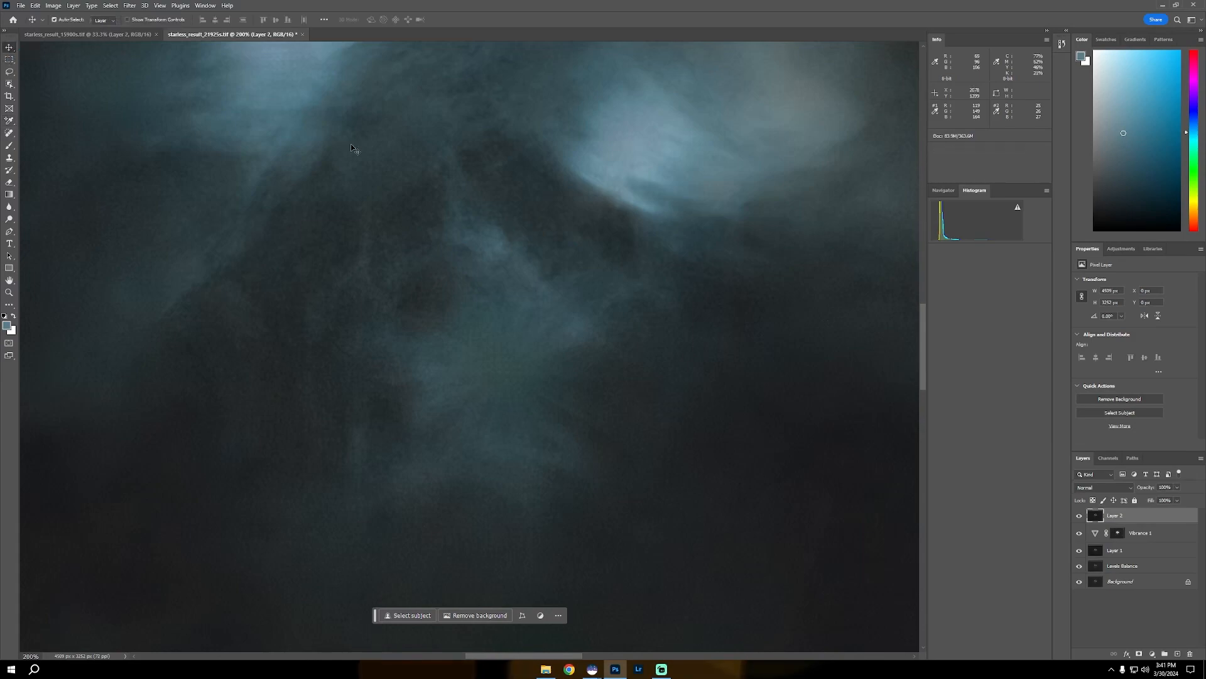
{"action": "left_click_drag", "start_coordinate": [310, 134], "coordinate": [409, 445]}
{"action": "scroll", "coordinate": [480, 404], "scroll_direction": "down", "scroll_amount": 3}
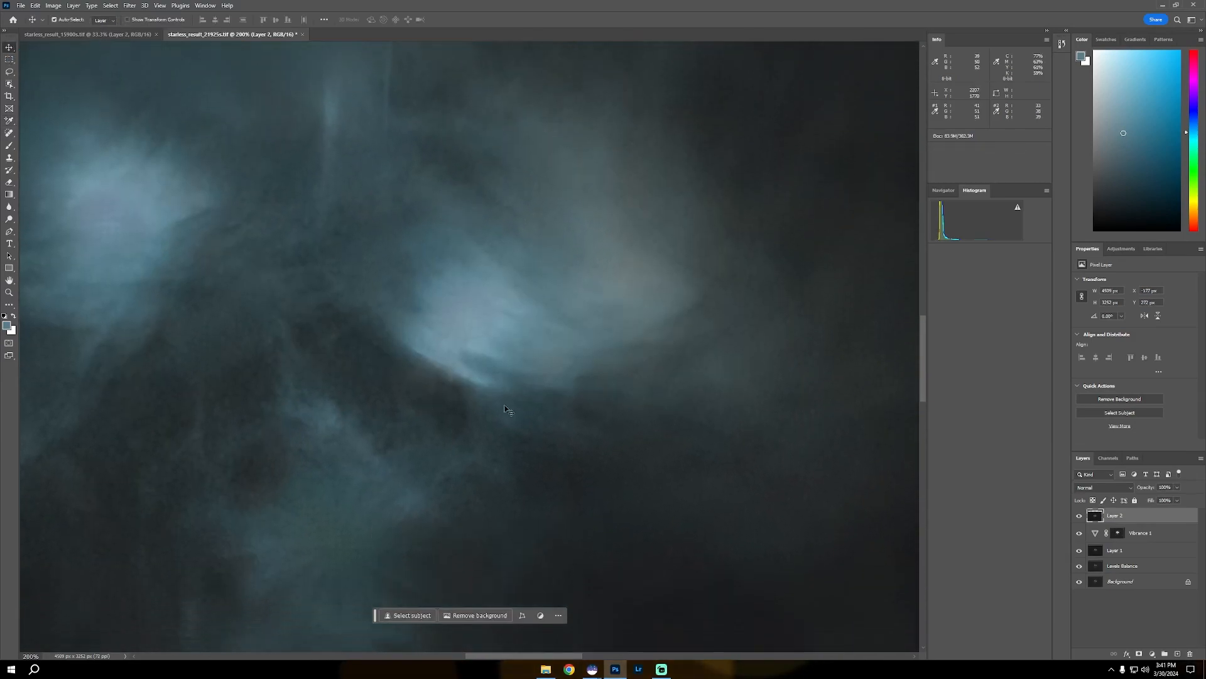
Undo the accidental layer shift and blend mode change, and stamp the visible layers into a new top layer.
{"action": "key", "text": "ctrl+minus"}
{"action": "key", "text": "ctrl+minus"}
{"action": "key", "text": "ctrl+minus"}
{"action": "key", "text": "ctrl+minus"}
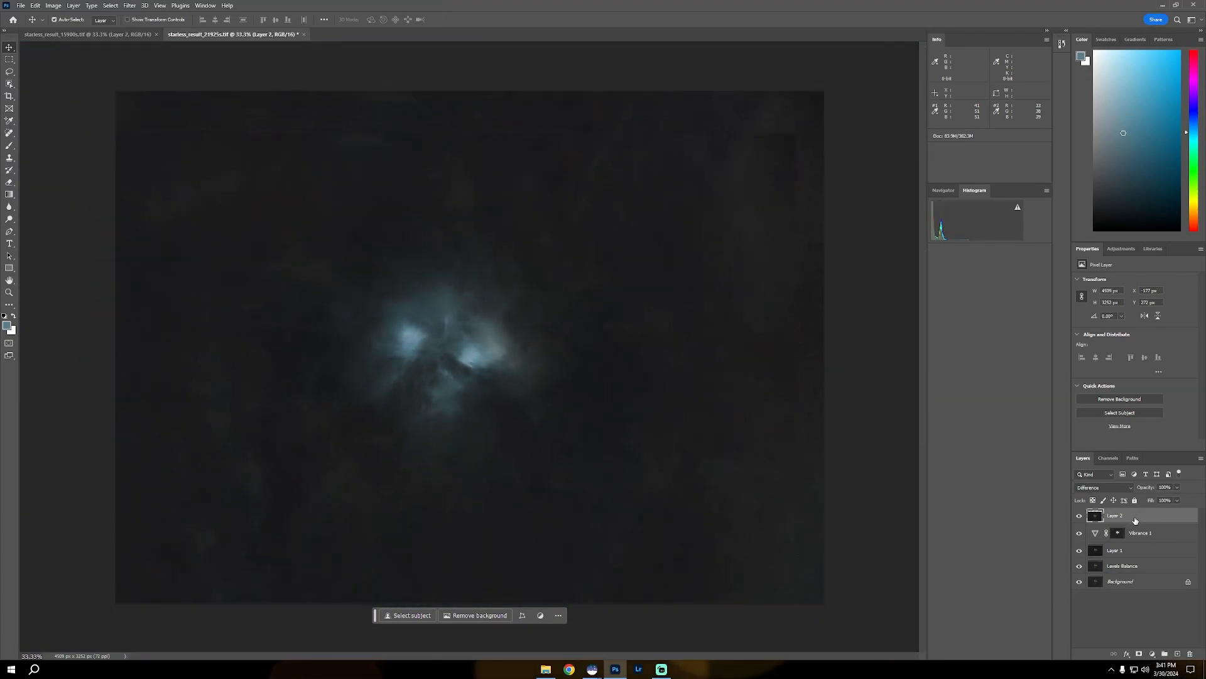
{"action": "key", "text": "ctrl+z"}
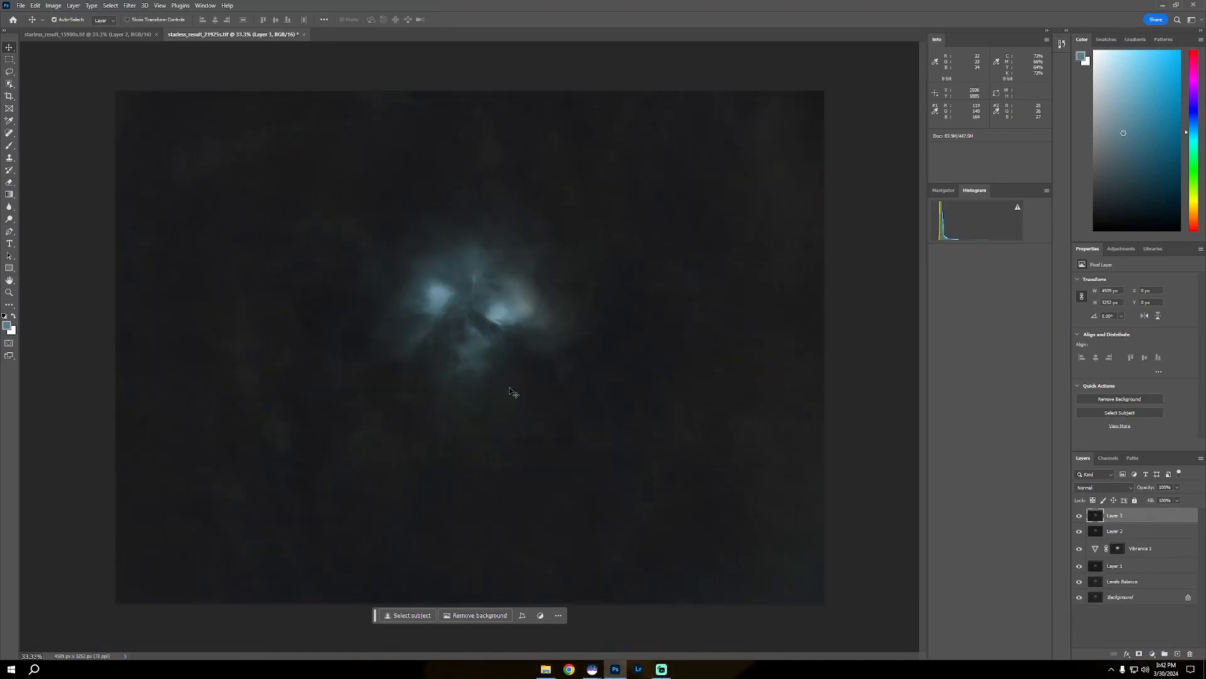
{"action": "key", "text": "ctrl+m"}
{"action": "left_click_drag", "start_coordinate": [925, 450], "coordinate": [1104, 370]}
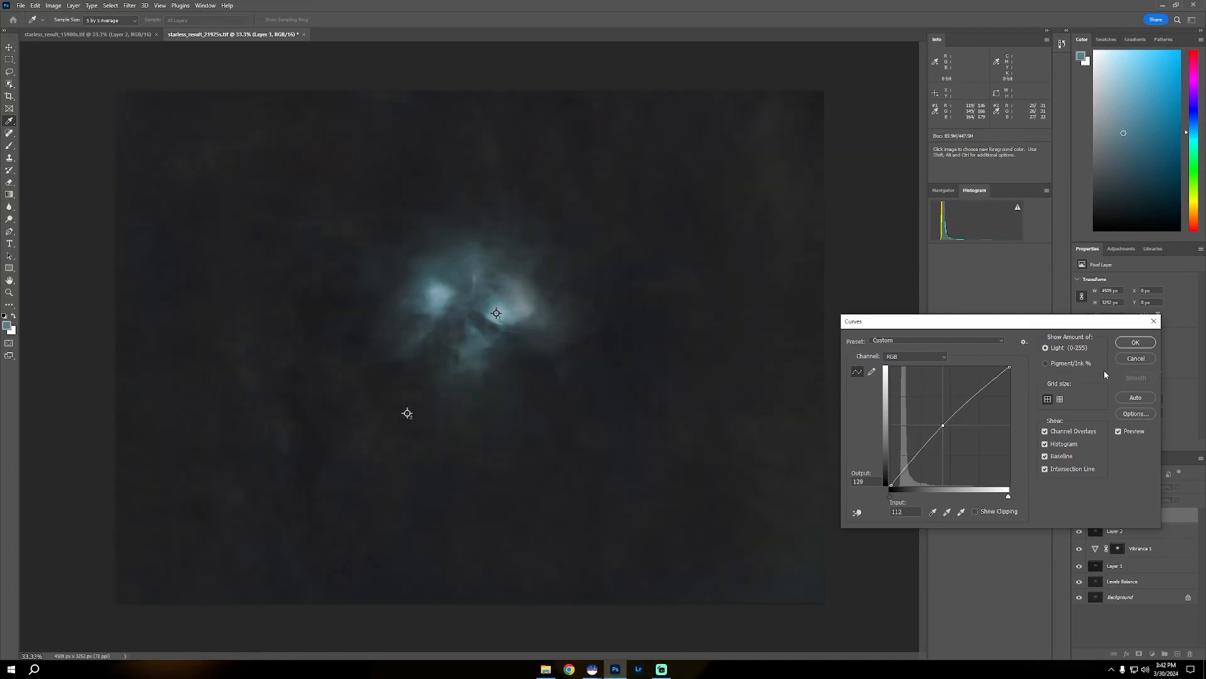
{"action": "left_click", "coordinate": [1138, 360]}
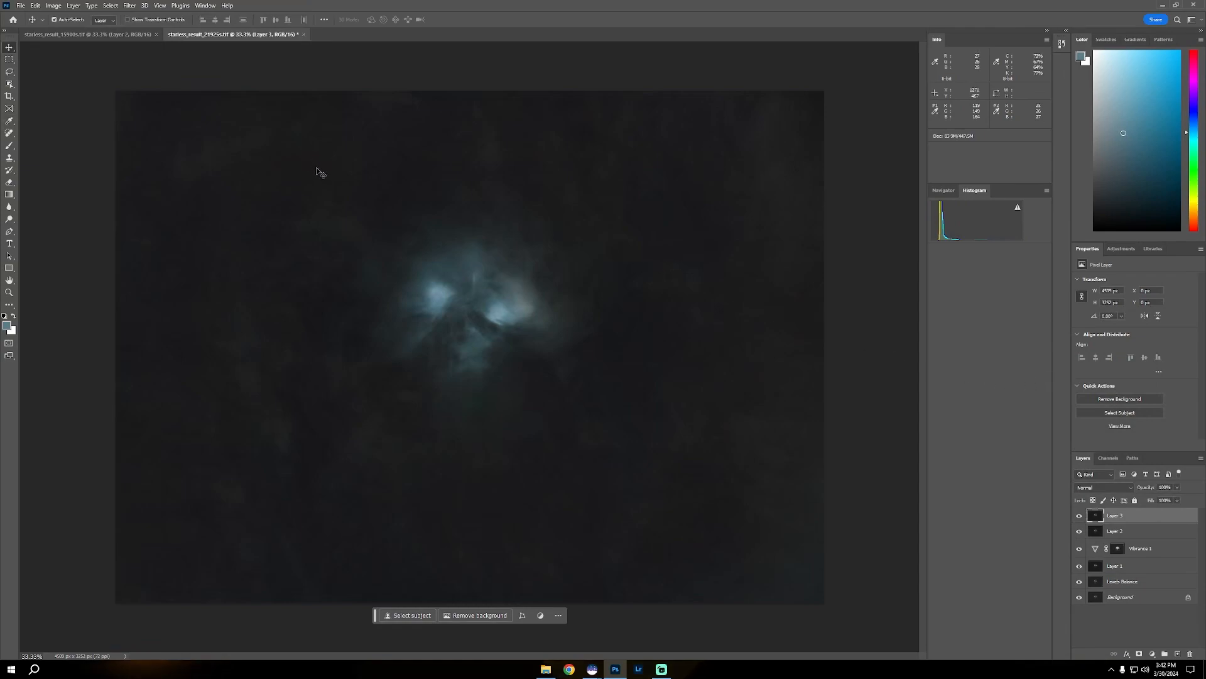
Apply a Curves adjustment sampled on the image, lifting the nebula from 53 to 61 and holding the background at 24 to 23.
{"action": "key", "text": "ctrl+m"}
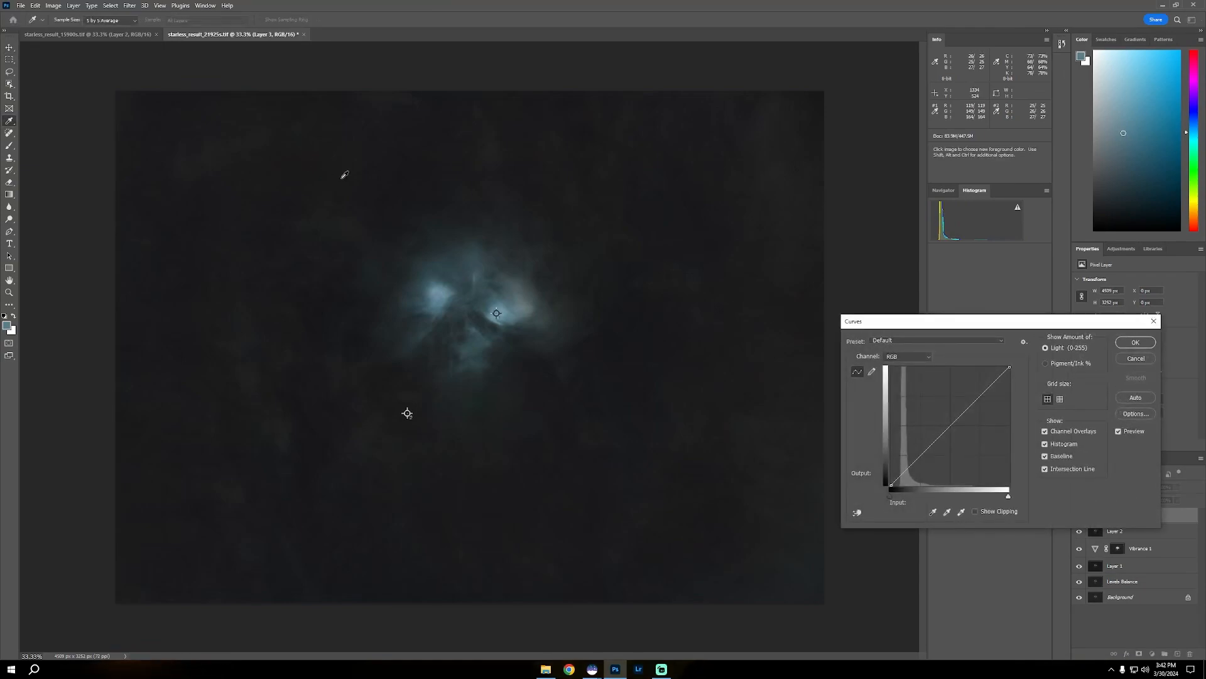
{"action": "left_click", "coordinate": [857, 513]}
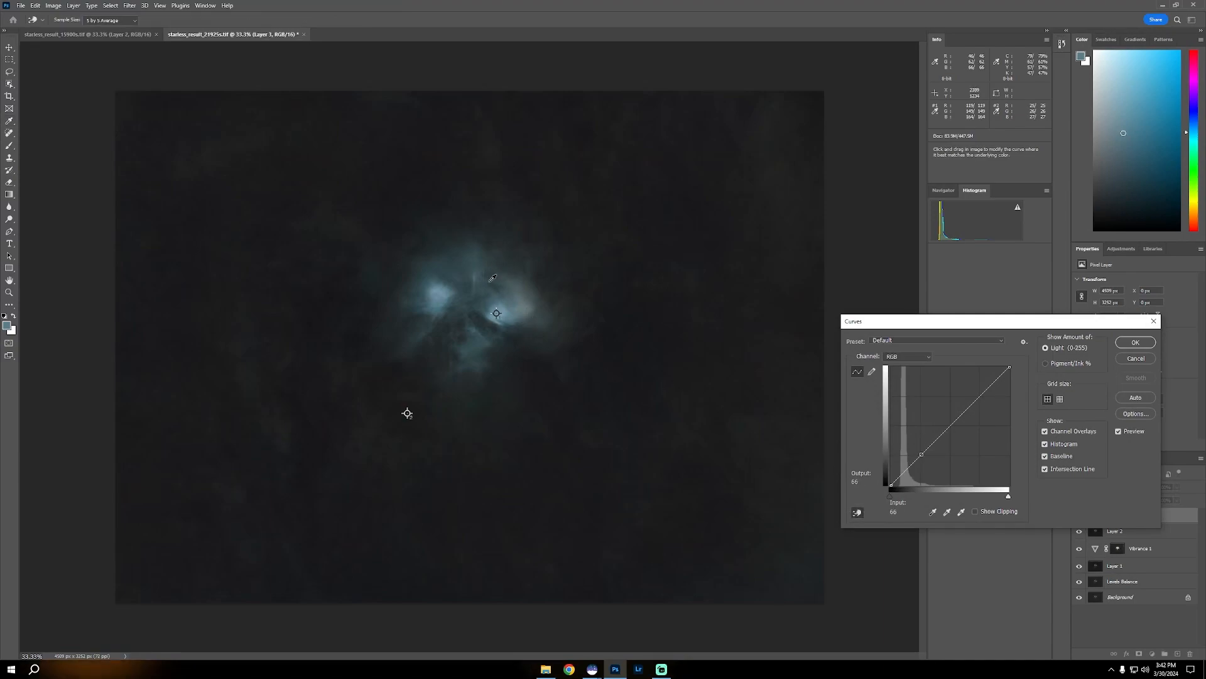
{"action": "left_click", "coordinate": [457, 251]}
{"action": "left_click_drag", "start_coordinate": [457, 251], "coordinate": [458, 247]}
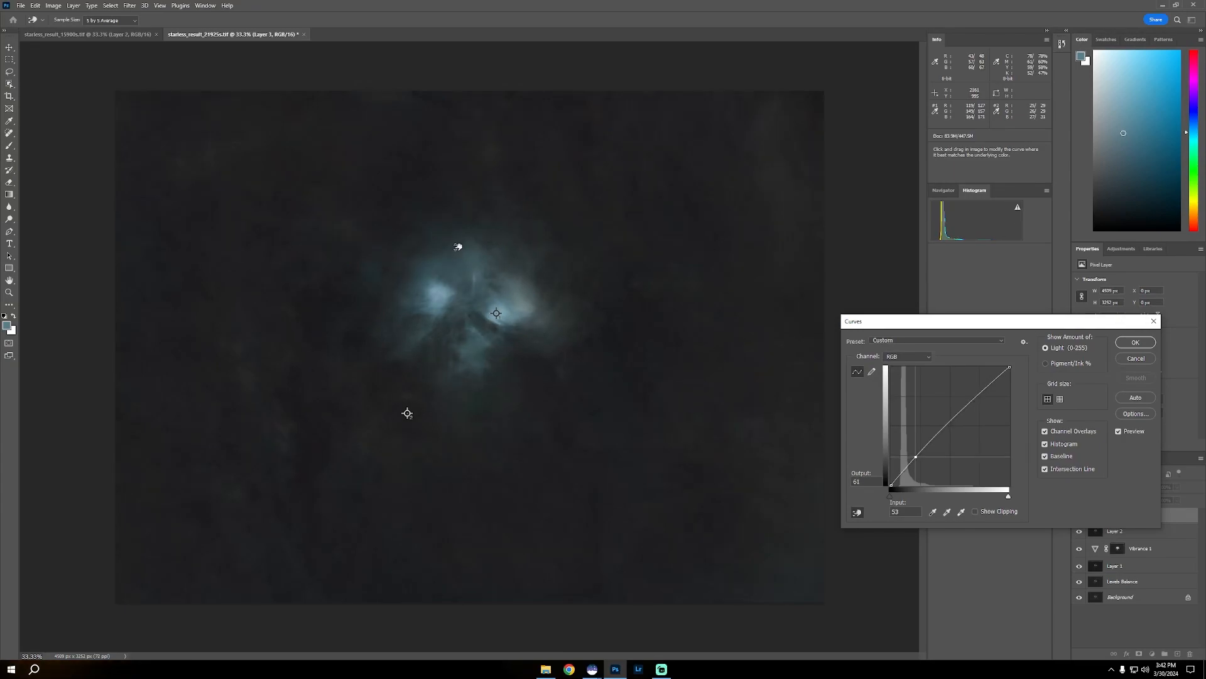
{"action": "left_click_drag", "start_coordinate": [298, 417], "coordinate": [303, 420]}
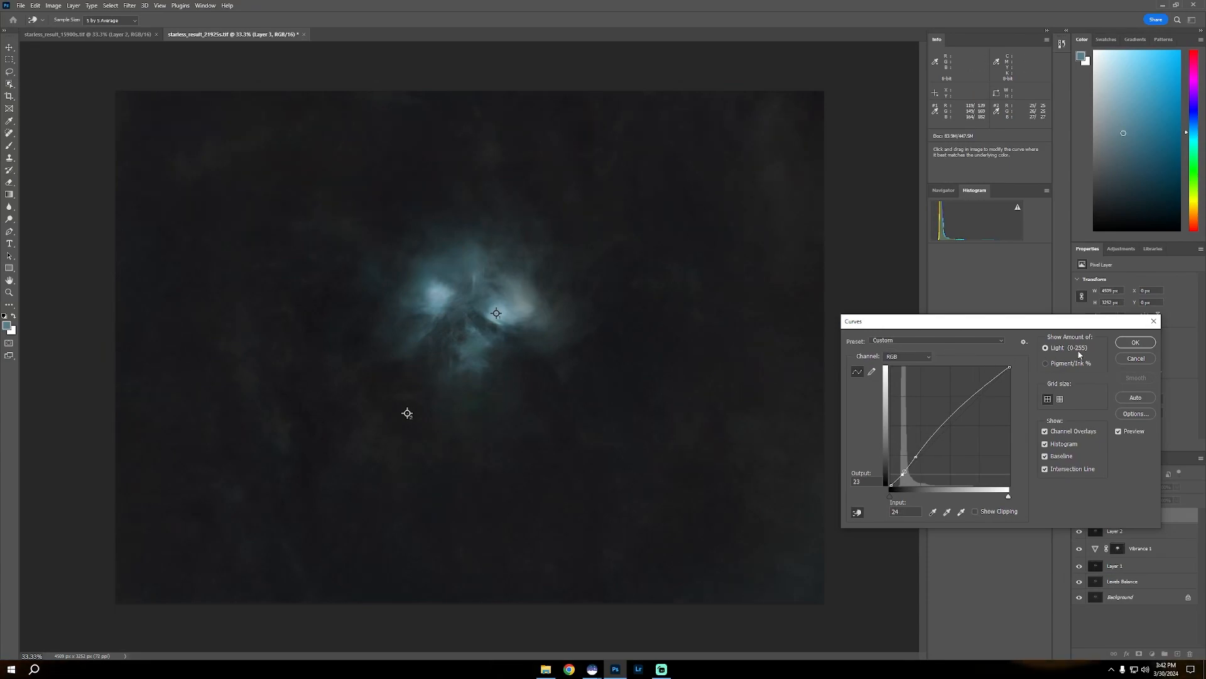
{"action": "left_click", "coordinate": [1135, 343]}
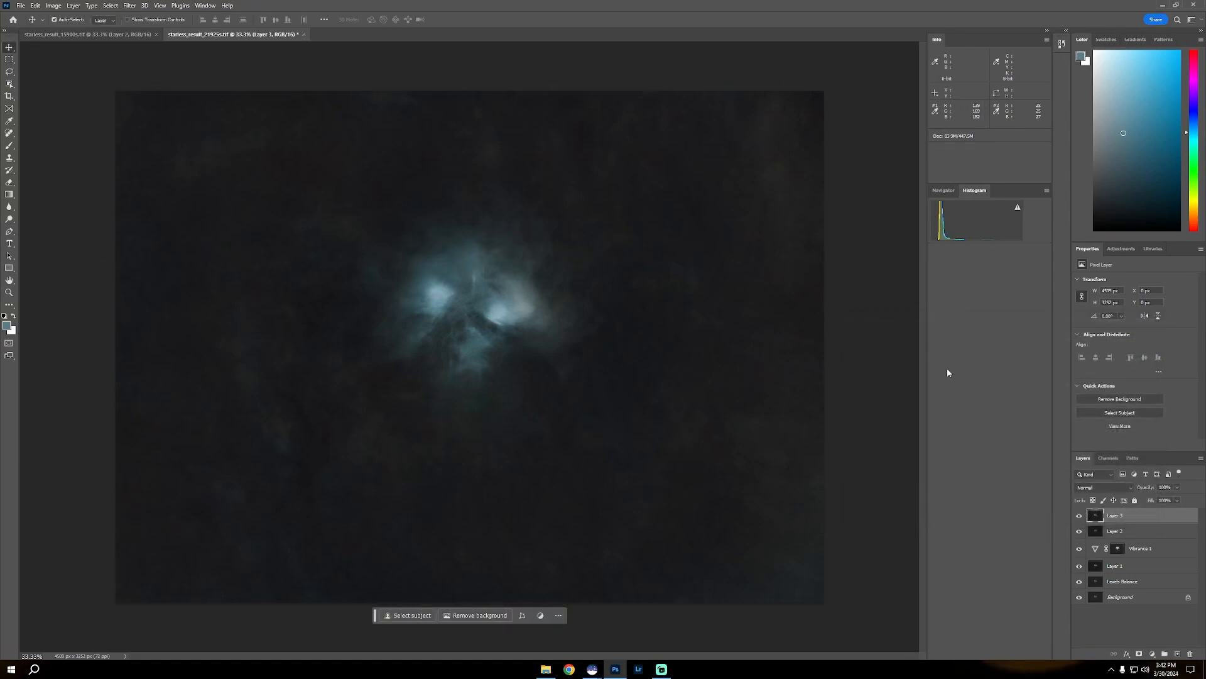
Rename the adjusted top layer as Curves and stamp the visible layers into a new layer above it.
{"action": "double_click", "coordinate": [1118, 515]}
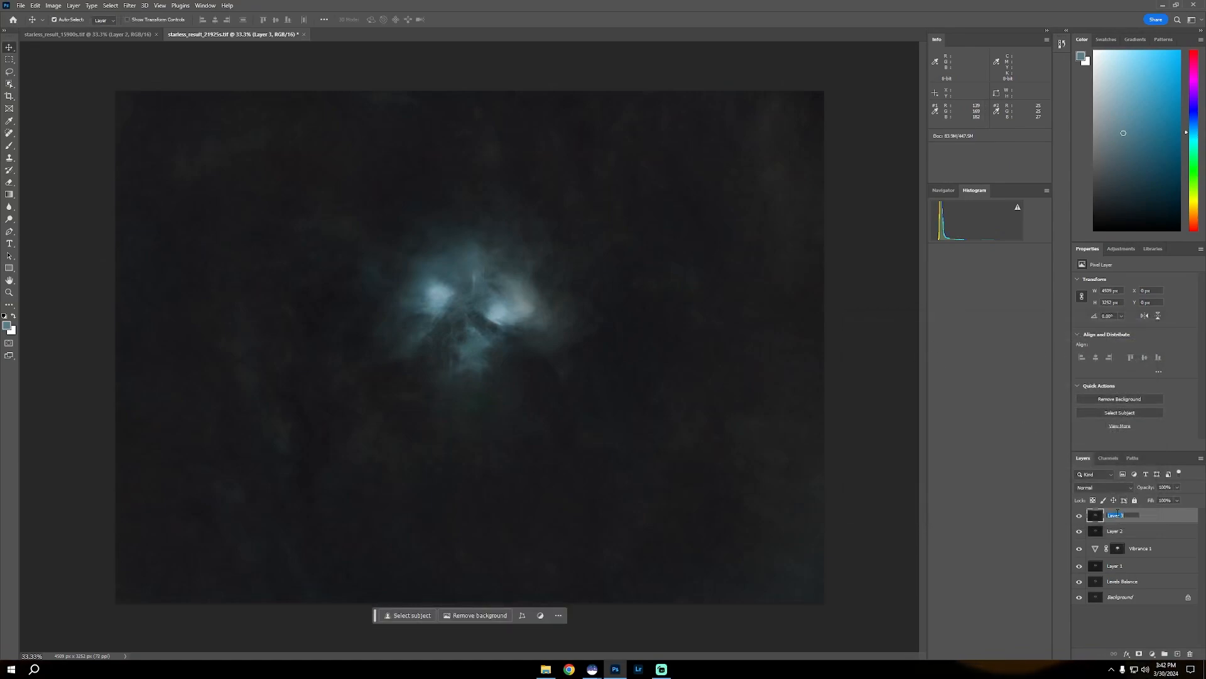
{"action": "key", "text": "Return"}
{"action": "key", "text": "ctrl+shift+alt+e"}
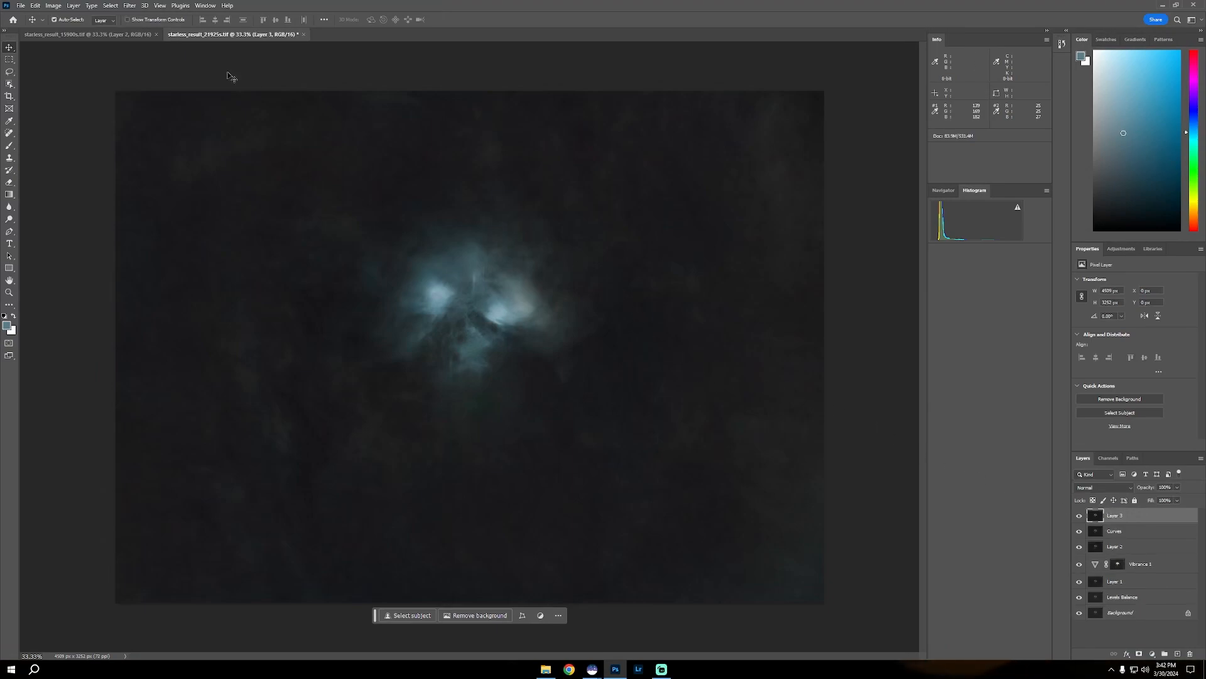
Start a Color Range selection of the midtones with a range of 38 to 221.
{"action": "left_click", "coordinate": [110, 6]}
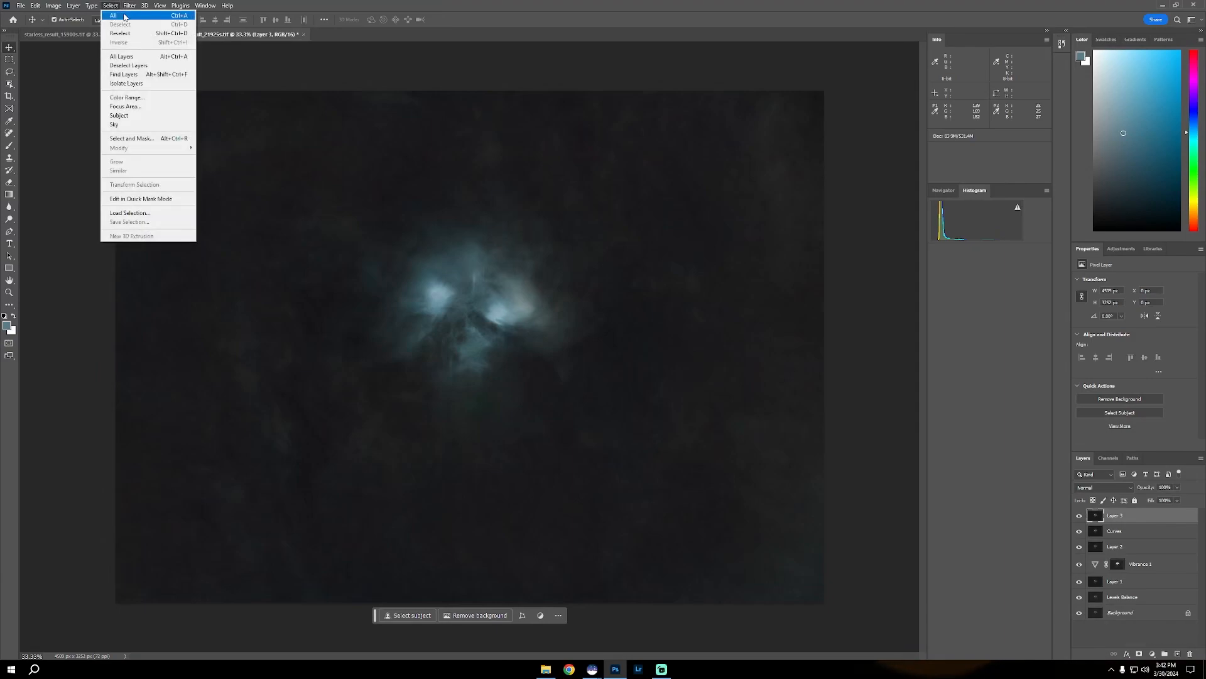
{"action": "left_click", "coordinate": [142, 98]}
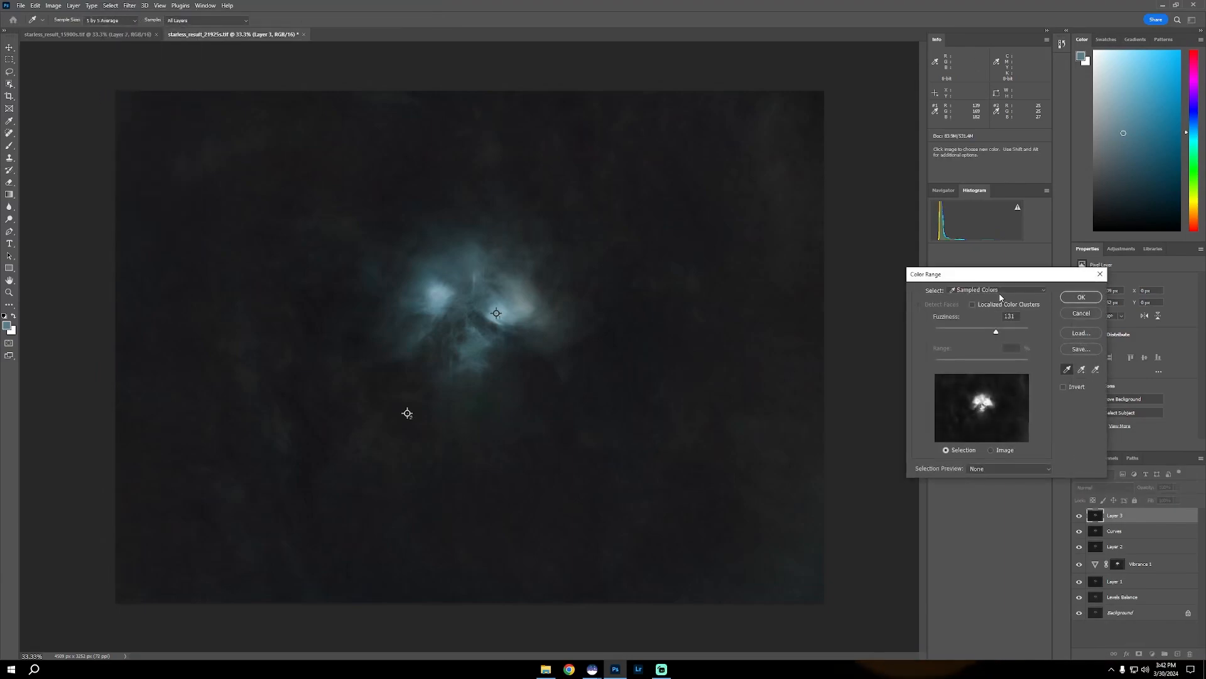
{"action": "left_click", "coordinate": [999, 296]}
{"action": "left_click", "coordinate": [995, 377]}
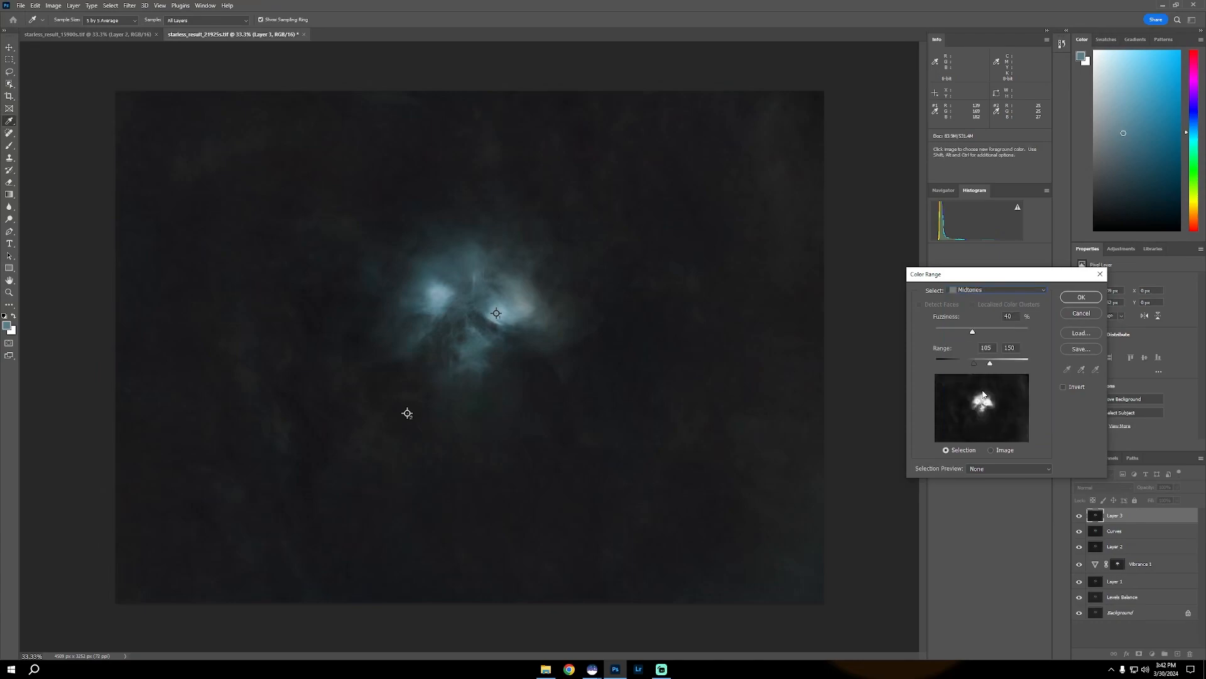
{"action": "left_click_drag", "start_coordinate": [992, 365], "coordinate": [953, 366]}
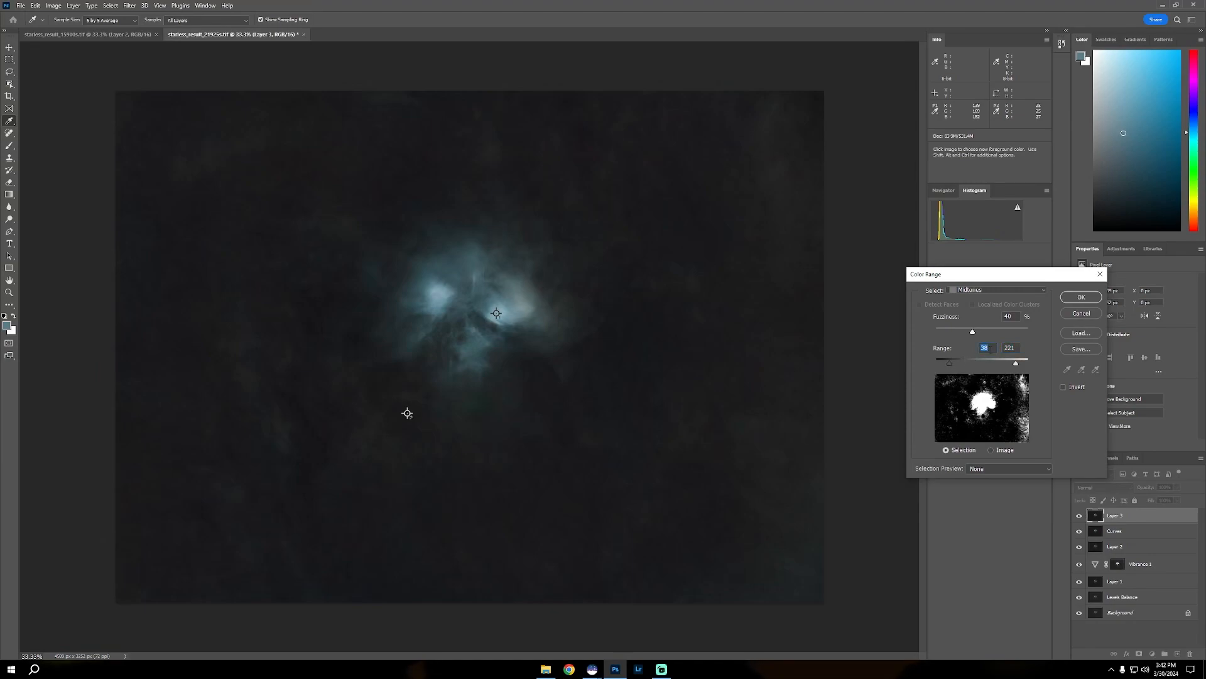
Refine the midtone range of the Color Range selection to 36–203.
{"action": "key", "text": "Up"}
{"action": "key", "text": "Up"}
{"action": "key", "text": "Up"}
{"action": "key", "text": "Up"}
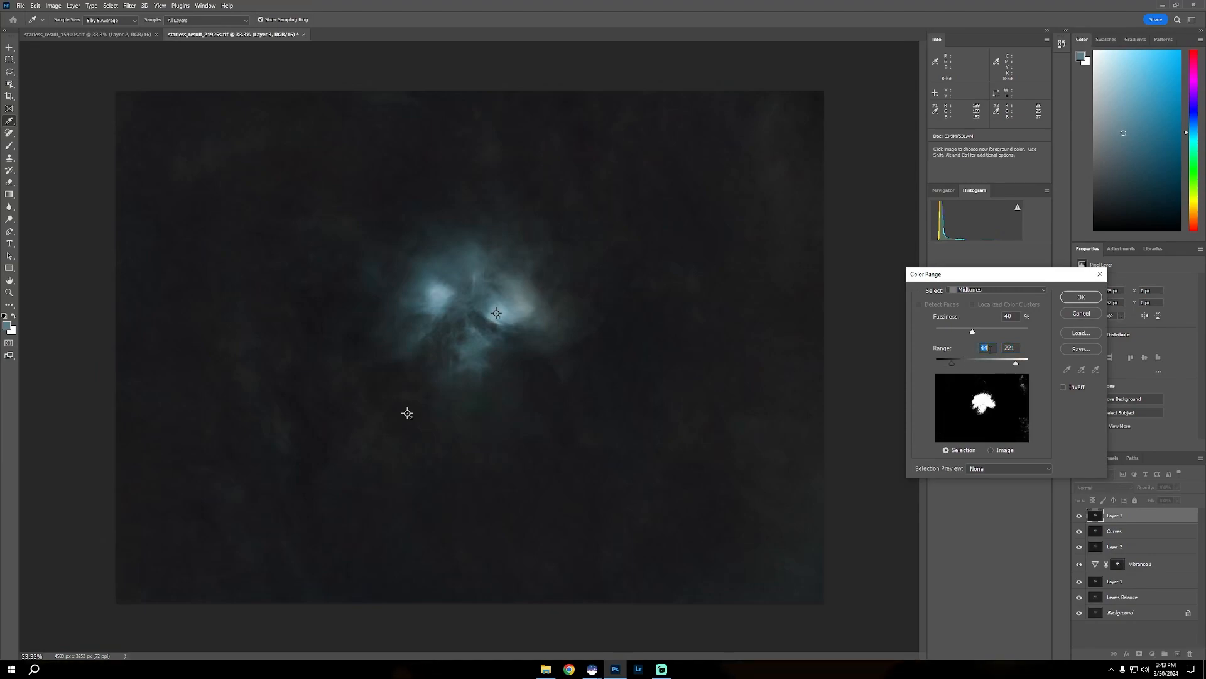
{"action": "key", "text": "Down"}
{"action": "key", "text": "Down"}
{"action": "key", "text": "Down"}
{"action": "key", "text": "Down"}
{"action": "key", "text": "Down"}
{"action": "left_click_drag", "start_coordinate": [1015, 363], "coordinate": [1012, 363]}
{"action": "left_click", "coordinate": [1009, 364]}
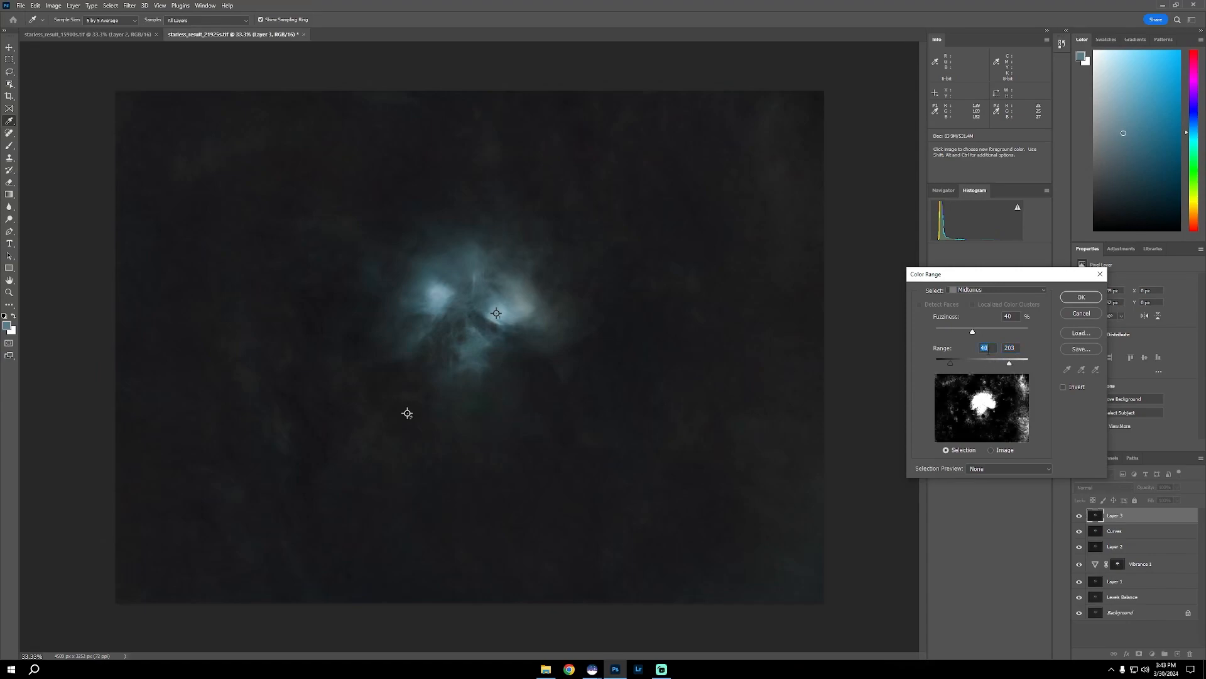
{"action": "key", "text": "Down"}
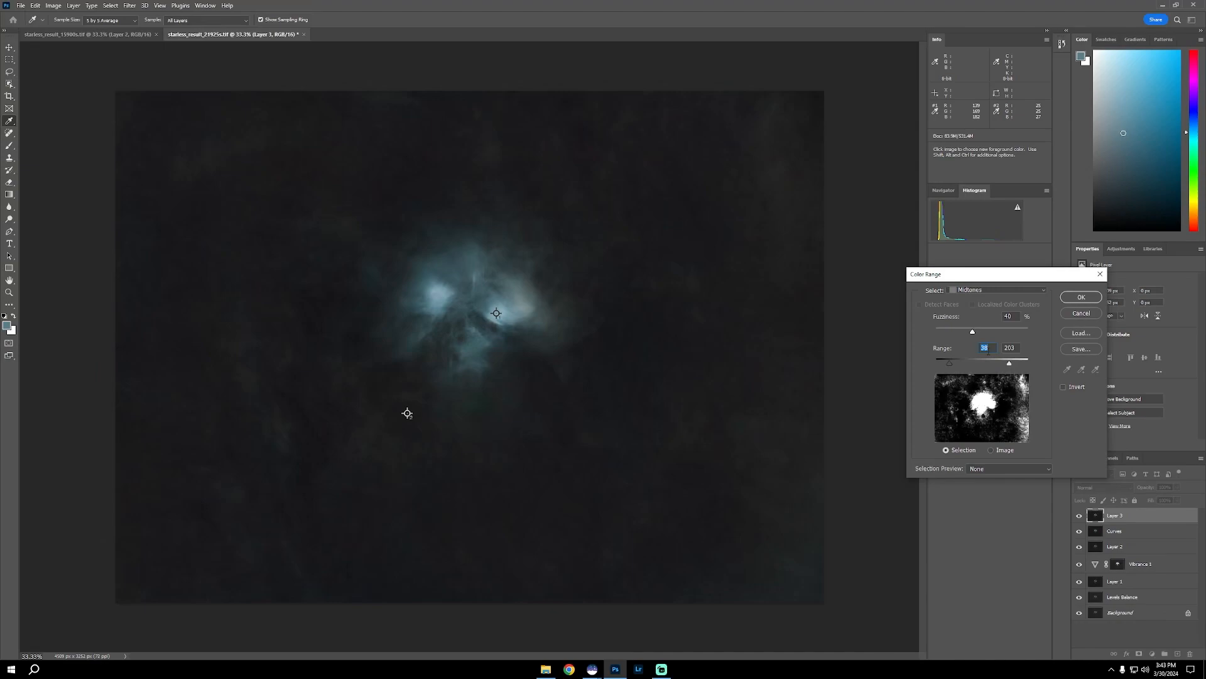
{"action": "key", "text": "Down"}
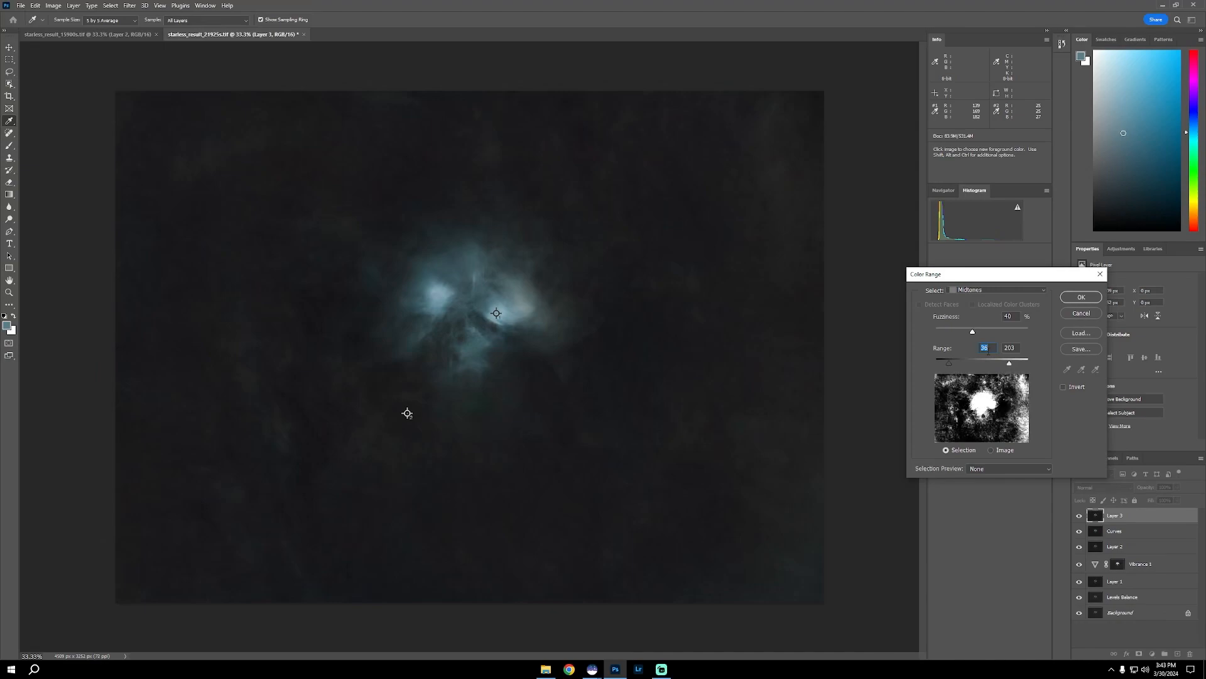
Invert the Color Range selection and confirm it so the background around the nebula is selected.
{"action": "left_click", "coordinate": [1066, 388]}
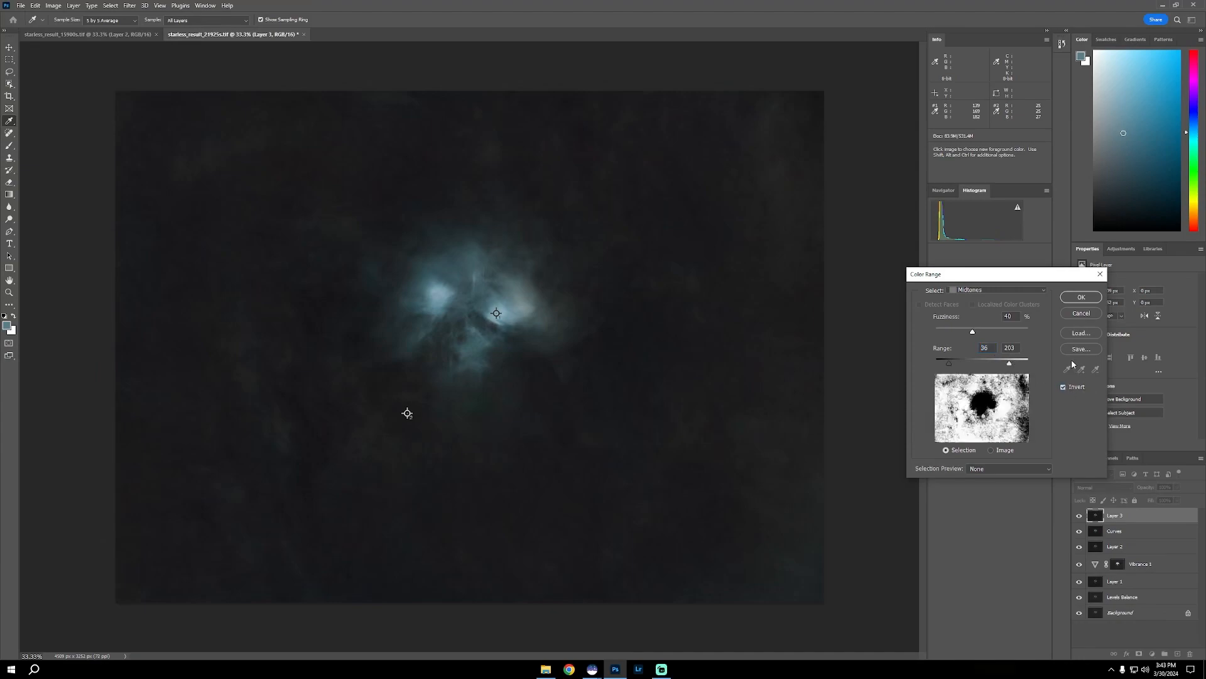
{"action": "left_click", "coordinate": [1079, 296]}
{"action": "key", "text": "v"}
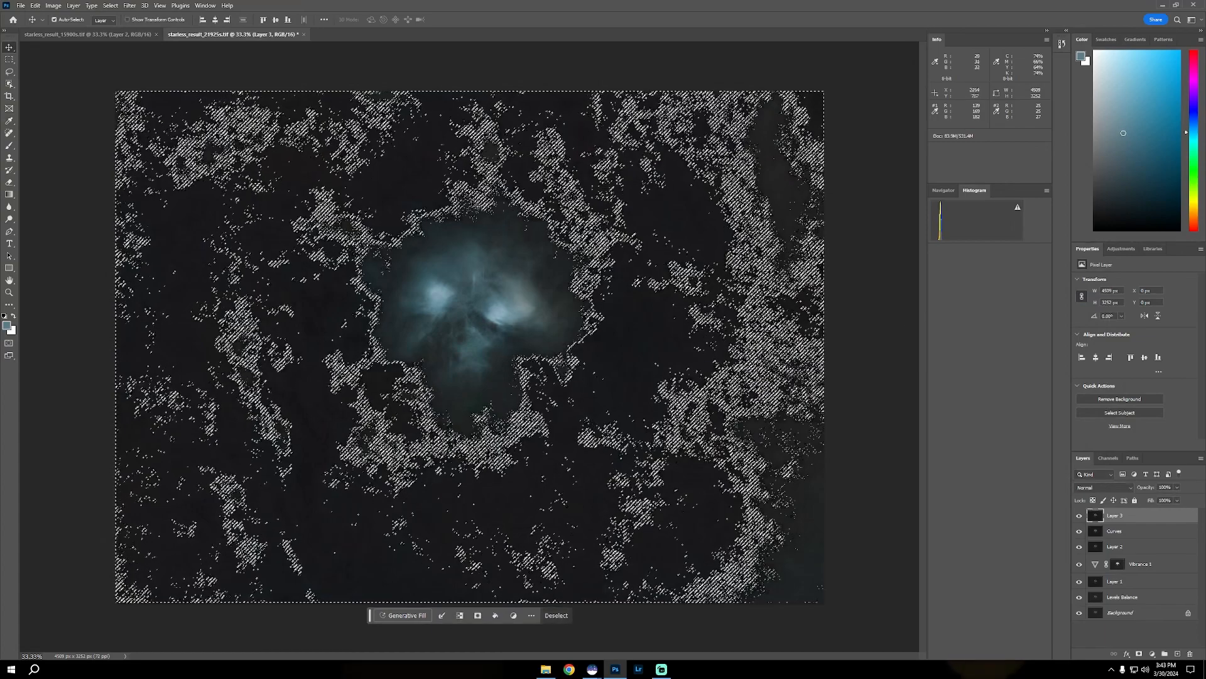
Refine the background selection with Select and Mask, setting Smooth to 100 and Feather to 10 px.
{"action": "left_click", "coordinate": [110, 5]}
{"action": "left_click", "coordinate": [135, 139]}
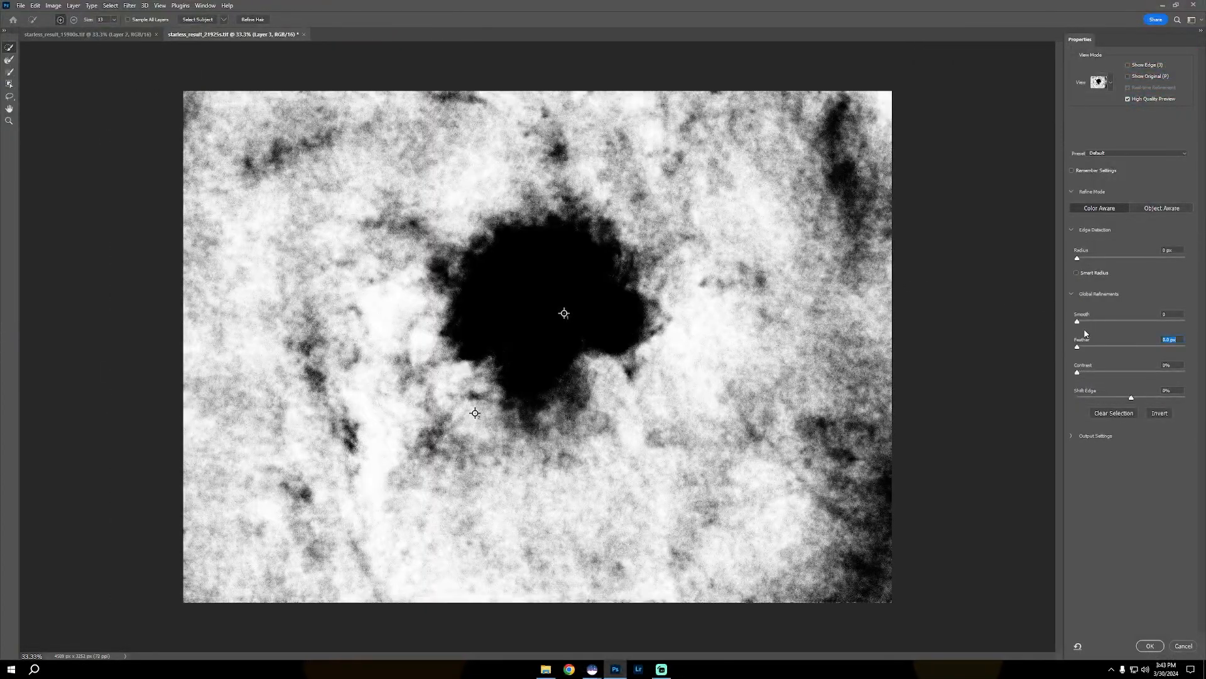
{"action": "left_click_drag", "start_coordinate": [1111, 322], "coordinate": [1185, 323]}
{"action": "left_click", "coordinate": [1170, 340]}
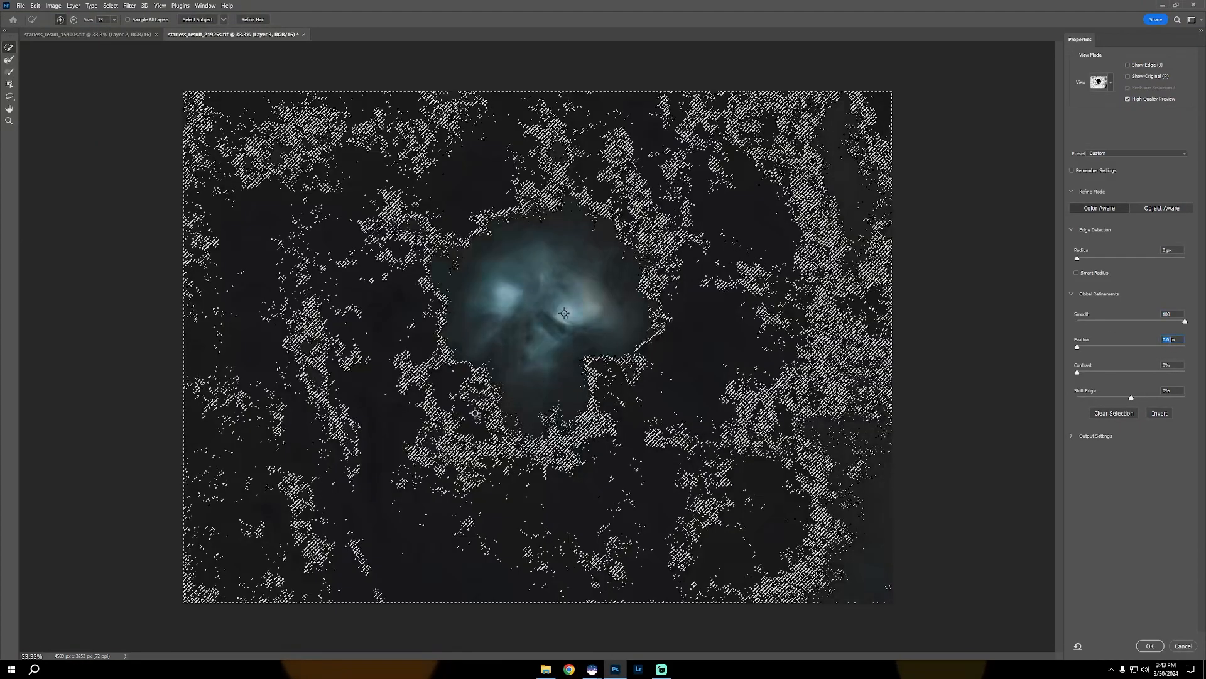
{"action": "type", "text": "1"}
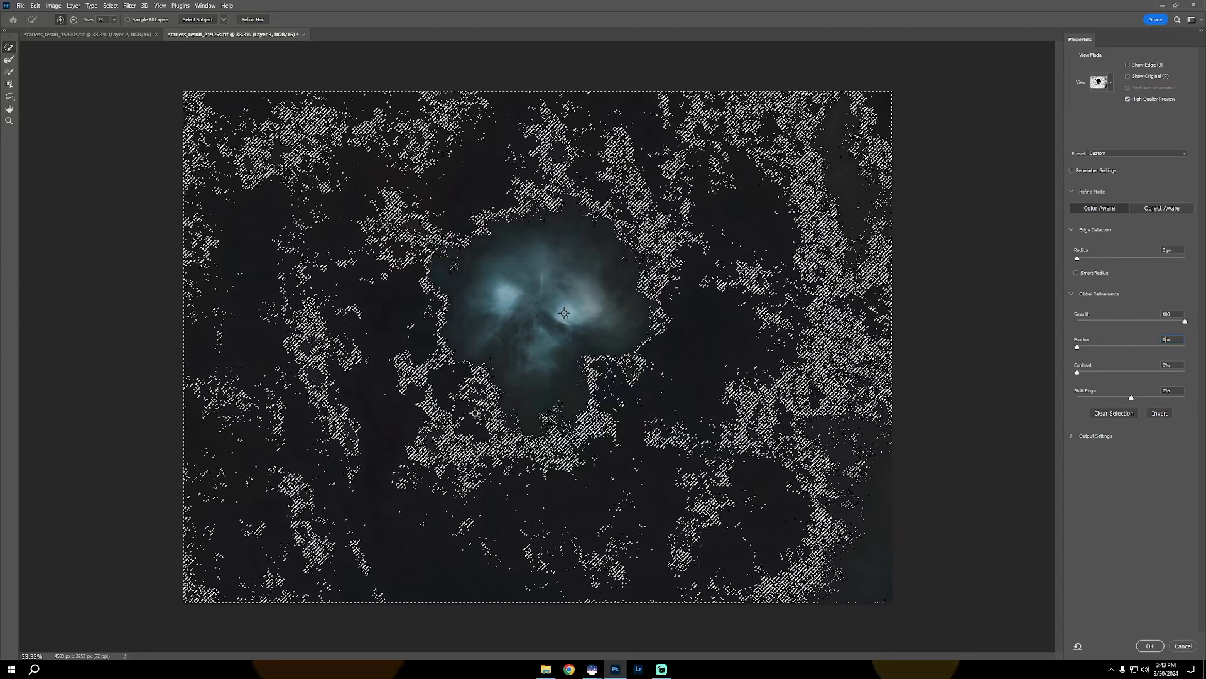
{"action": "type", "text": "0"}
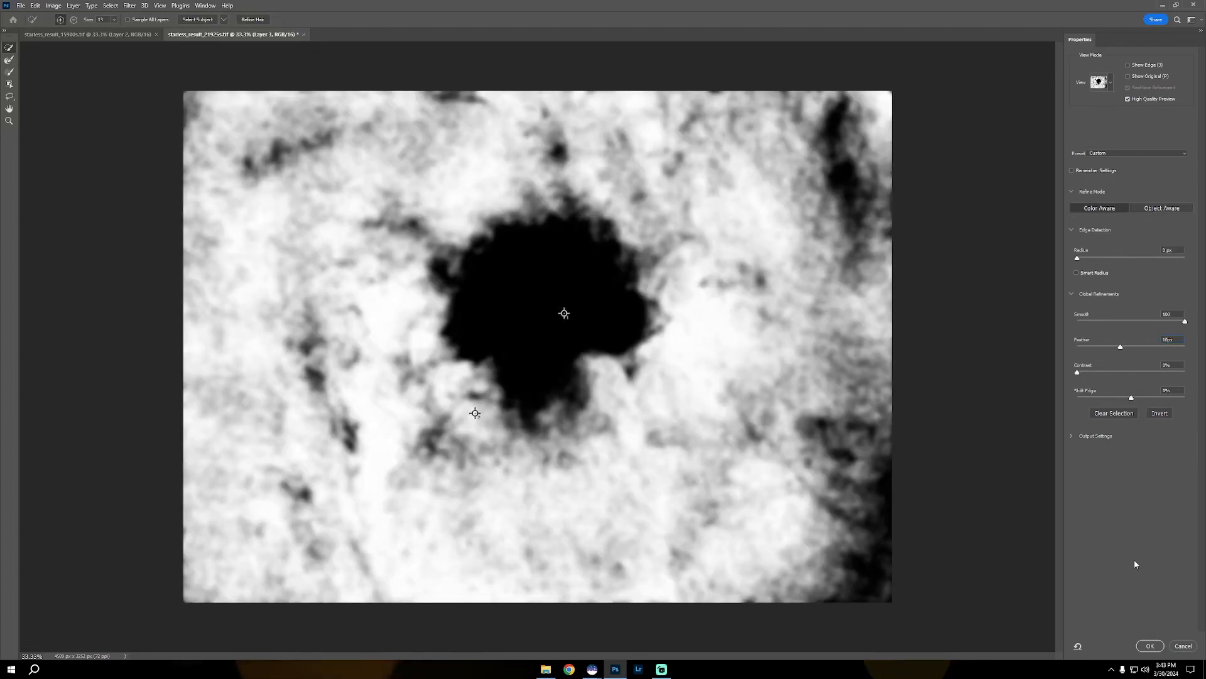
{"action": "left_click", "coordinate": [1148, 643]}
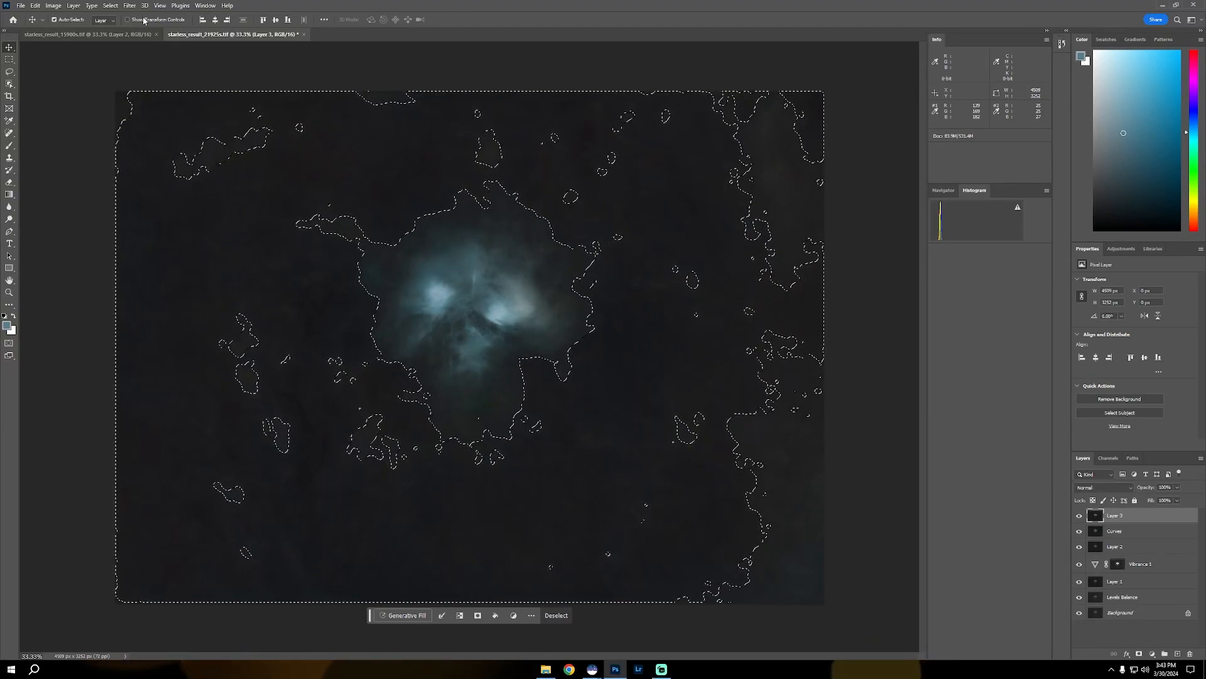
Add a Vibrance adjustment layer for the selected background with vibrance and saturation at -100, and stamp the visible layers above it.
{"action": "left_click", "coordinate": [73, 5]}
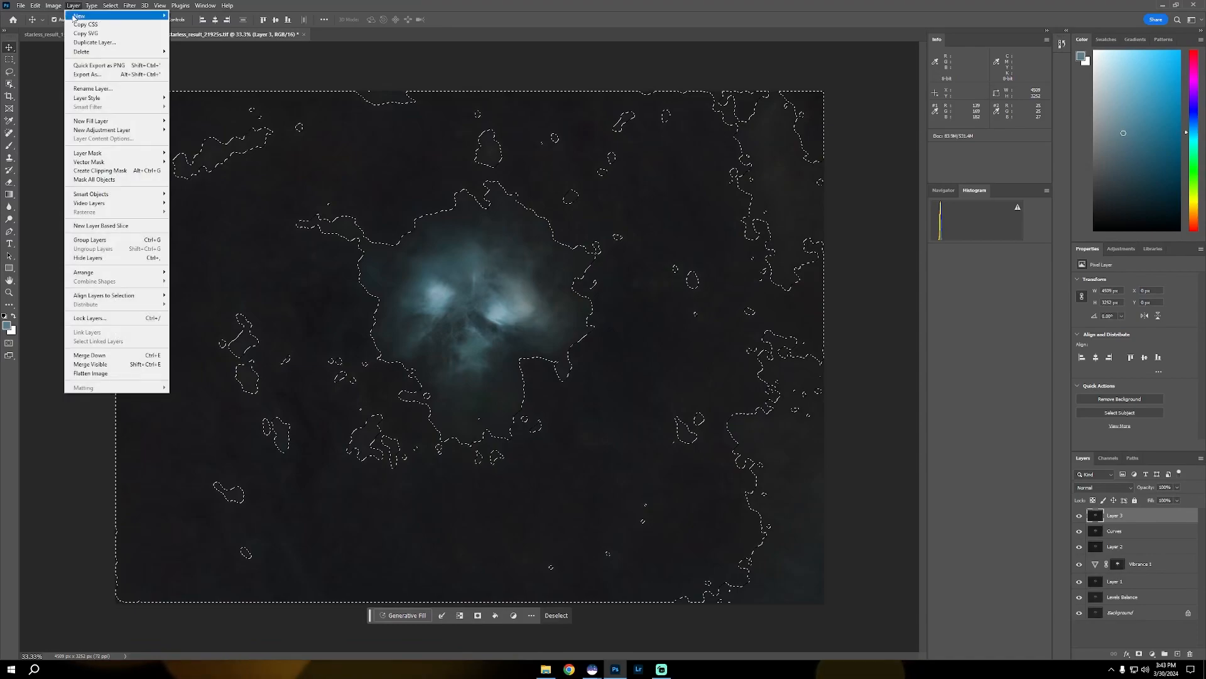
{"action": "mouse_move", "coordinate": [115, 129]}
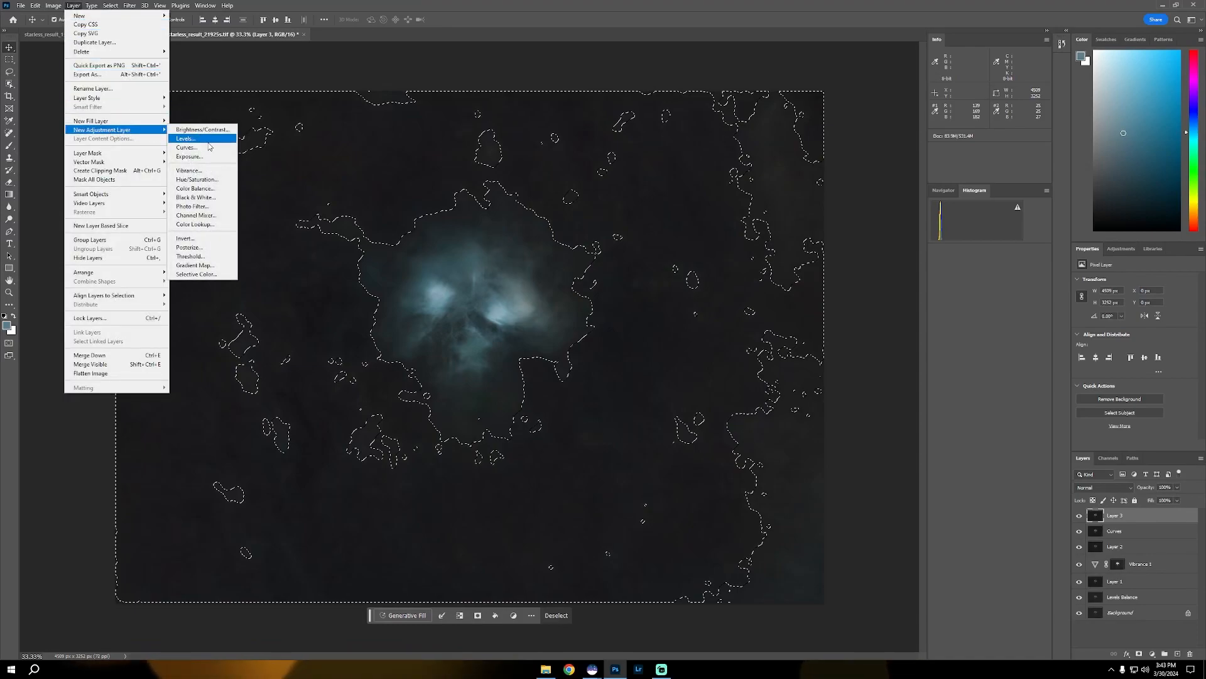
{"action": "left_click", "coordinate": [204, 174]}
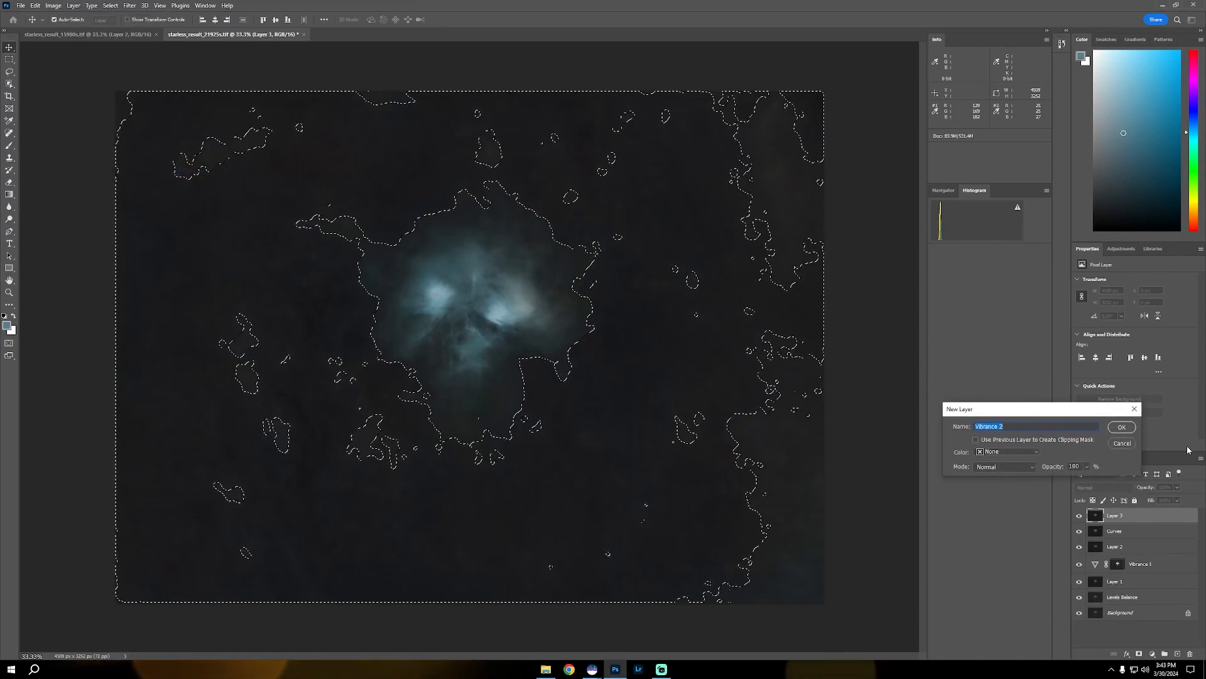
{"action": "left_click", "coordinate": [1122, 427]}
{"action": "left_click_drag", "start_coordinate": [1135, 291], "coordinate": [1047, 321]}
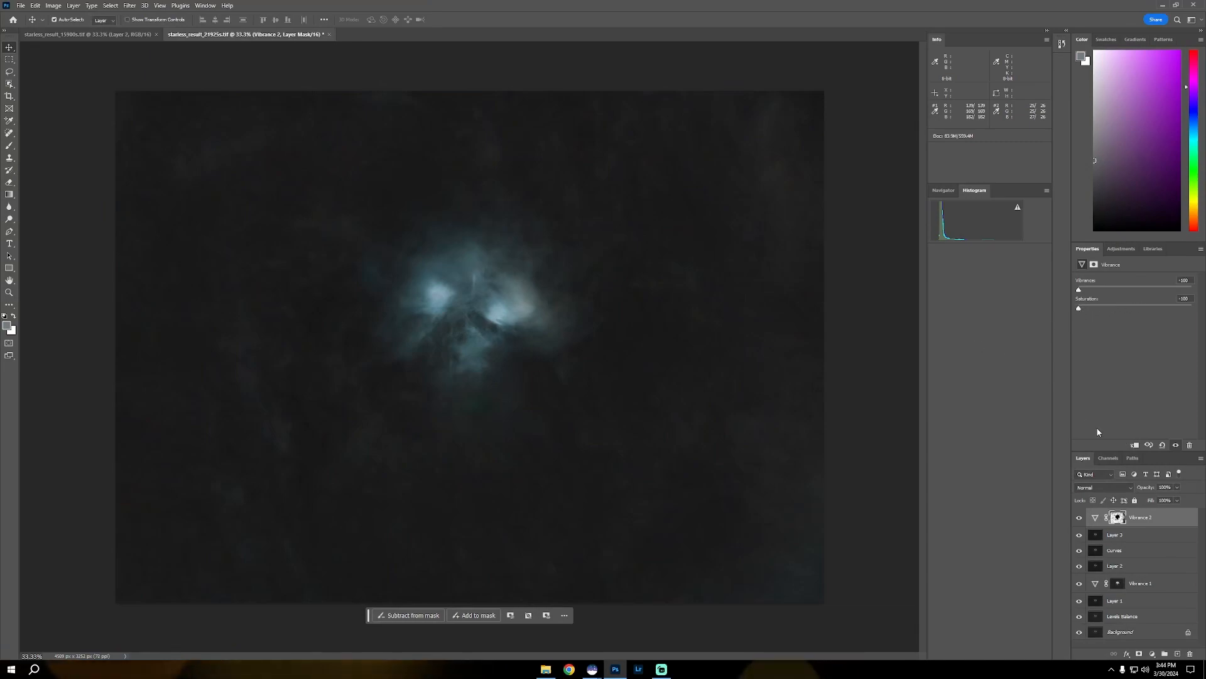
{"action": "left_click", "coordinate": [1095, 517]}
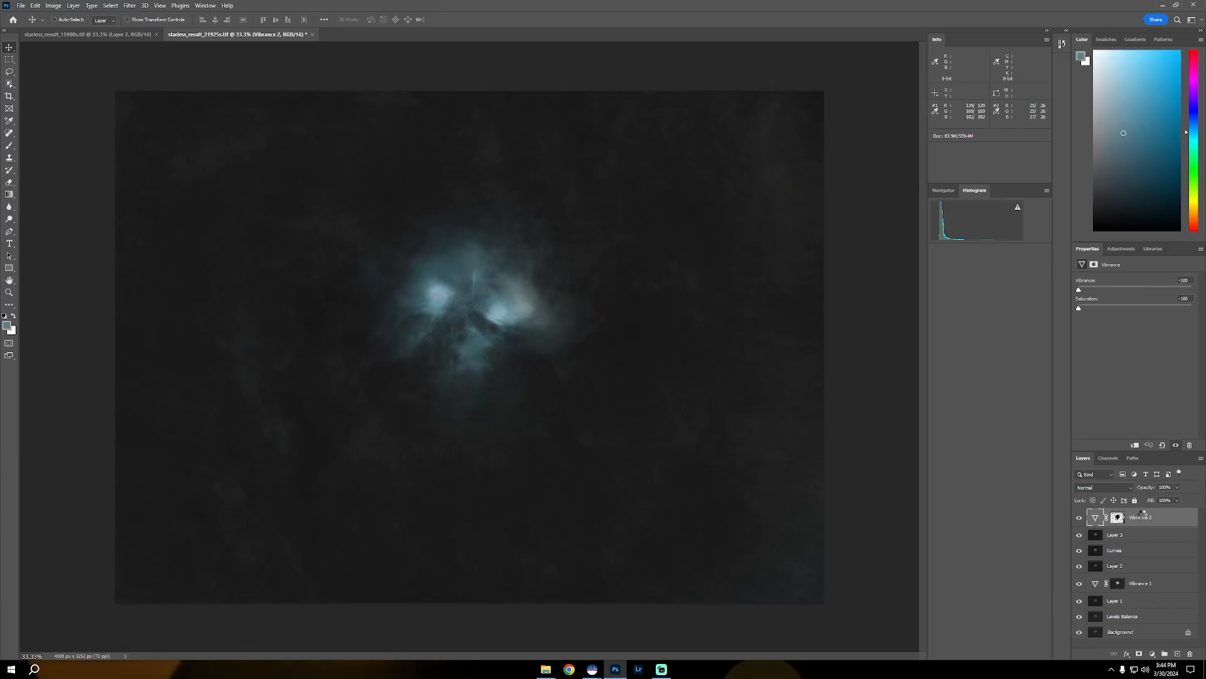
{"action": "key", "text": "ctrl+shift+alt+e"}
{"action": "key", "text": "ctrl+m"}
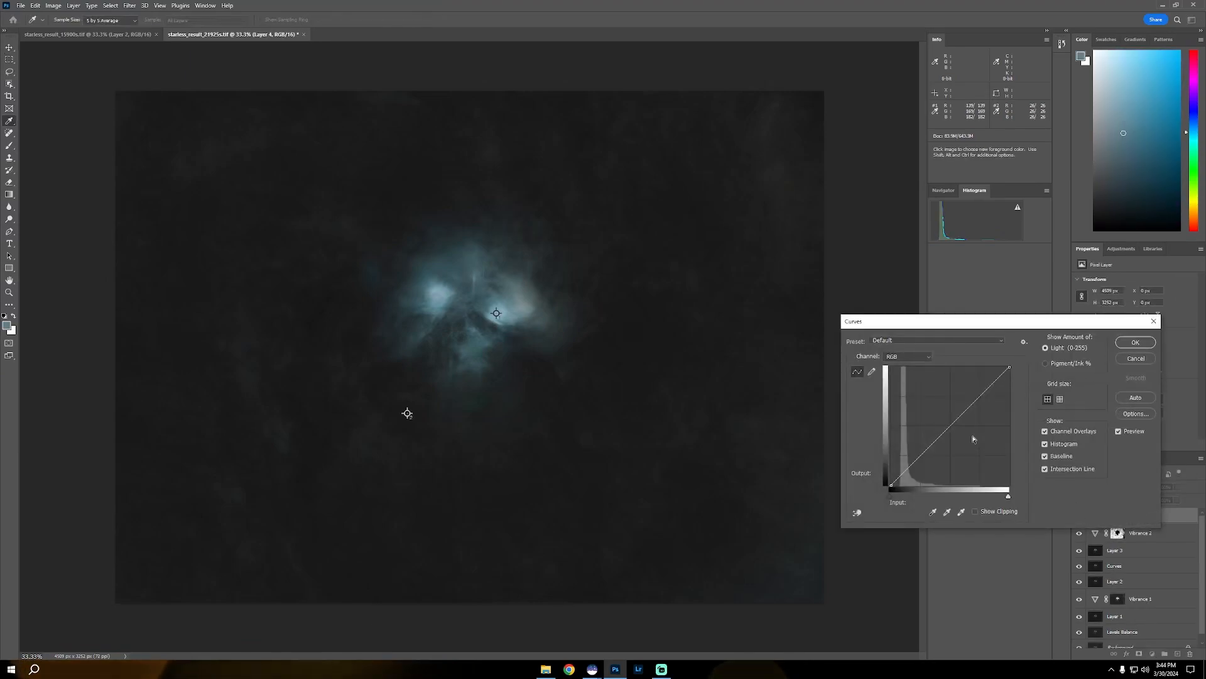
{"action": "left_click_drag", "start_coordinate": [930, 445], "coordinate": [938, 420]}
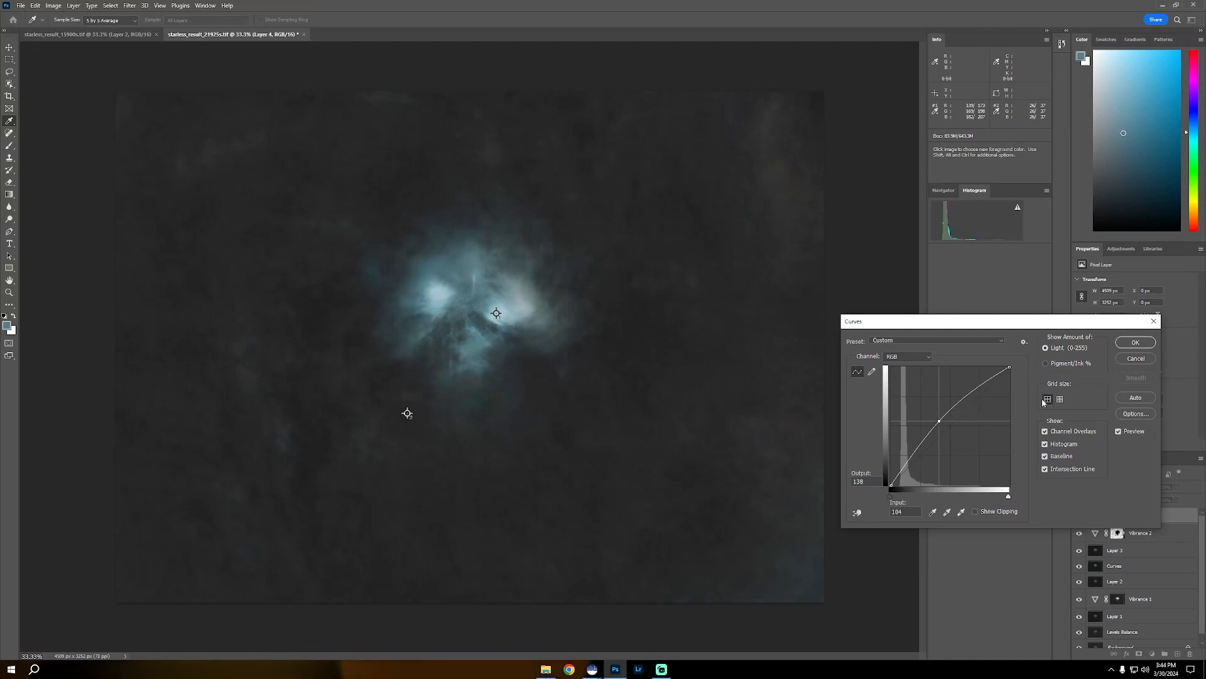
{"action": "left_click", "coordinate": [1131, 359]}
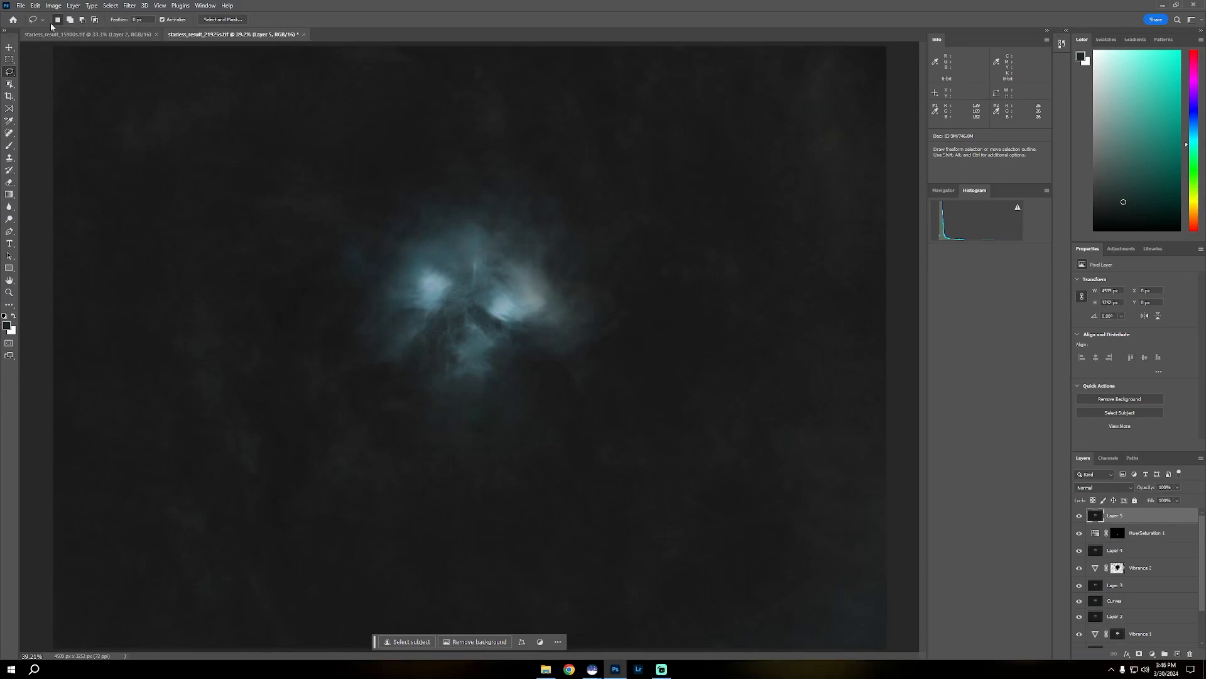
Start saving a copy of the image in the 1-1-2024 Pleiades folder, shortening its file name to starless.tif.
{"action": "left_click", "coordinate": [21, 5]}
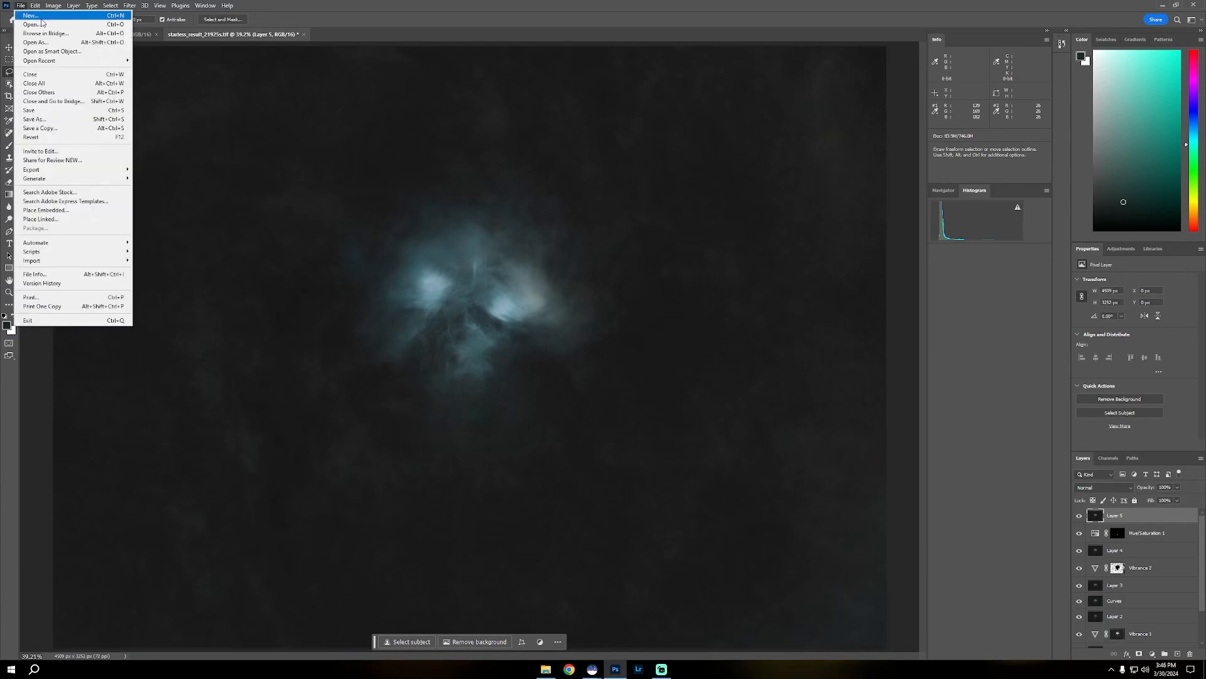
{"action": "left_click", "coordinate": [52, 130]}
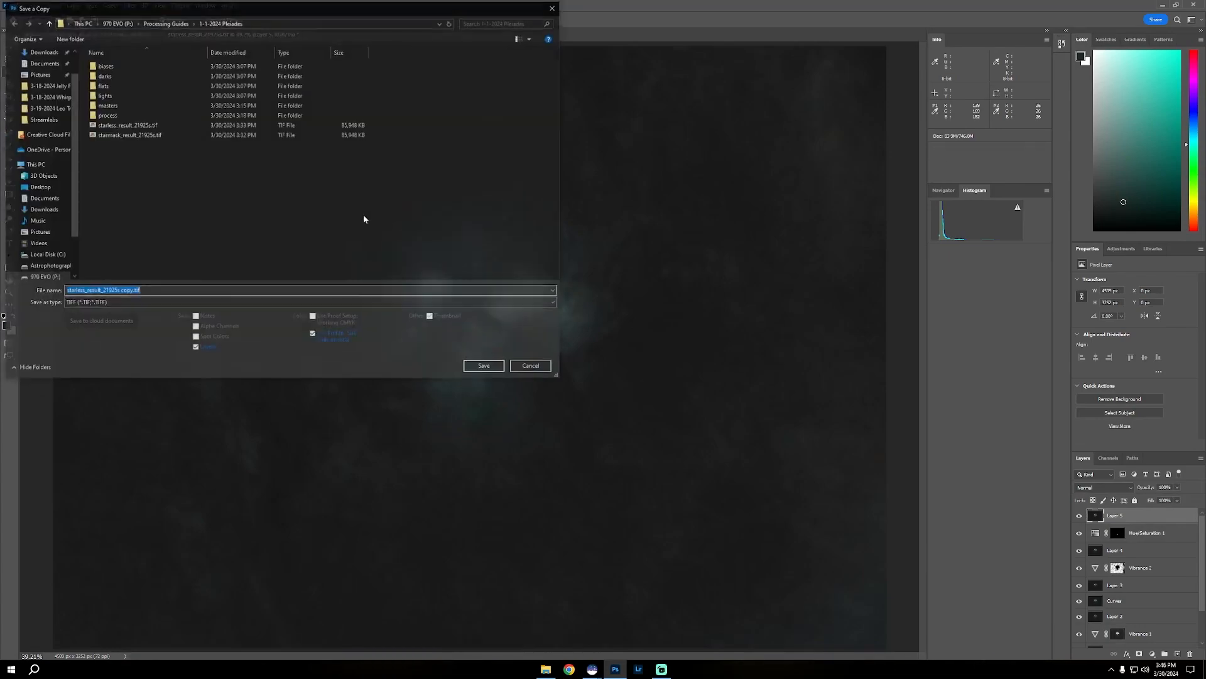
{"action": "left_click", "coordinate": [132, 291]}
{"action": "key", "text": "BackSpace"}
{"action": "key", "text": "BackSpace"}
{"action": "key", "text": "BackSpace"}
{"action": "key", "text": "BackSpace"}
{"action": "key", "text": "BackSpace"}
{"action": "key", "text": "BackSpace"}
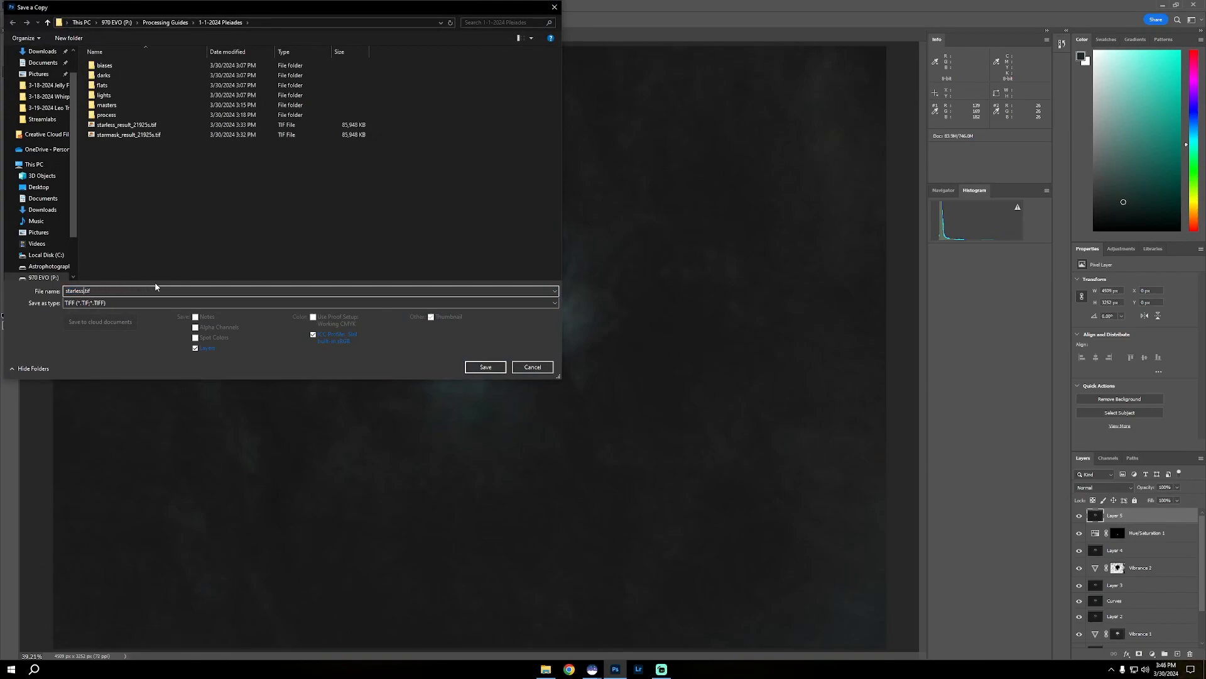
Save the copy in TIFF format with layers included, no image compression and RLE layer compression.
{"action": "left_click", "coordinate": [228, 303]}
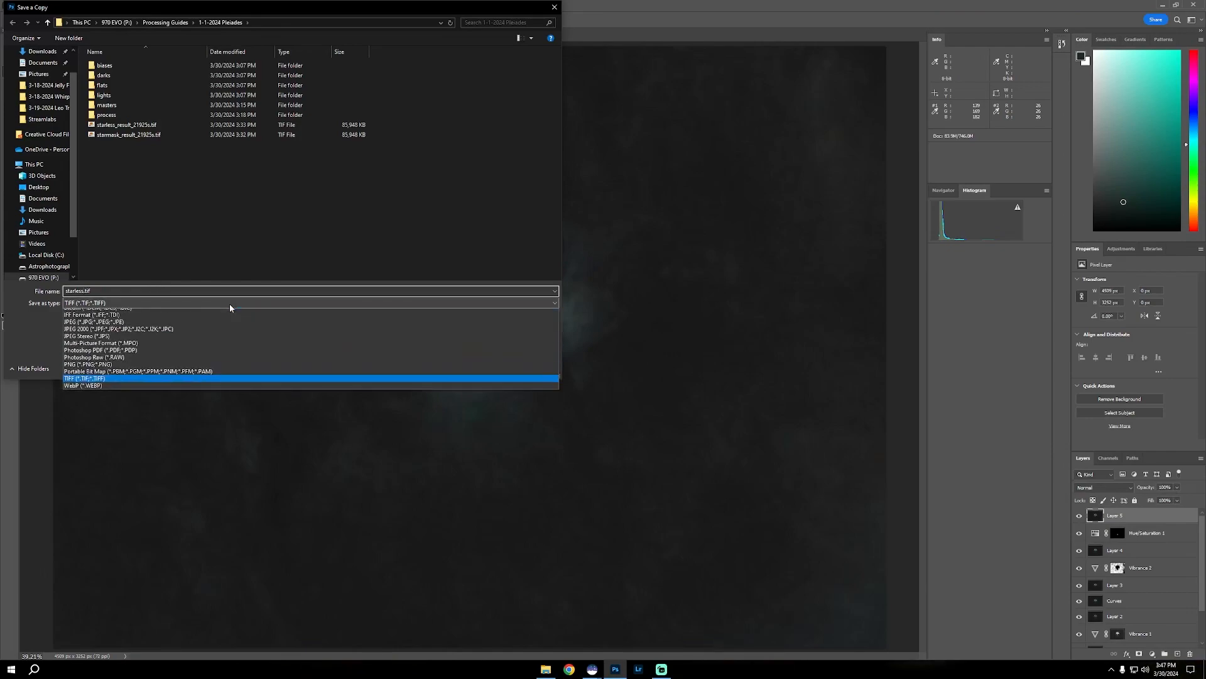
{"action": "left_click", "coordinate": [229, 304]}
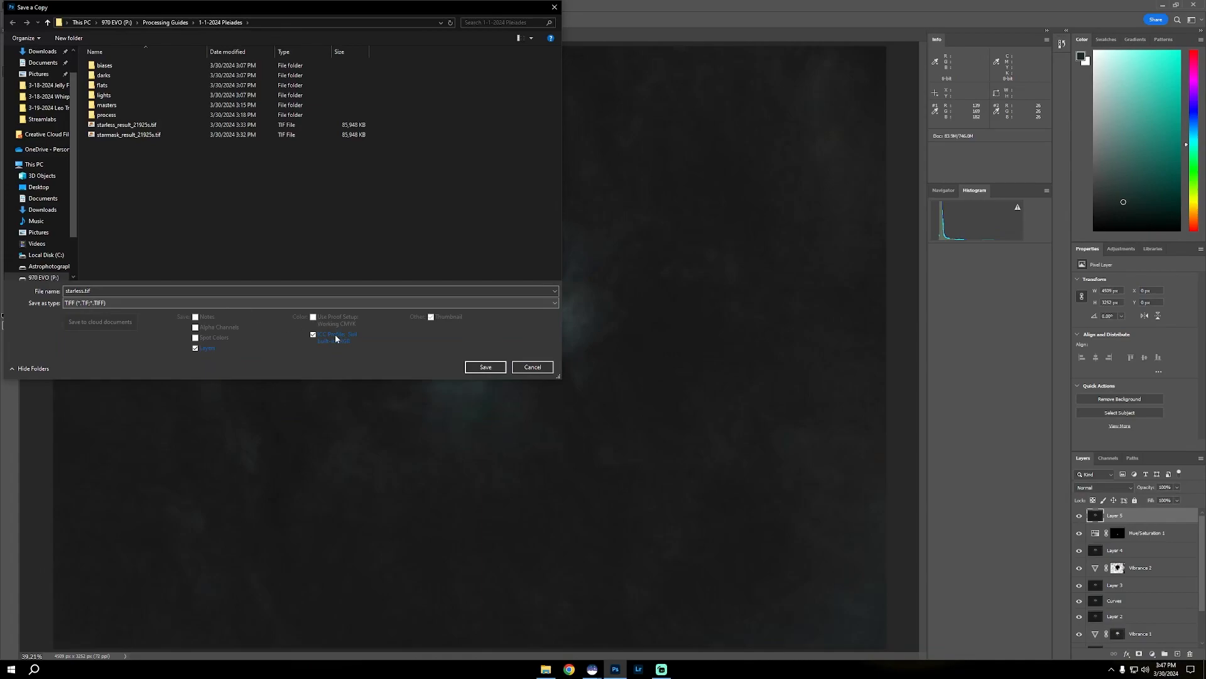
{"action": "left_click", "coordinate": [482, 366]}
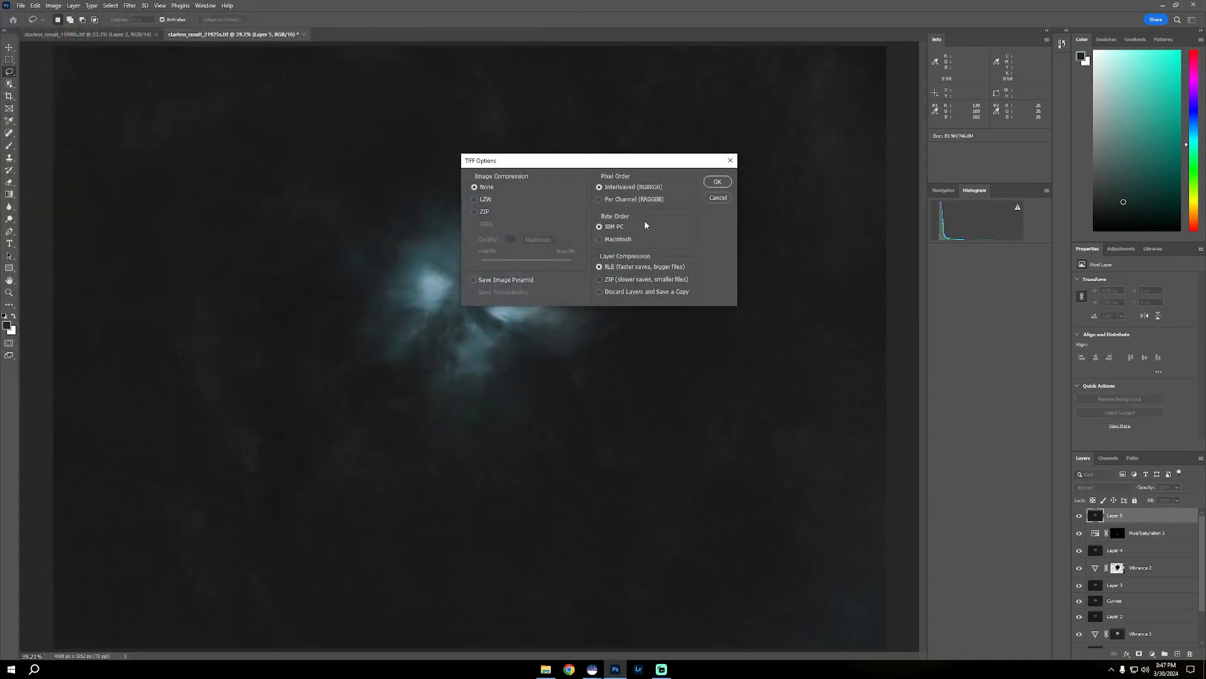
{"action": "left_click", "coordinate": [717, 182]}
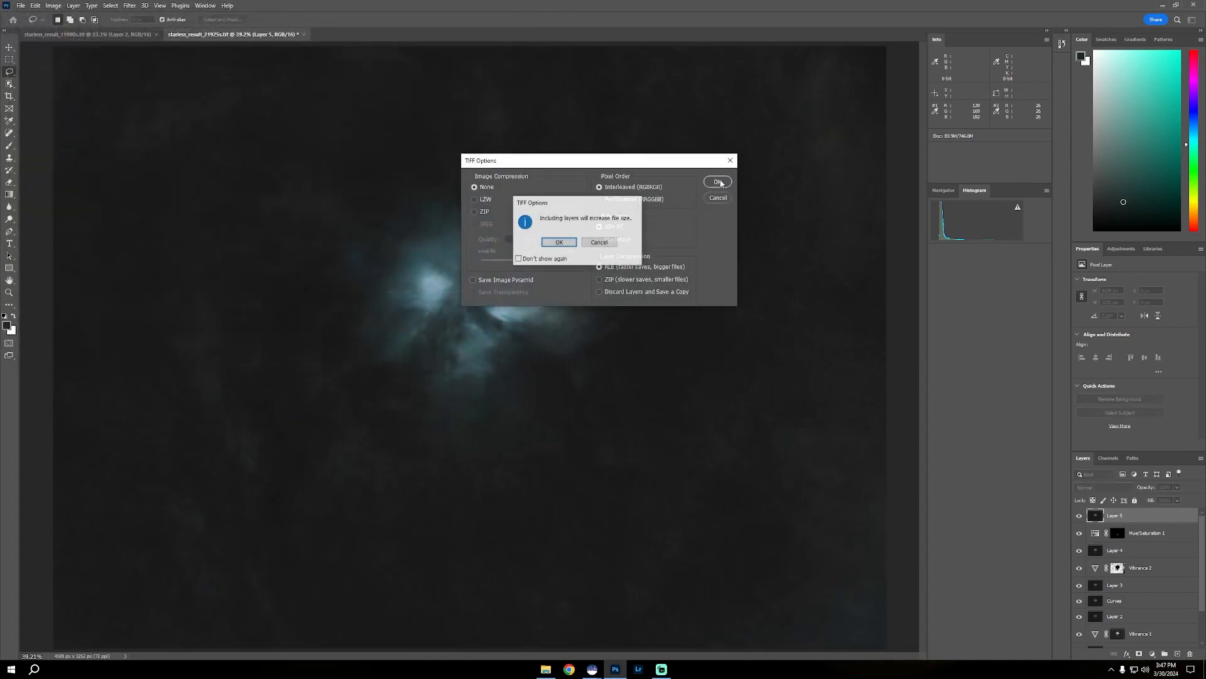
{"action": "key", "text": "Return"}
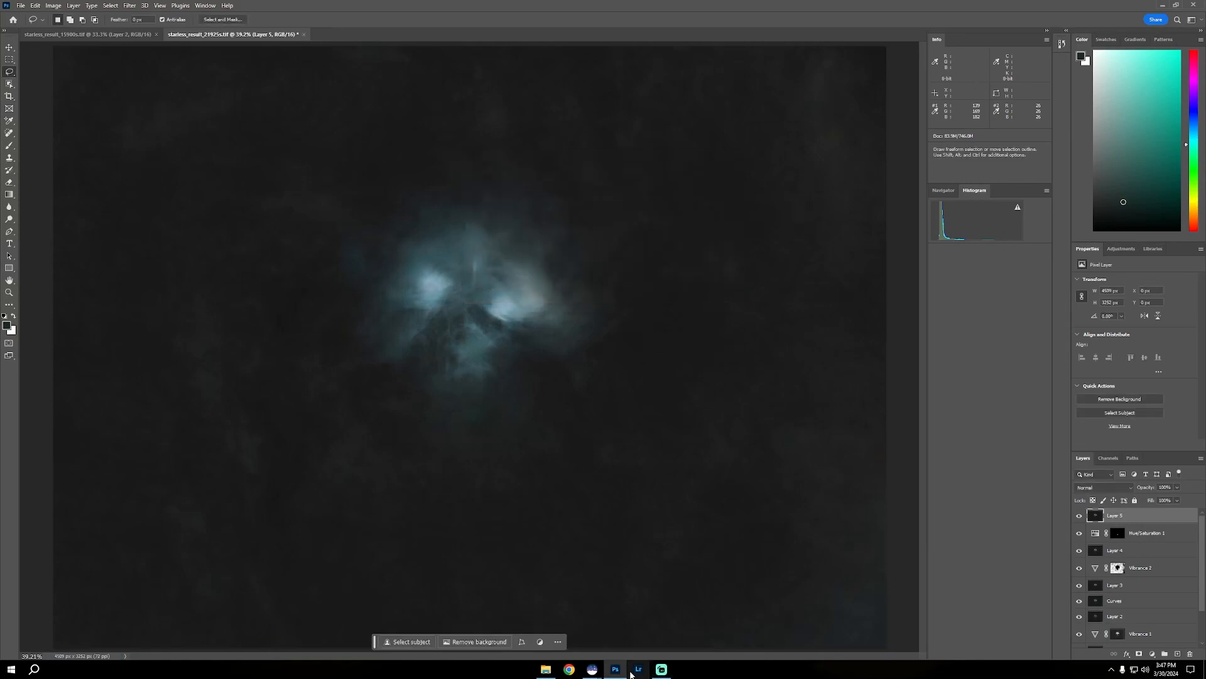
Switch to Siril and open starless.tif from the 1-1-2024 Pleiades folder.
{"action": "mouse_move", "coordinate": [594, 671]}
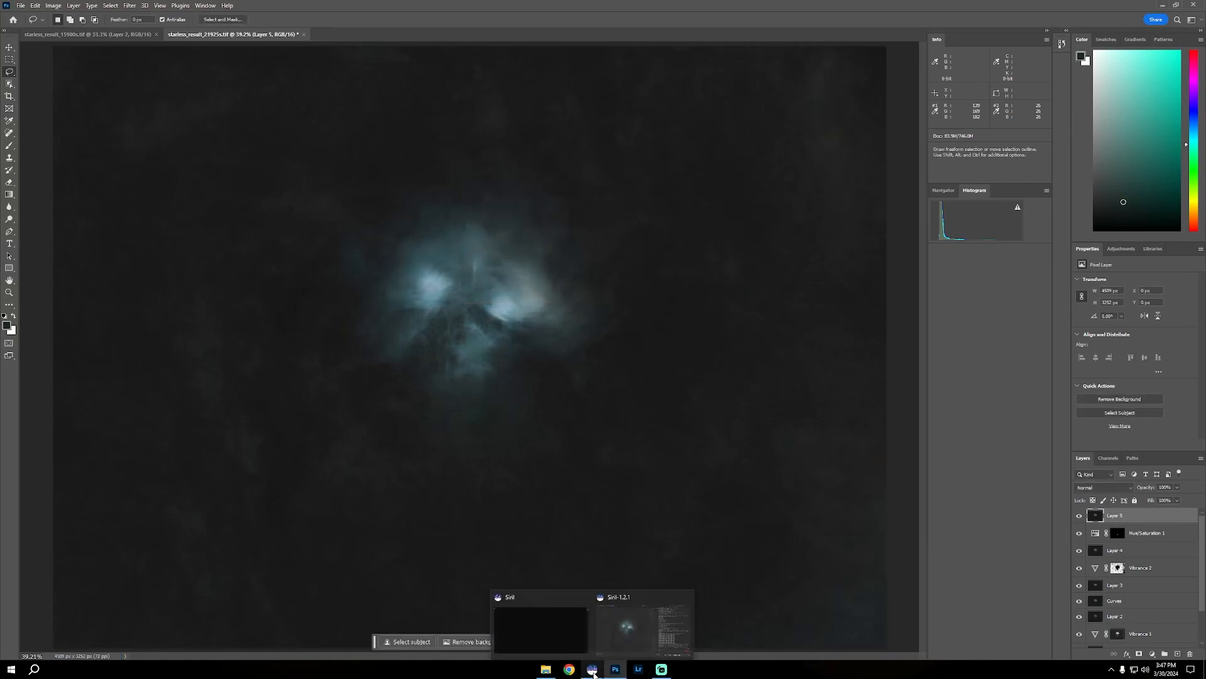
{"action": "left_click", "coordinate": [629, 634]}
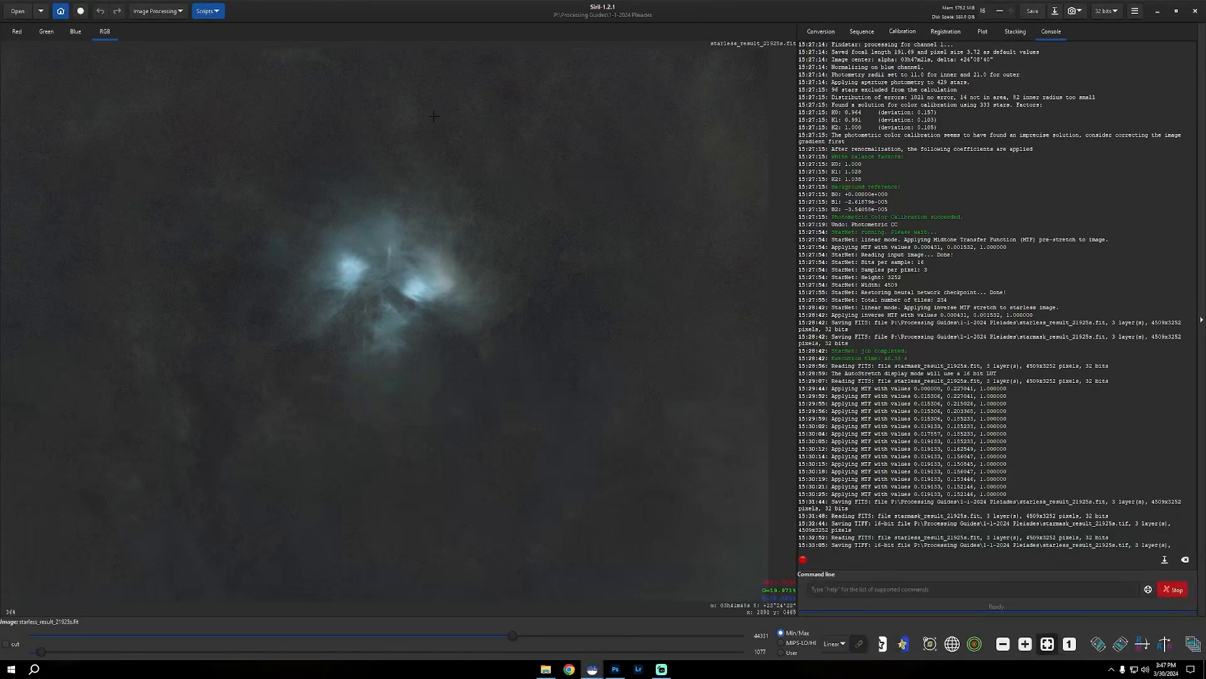
{"action": "left_click", "coordinate": [17, 11]}
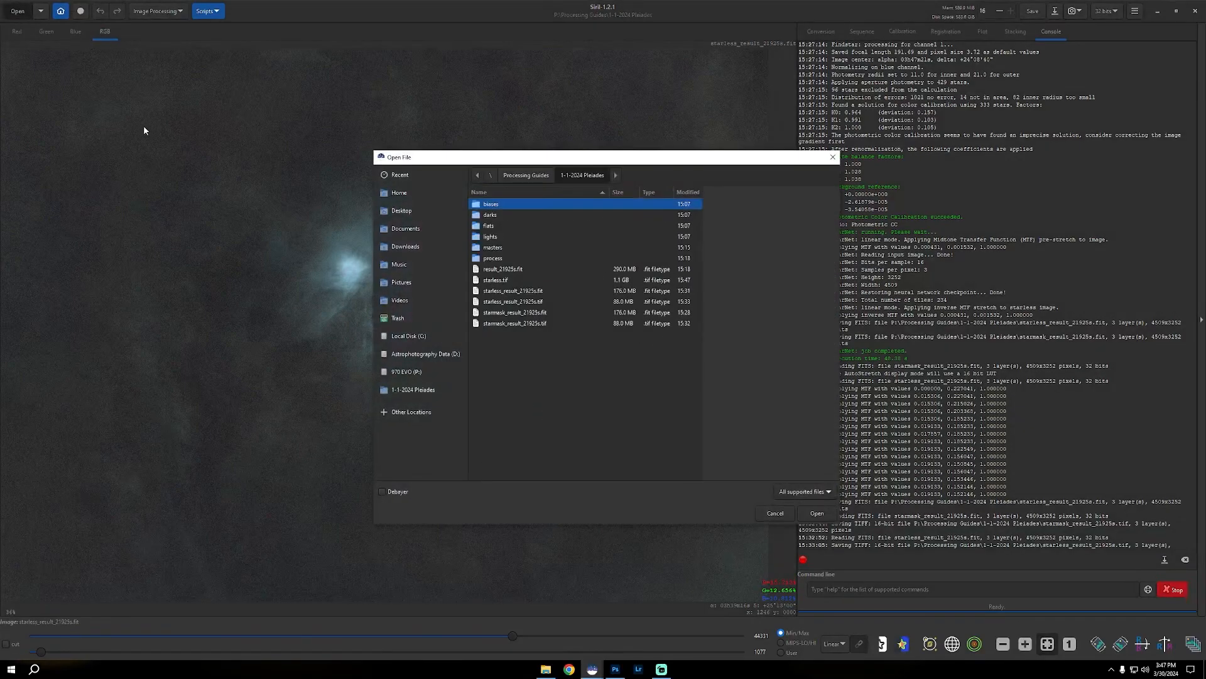
{"action": "left_click", "coordinate": [511, 281]}
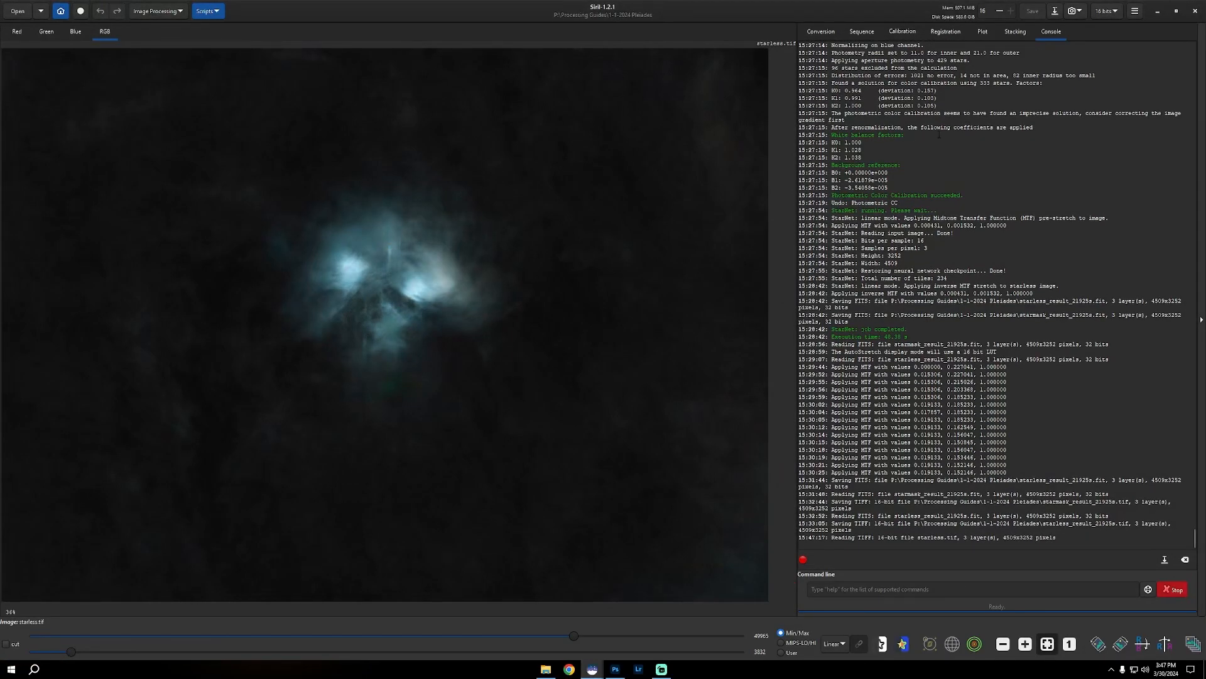
Save the image as the FITS file starless.fit in 32-bit floating point format and open that file.
{"action": "left_click", "coordinate": [1055, 14]}
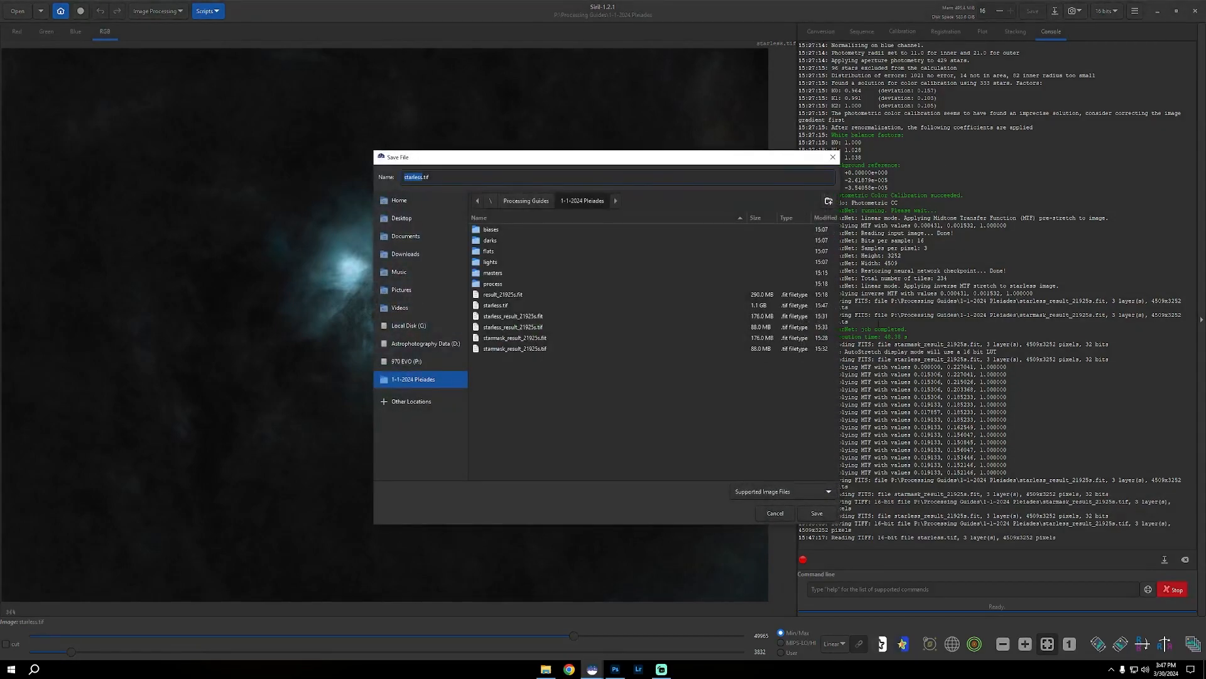
{"action": "left_click", "coordinate": [773, 492]}
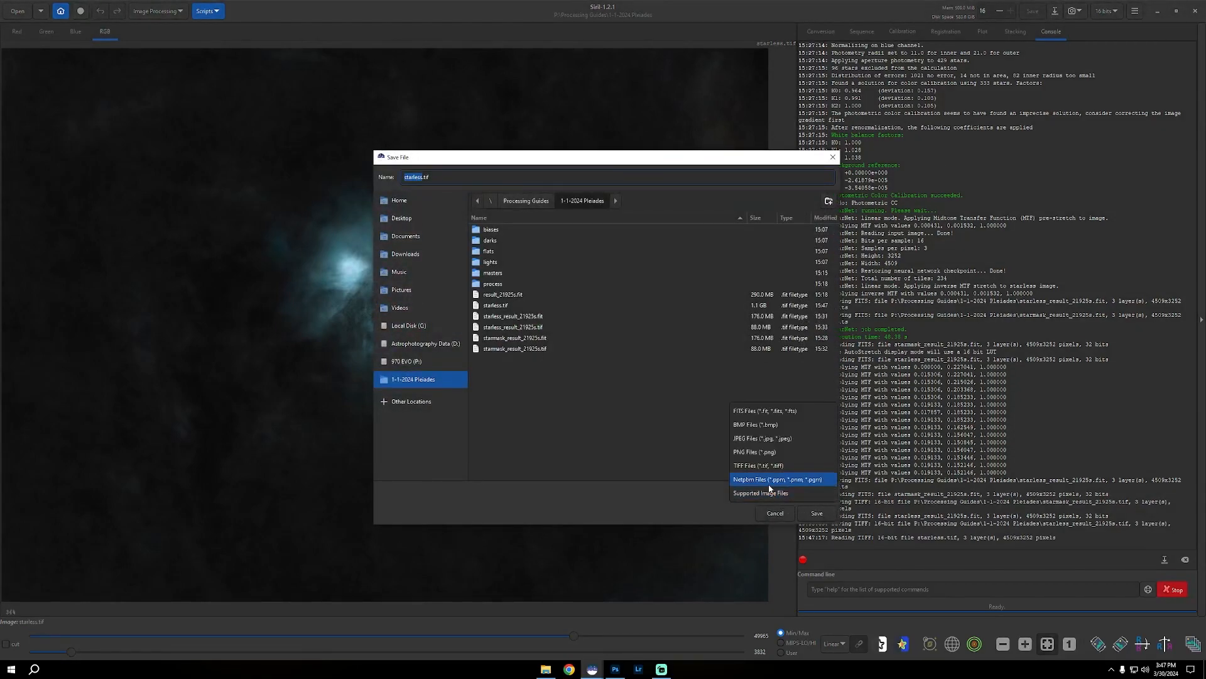
{"action": "left_click", "coordinate": [771, 412]}
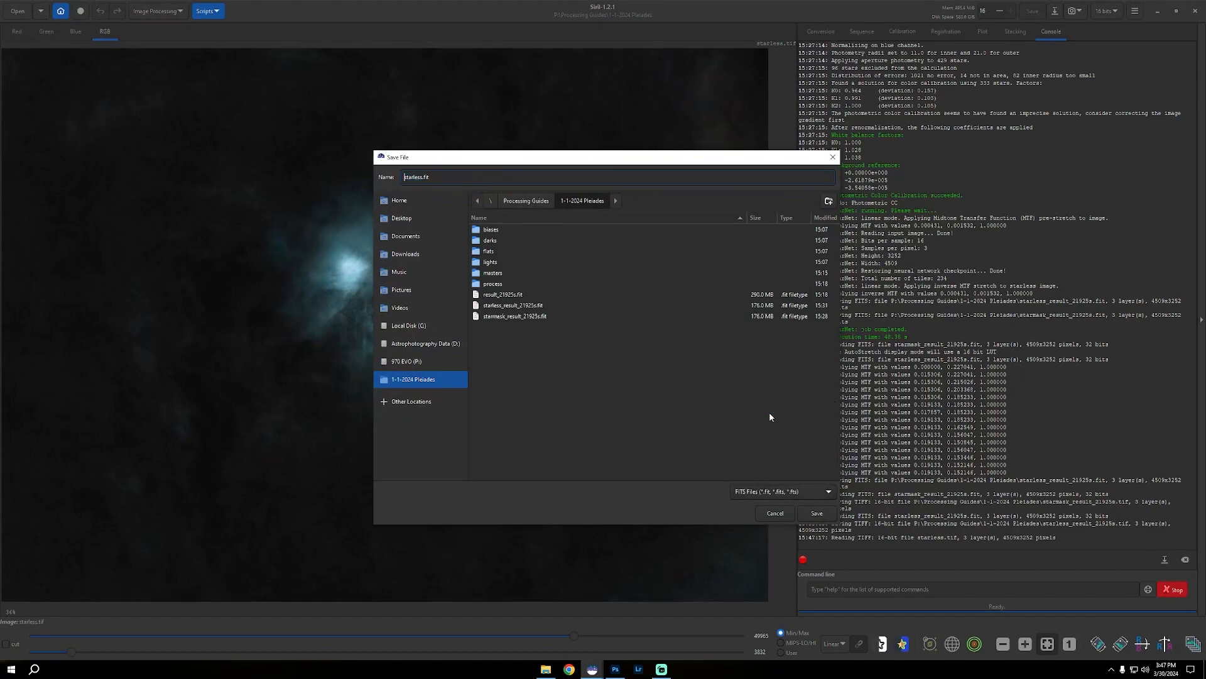
{"action": "left_click", "coordinate": [817, 514]}
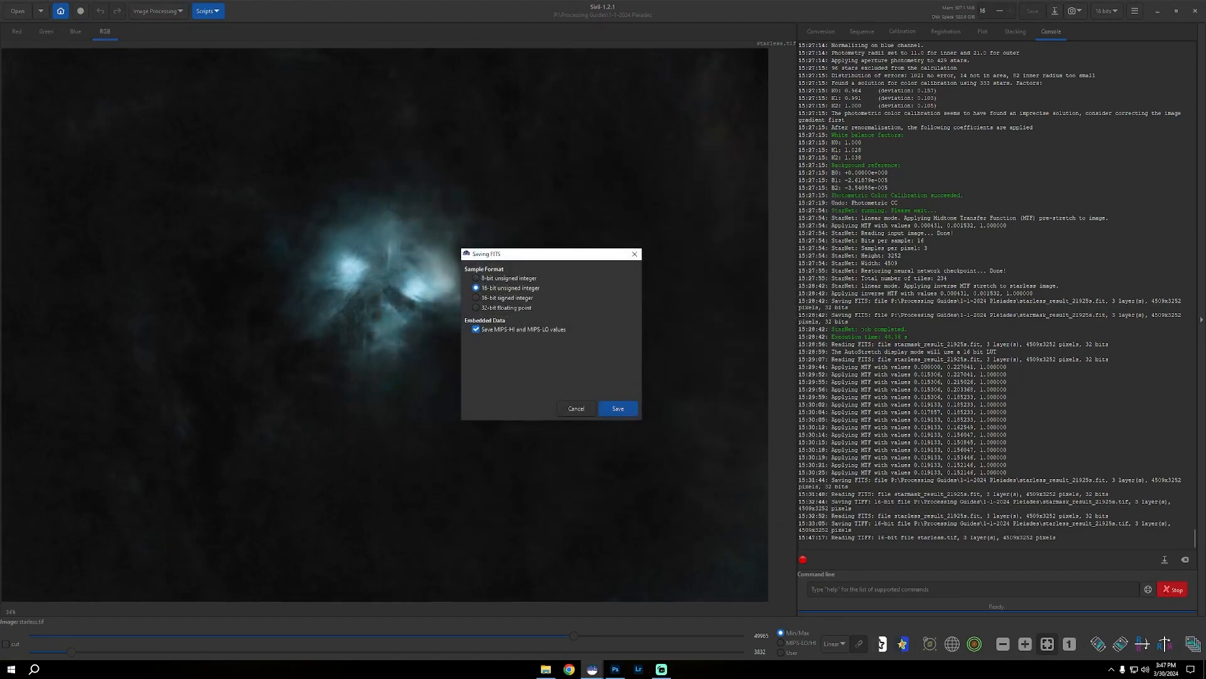
{"action": "left_click", "coordinate": [476, 307]}
{"action": "left_click", "coordinate": [617, 408]}
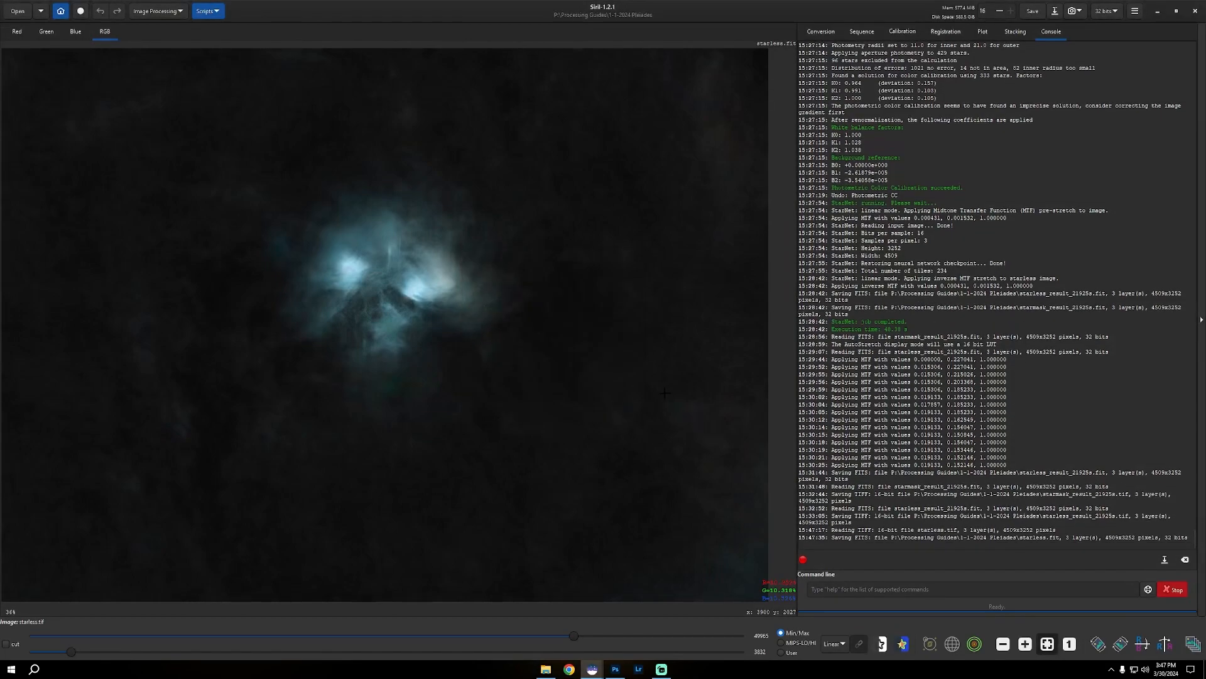
{"action": "left_click", "coordinate": [17, 11]}
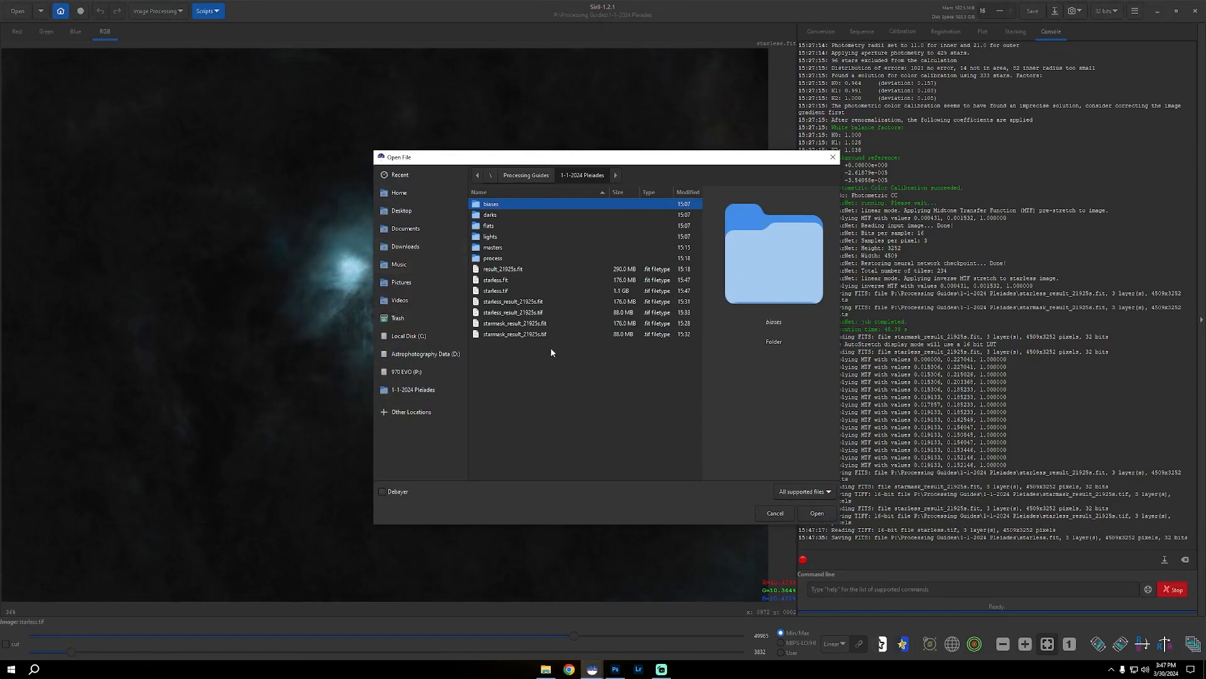
{"action": "left_click", "coordinate": [506, 280]}
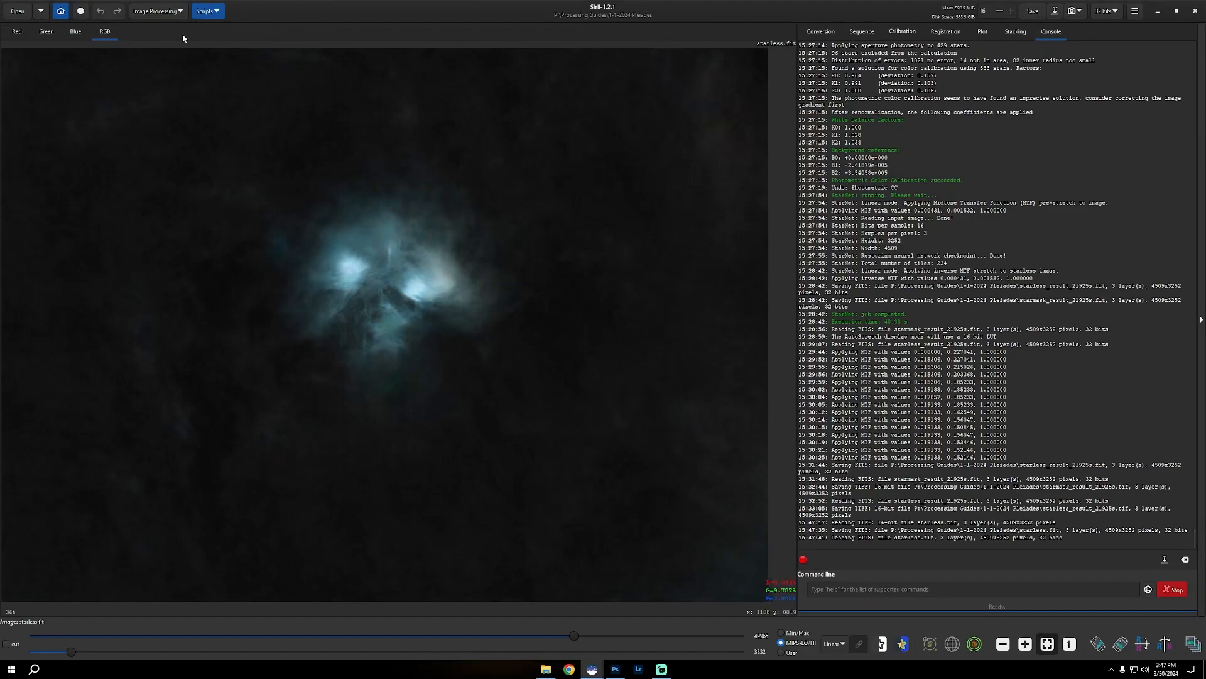
Open Star Recomposition and load starless.fit from the 1-1-2024 Pleiades folder as the background image.
{"action": "left_click", "coordinate": [172, 14]}
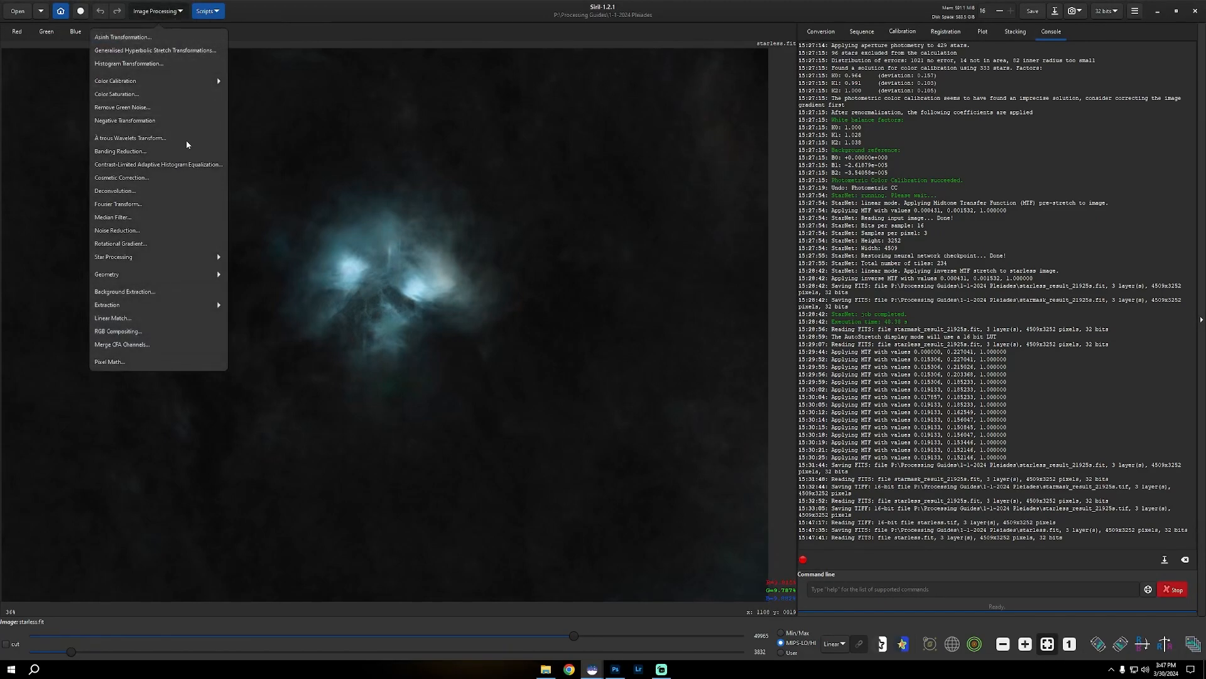
{"action": "left_click", "coordinate": [163, 258]}
{"action": "left_click", "coordinate": [134, 66]}
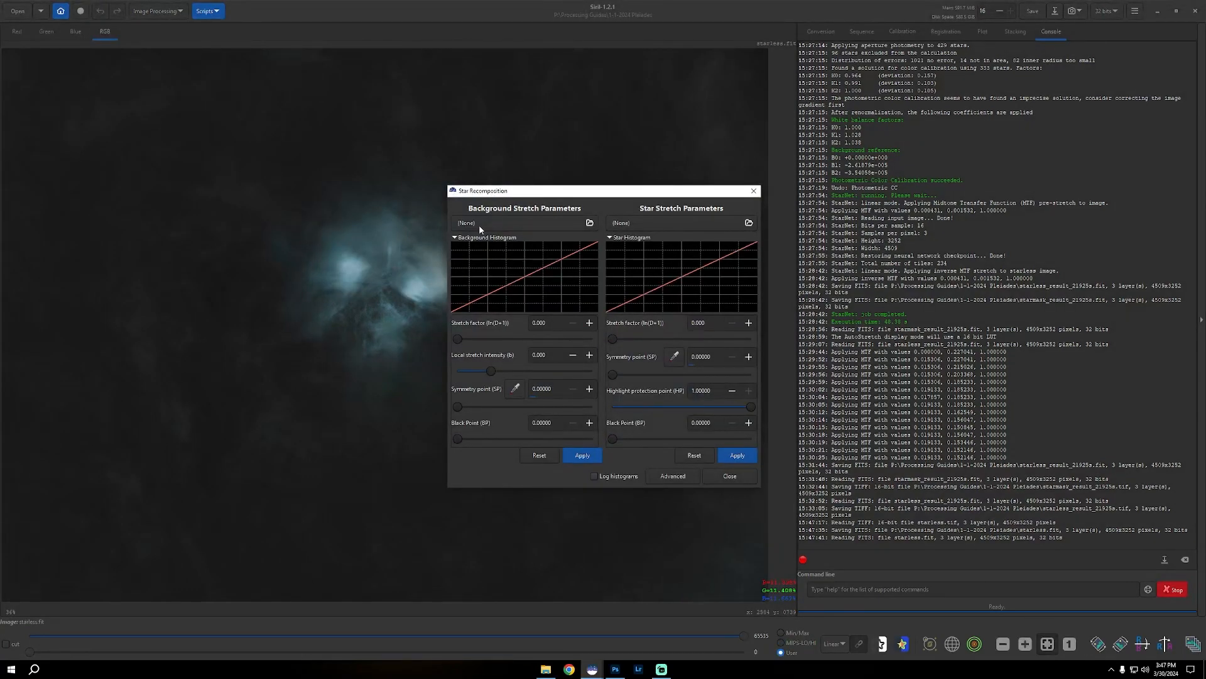
{"action": "left_click", "coordinate": [512, 224]}
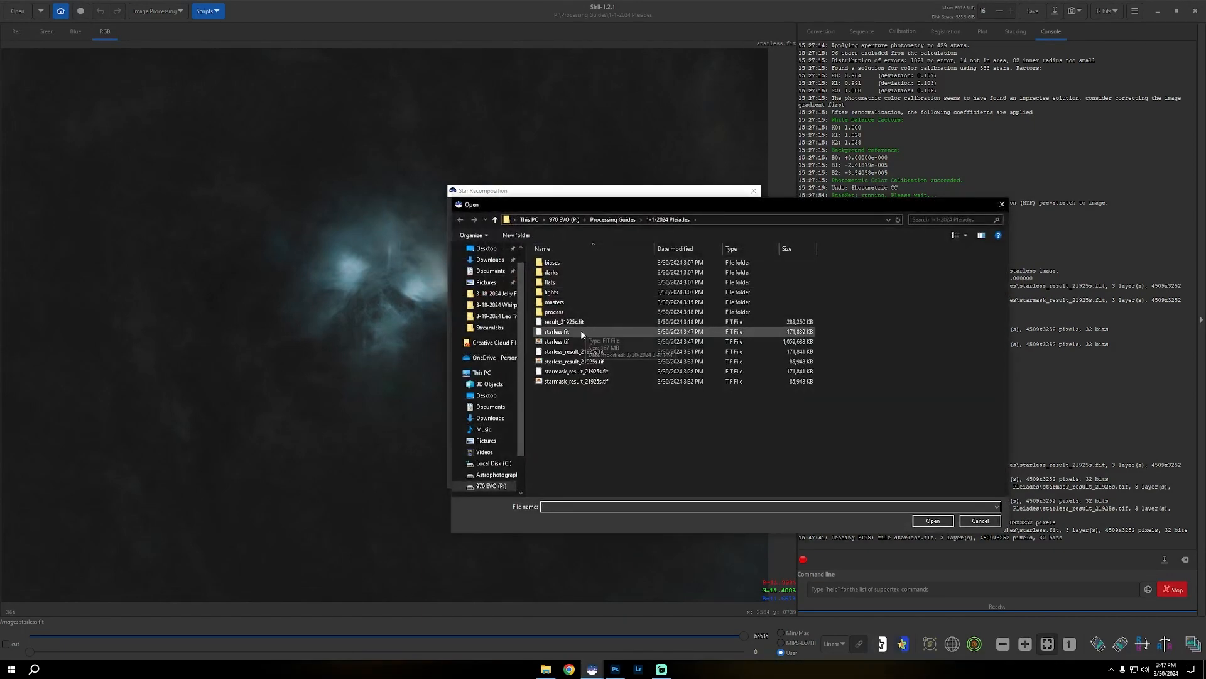
{"action": "double_click", "coordinate": [557, 332]}
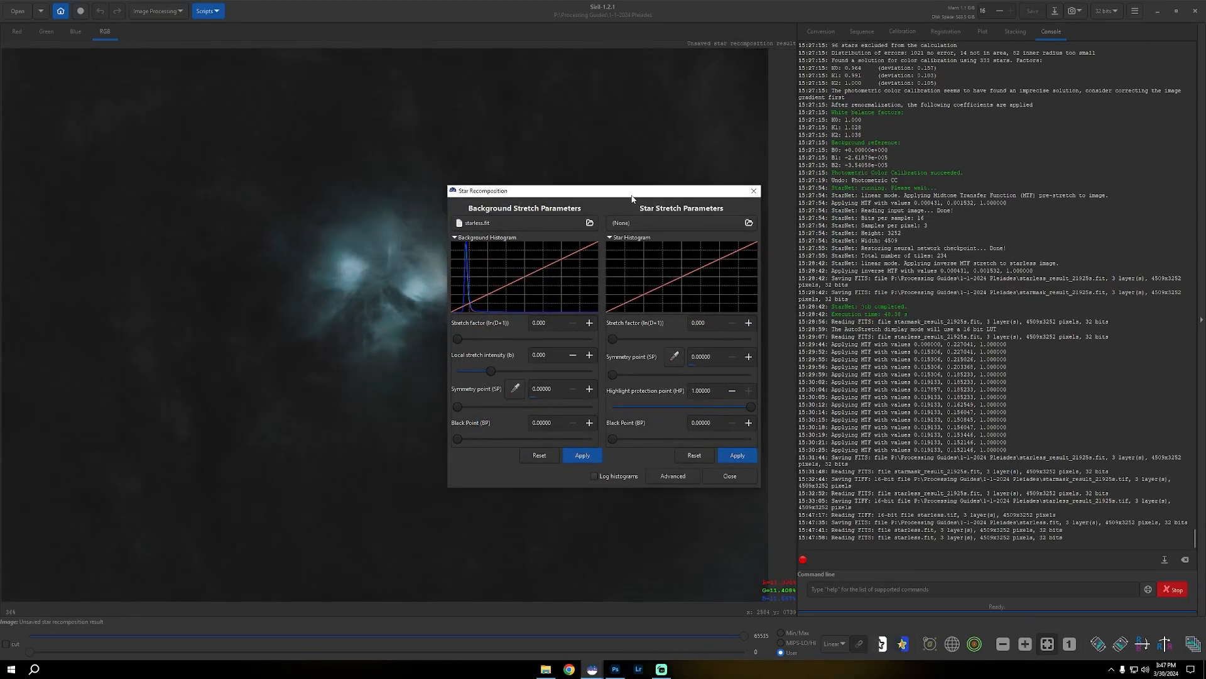
Try to load starmask_result_21925s.tif as the star image in Star Recomposition.
{"action": "left_click_drag", "start_coordinate": [632, 199], "coordinate": [965, 176]}
{"action": "left_click", "coordinate": [997, 201]}
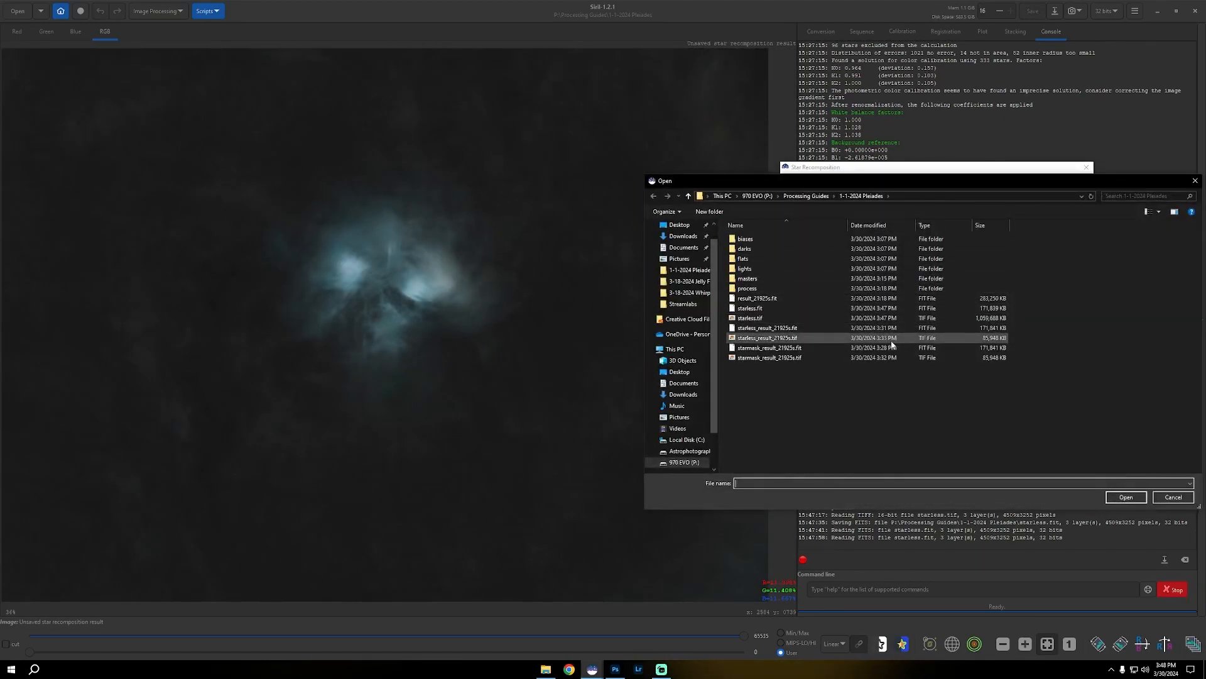
{"action": "double_click", "coordinate": [813, 357]}
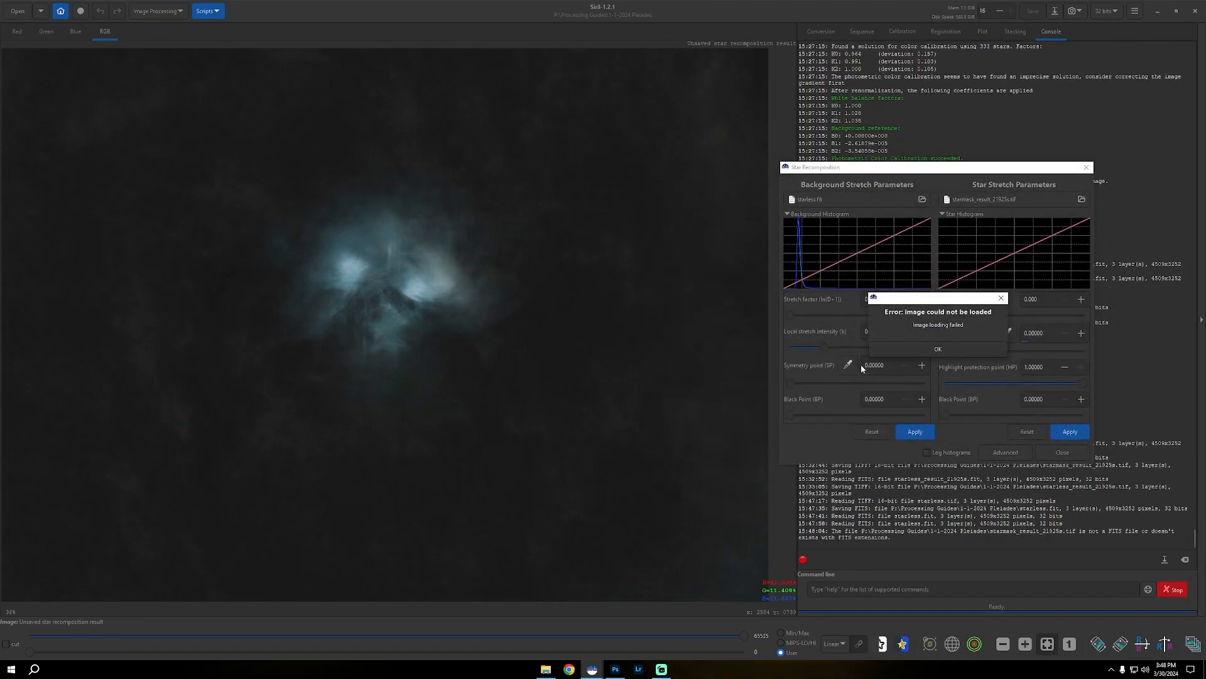
{"action": "left_click", "coordinate": [933, 350]}
Load starmask_result_21925s.fit as the star image and apply a star stretch factor of 2.500.
{"action": "left_click", "coordinate": [994, 200]}
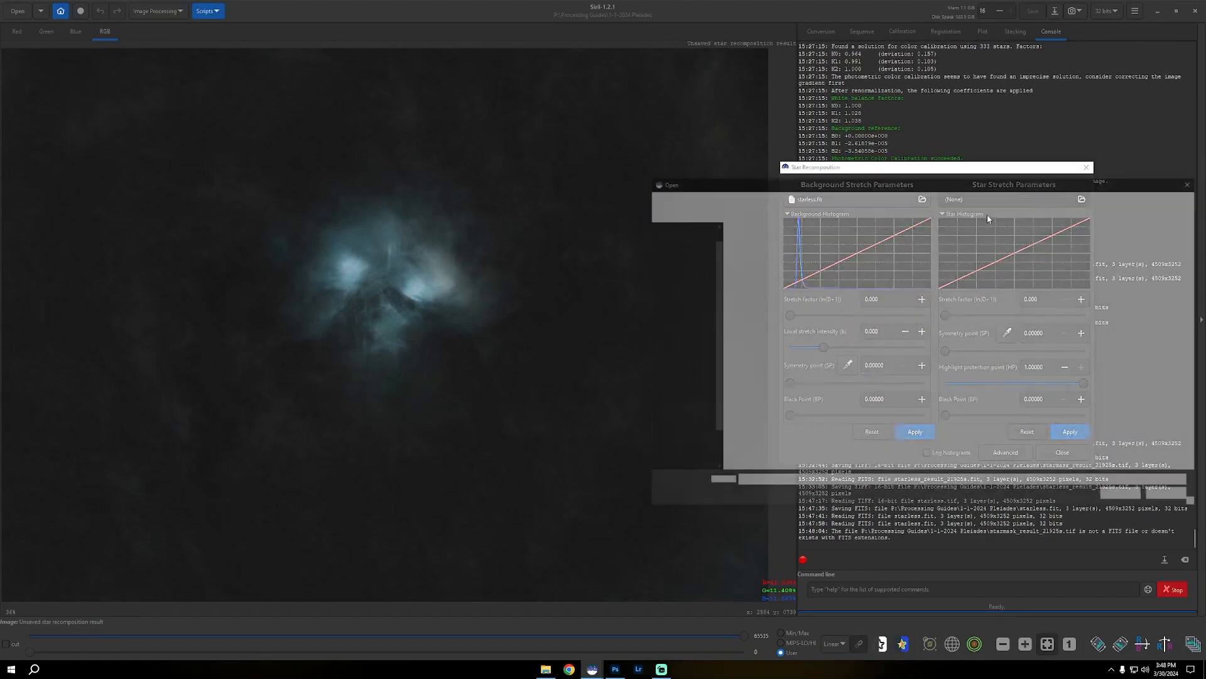
{"action": "double_click", "coordinate": [813, 348]}
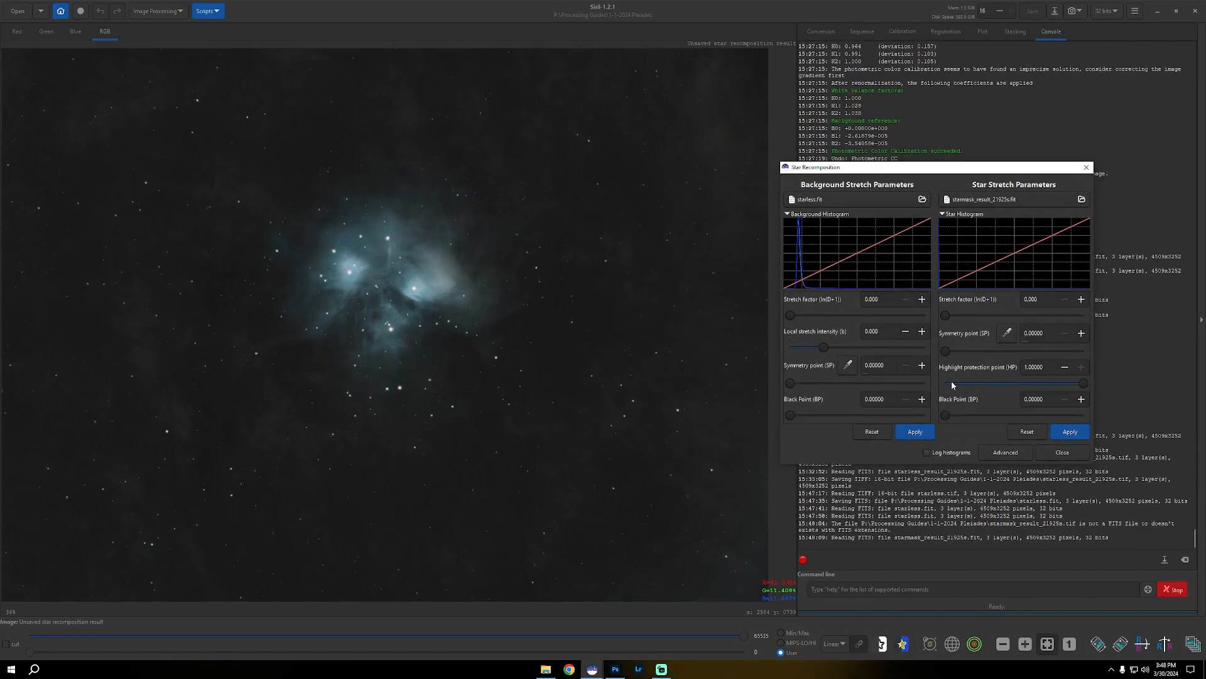
{"action": "left_click_drag", "start_coordinate": [946, 315], "coordinate": [983, 319]}
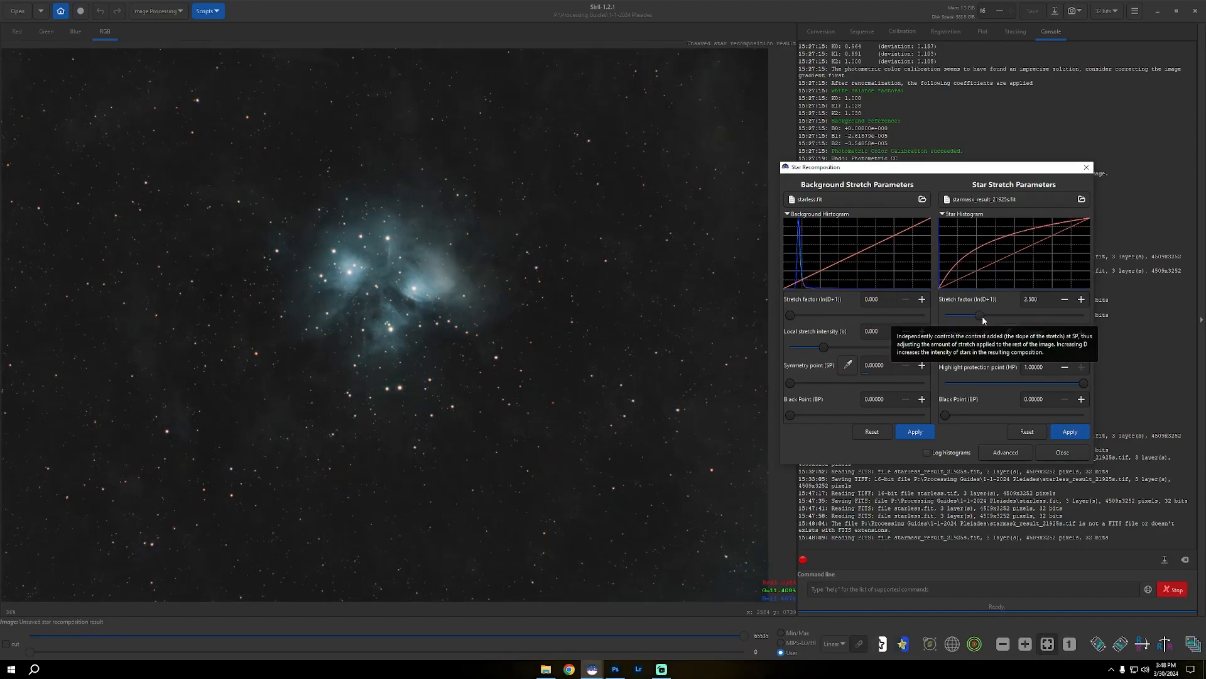
{"action": "left_click_drag", "start_coordinate": [862, 170], "coordinate": [902, 155]}
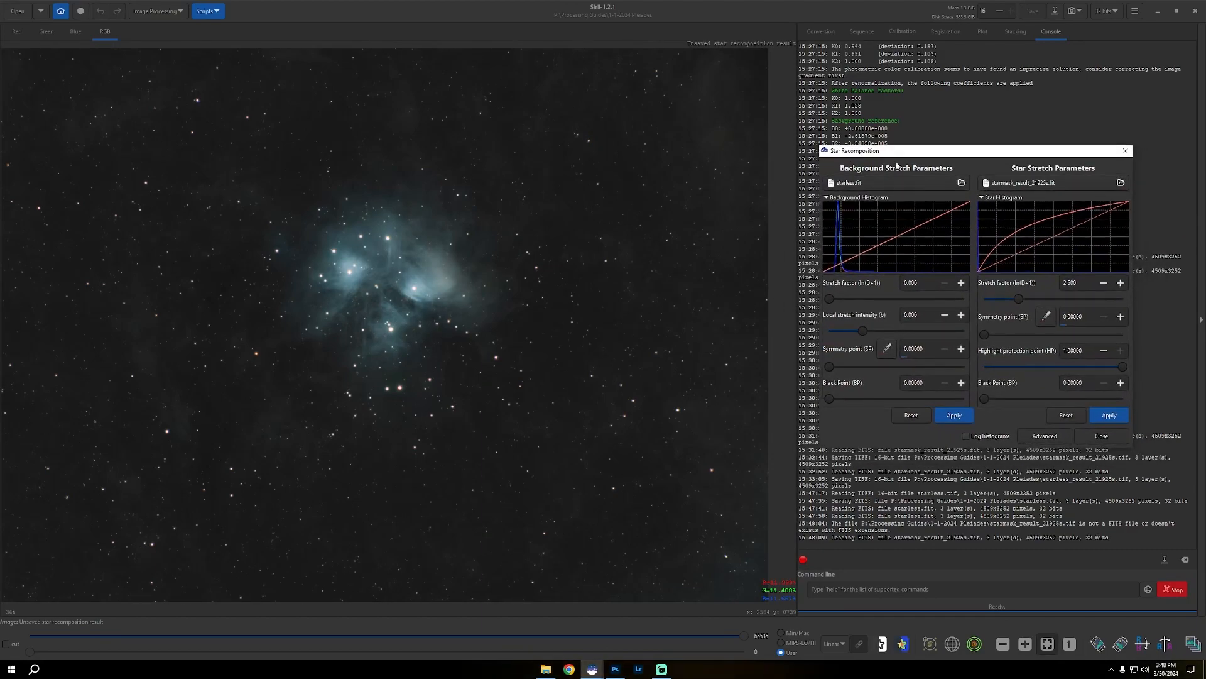
{"action": "left_click", "coordinate": [1109, 416]}
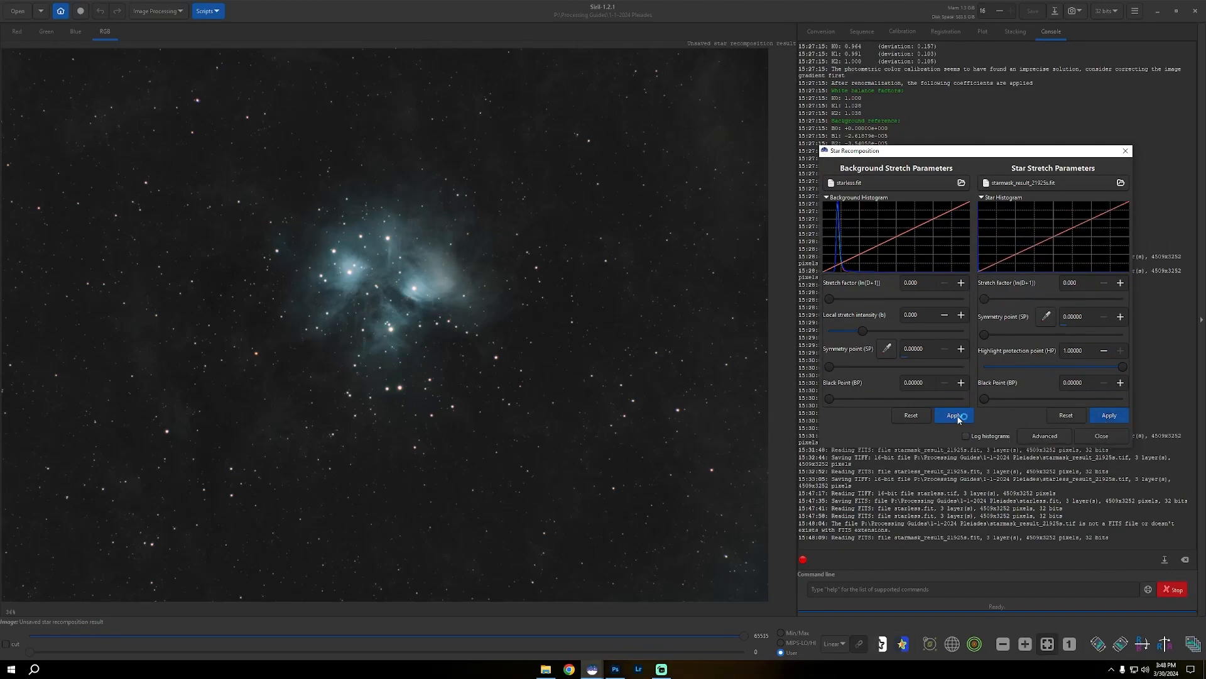
{"action": "left_click", "coordinate": [1100, 436]}
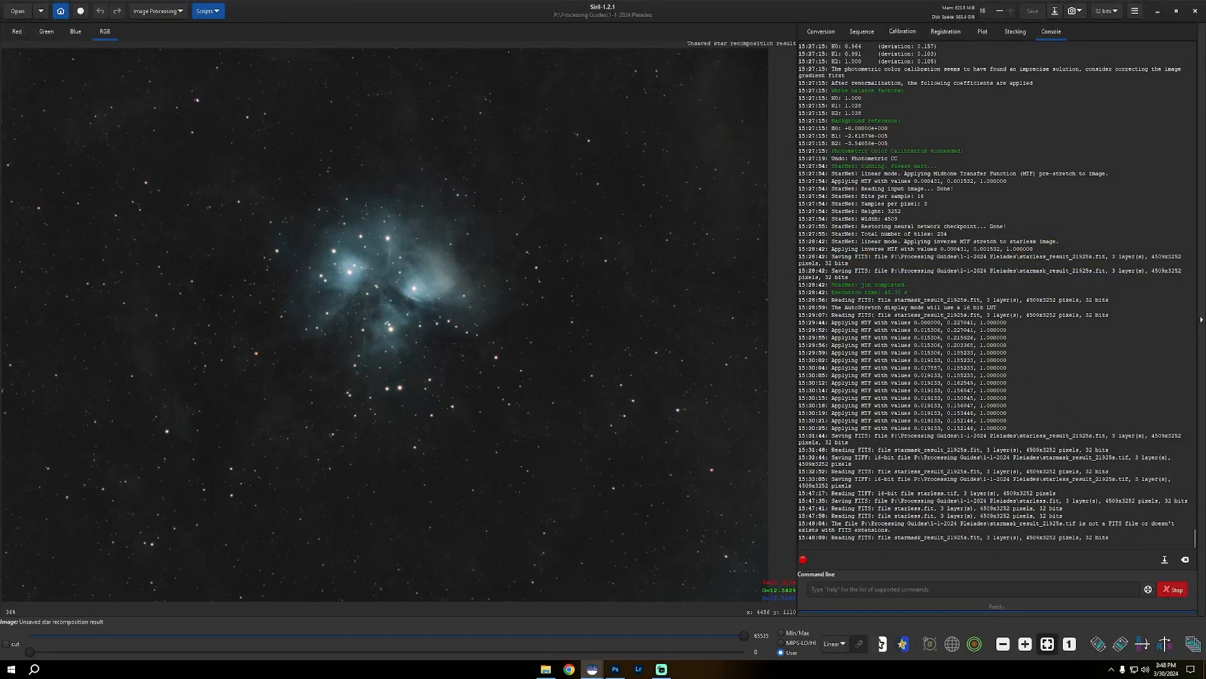
Save the recombined image as the 16-bit unsigned, uncompressed TIFF file Siril Edit.tif in the 1-1-2024 Pleiades folder.
{"action": "left_click", "coordinate": [1055, 12]}
{"action": "left_click", "coordinate": [774, 492]}
{"action": "left_click", "coordinate": [770, 467]}
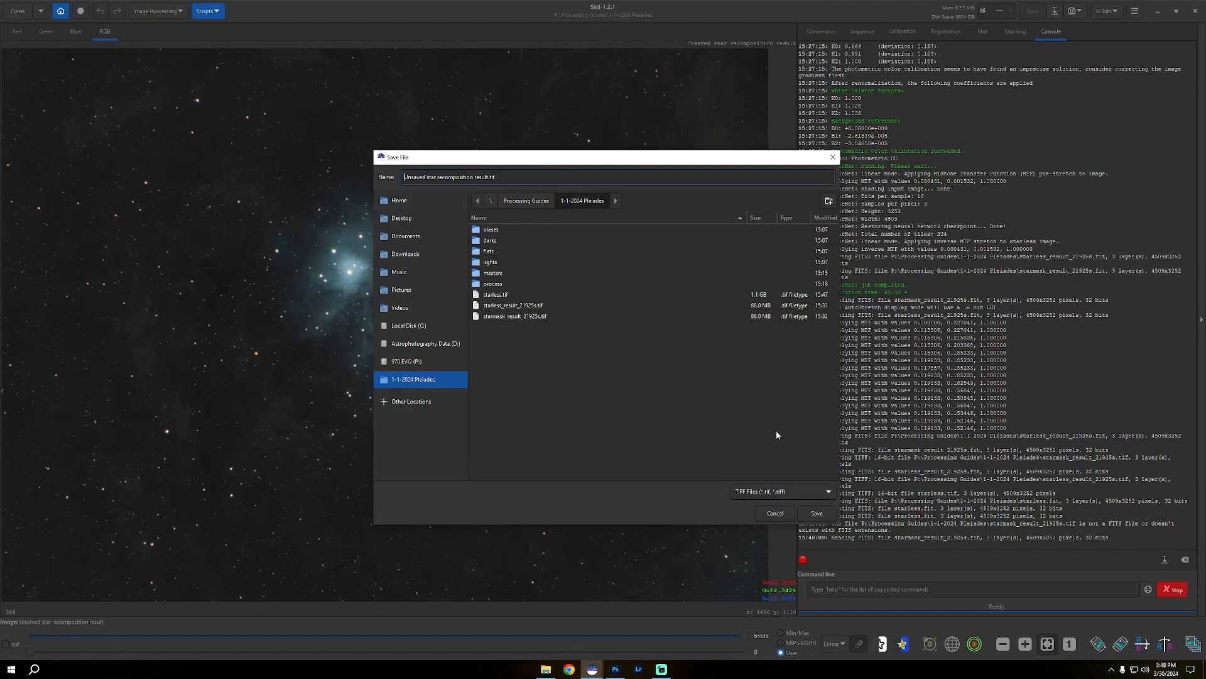
{"action": "left_click_drag", "start_coordinate": [403, 177], "coordinate": [487, 177]}
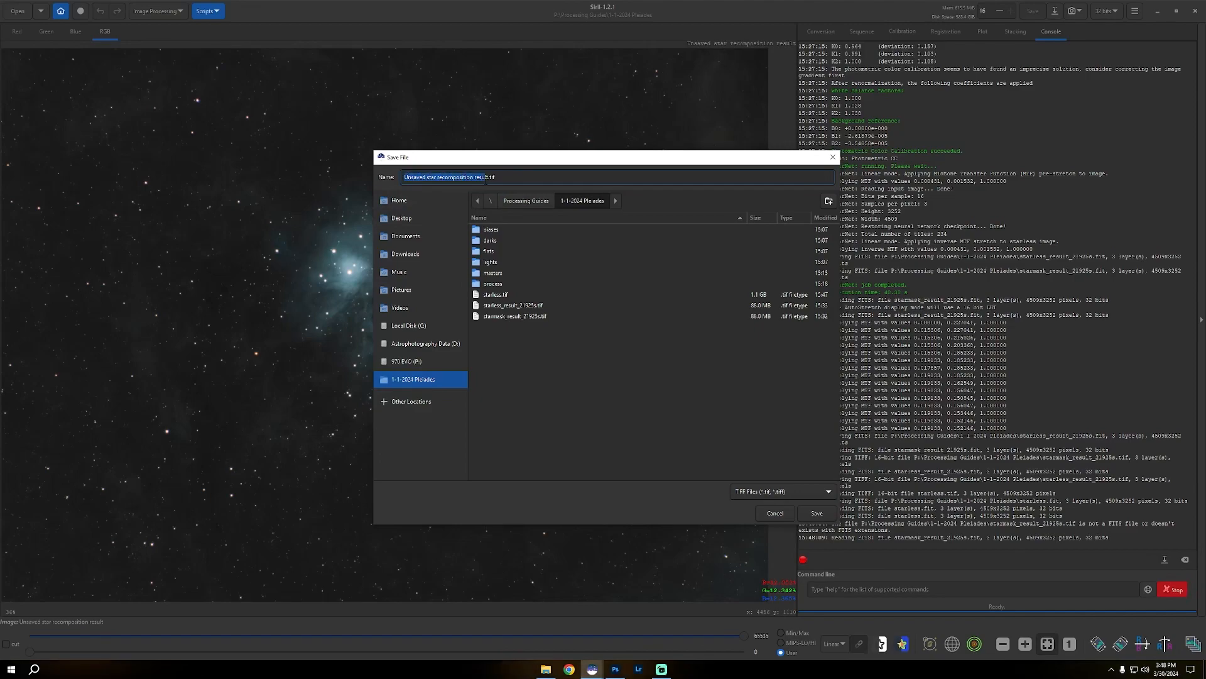
{"action": "type", "text": "Siril Ed"}
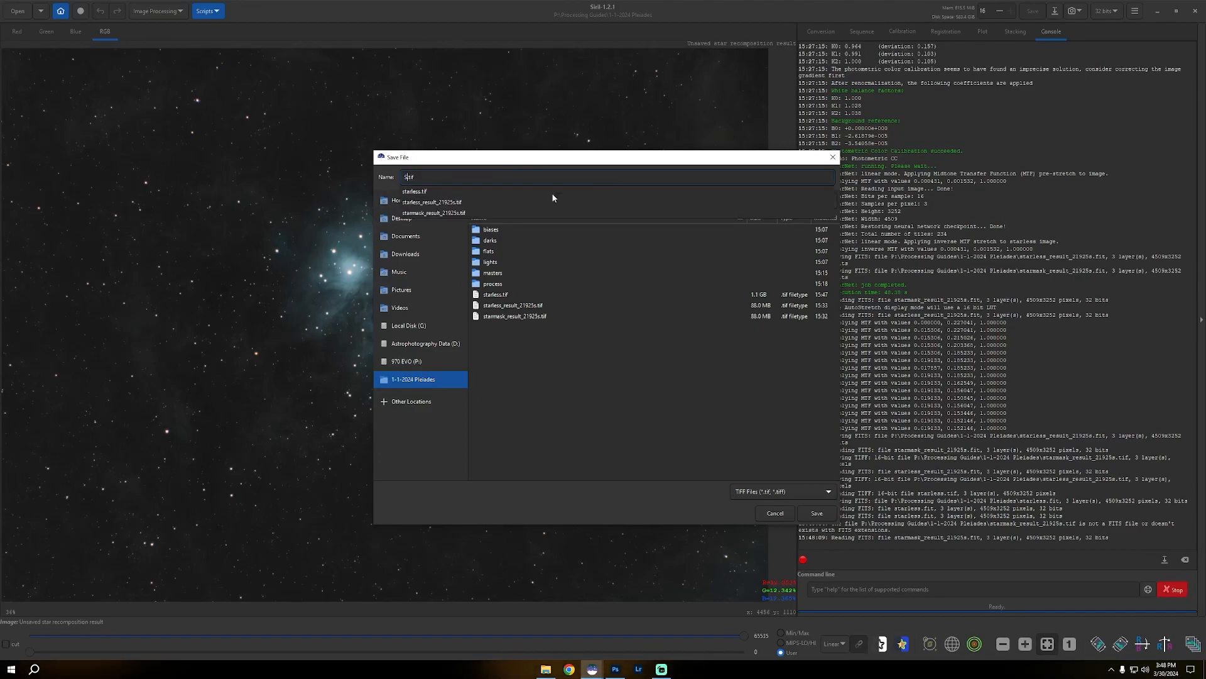
{"action": "type", "text": "it"}
{"action": "key", "text": "Return"}
{"action": "left_click", "coordinate": [528, 314]}
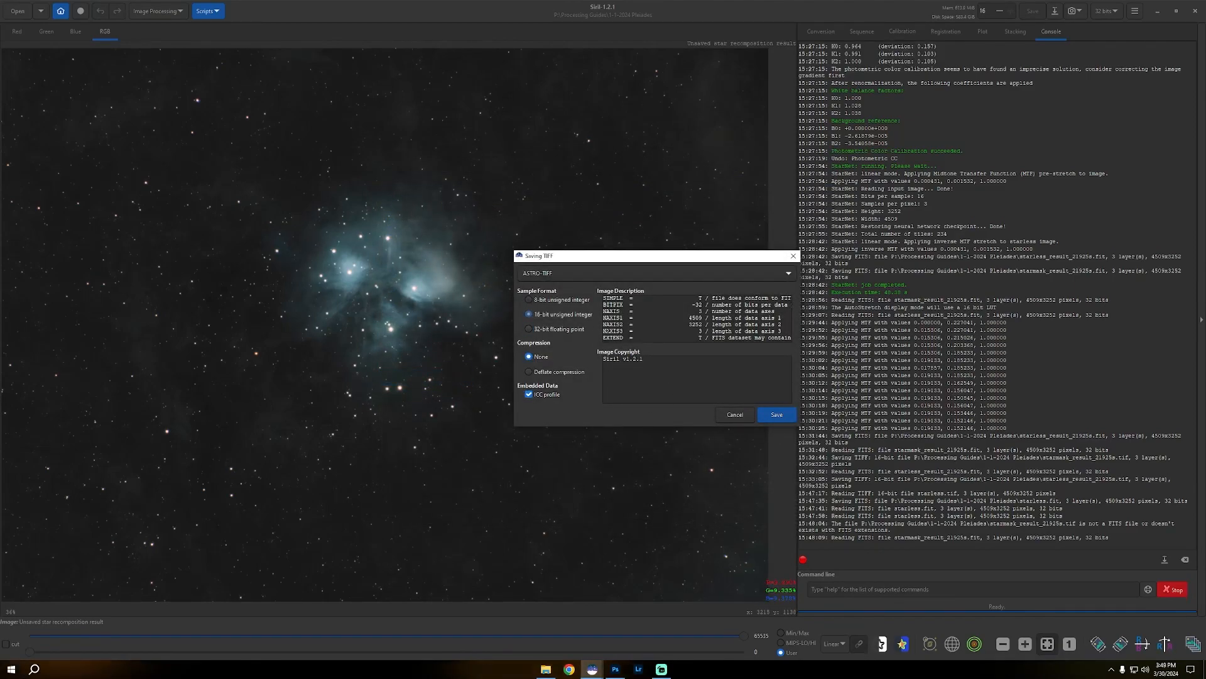
{"action": "left_click", "coordinate": [778, 416]}
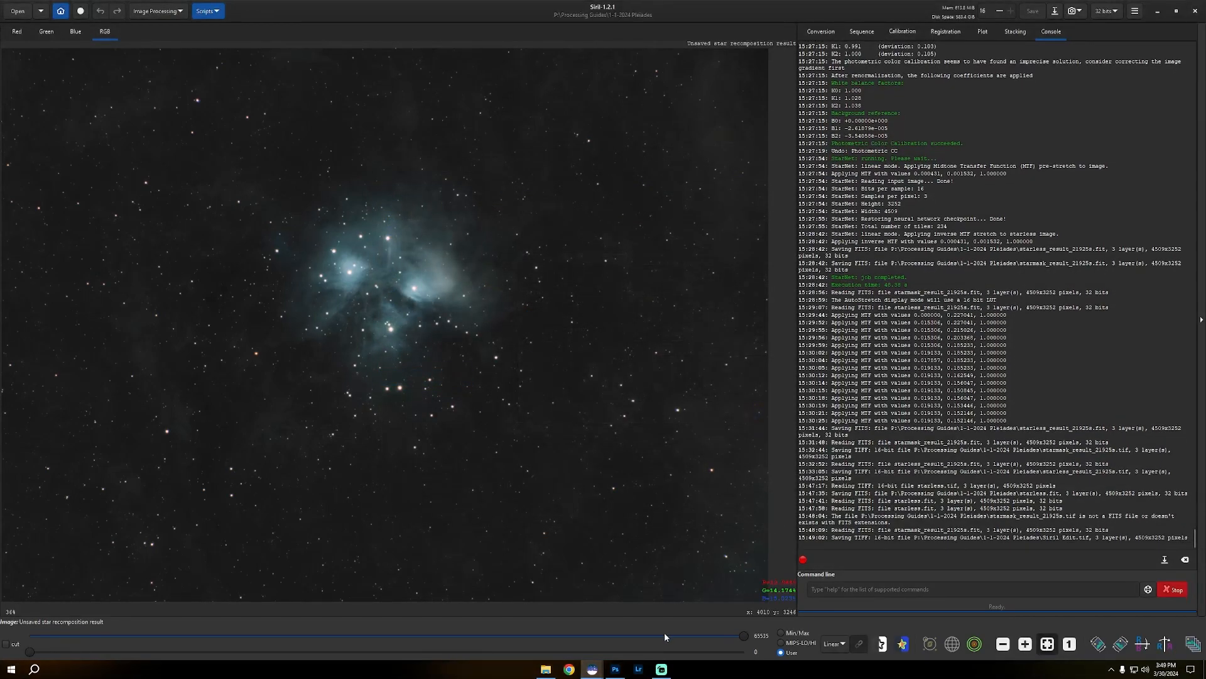
Switch to Photoshop and open Siril Edit.tif from the 1-1-2024 Pleiades folder as a new document.
{"action": "left_click", "coordinate": [616, 669]}
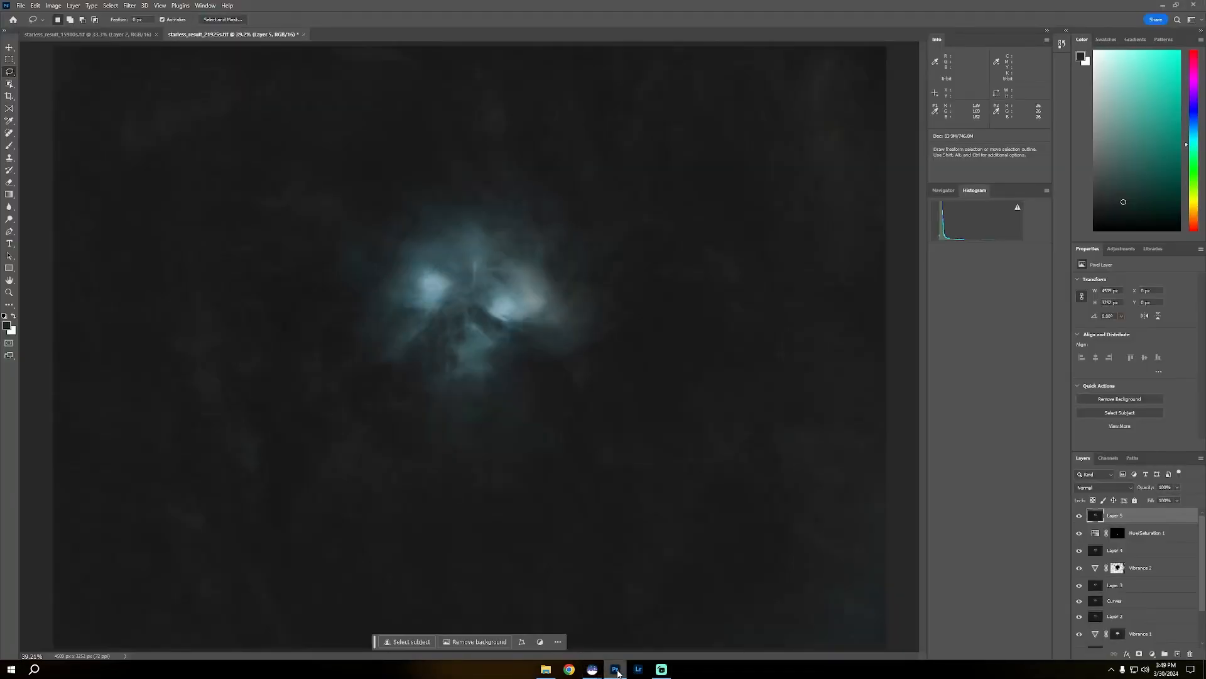
{"action": "right_click", "coordinate": [335, 35]}
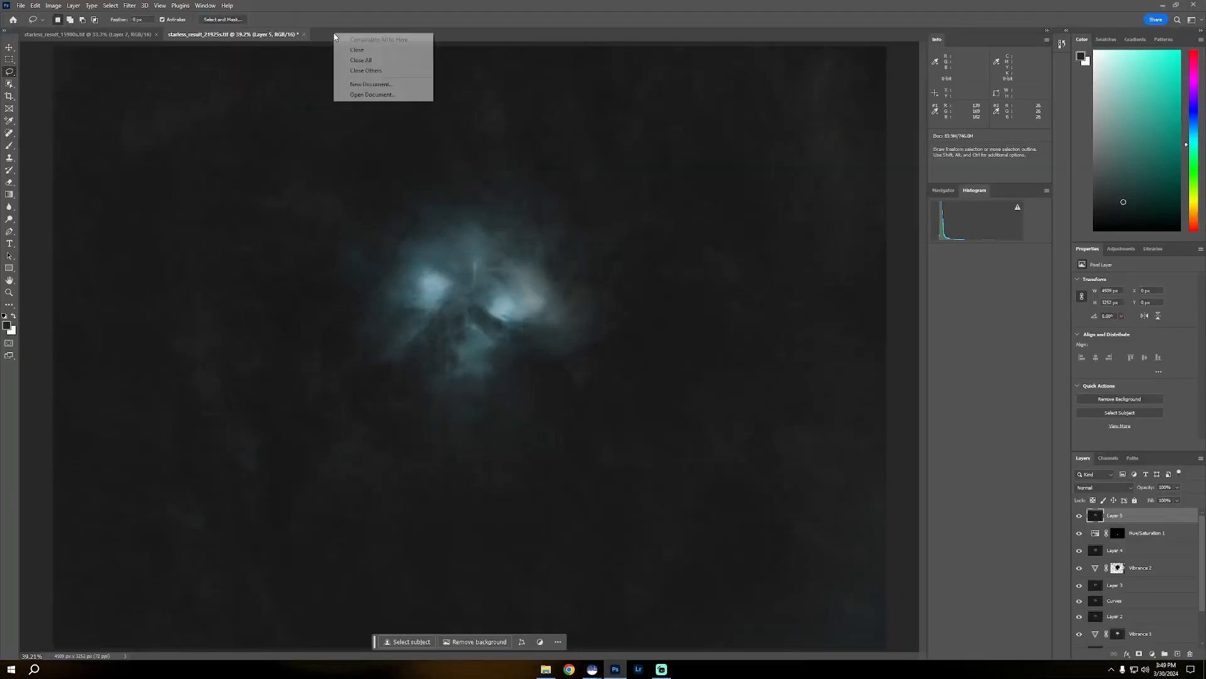
{"action": "left_click", "coordinate": [372, 94]}
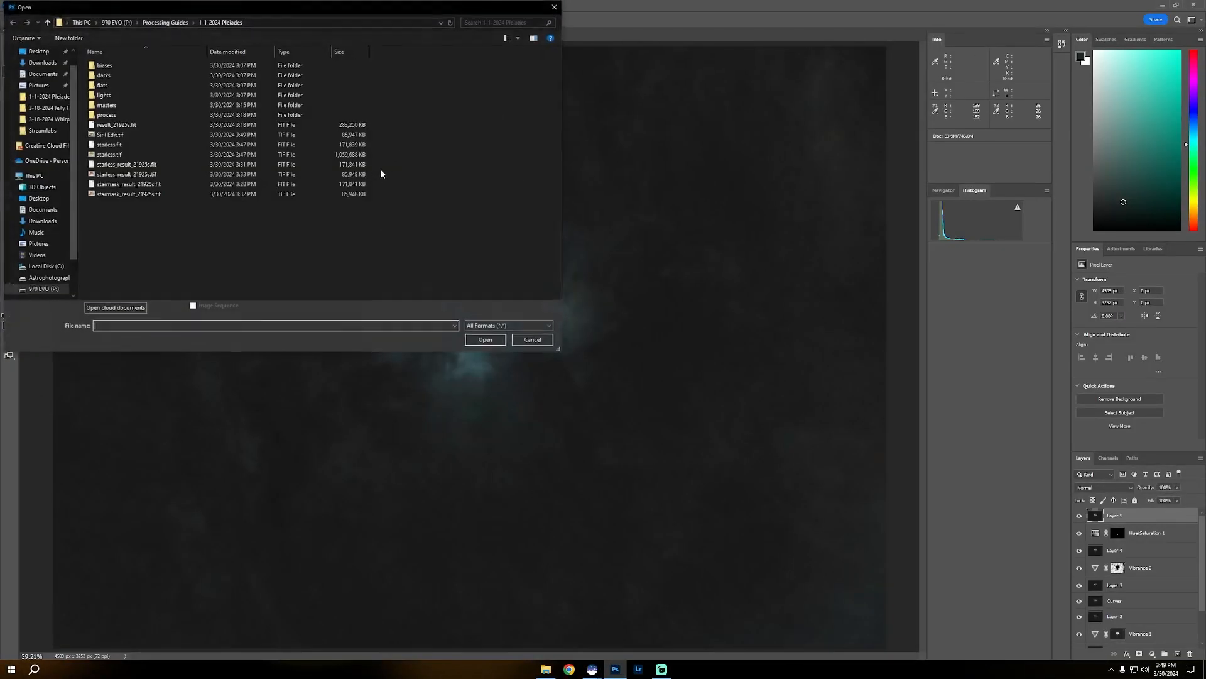
{"action": "double_click", "coordinate": [134, 134]}
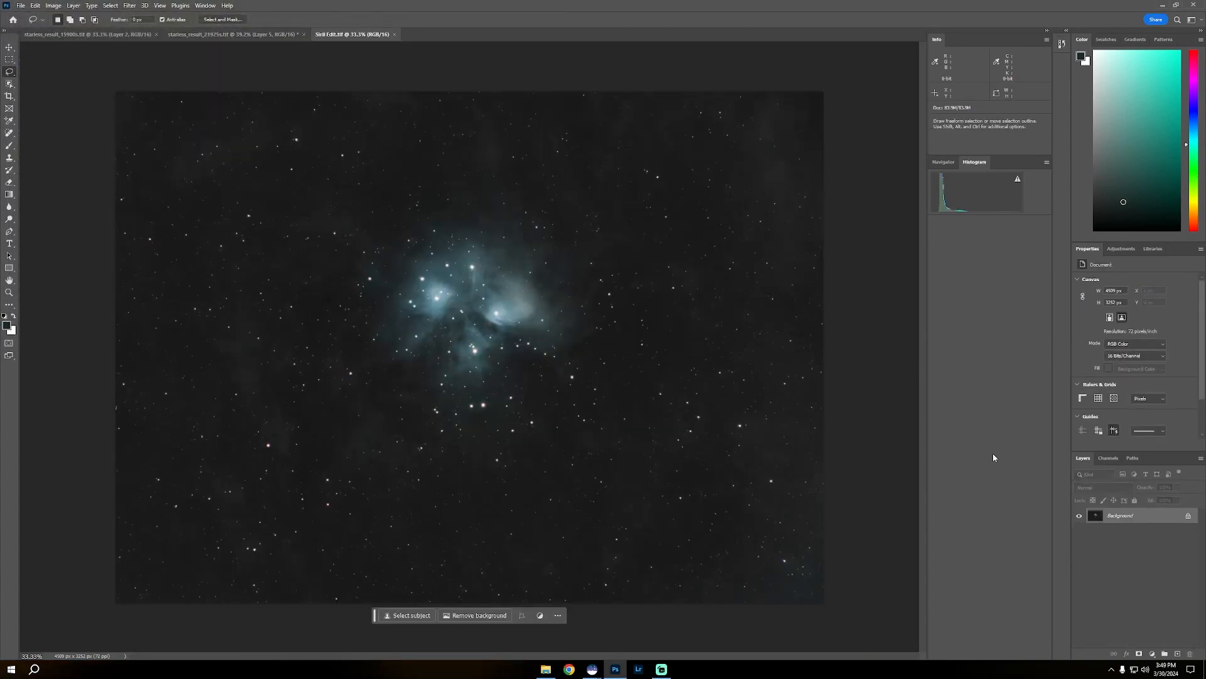
Duplicate the Background layer of Siril Edit.tif, keeping the default copy name.
{"action": "right_click", "coordinate": [1132, 516]}
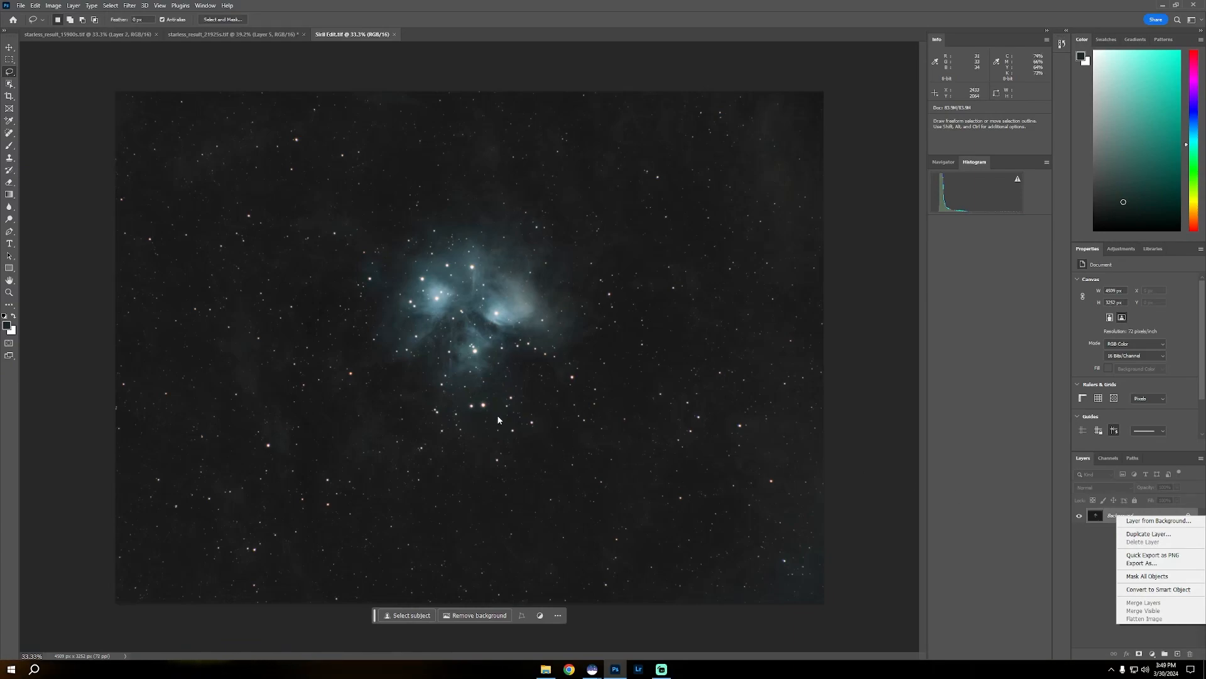
{"action": "left_click", "coordinate": [839, 446]}
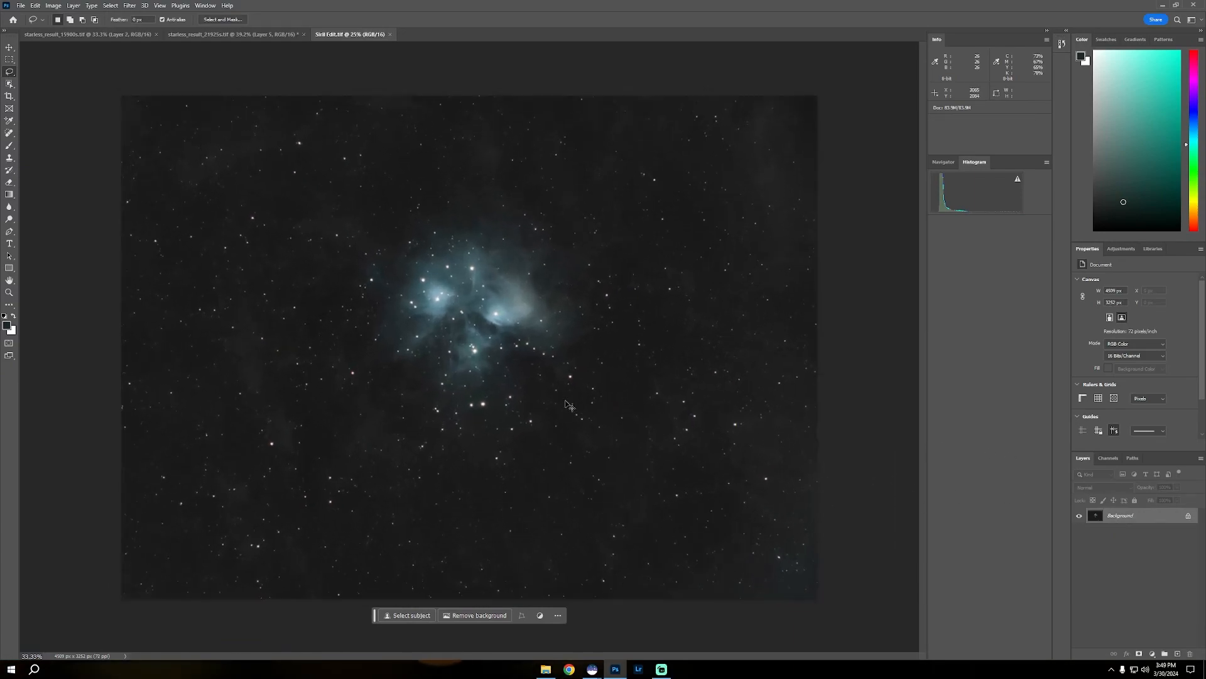
{"action": "scroll", "coordinate": [567, 404], "scroll_direction": "up", "scroll_amount": 7}
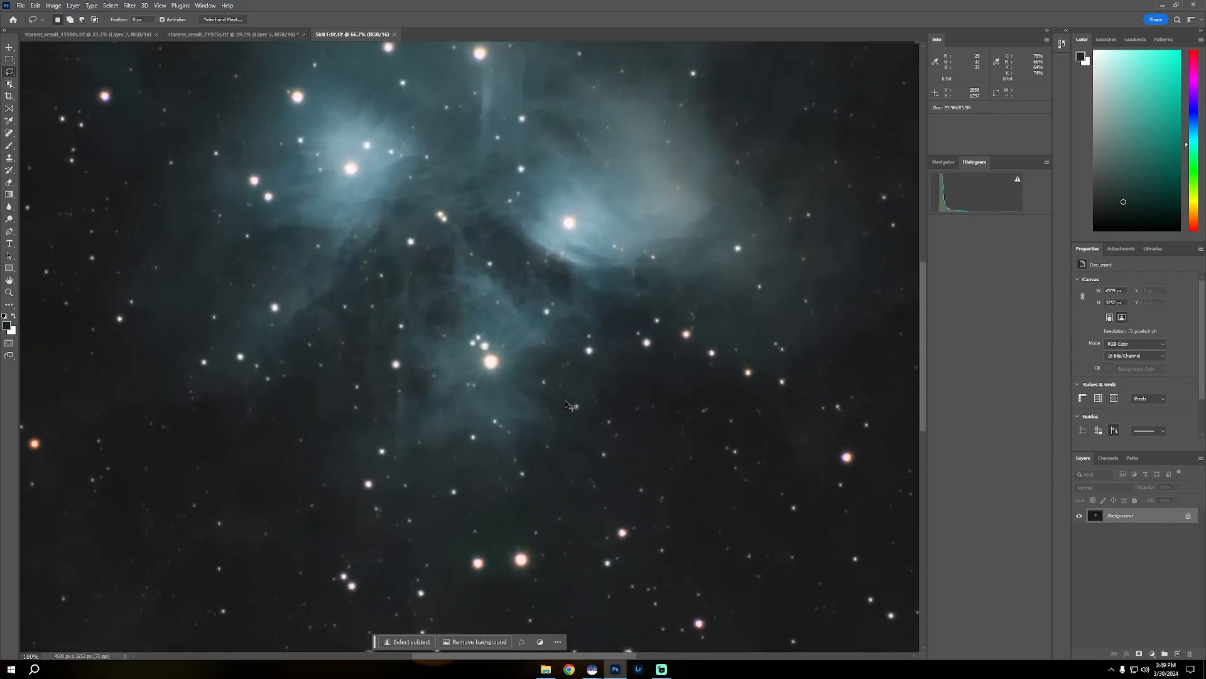
{"action": "scroll", "coordinate": [567, 404], "scroll_direction": "down", "scroll_amount": 1}
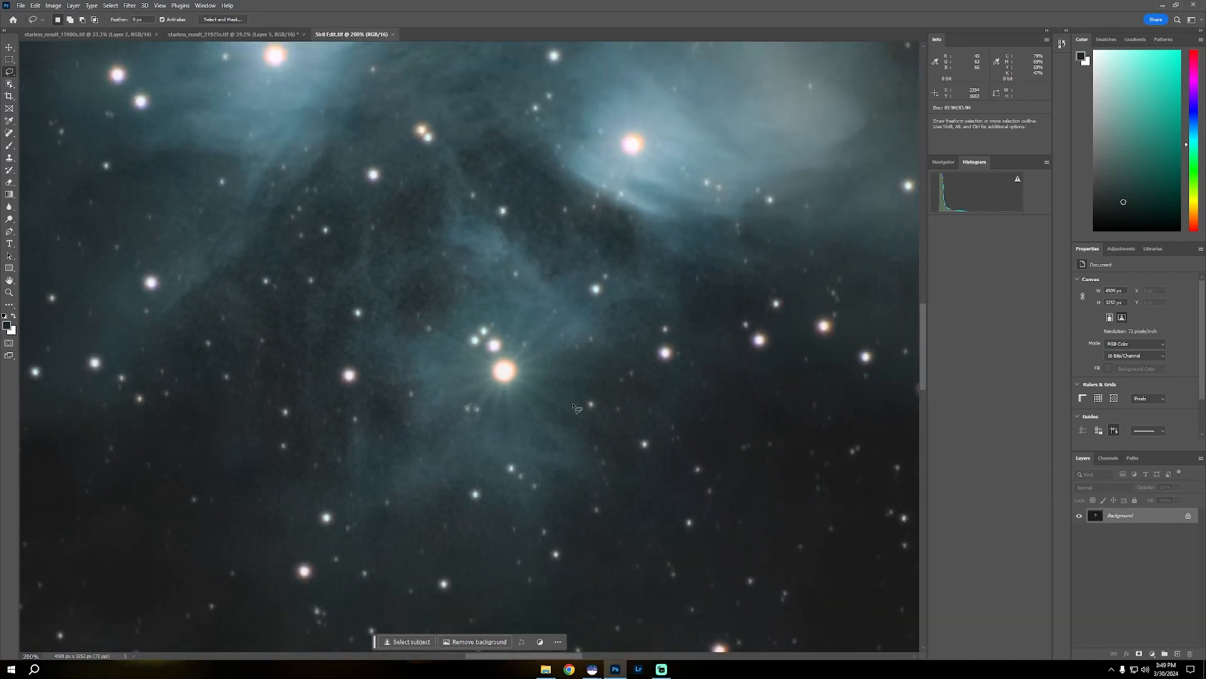
{"action": "right_click", "coordinate": [1116, 518]}
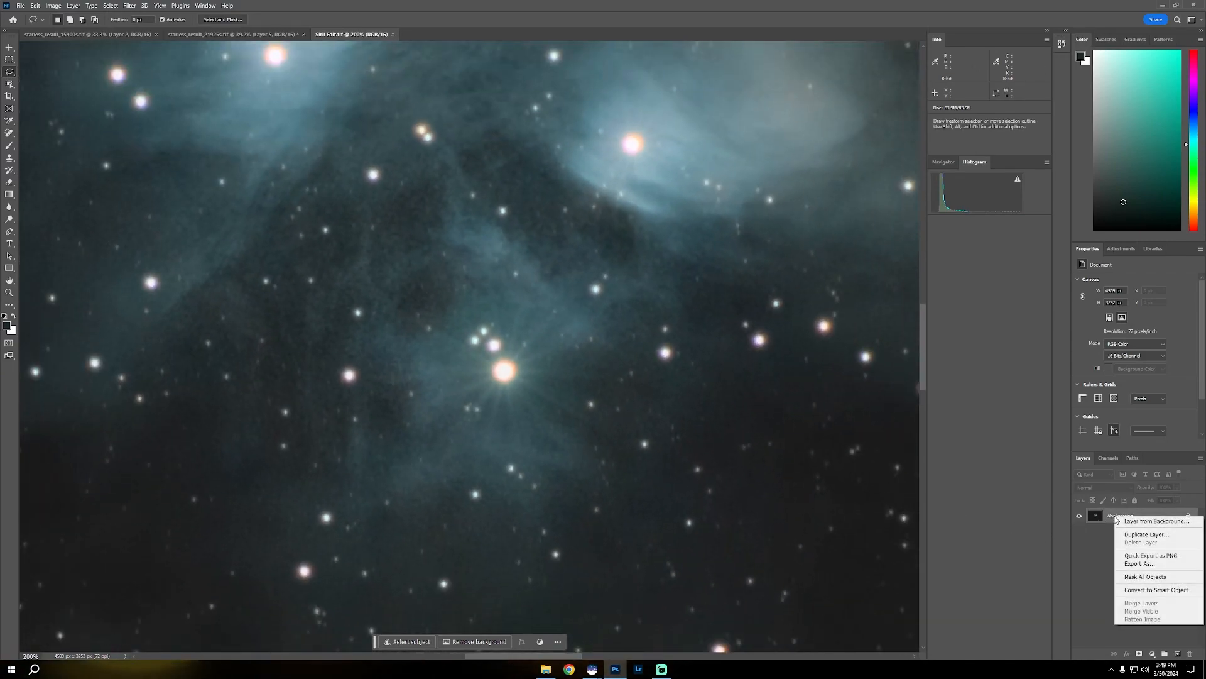
{"action": "left_click", "coordinate": [1147, 534]}
{"action": "key", "text": "Return"}
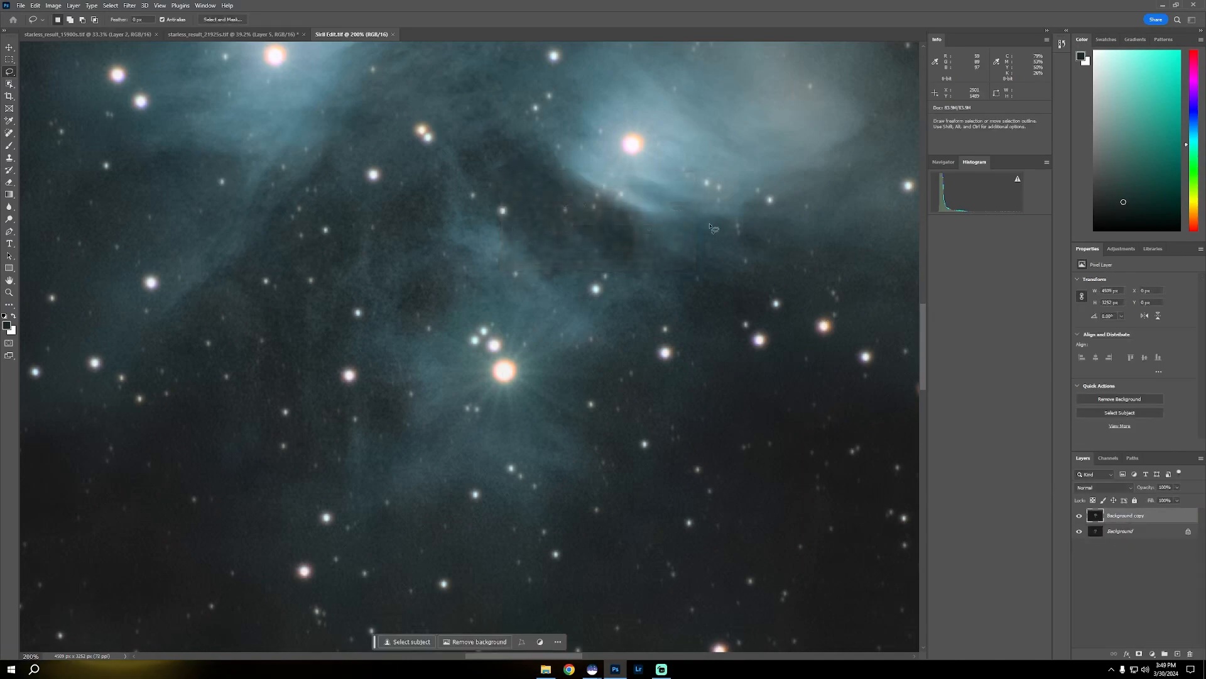
Open the Camera Raw filter on the Background copy layer and expand its Optics defringe settings.
{"action": "scroll", "coordinate": [537, 264], "scroll_direction": "down", "scroll_amount": 1}
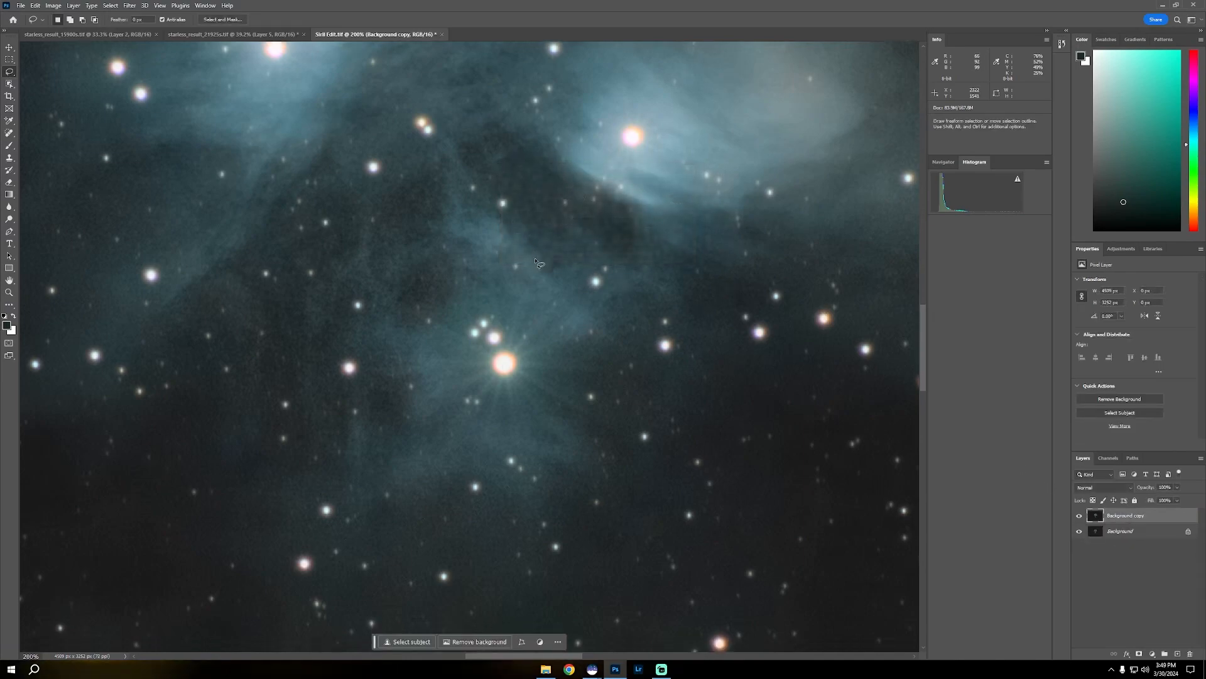
{"action": "key", "text": "ctrl+minus"}
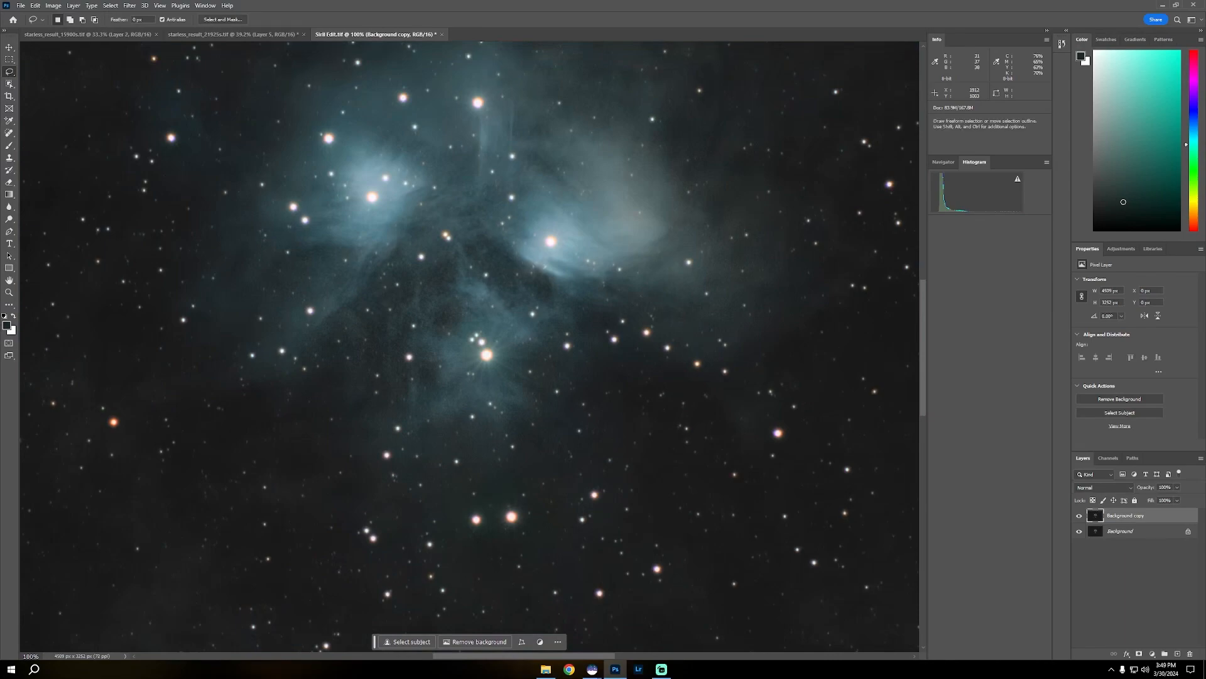
{"action": "left_click", "coordinate": [144, 6]}
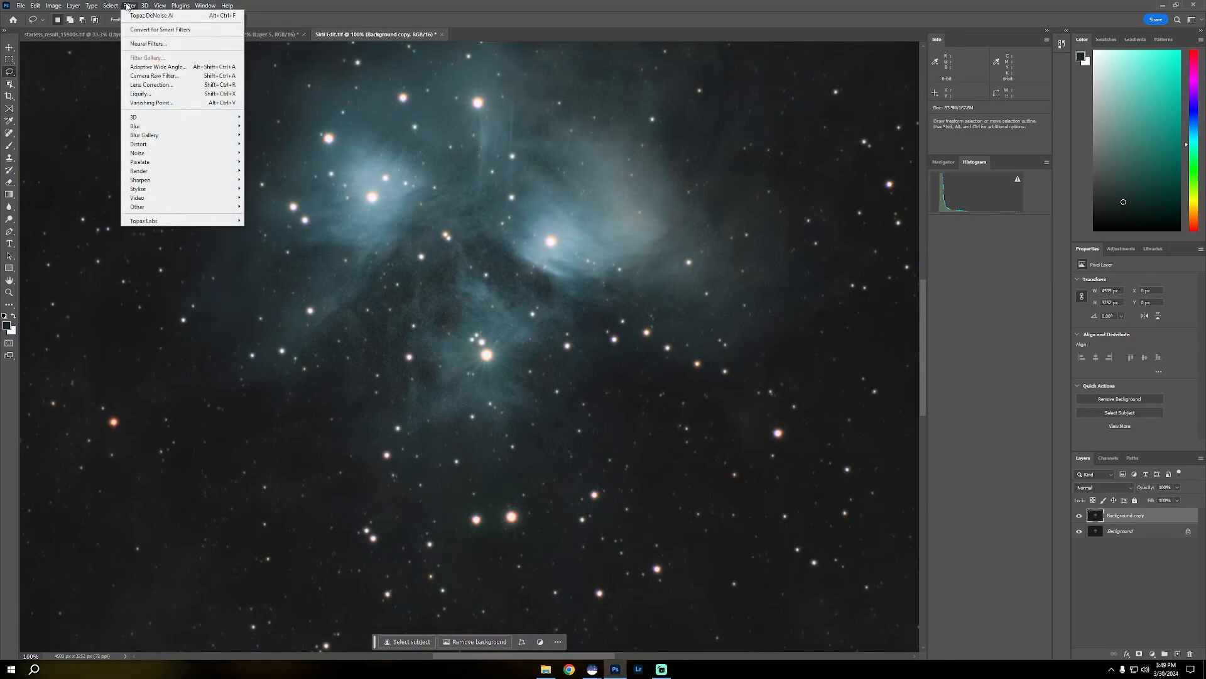
{"action": "key", "text": "Escape"}
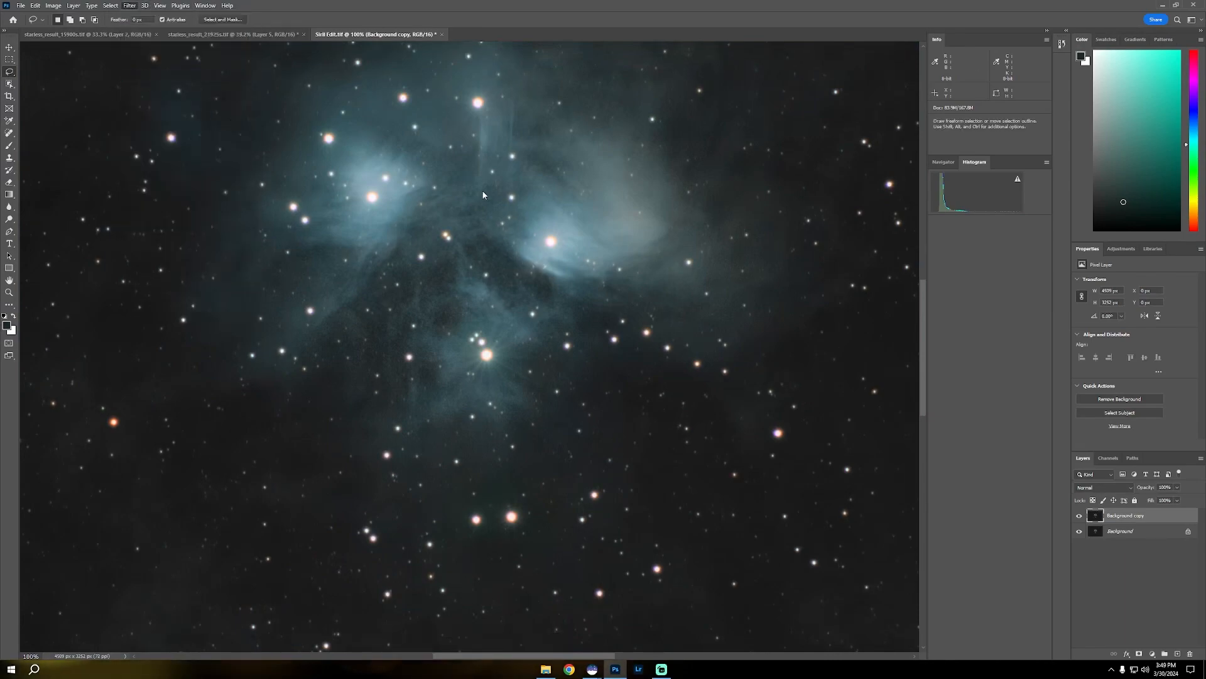
{"action": "key", "text": "ctrl+shift+a"}
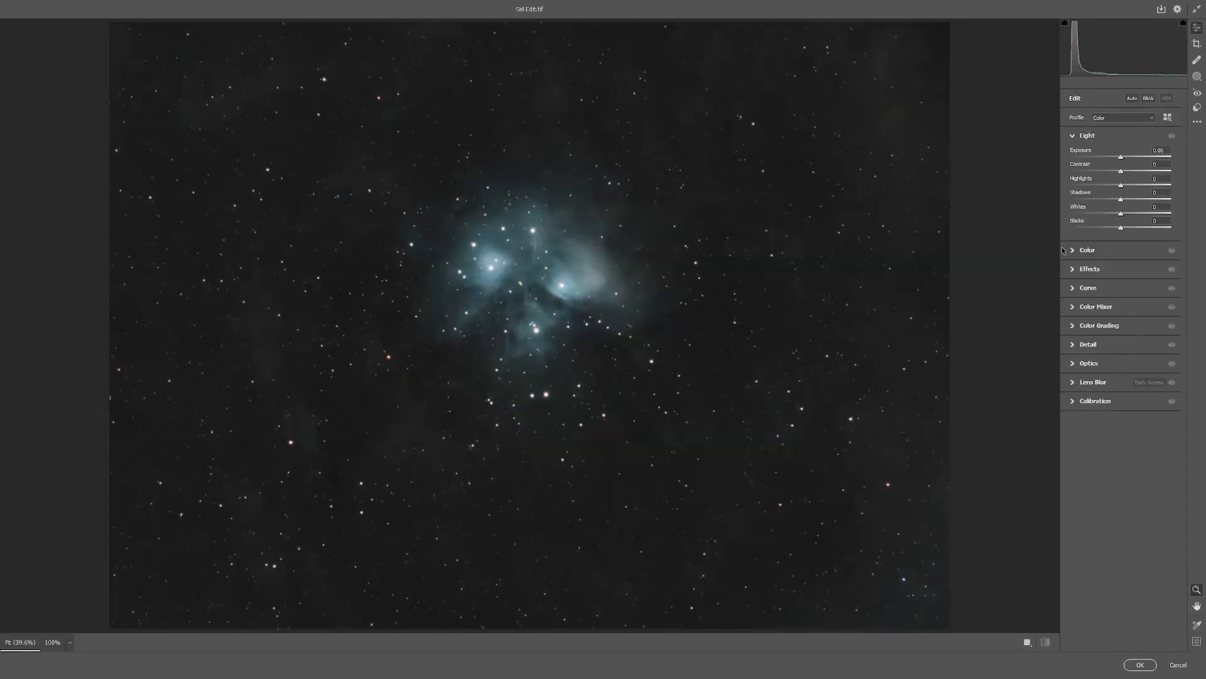
{"action": "left_click", "coordinate": [1073, 364]}
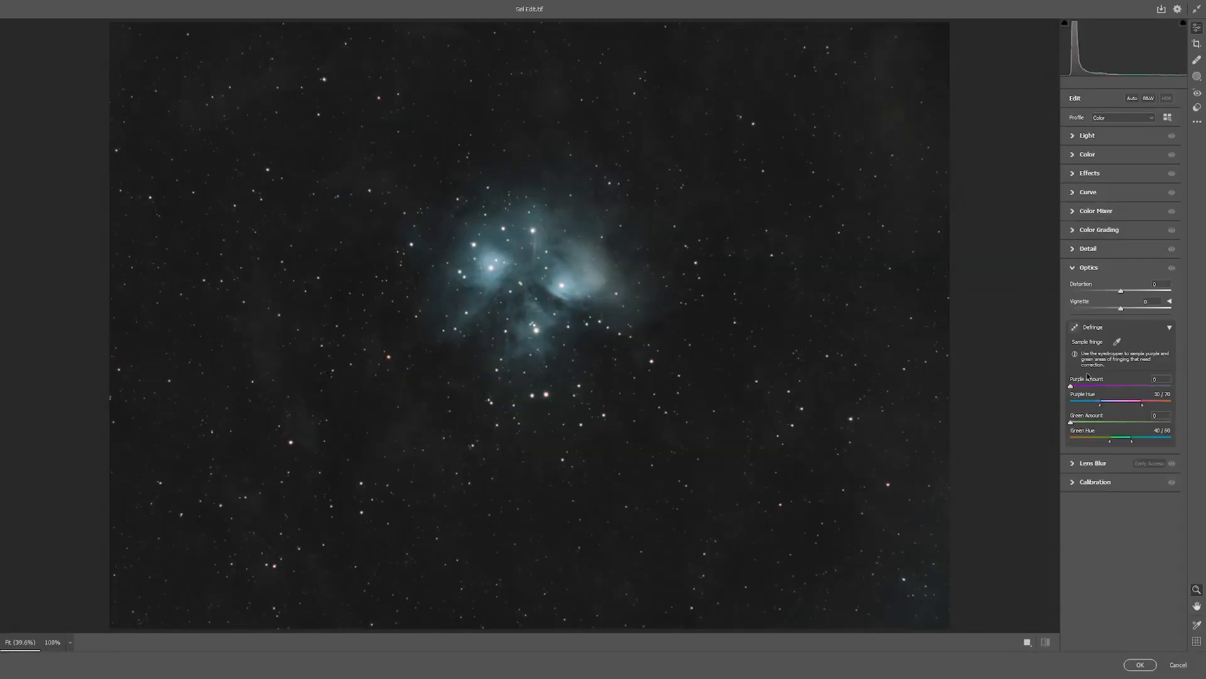
Defringe the stars with a purple amount of 18 and a purple hue range of 12/100, and apply the filter.
{"action": "key", "text": "ctrl+plus"}
{"action": "key", "text": "ctrl+plus"}
{"action": "key", "text": "ctrl+plus"}
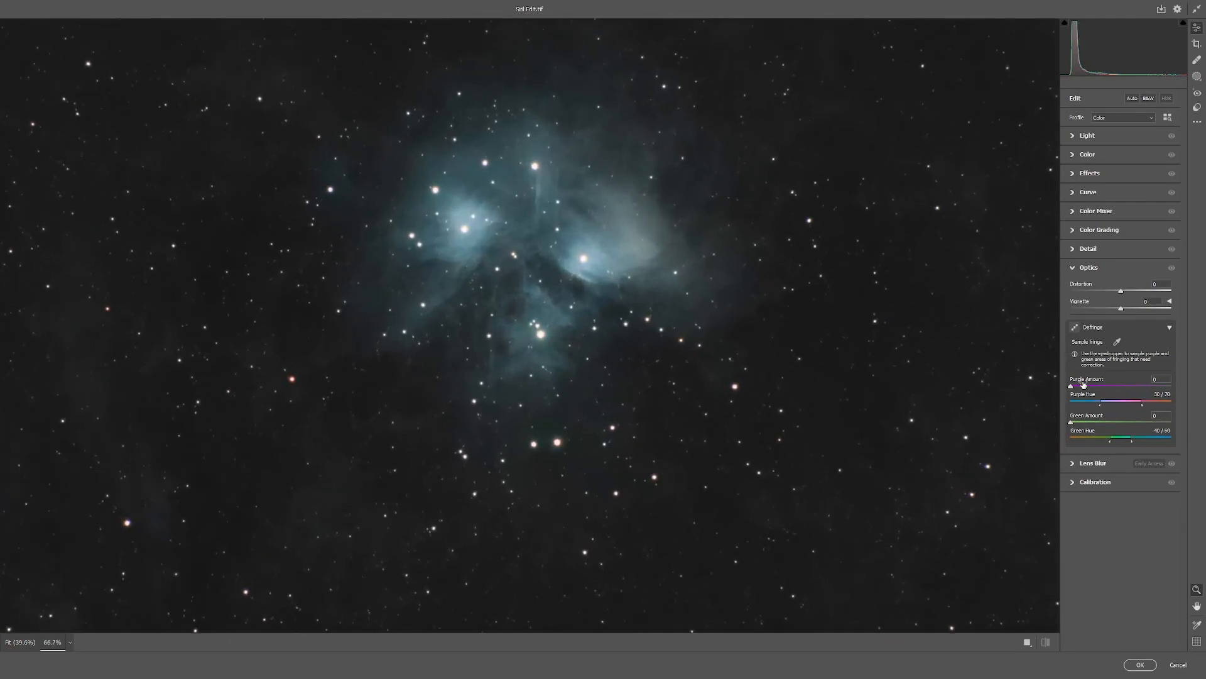
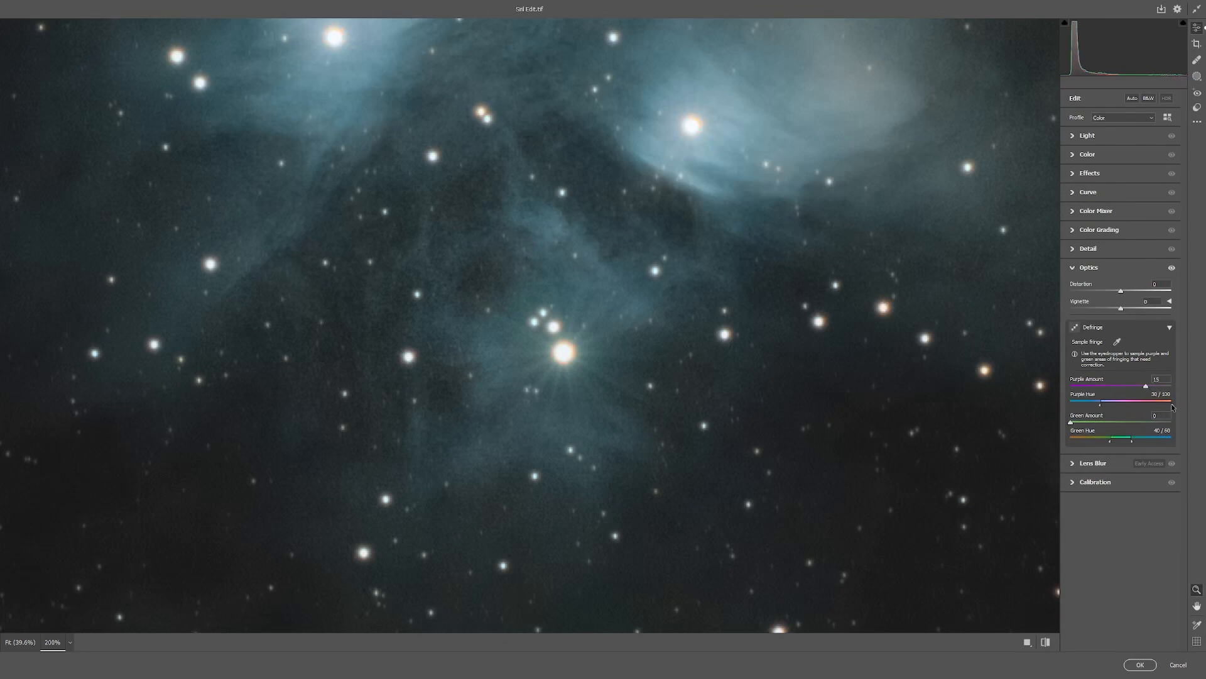
{"action": "left_click_drag", "start_coordinate": [1171, 405], "coordinate": [1169, 405]}
{"action": "left_click_drag", "start_coordinate": [1094, 406], "coordinate": [1084, 407]}
{"action": "scroll", "coordinate": [891, 422], "scroll_direction": "down", "scroll_amount": 10}
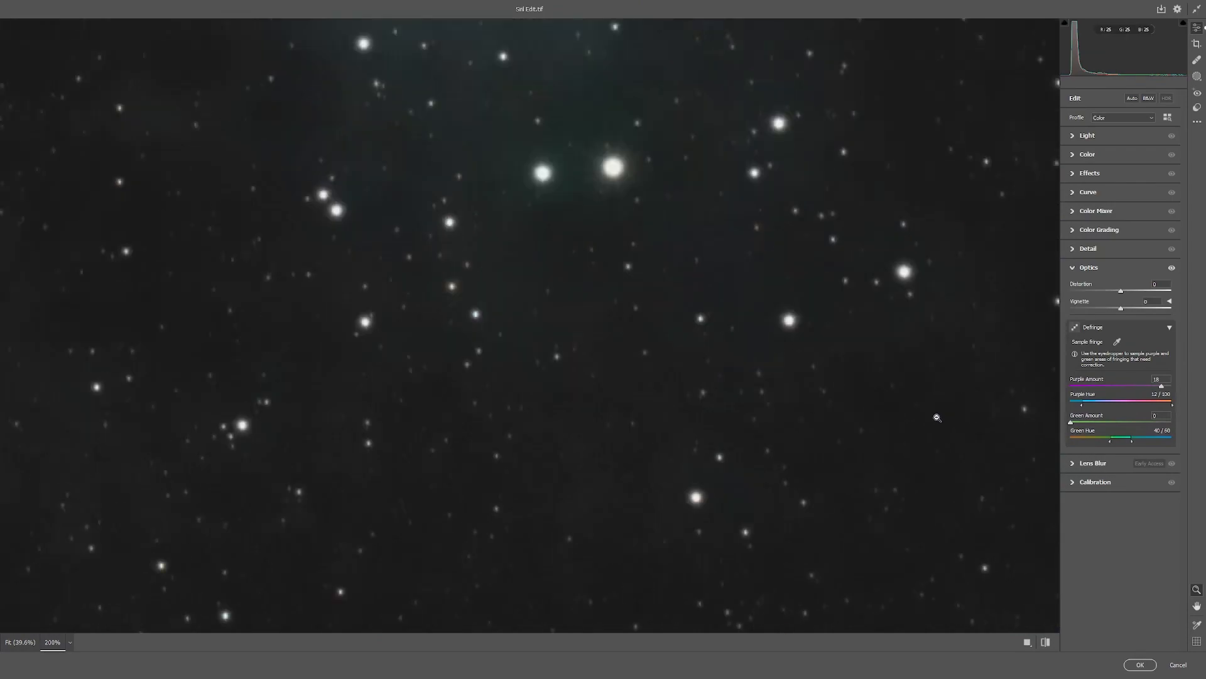
{"action": "scroll", "coordinate": [937, 417], "scroll_direction": "up", "scroll_amount": 10}
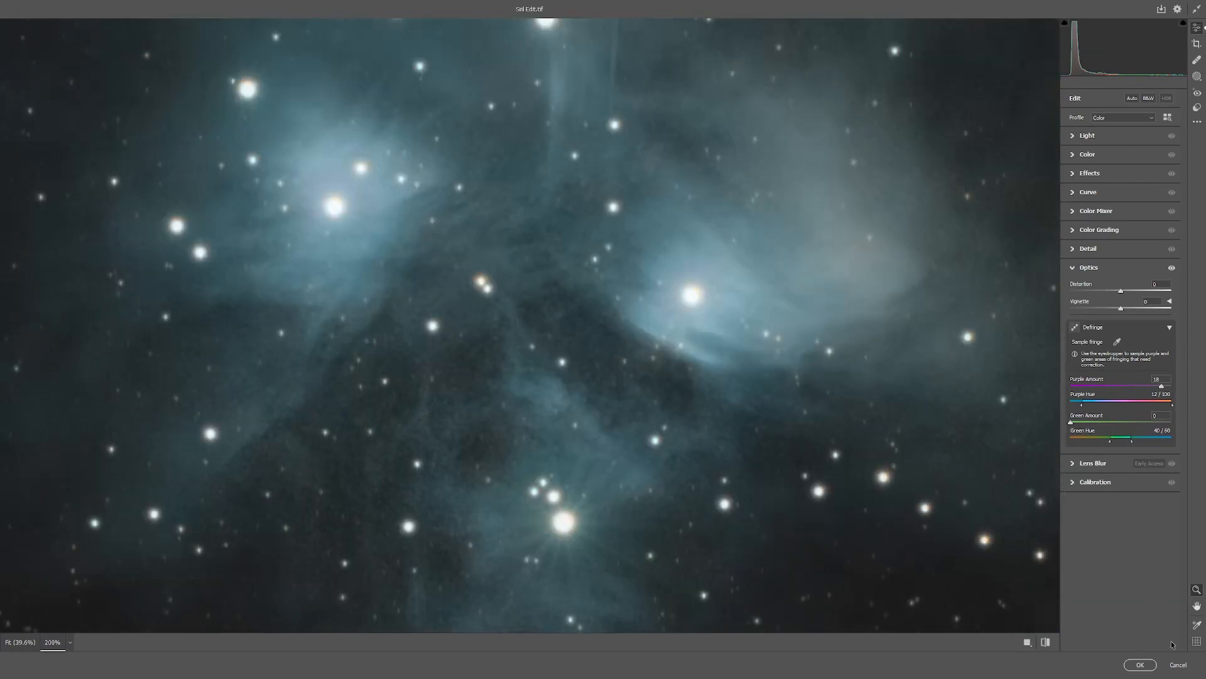
{"action": "left_click", "coordinate": [1140, 665]}
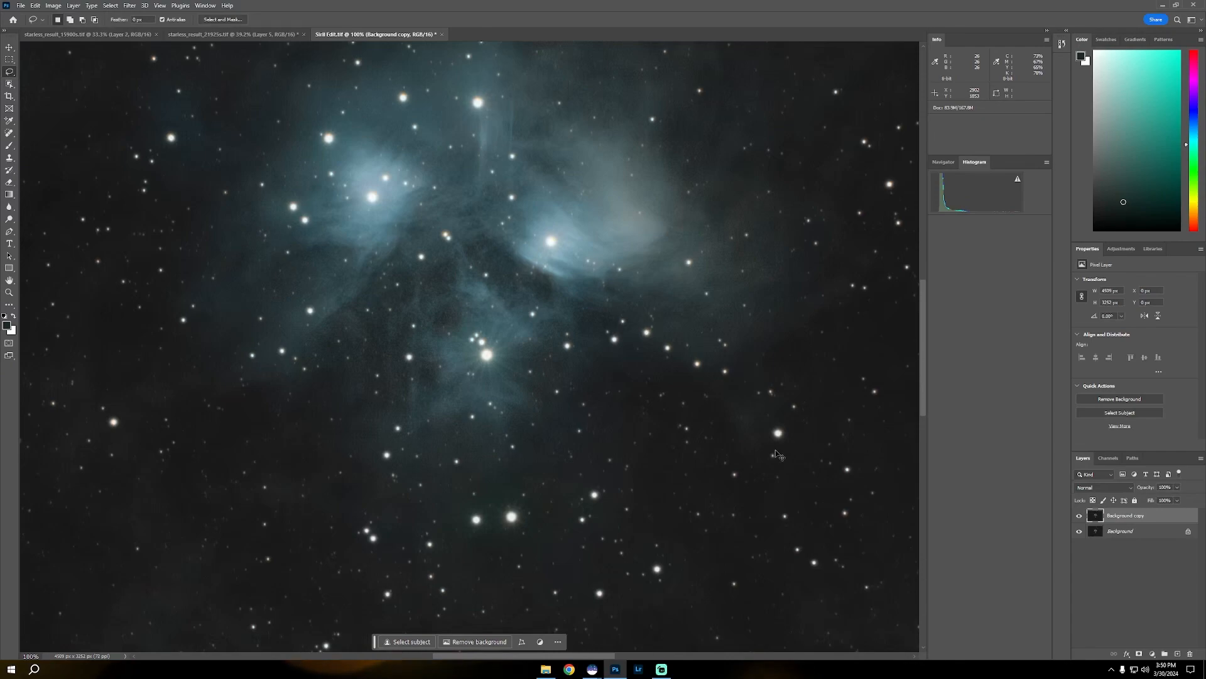
Compare the stars before and after defringing by toggling the Background copy layer, and examine the image at several magnifications.
{"action": "key", "text": "ctrl+minus"}
{"action": "key", "text": "ctrl+minus"}
{"action": "key", "text": "ctrl+plus"}
{"action": "key", "text": "ctrl+plus"}
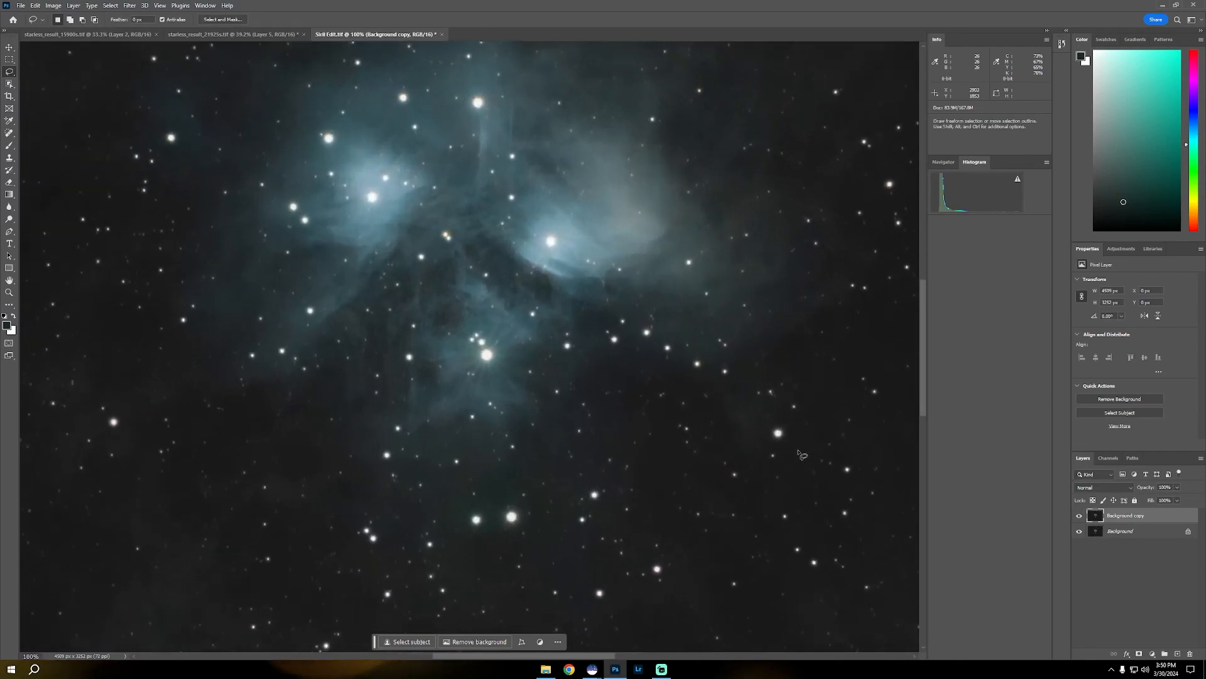
{"action": "left_click", "coordinate": [1081, 516]}
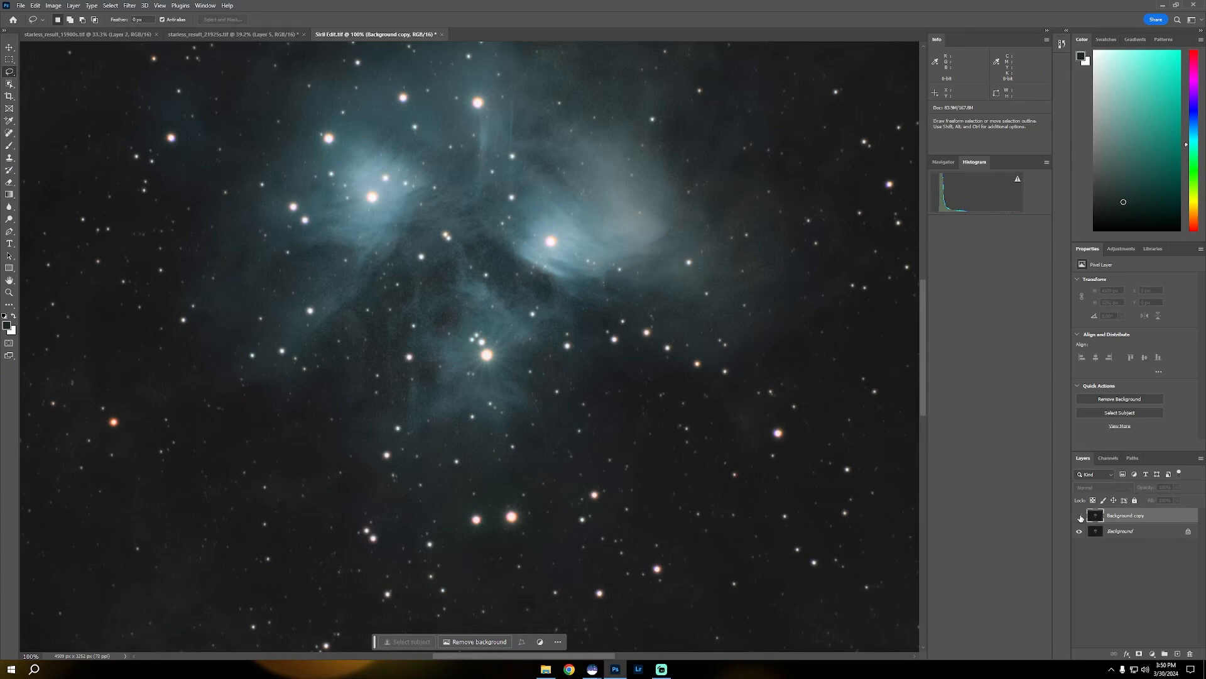
{"action": "left_click", "coordinate": [1079, 516]}
{"action": "key", "text": "ctrl+minus"}
{"action": "key", "text": "ctrl+minus"}
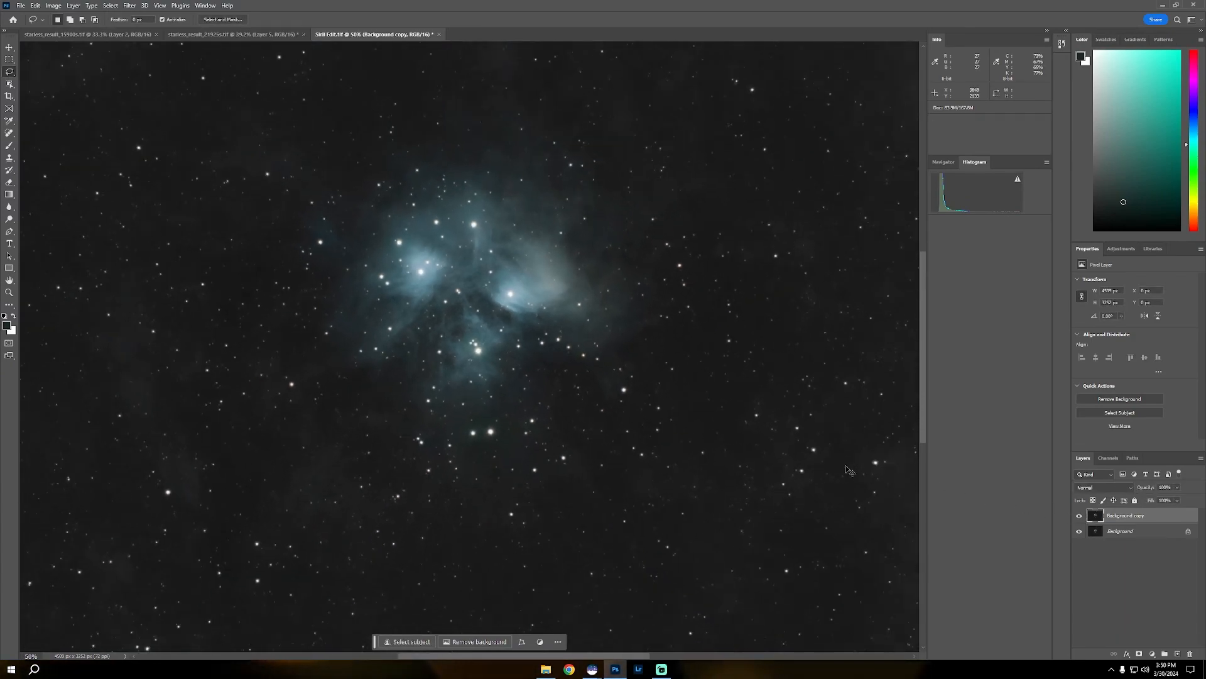
{"action": "key", "text": "ctrl+minus"}
{"action": "key", "text": "ctrl+plus"}
{"action": "key", "text": "ctrl+minus"}
{"action": "key", "text": "ctrl+plus"}
{"action": "key", "text": "ctrl+minus"}
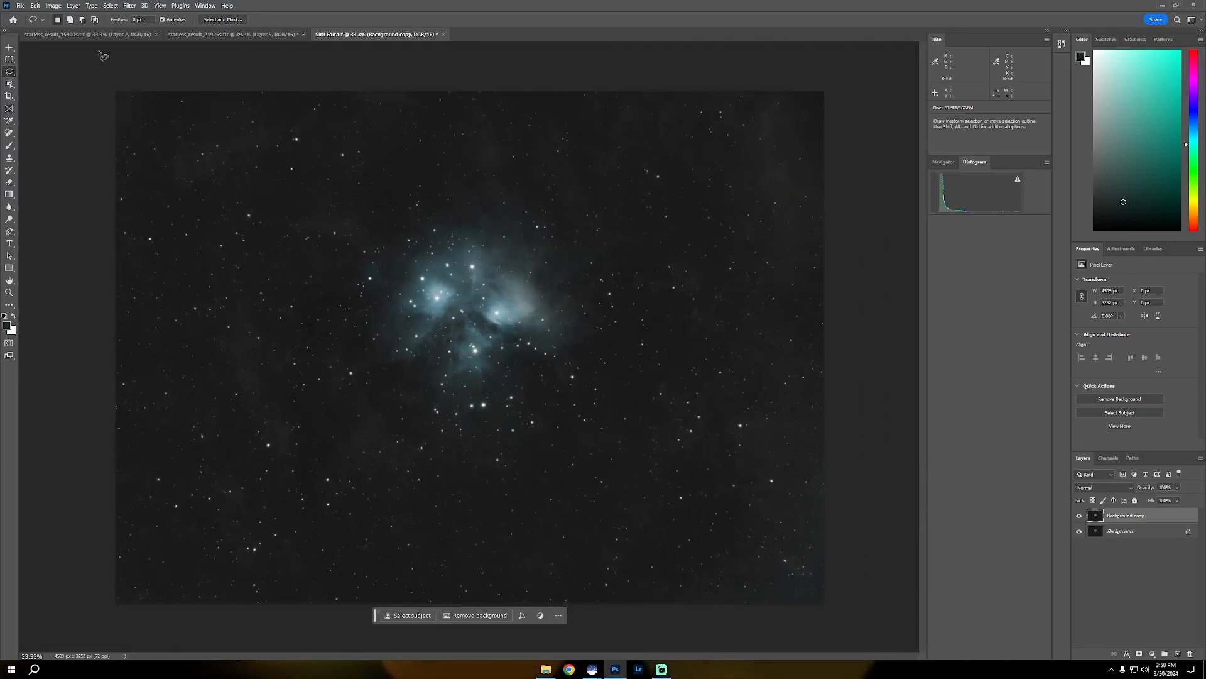
Apply a Curves adjustment to Layer 5 of starless_result_21925s.tif, holding down the shadows and lifting the midtones to brighten the nebula.
{"action": "left_click", "coordinate": [88, 35]}
{"action": "left_click", "coordinate": [220, 35]}
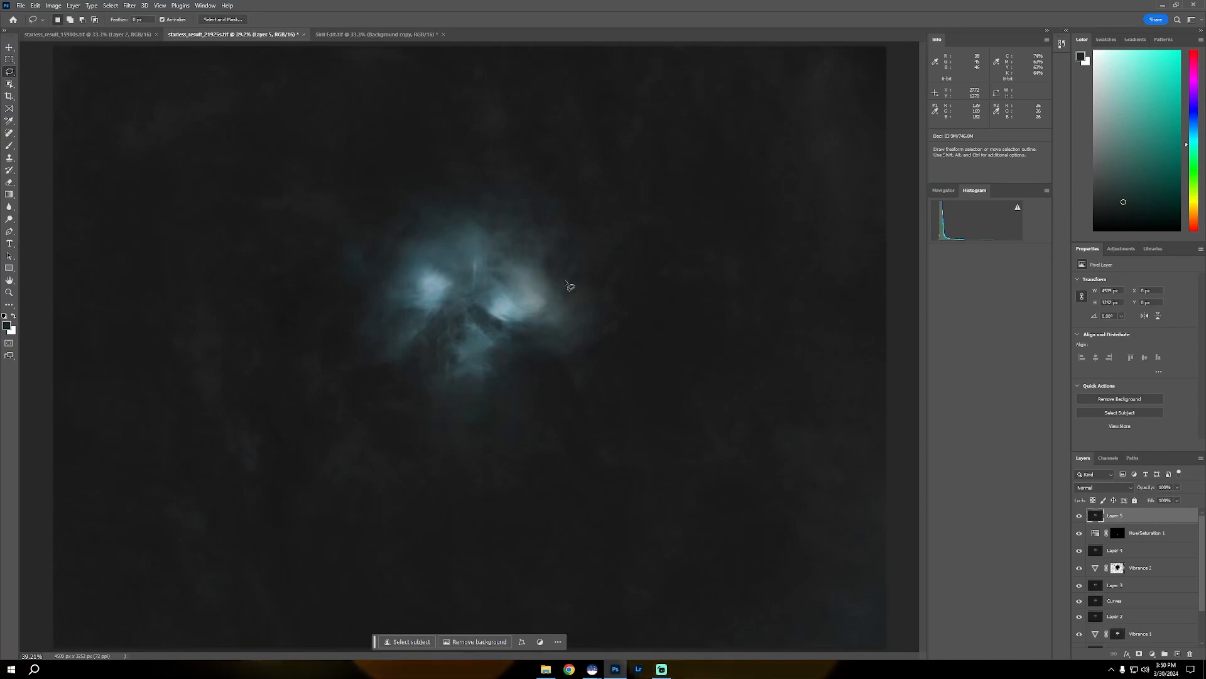
{"action": "key", "text": "ctrl+m"}
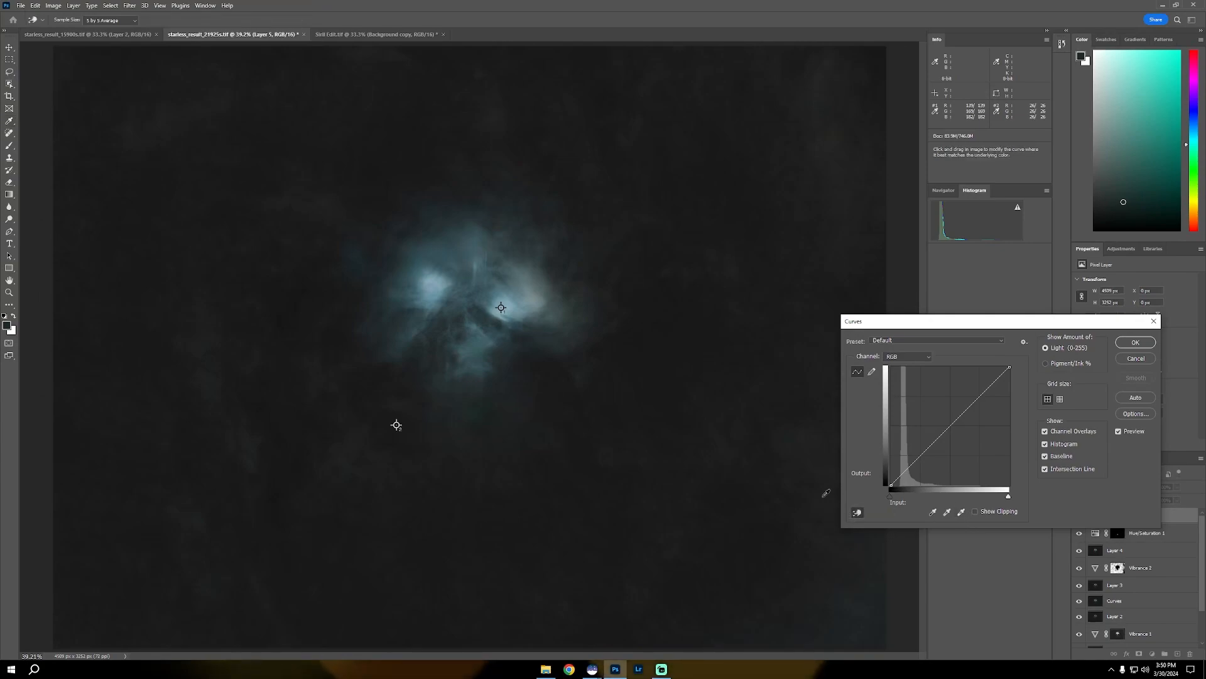
{"action": "left_click_drag", "start_coordinate": [396, 293], "coordinate": [395, 295]}
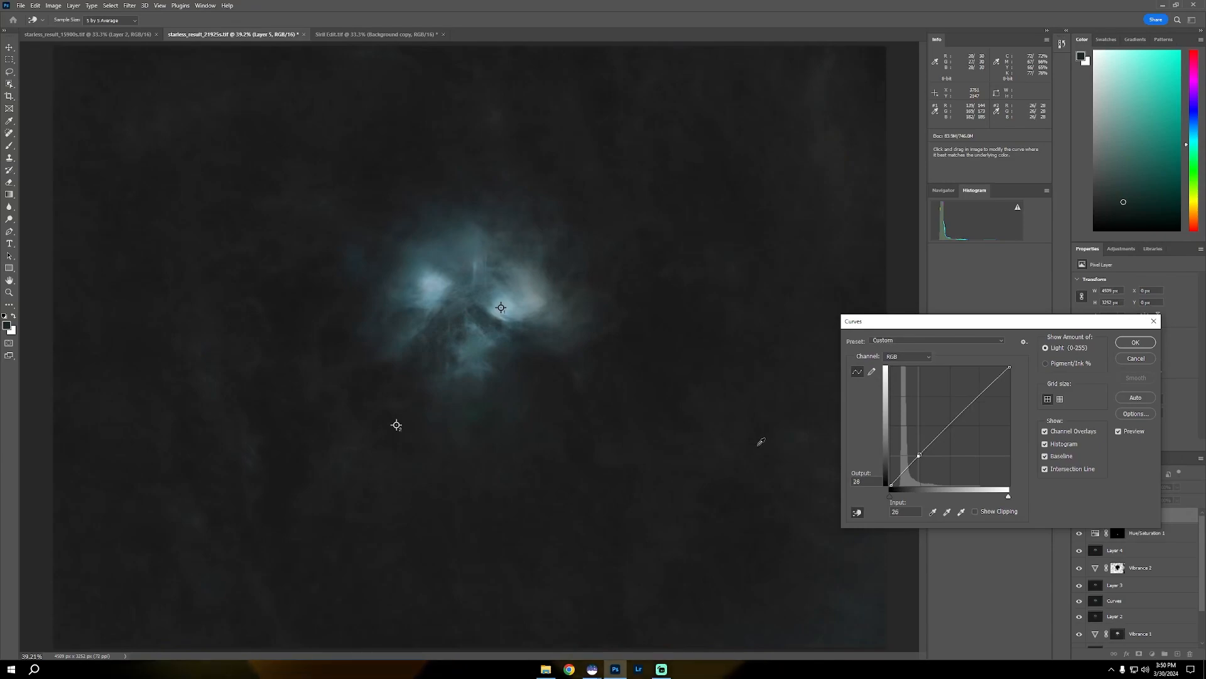
{"action": "left_click_drag", "start_coordinate": [655, 358], "coordinate": [653, 362]}
{"action": "left_click_drag", "start_coordinate": [918, 455], "coordinate": [919, 452]}
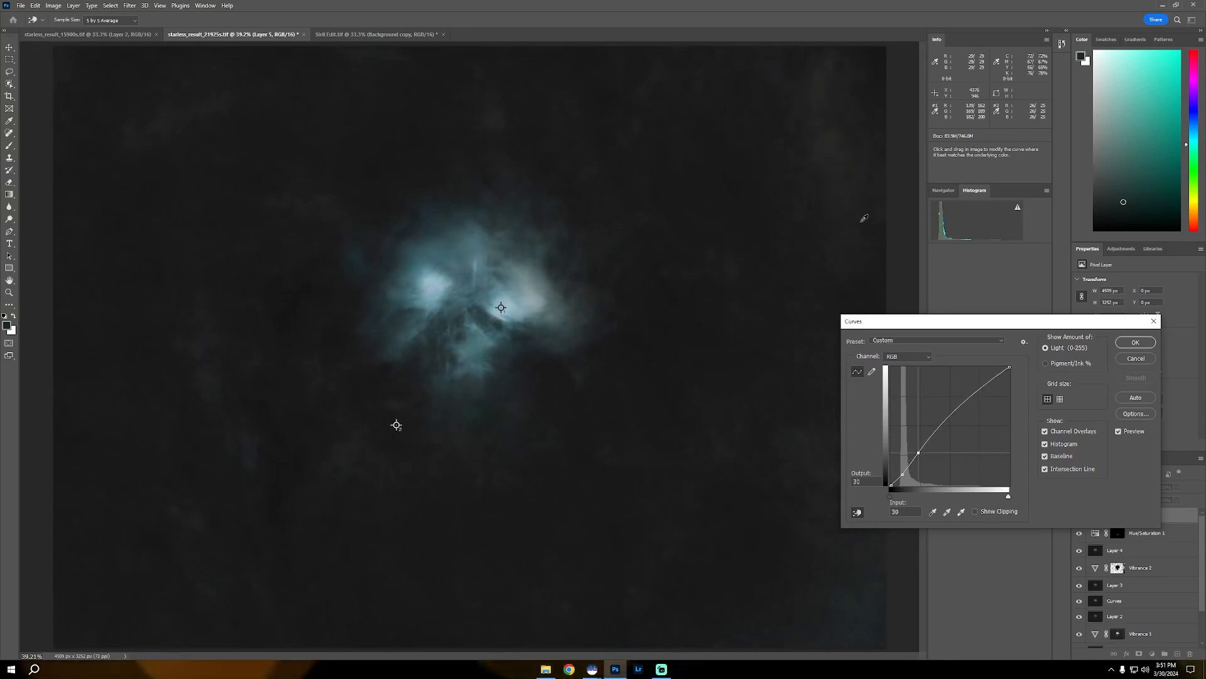
{"action": "left_click", "coordinate": [1137, 347]}
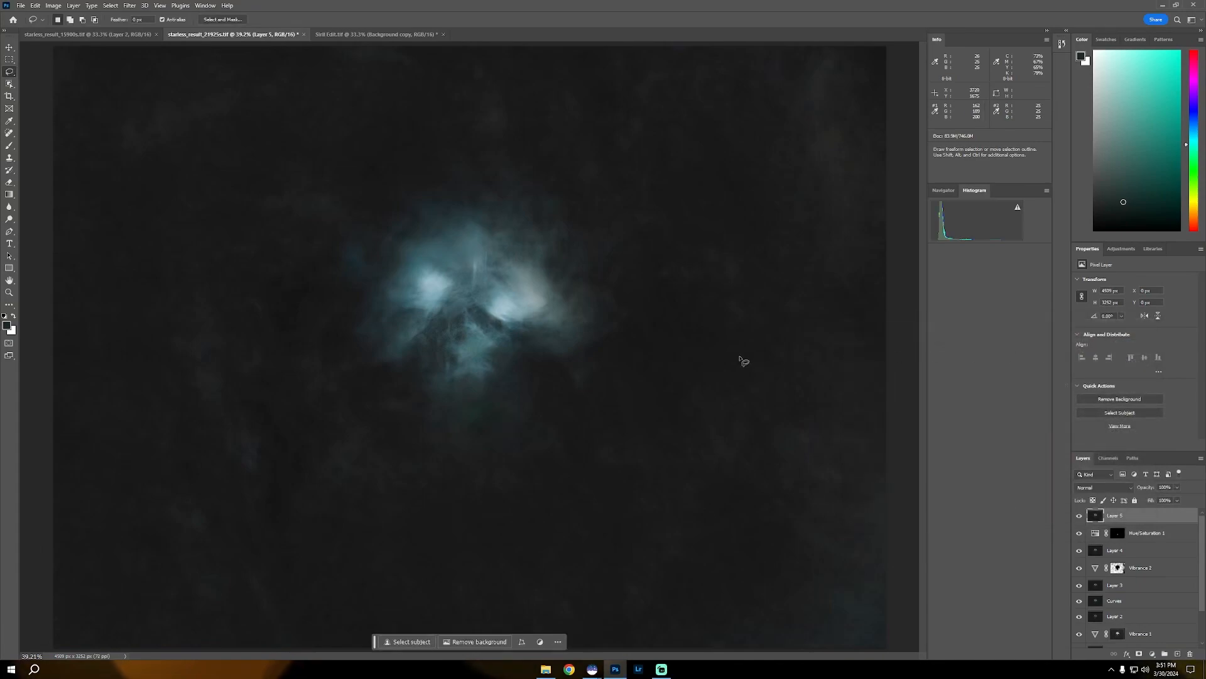
Open starmask_result_21925s.tif from the 1-1-2024 Pleiades folder as a new document.
{"action": "right_click", "coordinate": [480, 33]}
{"action": "left_click", "coordinate": [522, 94]}
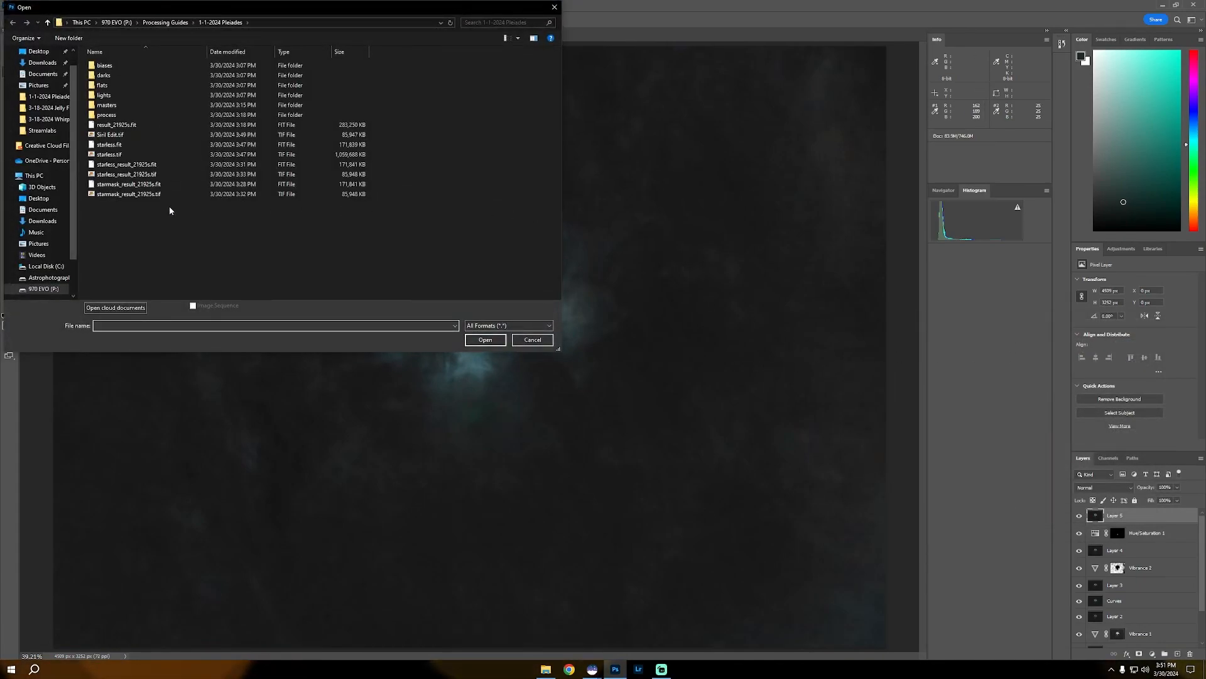
{"action": "double_click", "coordinate": [145, 195]}
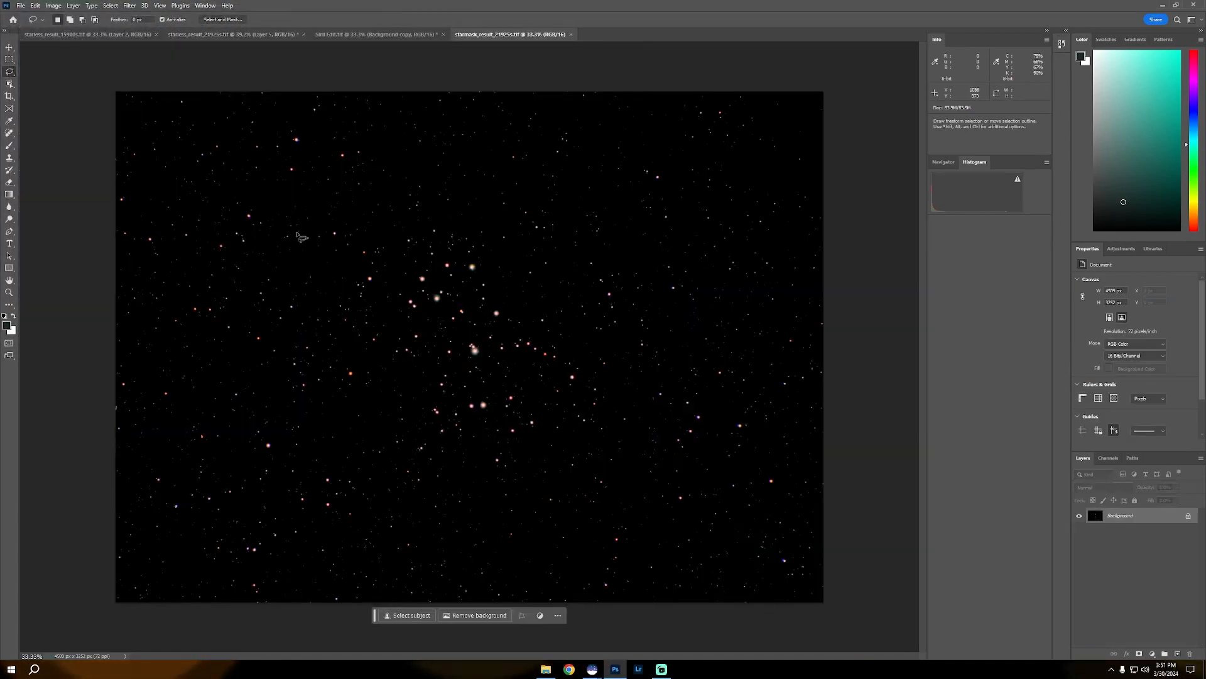
Defringe the star mask in Camera Raw with a purple amount of 18, widening the purple hue range at both ends.
{"action": "left_click", "coordinate": [130, 8]}
{"action": "left_click", "coordinate": [154, 76]}
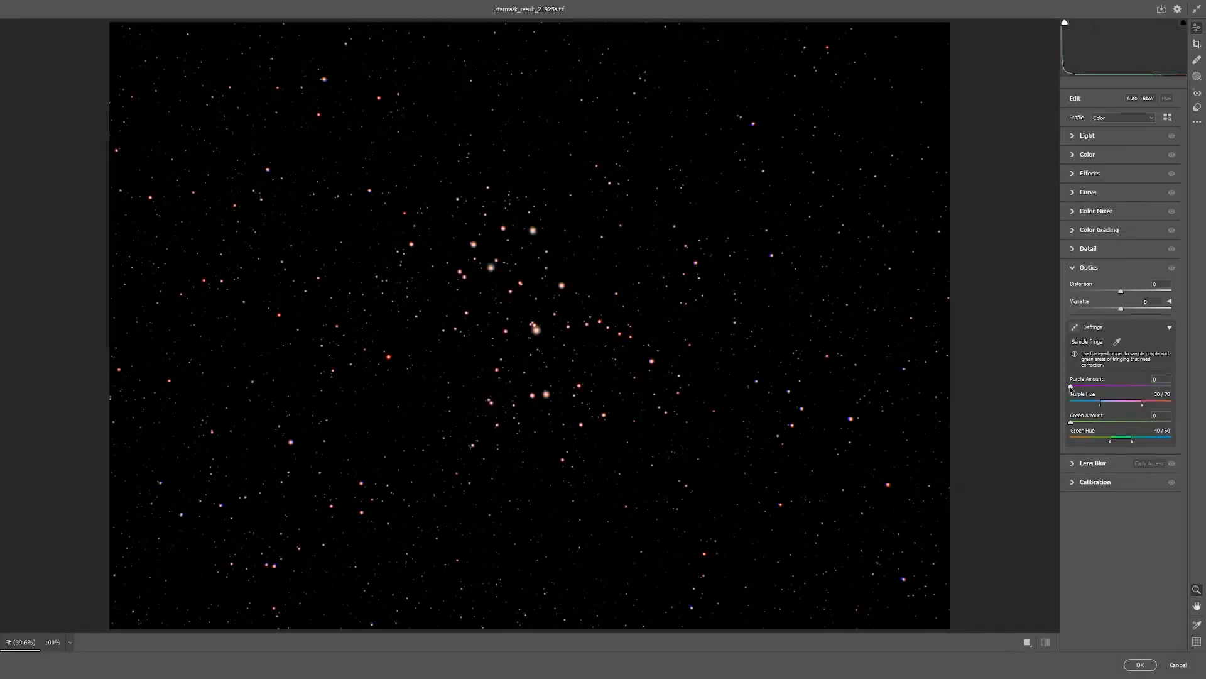
{"action": "left_click_drag", "start_coordinate": [1155, 395], "coordinate": [1177, 407]}
{"action": "left_click_drag", "start_coordinate": [1144, 407], "coordinate": [1177, 405]}
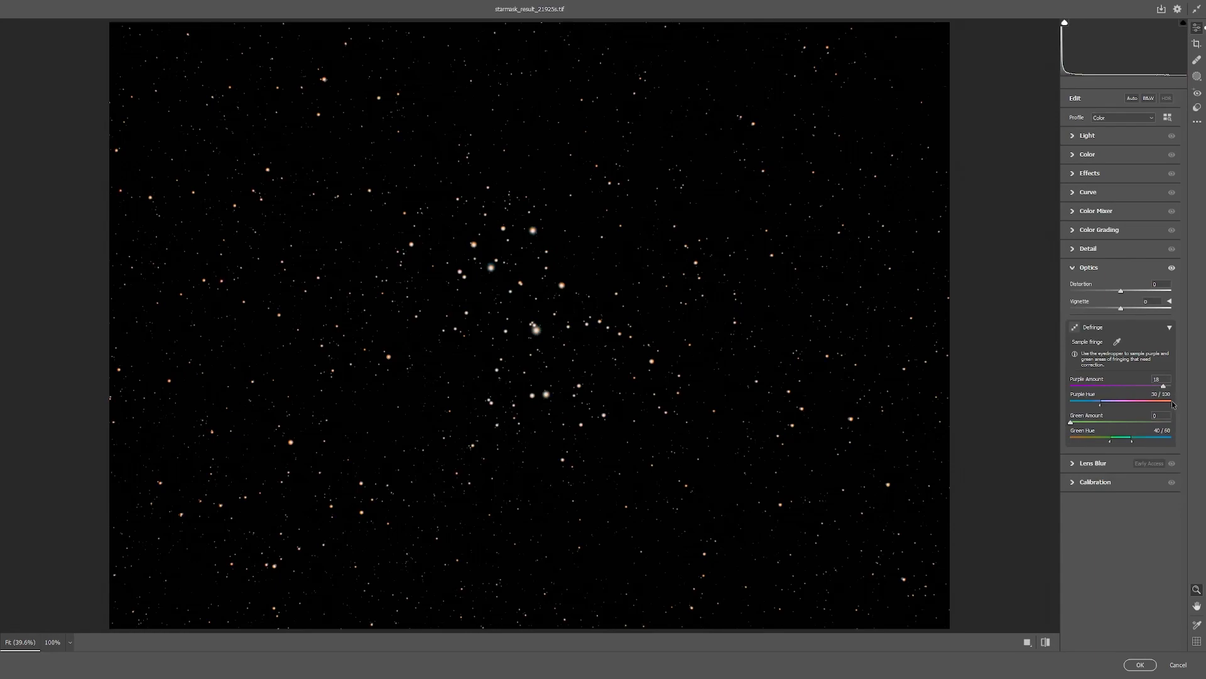
{"action": "left_click_drag", "start_coordinate": [1101, 406], "coordinate": [1089, 404]}
Raise the star mask's exposure slightly in Camera Raw and apply the filter.
{"action": "left_click", "coordinate": [1073, 137]}
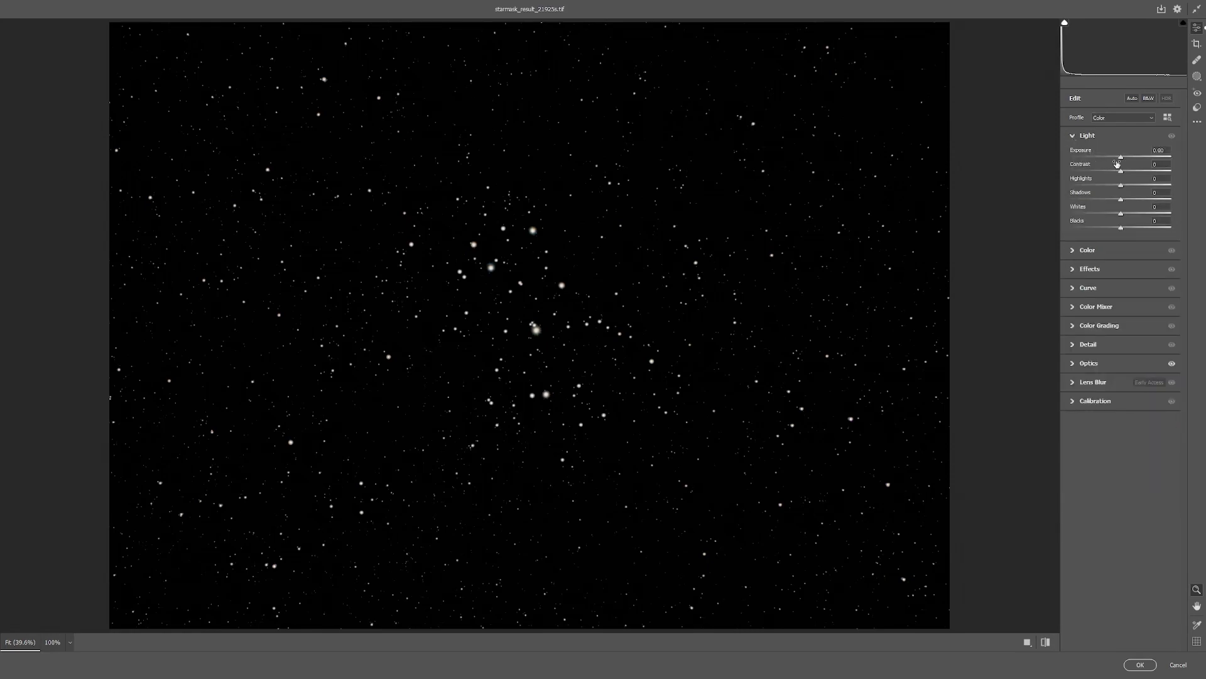
{"action": "left_click_drag", "start_coordinate": [1121, 159], "coordinate": [1128, 162]}
{"action": "left_click", "coordinate": [1139, 662]}
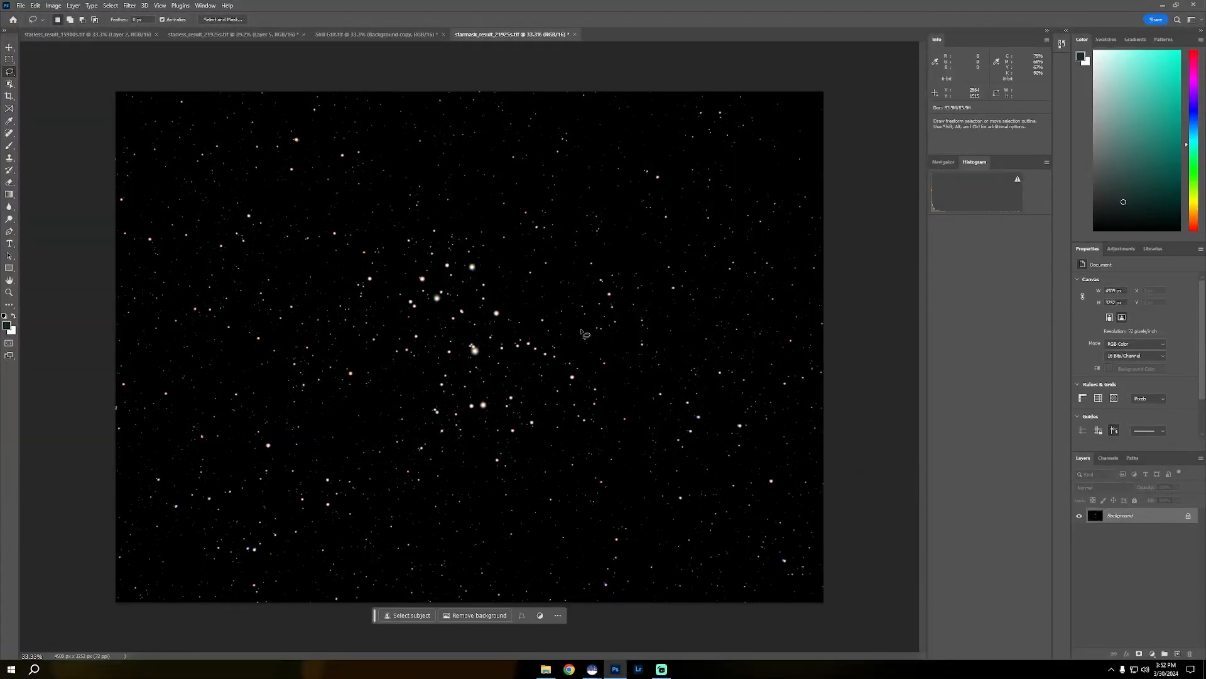
{"action": "key", "text": "ctrl+plus"}
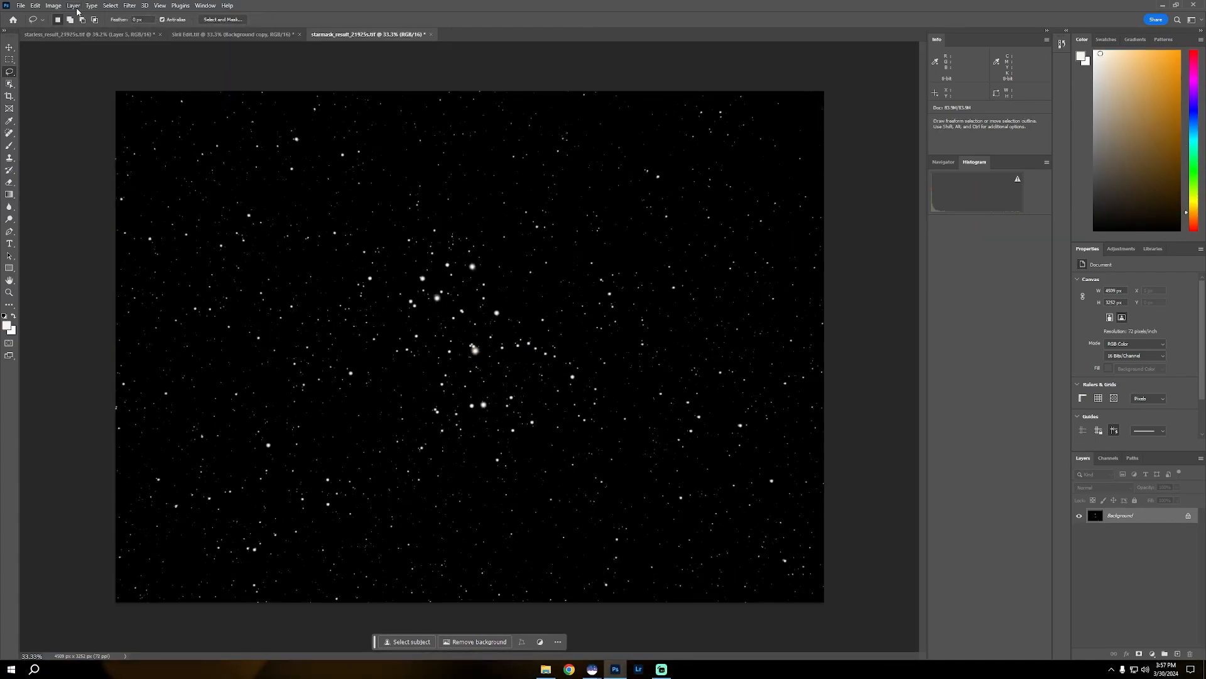
Apply the merged RGB image of starless_result_21925s.tif to the star mask using Screen blending at 100% opacity.
{"action": "left_click", "coordinate": [55, 6]}
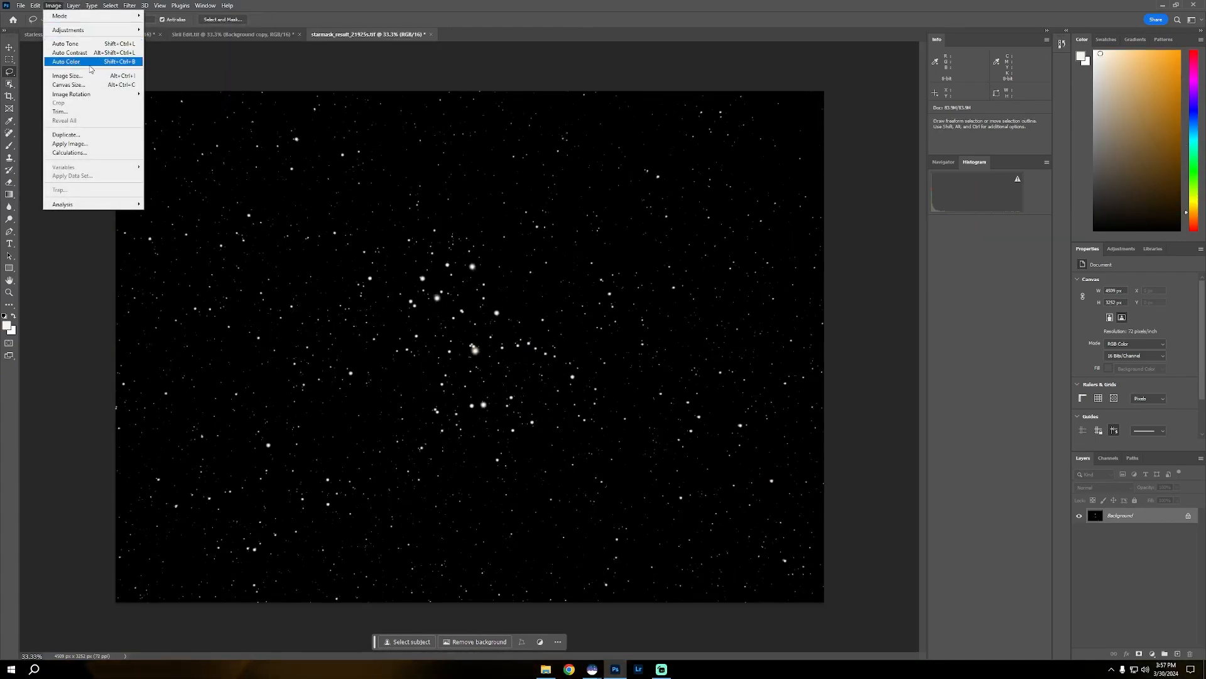
{"action": "left_click", "coordinate": [70, 144]}
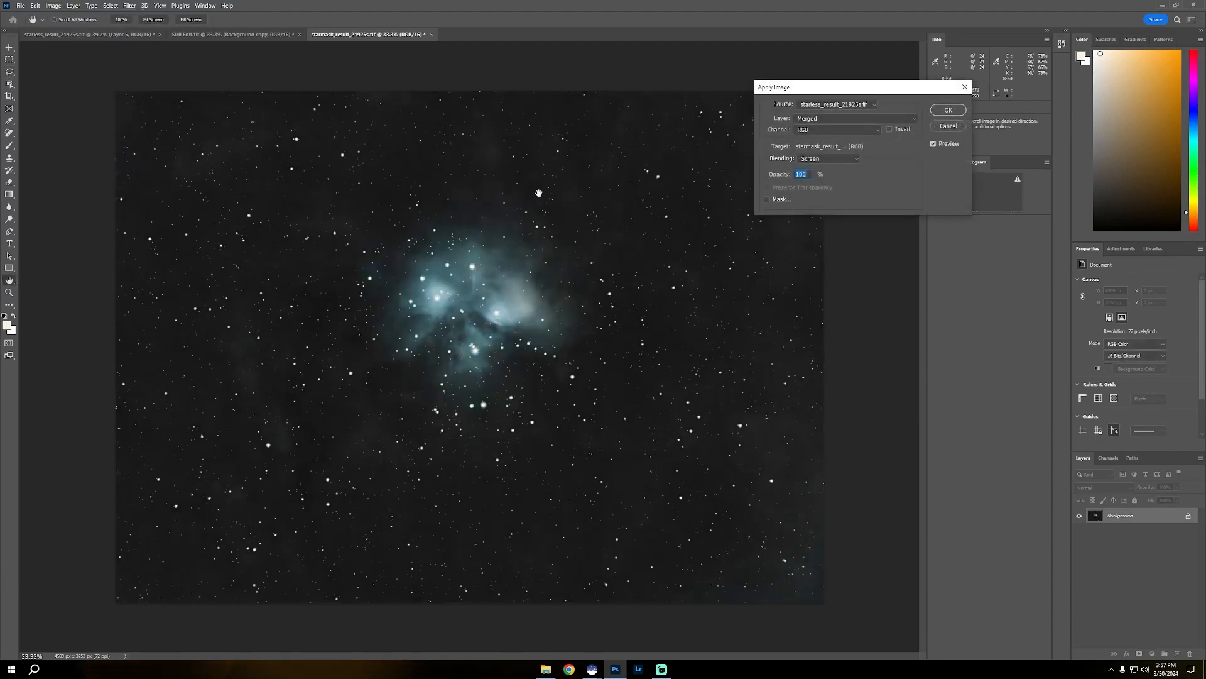
{"action": "left_click", "coordinate": [828, 159]}
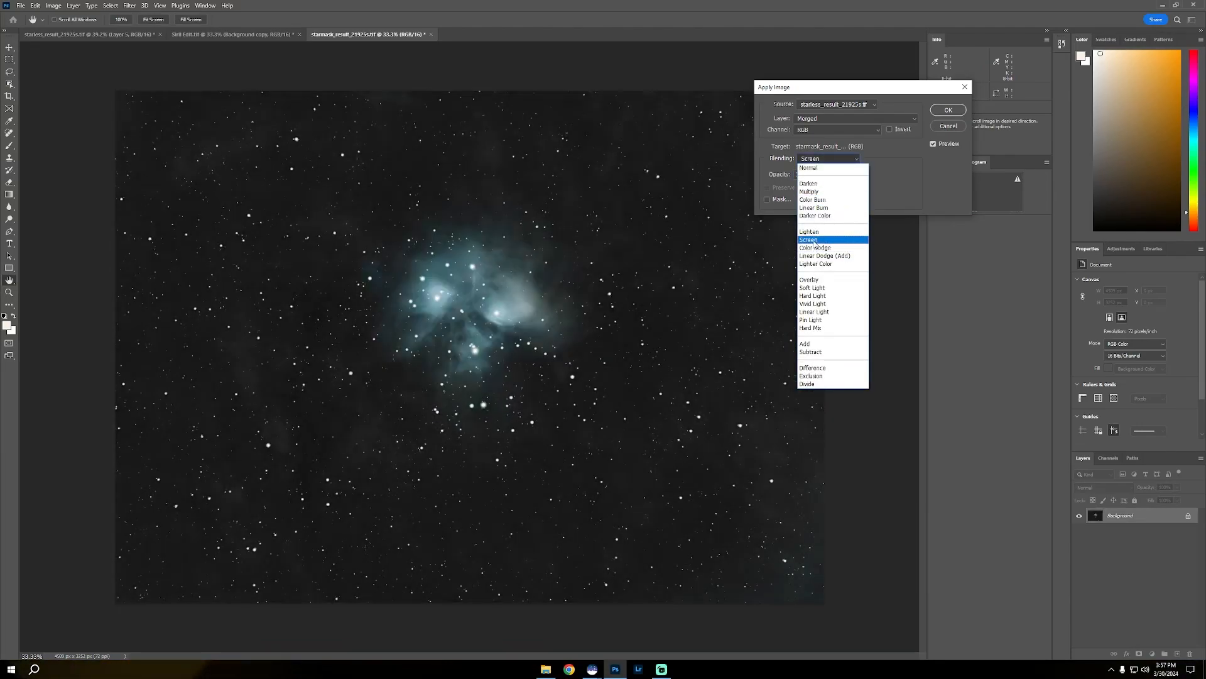
{"action": "left_click", "coordinate": [815, 244]}
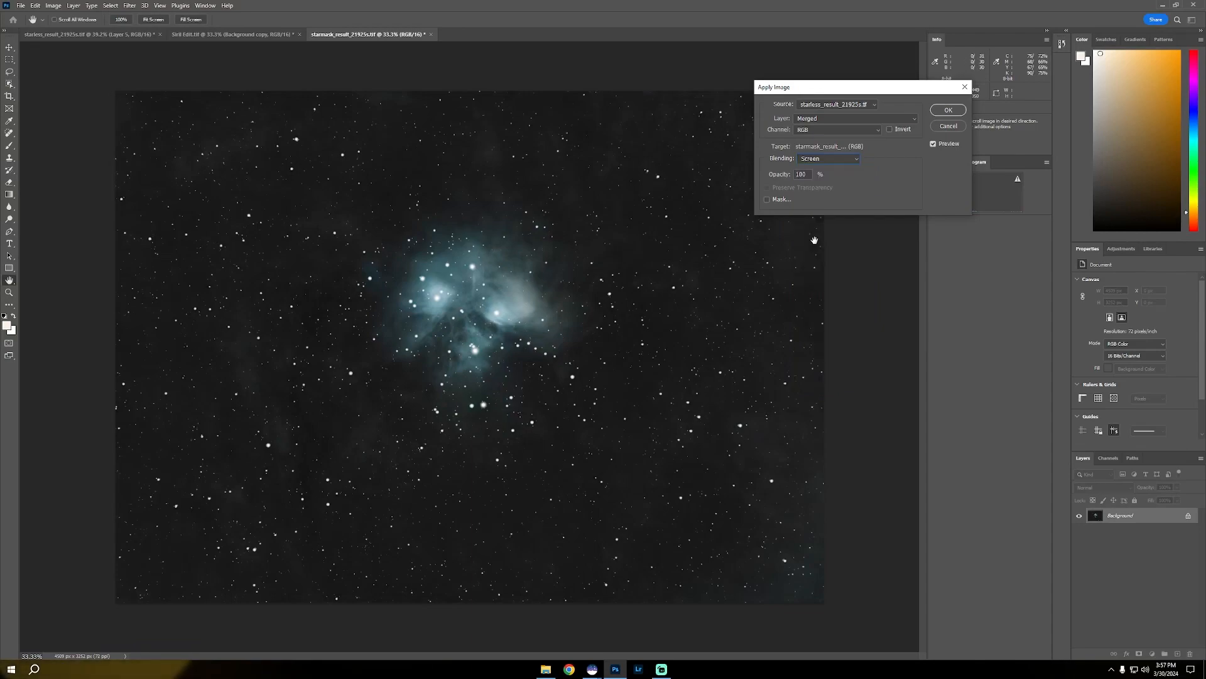
{"action": "left_click", "coordinate": [948, 110]}
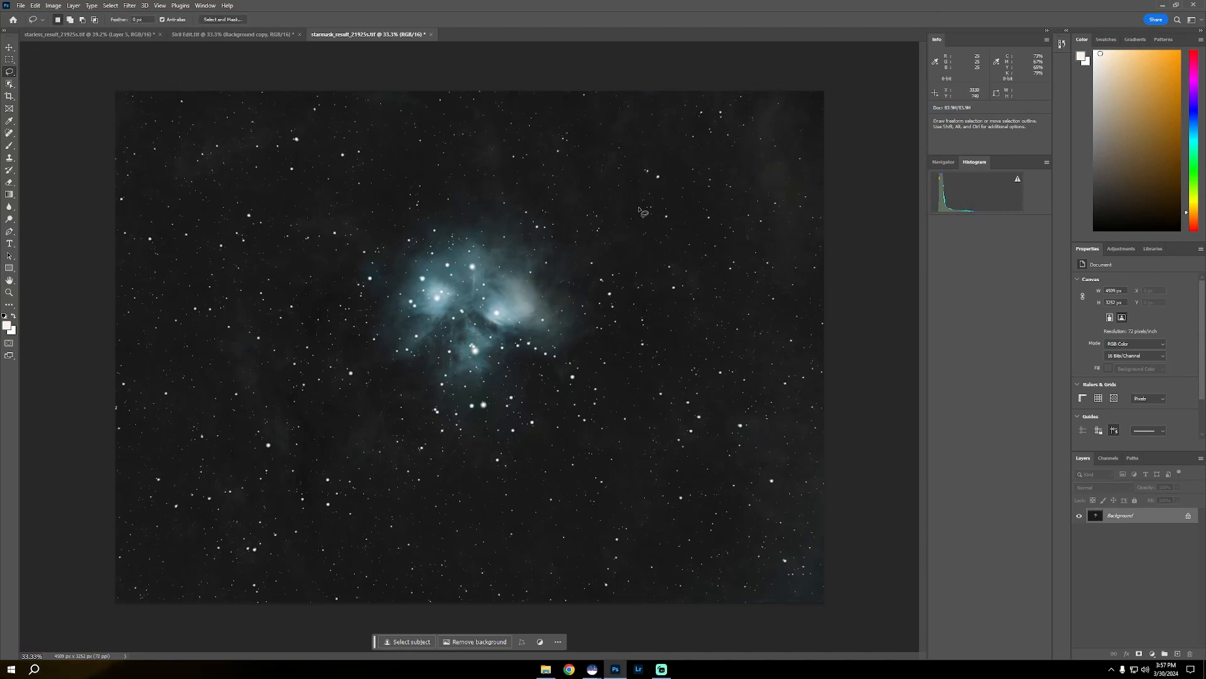
Examine the blended stars and nebula at several magnifications.
{"action": "key", "text": "ctrl+1"}
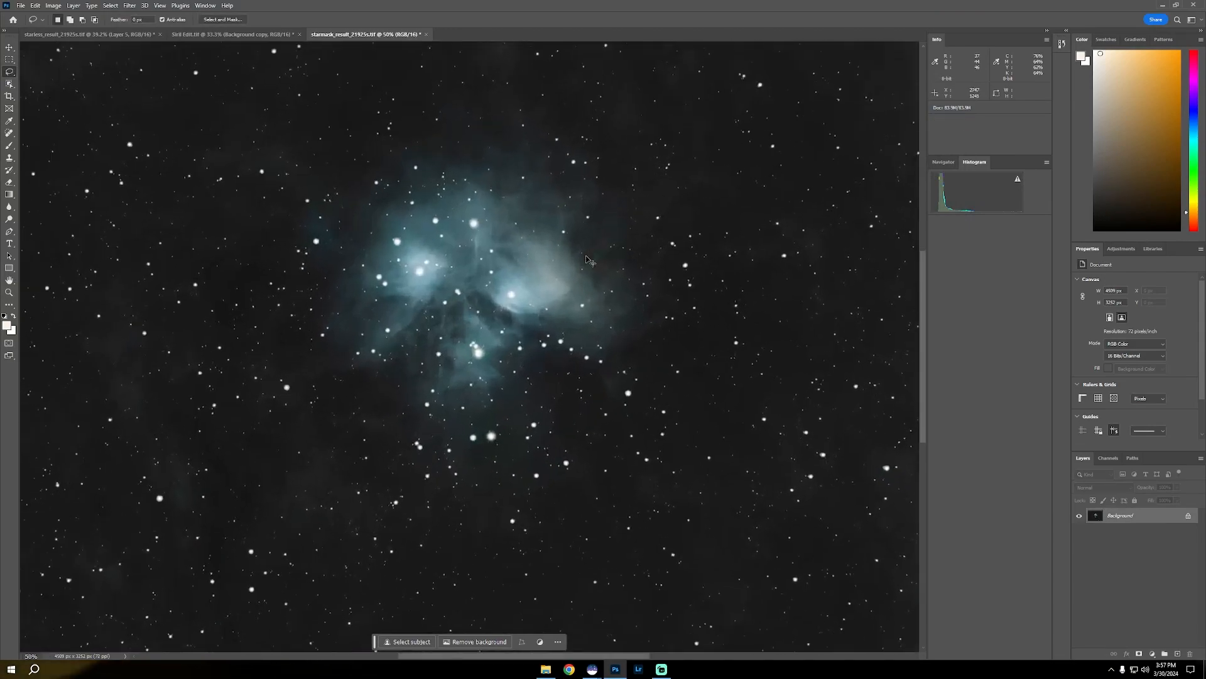
{"action": "scroll", "coordinate": [591, 264], "scroll_direction": "up", "scroll_amount": 3}
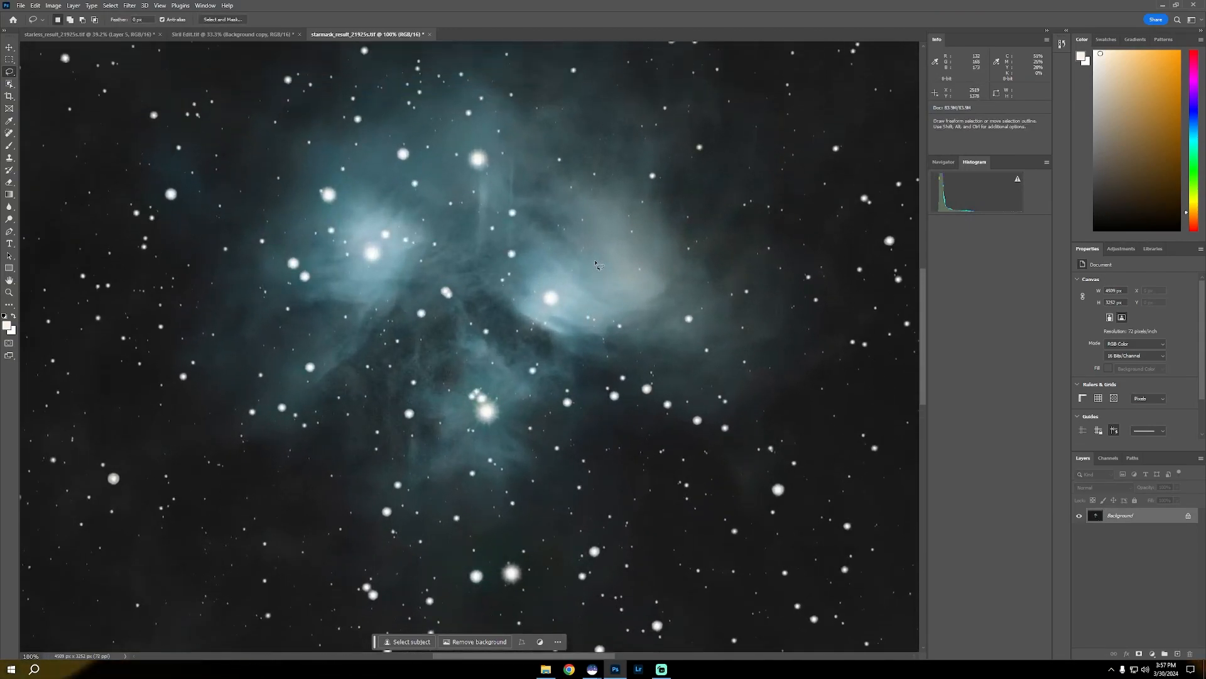
{"action": "scroll", "coordinate": [598, 269], "scroll_direction": "down", "scroll_amount": 1}
{"action": "key", "text": "ctrl+minus"}
{"action": "key", "text": "ctrl+minus"}
{"action": "key", "text": "ctrl+minus"}
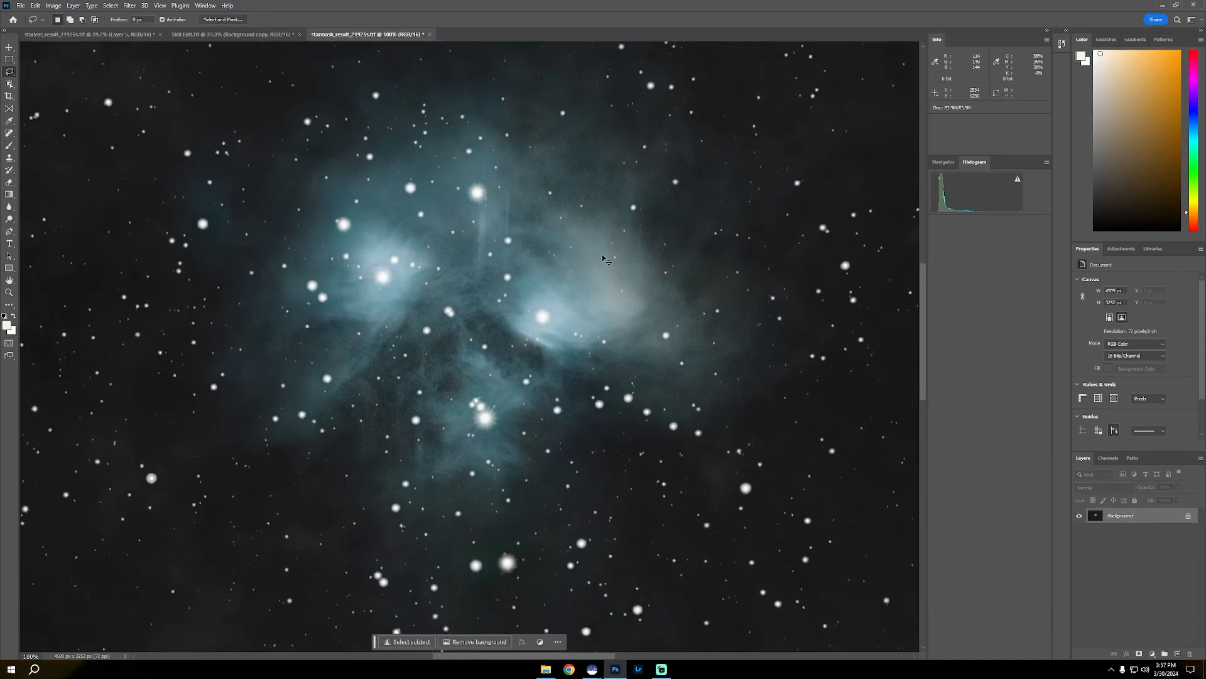
Add a text box in the image's lower-right corner containing the photographer's full name as a signature.
{"action": "key", "text": "ctrl+plus"}
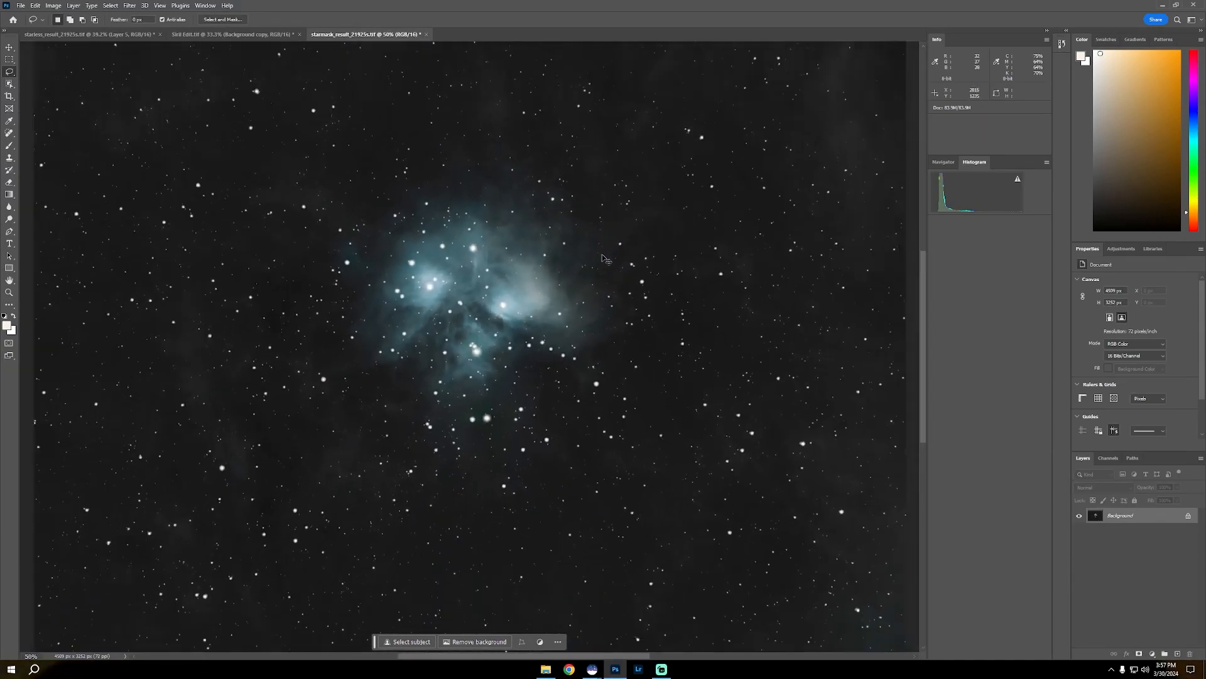
{"action": "key", "text": "ctrl+minus"}
{"action": "left_click", "coordinate": [10, 243]}
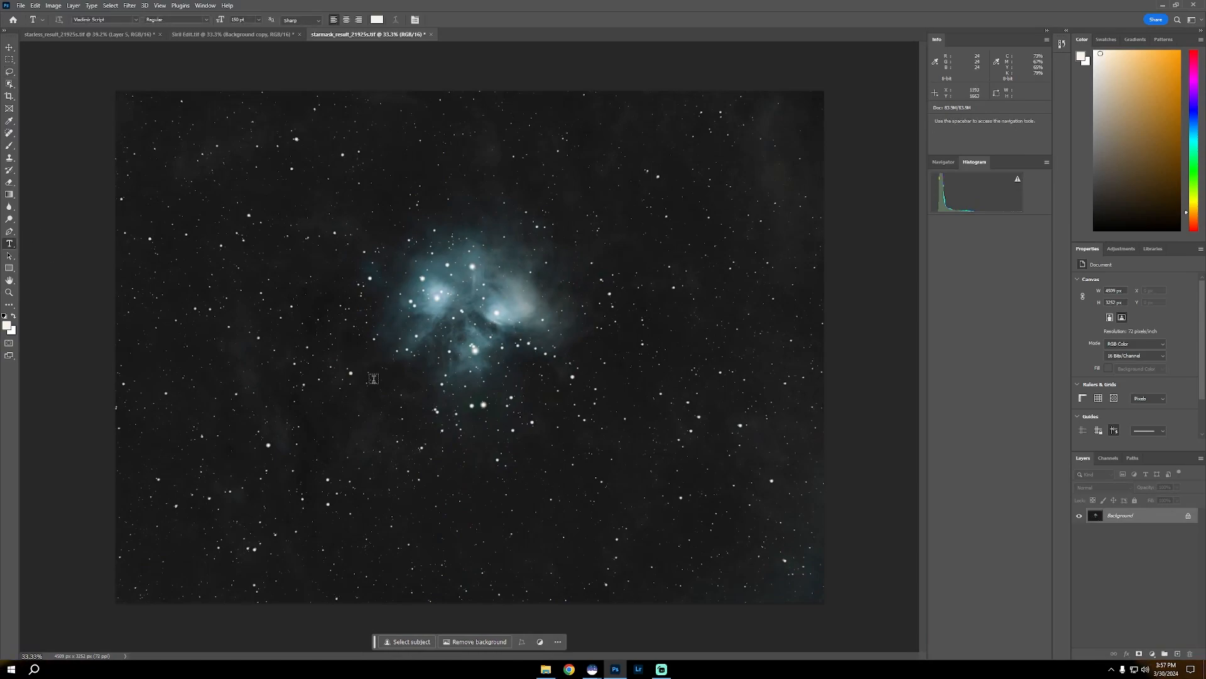
{"action": "left_click_drag", "start_coordinate": [667, 543], "coordinate": [833, 602]}
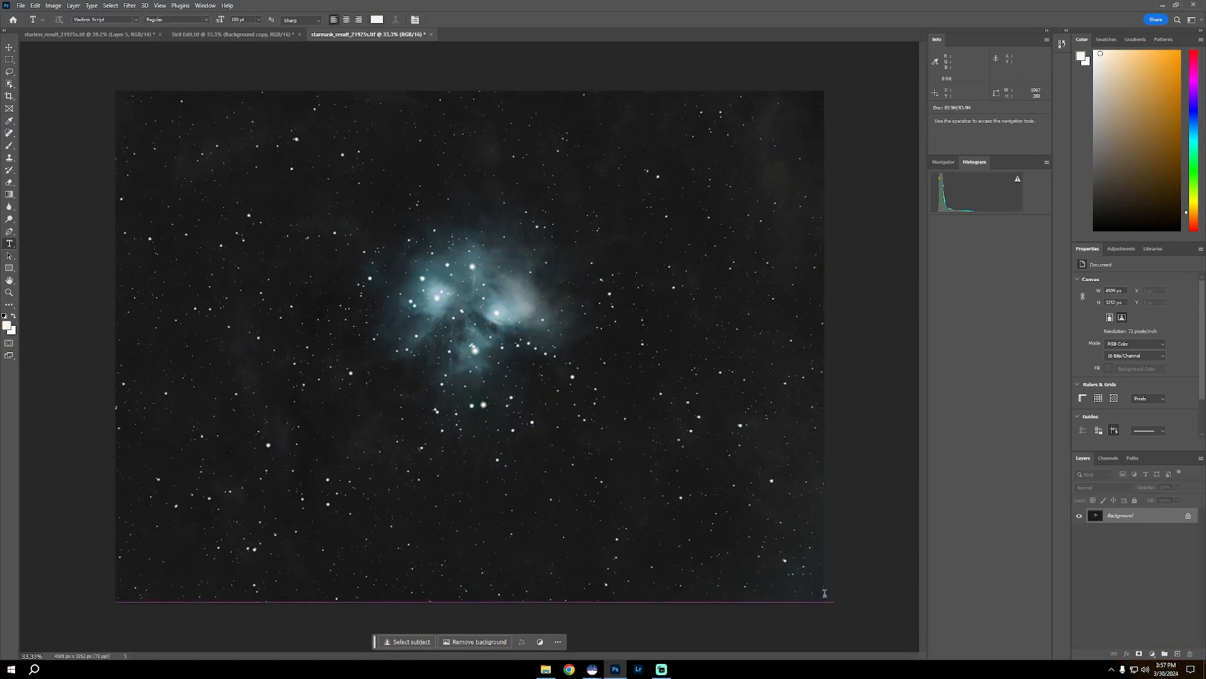
{"action": "type", "text": "Bre"}
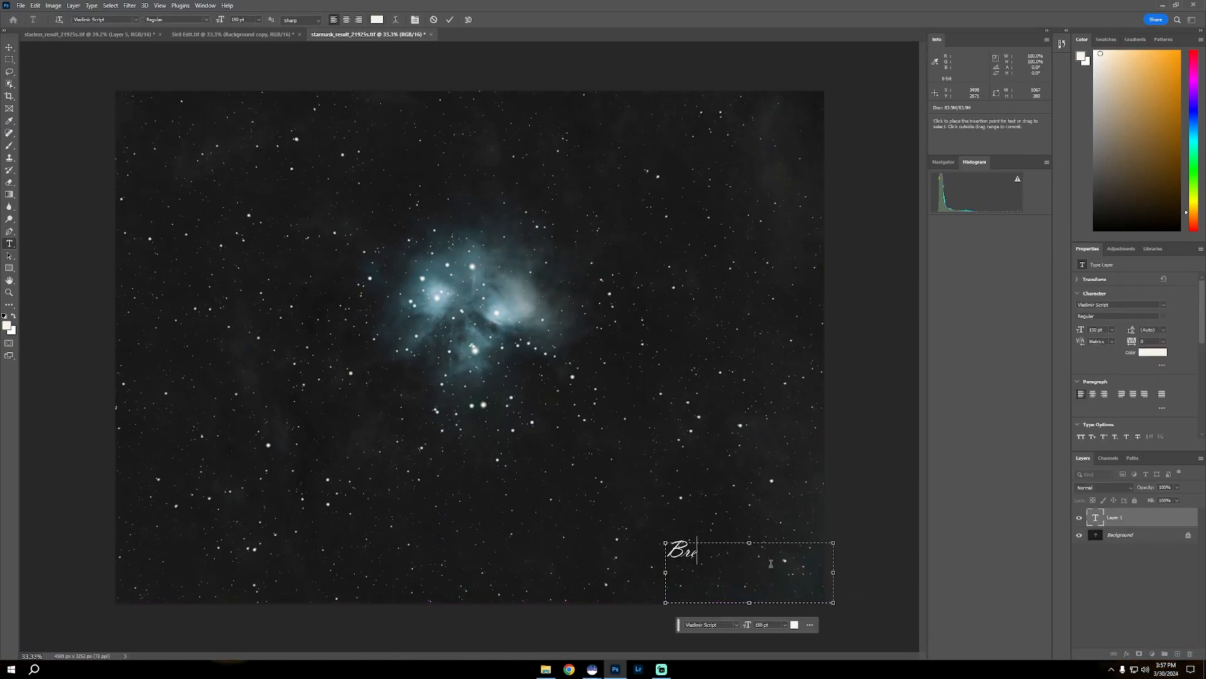
{"action": "type", "text": "nnen Robison"}
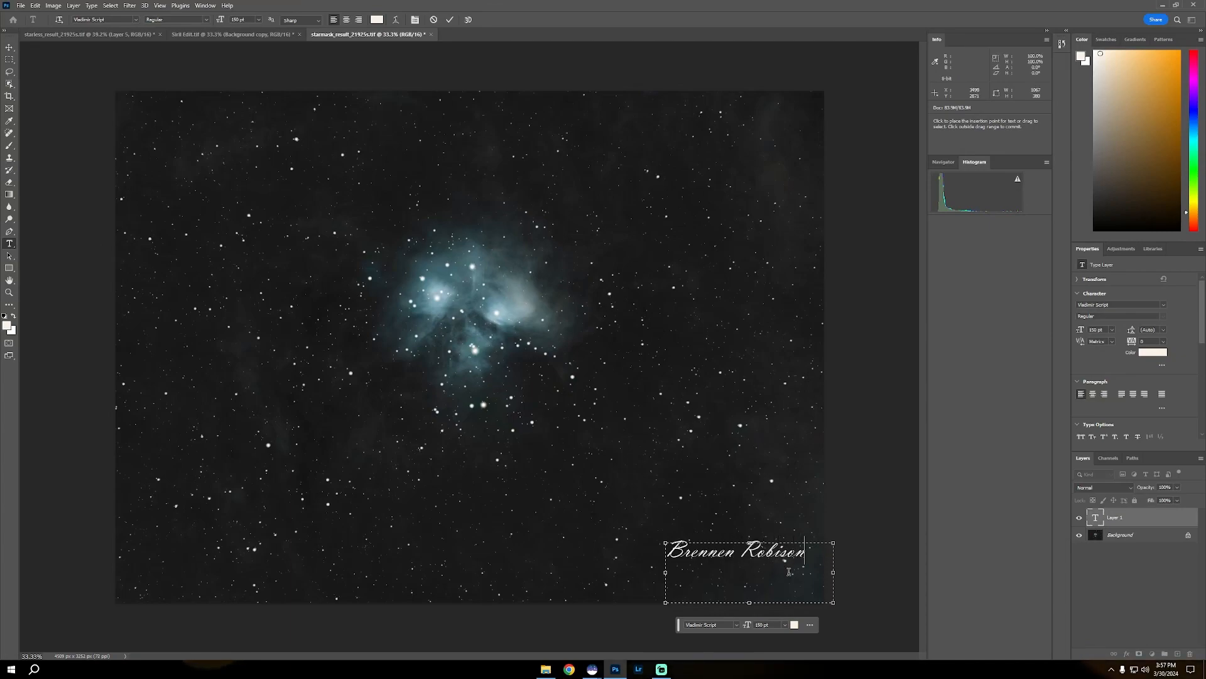
Change the color of the whole signature text to a light neutral gray.
{"action": "left_click", "coordinate": [794, 624]}
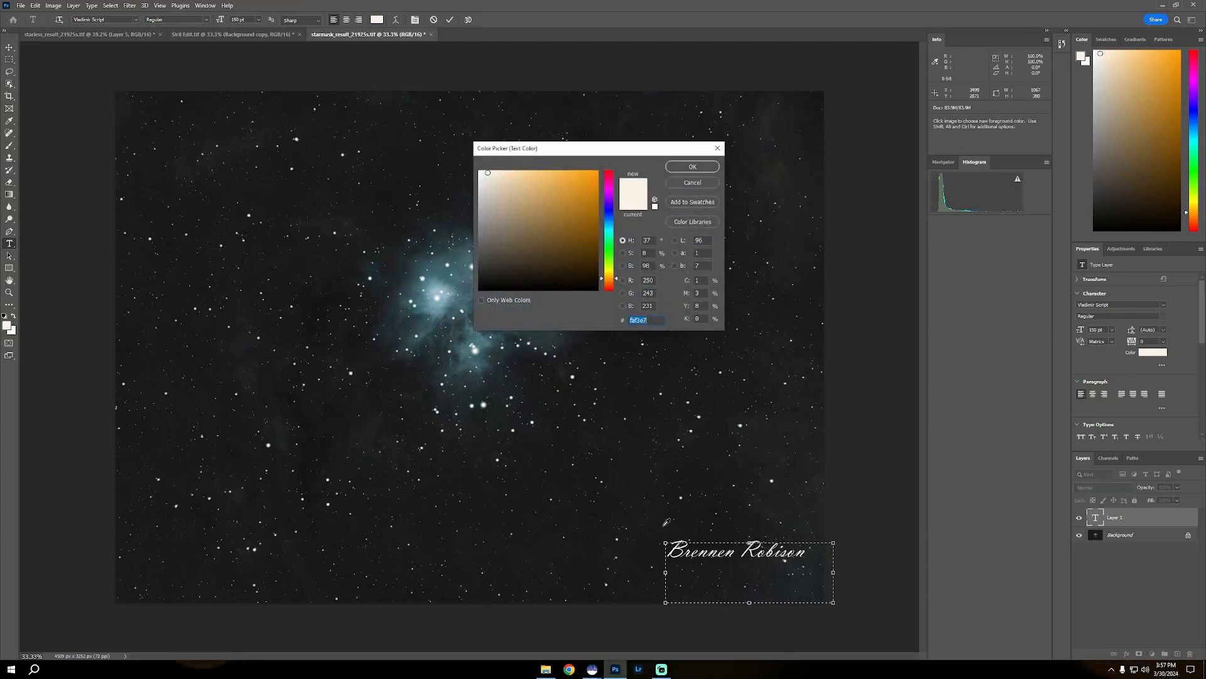
{"action": "left_click", "coordinate": [483, 203]}
{"action": "left_click_drag", "start_coordinate": [479, 204], "coordinate": [479, 204]}
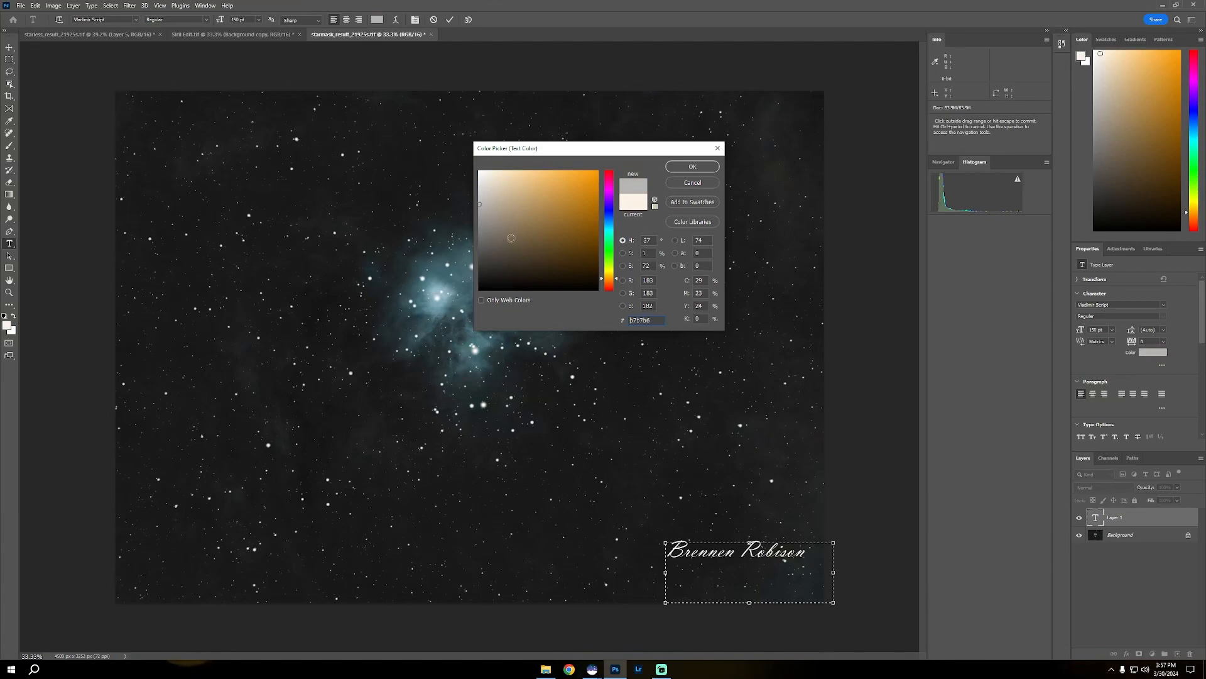
{"action": "left_click", "coordinate": [693, 166]}
{"action": "left_click_drag", "start_coordinate": [807, 553], "coordinate": [777, 555]}
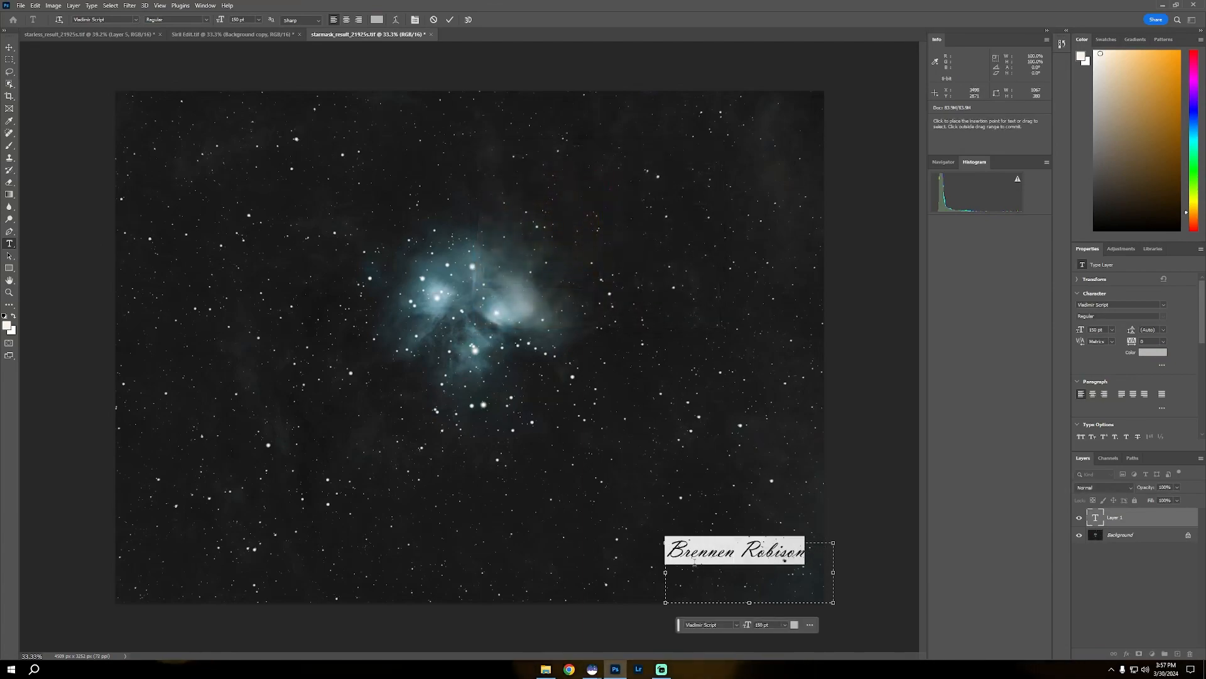
{"action": "left_click", "coordinate": [795, 625]}
{"action": "mouse_move", "coordinate": [489, 217]}
{"action": "left_mouse_down"}
{"action": "mouse_move", "coordinate": [475, 193]}
{"action": "mouse_move", "coordinate": [469, 218]}
{"action": "mouse_move", "coordinate": [470, 206]}
{"action": "left_mouse_up"}
{"action": "left_click", "coordinate": [685, 166]}
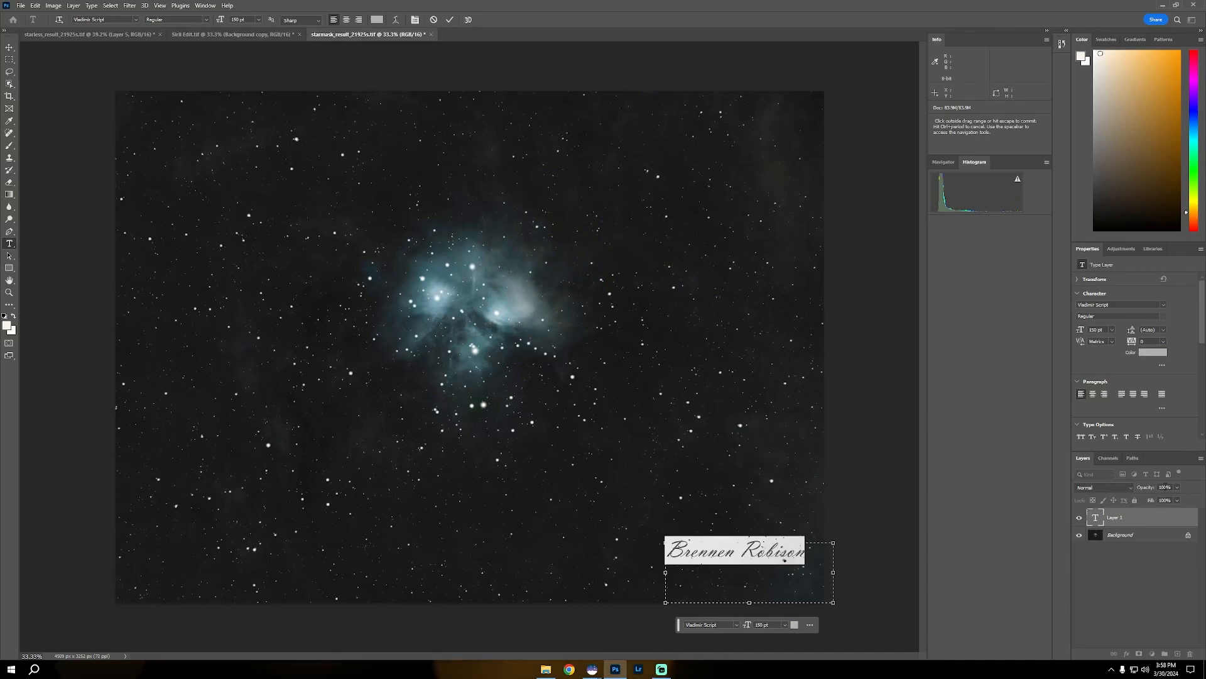
Set the signature layer's opacity to 20% and move the signature into the image's lower-right corner.
{"action": "key", "text": "Escape"}
{"action": "left_click", "coordinate": [1165, 487]}
{"action": "type", "text": "20"}
{"action": "left_click", "coordinate": [738, 545]}
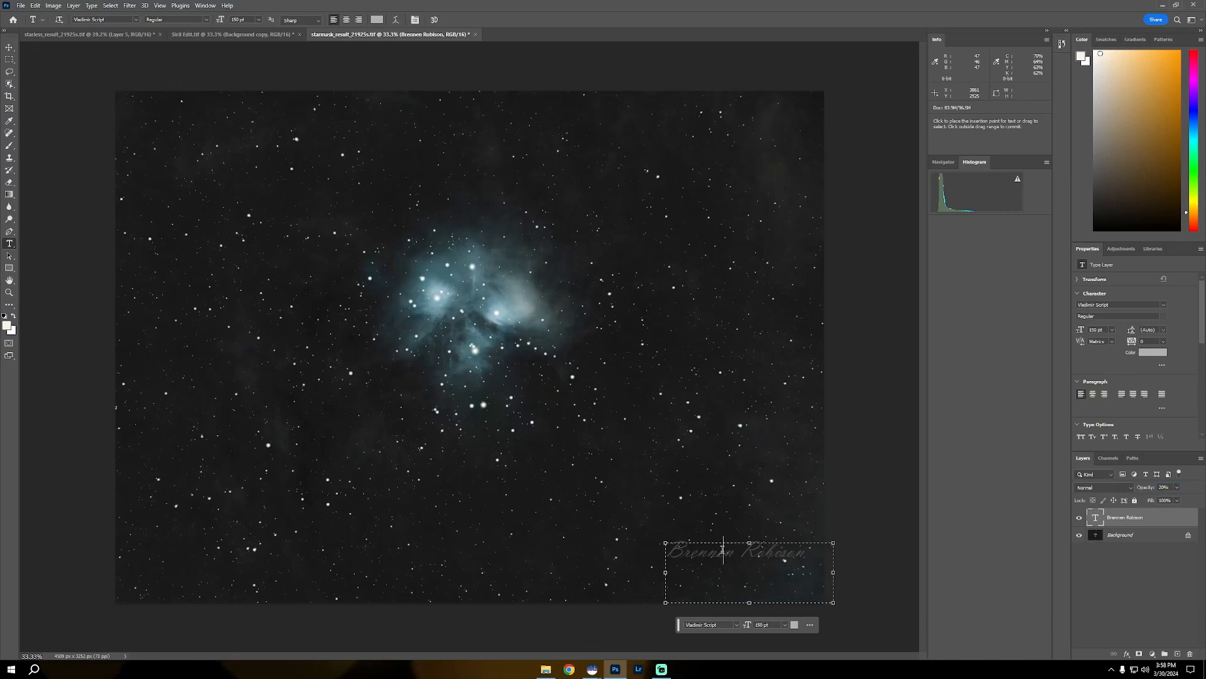
{"action": "left_click_drag", "start_coordinate": [733, 531], "coordinate": [748, 568]}
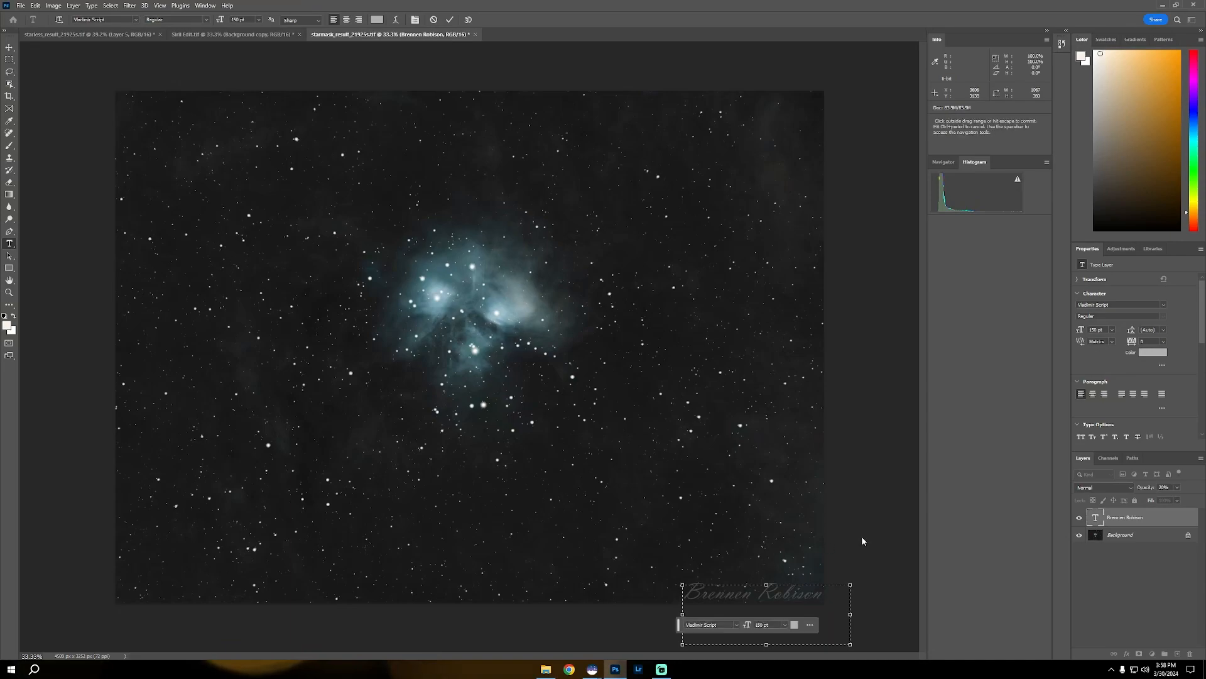
{"action": "left_click", "coordinate": [1118, 520]}
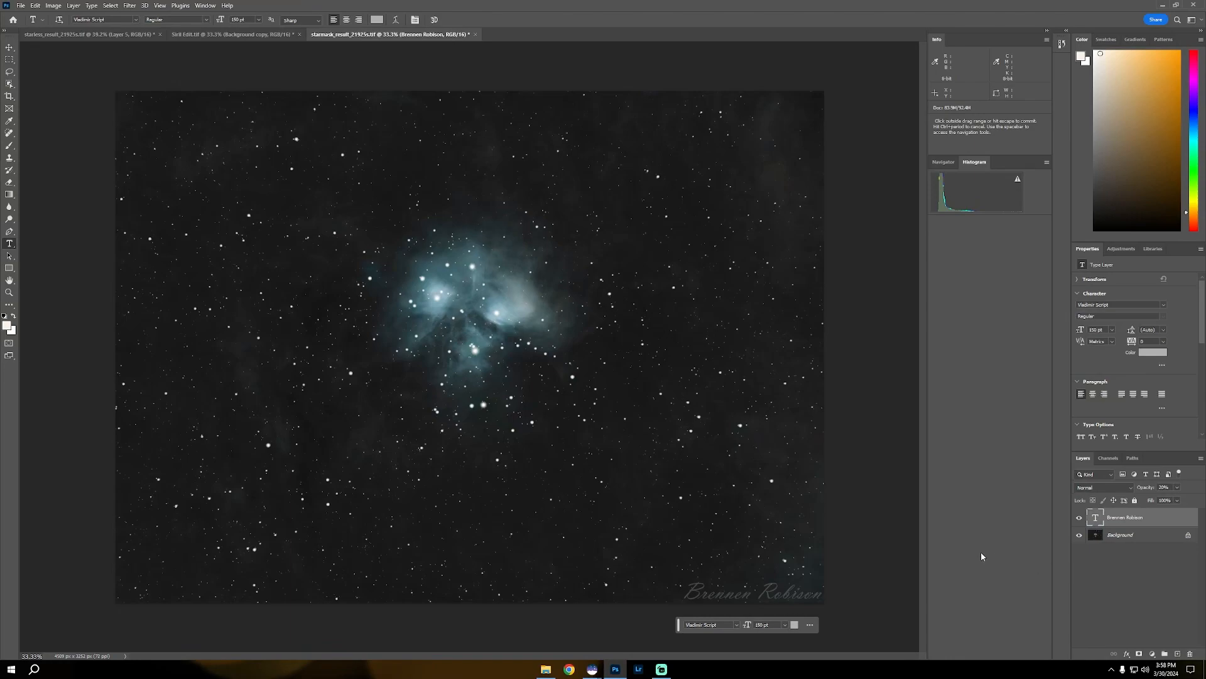
Duplicate the Background layer and place the signature layer directly above the original Background, beneath the copy.
{"action": "right_click", "coordinate": [1120, 536]}
{"action": "left_click", "coordinate": [1137, 554]}
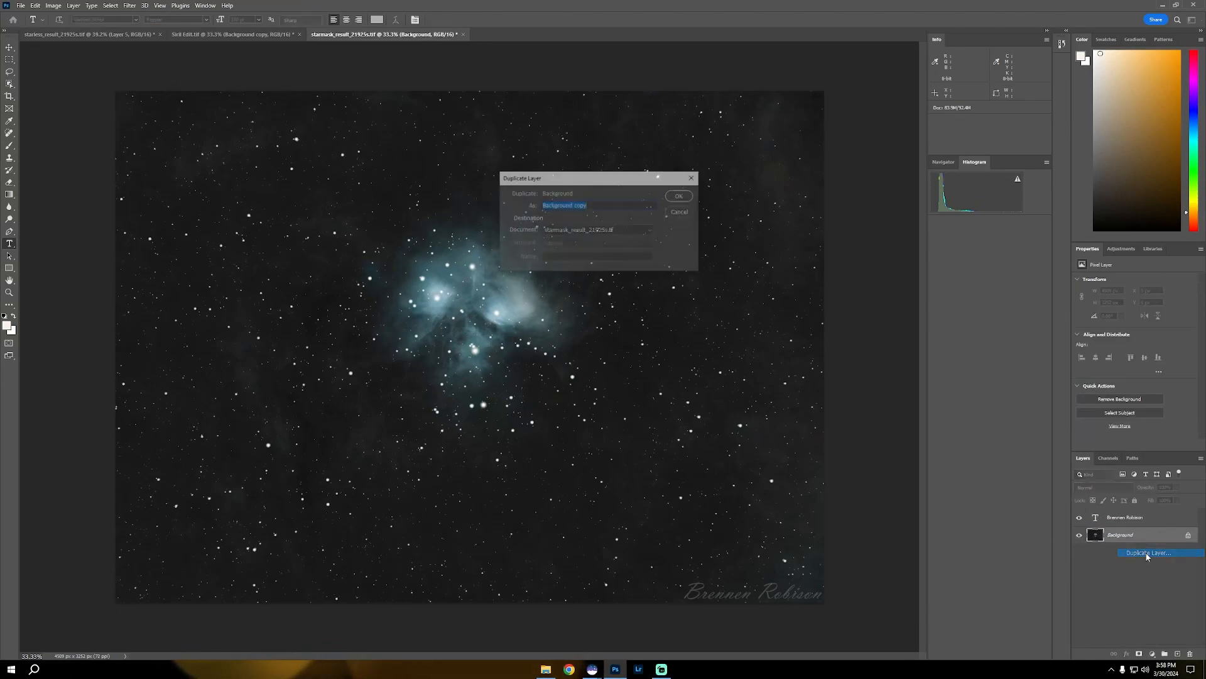
{"action": "left_click", "coordinate": [679, 200]}
{"action": "left_click_drag", "start_coordinate": [1116, 519], "coordinate": [1121, 540]}
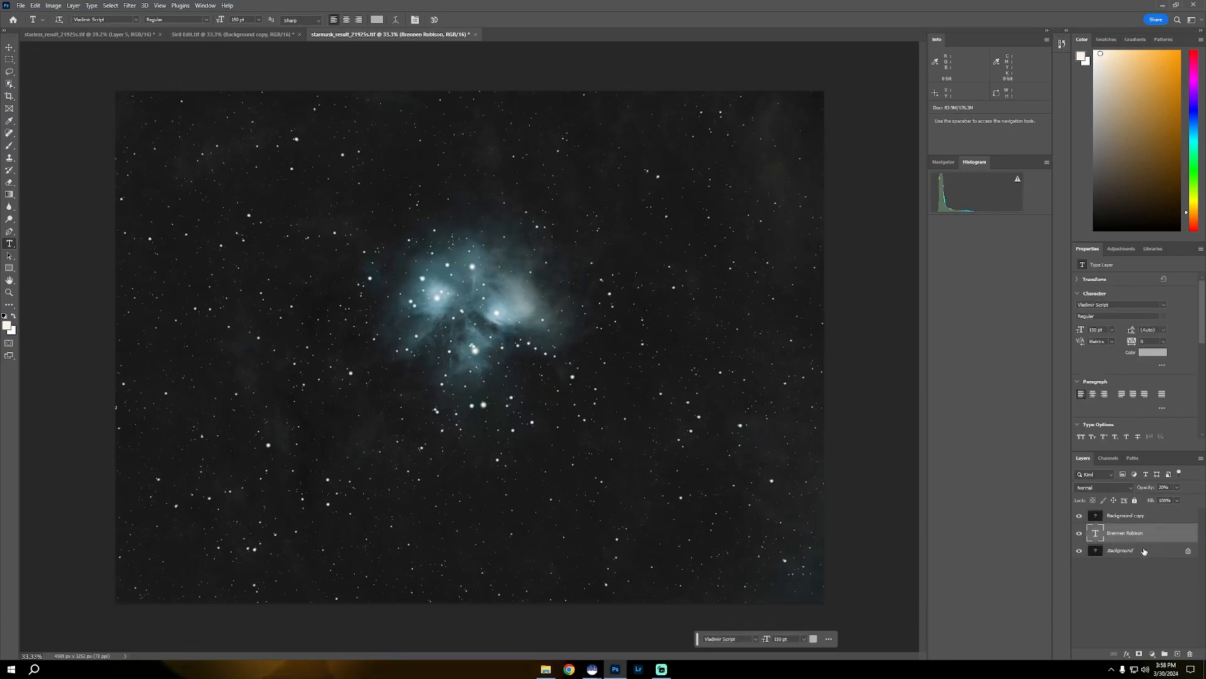
Cool the temperature and lower the vibrance slightly on Background copy in Camera Raw, comparing with the color changes disabled.
{"action": "left_click", "coordinate": [1130, 519]}
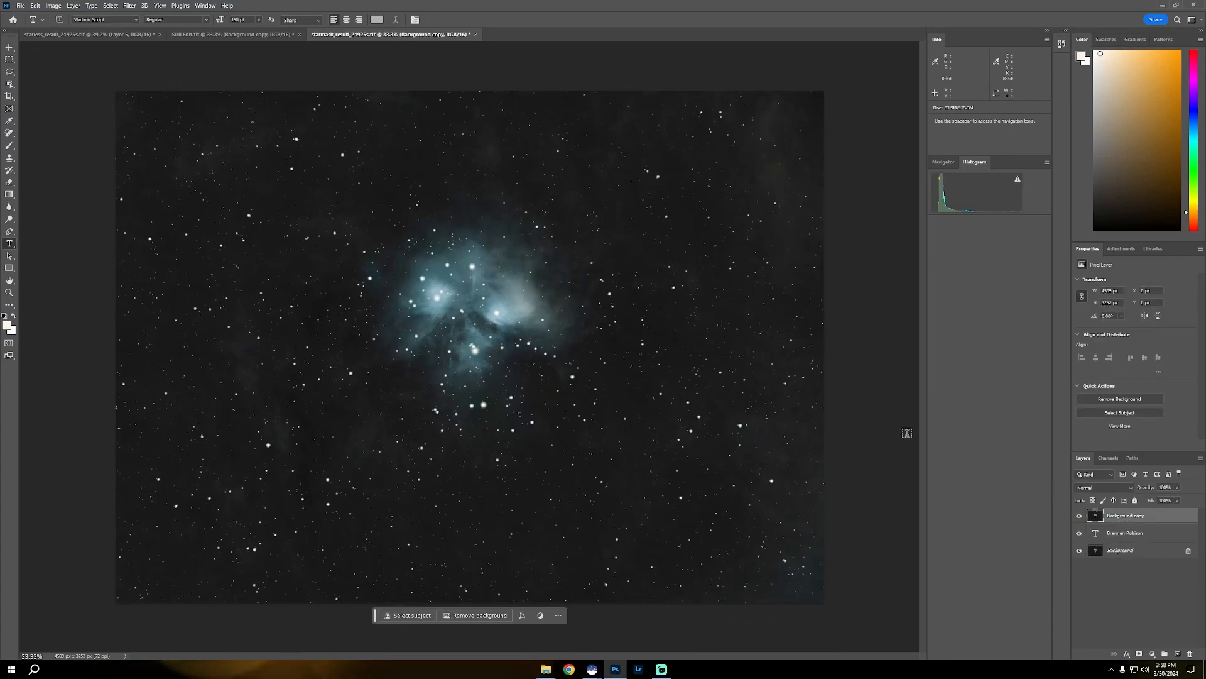
{"action": "left_click", "coordinate": [129, 5]}
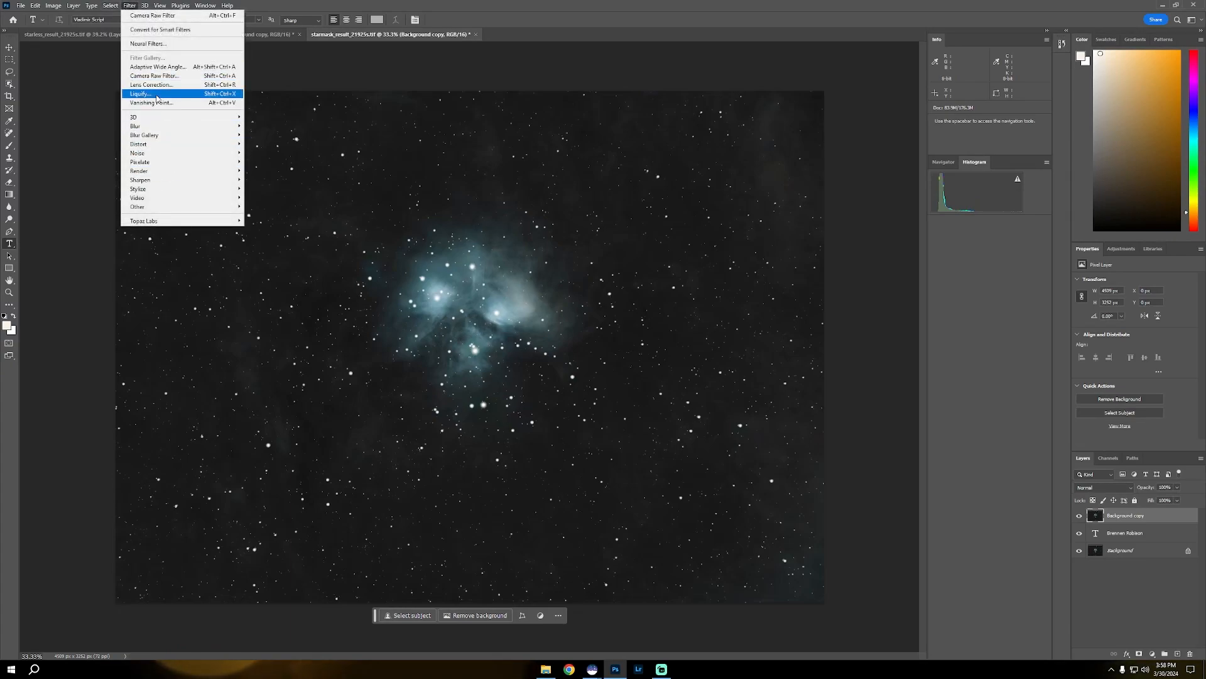
{"action": "left_click", "coordinate": [153, 76]}
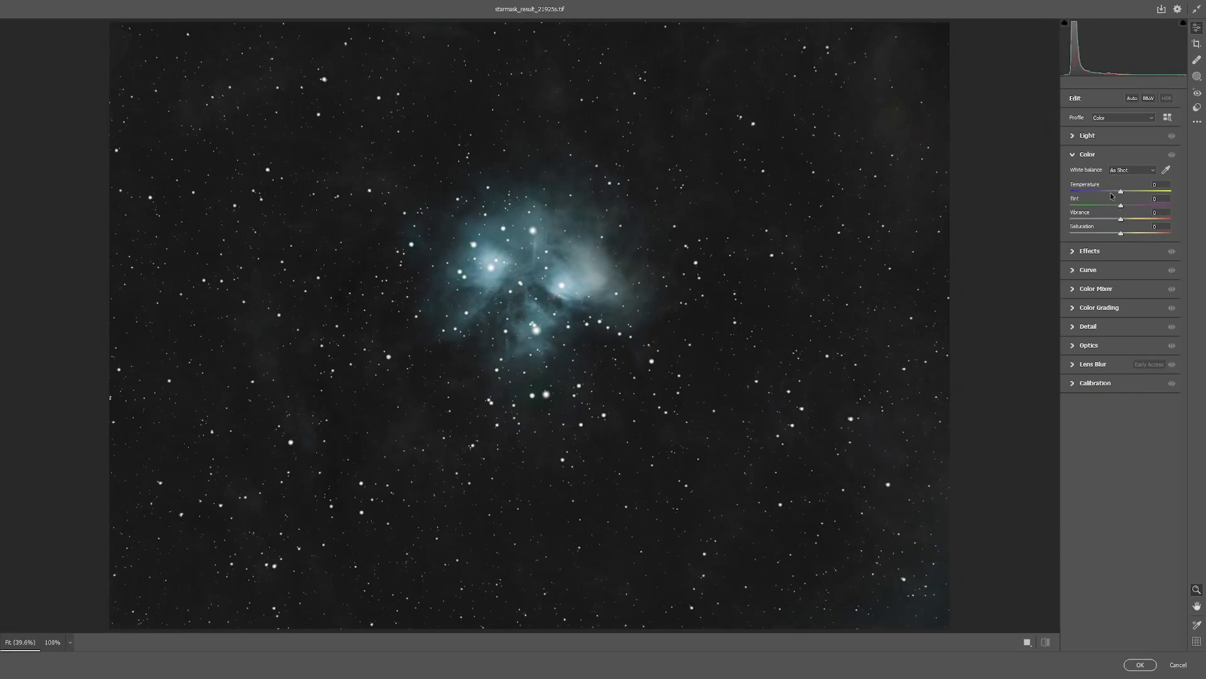
{"action": "left_click_drag", "start_coordinate": [1122, 194], "coordinate": [1119, 192]}
{"action": "left_click_drag", "start_coordinate": [1138, 234], "coordinate": [1117, 235]}
{"action": "left_click", "coordinate": [1171, 157]}
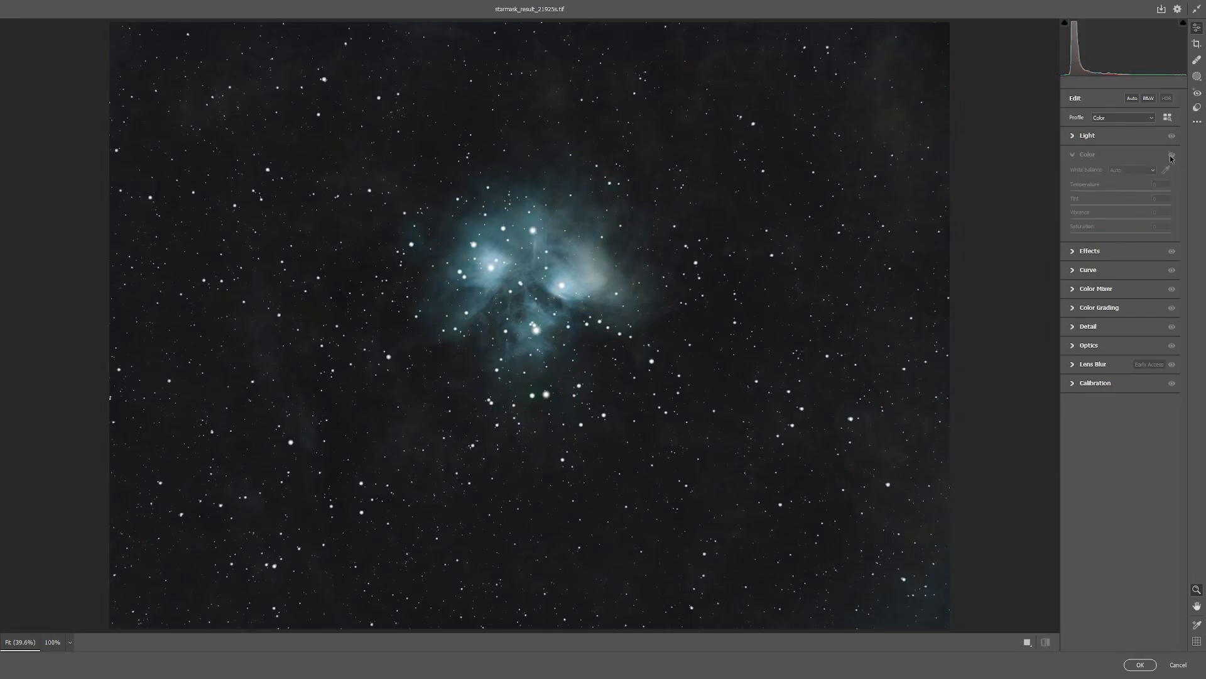
{"action": "left_click", "coordinate": [1171, 158]}
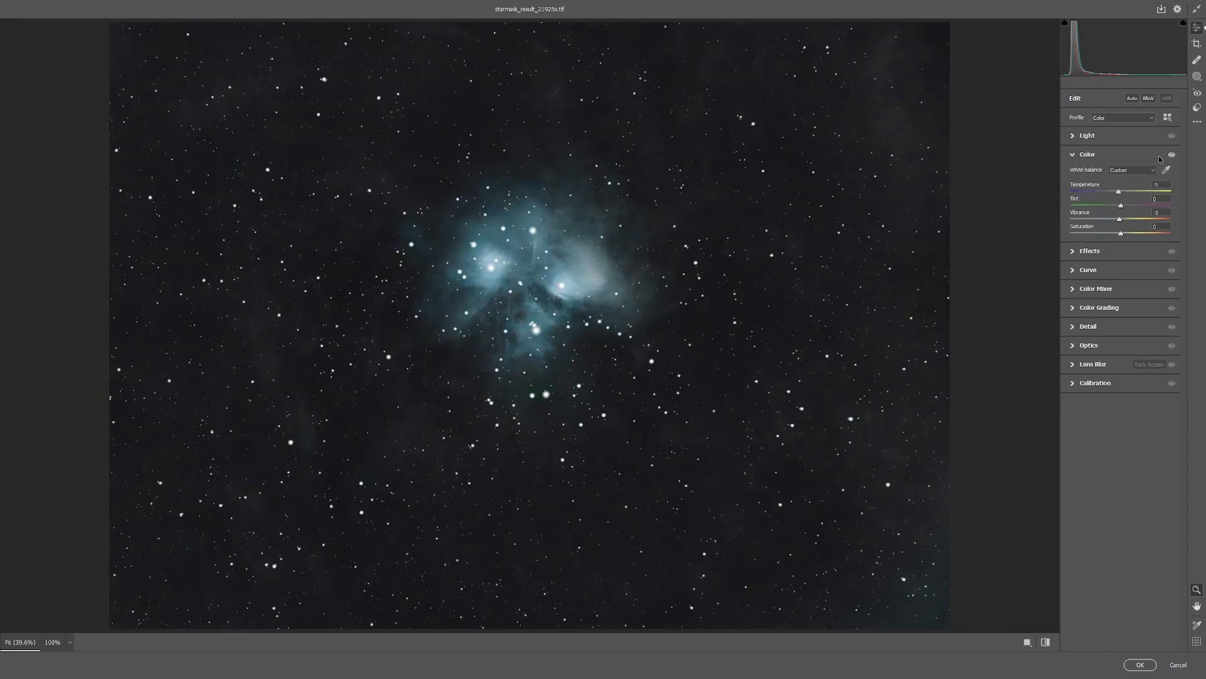
Lower the clarity very slightly in Camera Raw while inspecting the nebula at 100%, resetting texture and dehaze.
{"action": "left_click", "coordinate": [1072, 254]}
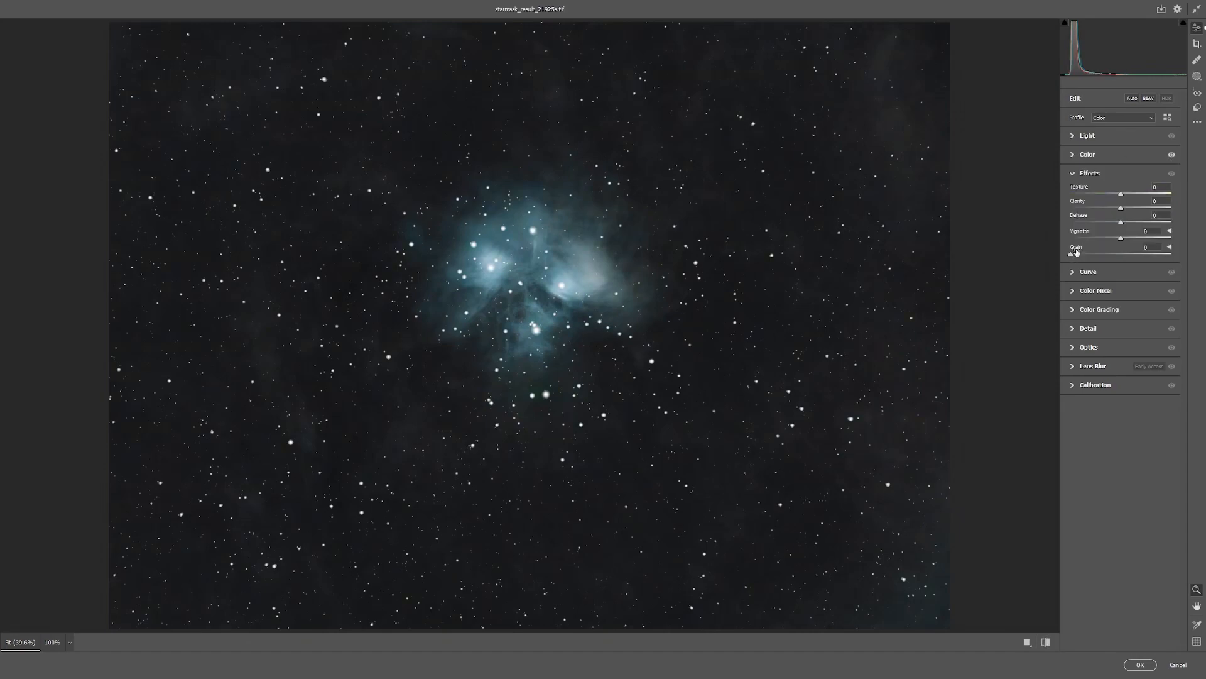
{"action": "key", "text": "ctrl+alt+0"}
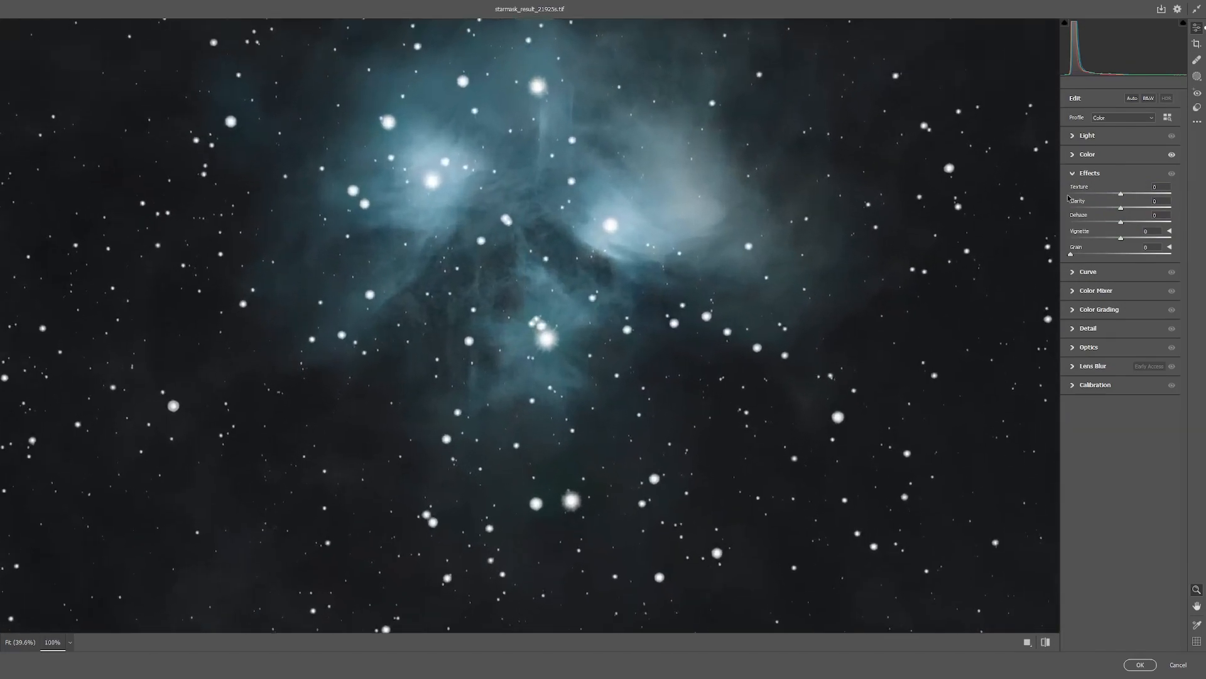
{"action": "mouse_move", "coordinate": [1121, 209]}
{"action": "left_mouse_down"}
{"action": "mouse_move", "coordinate": [1139, 214]}
{"action": "mouse_move", "coordinate": [1112, 217]}
{"action": "mouse_move", "coordinate": [1137, 196]}
{"action": "mouse_move", "coordinate": [1104, 199]}
{"action": "mouse_move", "coordinate": [1115, 221]}
{"action": "left_mouse_up"}
{"action": "double_click", "coordinate": [1106, 197]}
{"action": "double_click", "coordinate": [1115, 222]}
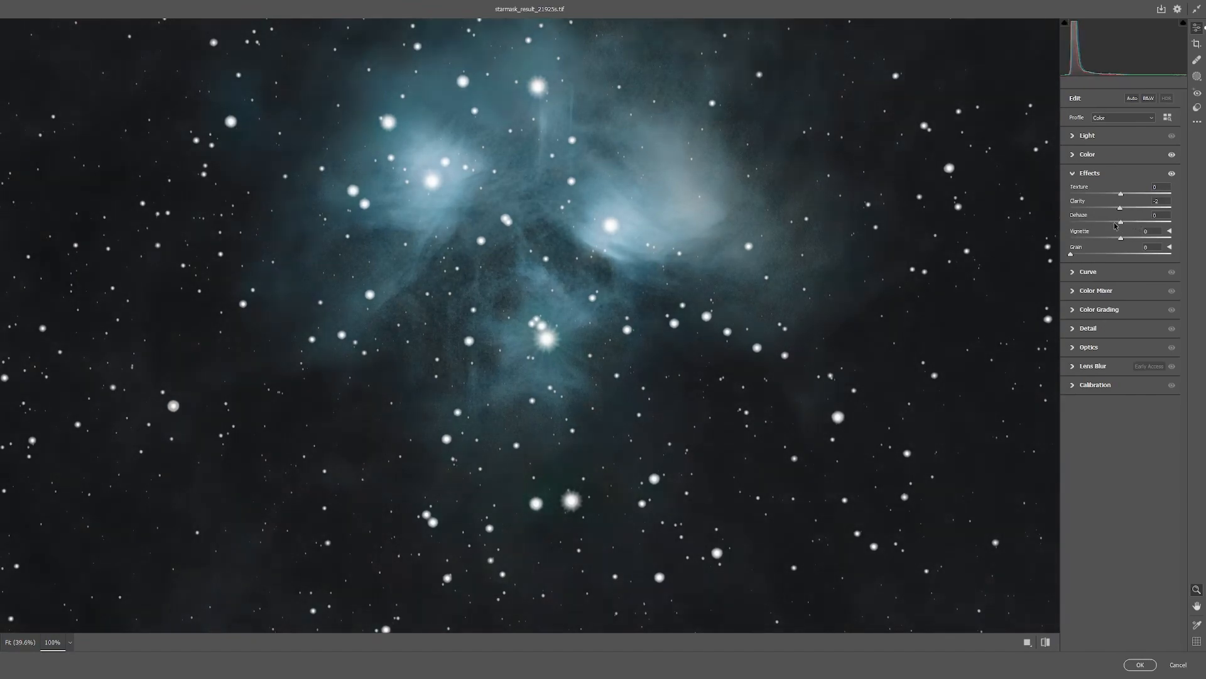
Apply noise reduction of about 10 and a small amount of color noise reduction in Camera Raw.
{"action": "left_click", "coordinate": [1074, 272]}
{"action": "left_click", "coordinate": [1076, 423]}
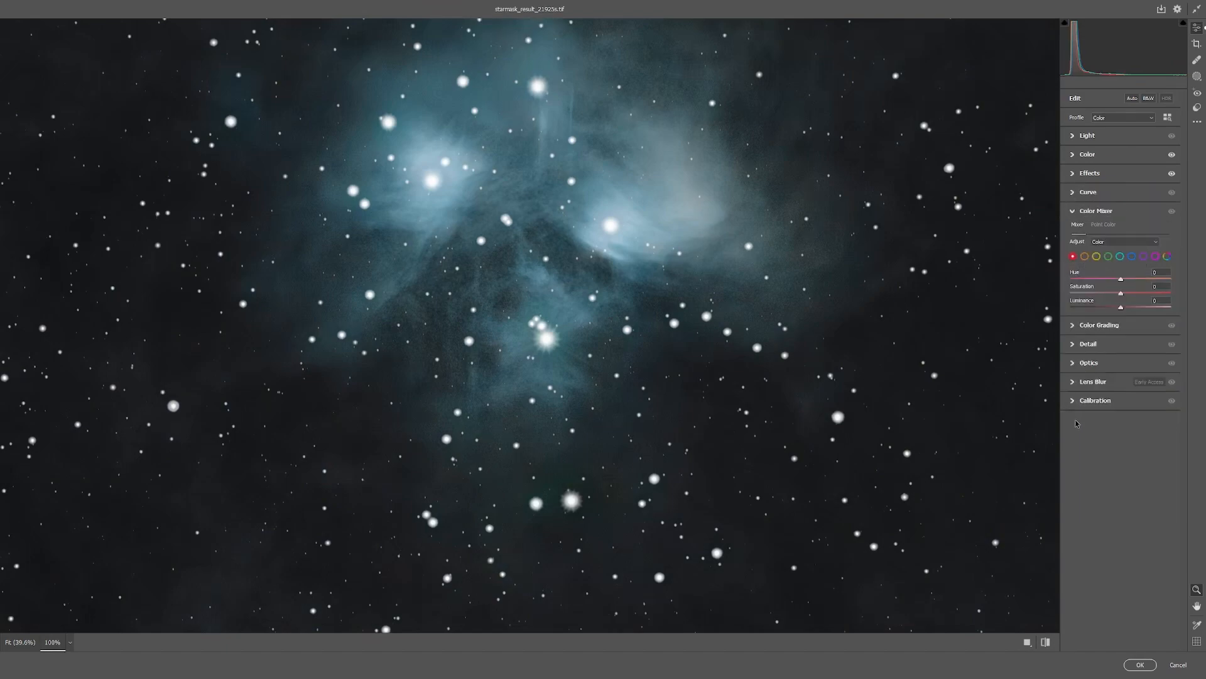
{"action": "left_click", "coordinate": [1073, 325]}
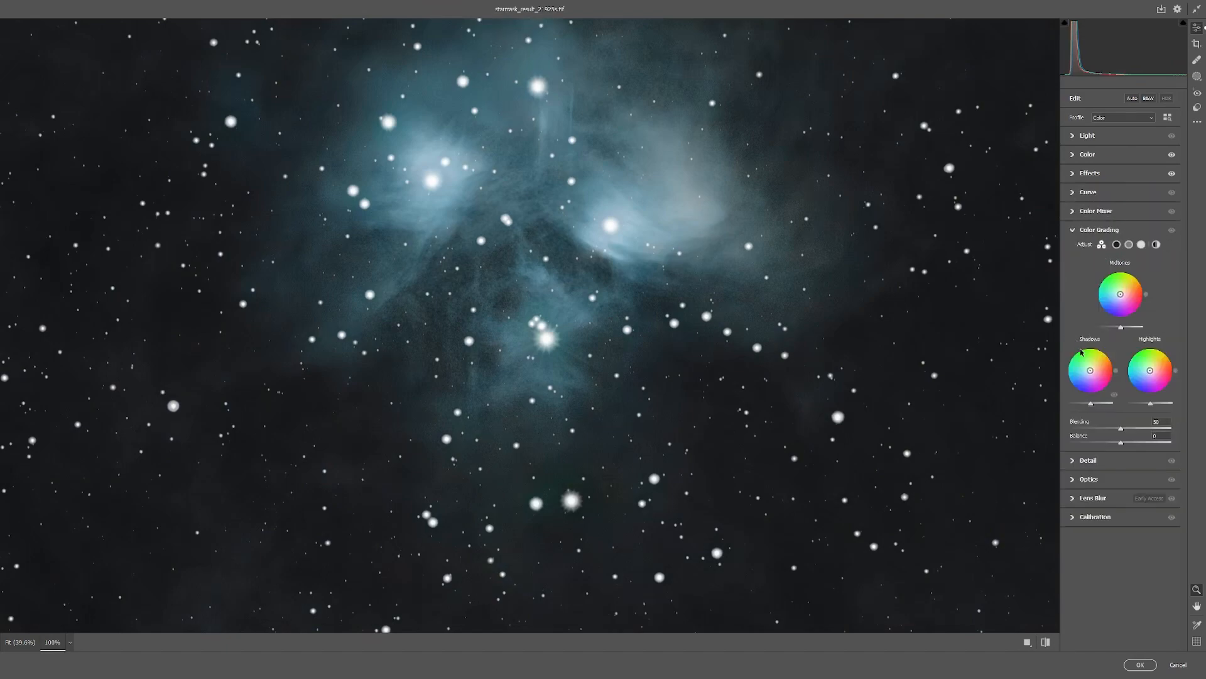
{"action": "left_click", "coordinate": [1079, 463]}
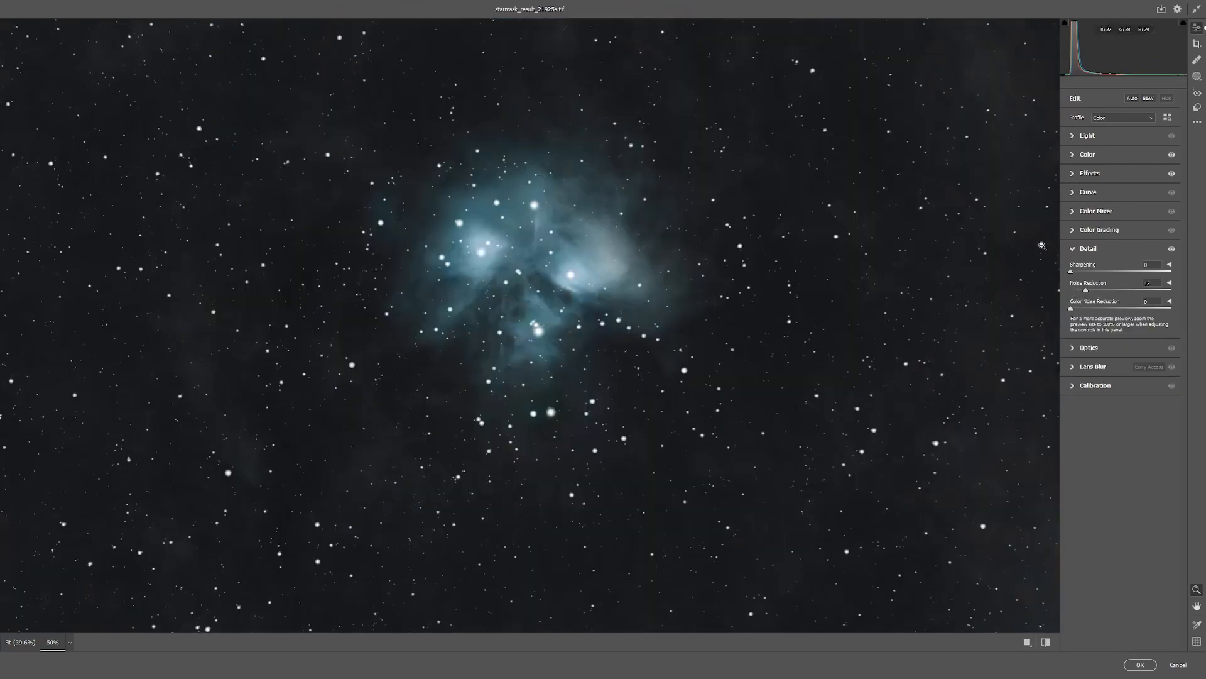
{"action": "left_click_drag", "start_coordinate": [1083, 291], "coordinate": [1082, 291]}
{"action": "key", "text": "ctrl+="}
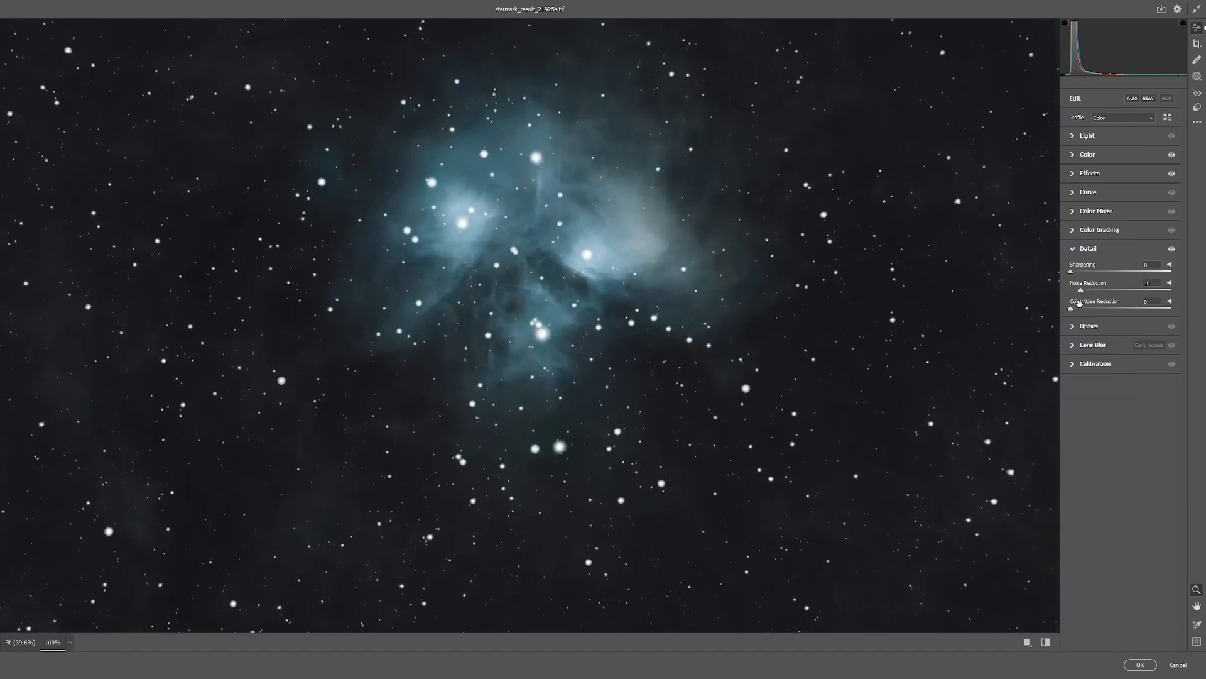
{"action": "left_click_drag", "start_coordinate": [1071, 308], "coordinate": [1082, 310]}
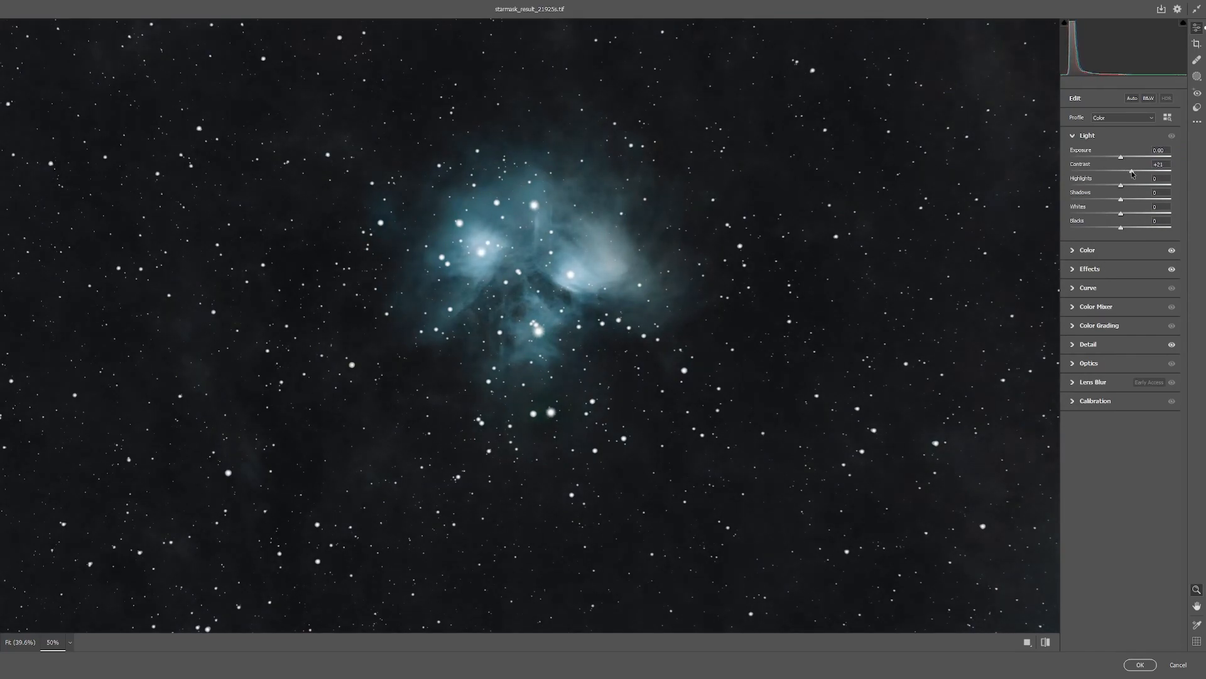
Raise the contrast, highlights, shadows and whites slightly in Camera Raw and compare with the light adjustments disabled.
{"action": "left_click_drag", "start_coordinate": [1122, 171], "coordinate": [1125, 184]}
{"action": "left_click_drag", "start_coordinate": [1122, 200], "coordinate": [1124, 203]}
{"action": "mouse_move", "coordinate": [1121, 214]}
{"action": "left_mouse_down"}
{"action": "mouse_move", "coordinate": [1111, 213]}
{"action": "mouse_move", "coordinate": [1127, 215]}
{"action": "left_mouse_up"}
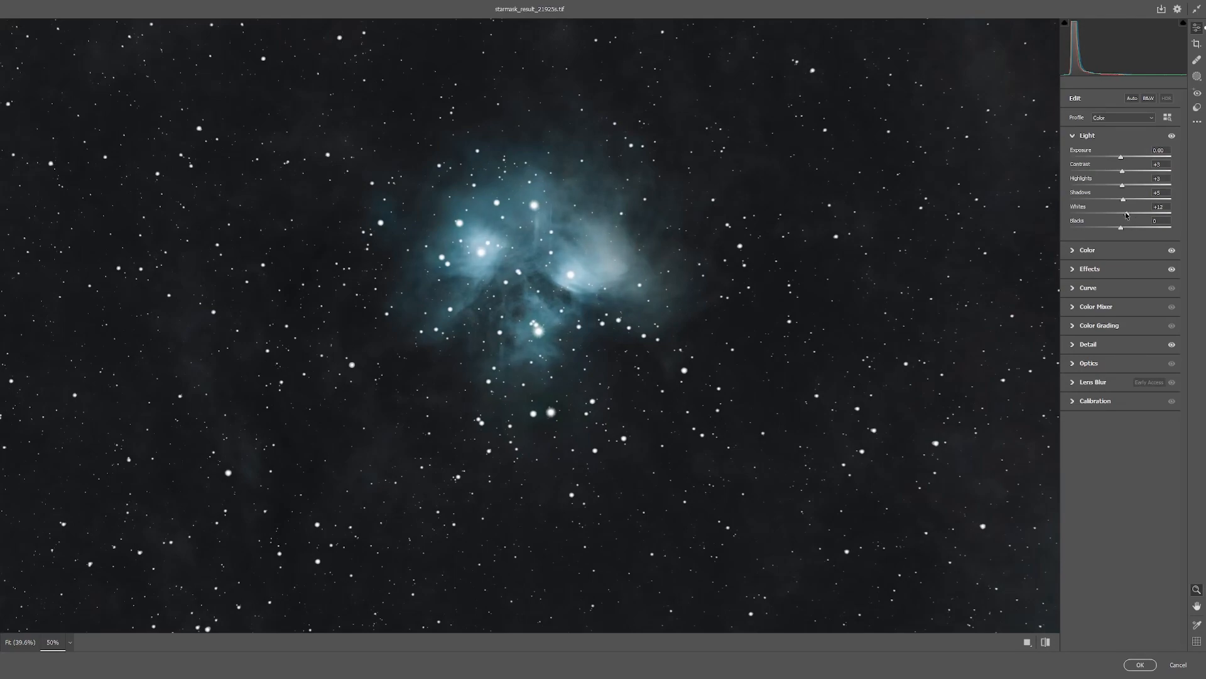
{"action": "left_click", "coordinate": [1173, 137]}
{"action": "left_click", "coordinate": [1172, 137]}
Lower the blacks to about -12, check the result across the image, and apply the Camera Raw filter.
{"action": "left_click_drag", "start_coordinate": [1121, 228], "coordinate": [1116, 228]}
{"action": "left_click", "coordinate": [1172, 136]}
{"action": "left_click", "coordinate": [1173, 135]}
{"action": "scroll", "coordinate": [738, 344], "scroll_direction": "down", "scroll_amount": 3}
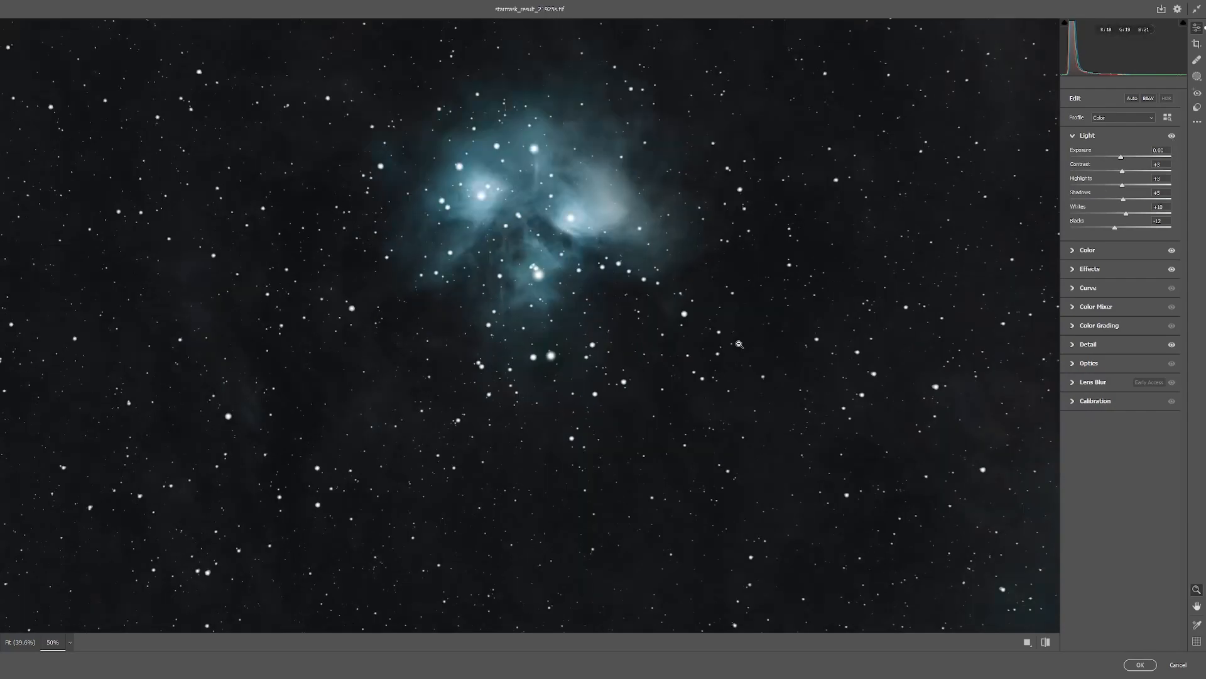
{"action": "scroll", "coordinate": [737, 344], "scroll_direction": "up", "scroll_amount": 3}
{"action": "scroll", "coordinate": [737, 344], "scroll_direction": "down", "scroll_amount": 3}
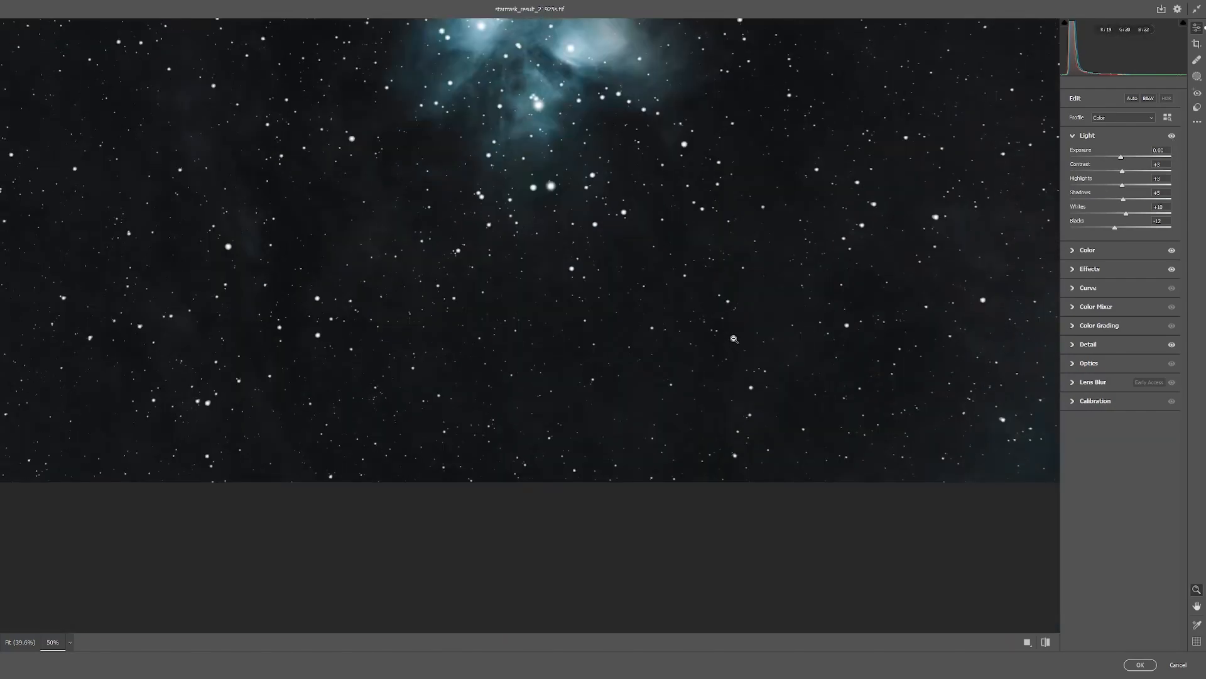
{"action": "scroll", "coordinate": [733, 338], "scroll_direction": "up", "scroll_amount": 4}
{"action": "scroll", "coordinate": [733, 339], "scroll_direction": "down", "scroll_amount": 2}
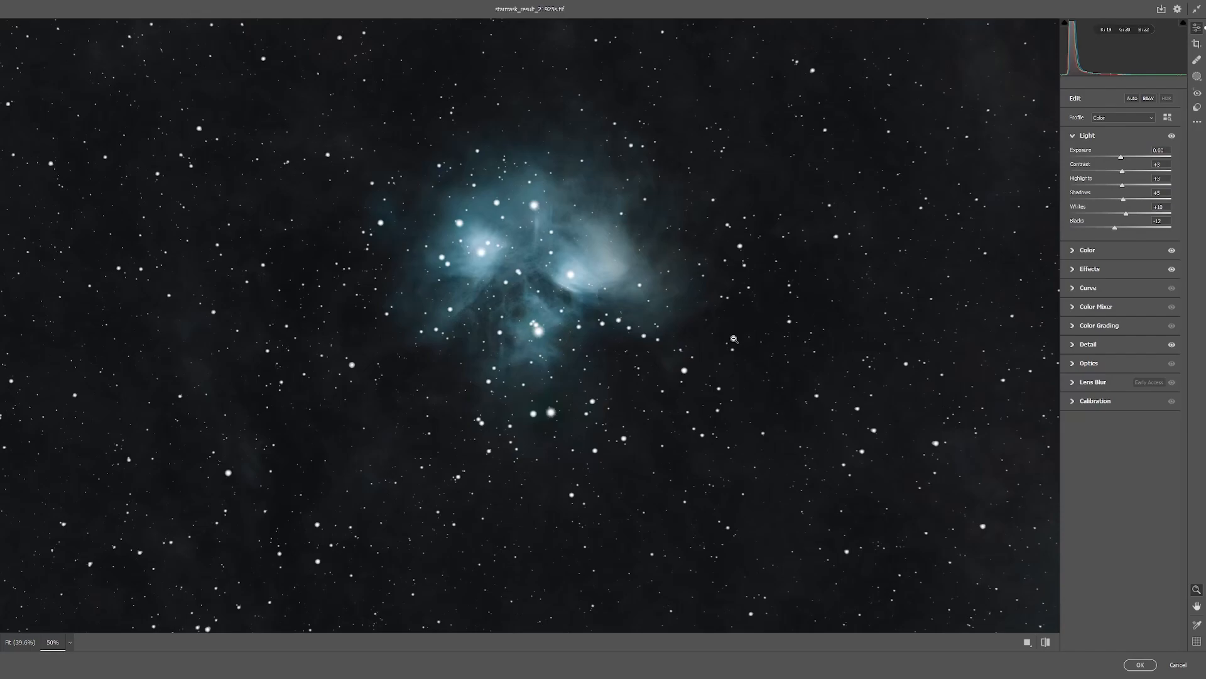
{"action": "scroll", "coordinate": [734, 339], "scroll_direction": "down", "scroll_amount": 3}
{"action": "scroll", "coordinate": [733, 339], "scroll_direction": "up", "scroll_amount": 3}
{"action": "left_click", "coordinate": [1140, 664]}
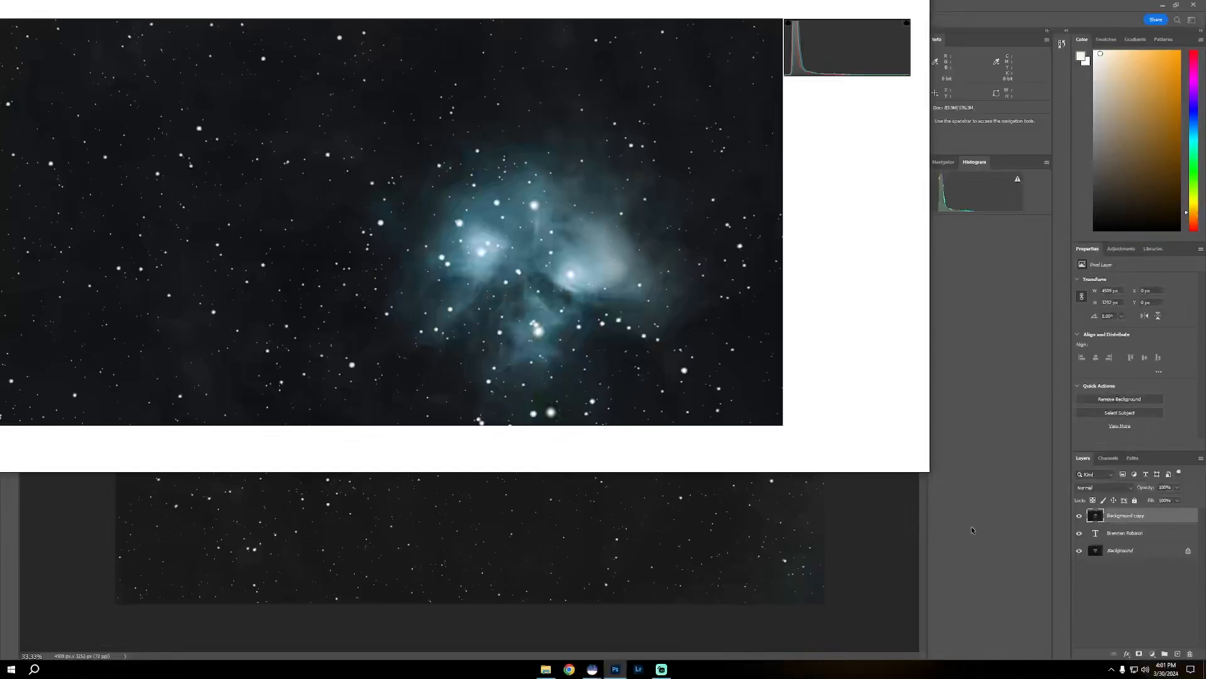
Compare Background copy with the original by toggling its visibility, and move the signature layer above it.
{"action": "left_click", "coordinate": [1079, 516]}
{"action": "left_click", "coordinate": [1080, 516]}
{"action": "left_click_drag", "start_coordinate": [1130, 534], "coordinate": [1128, 515]}
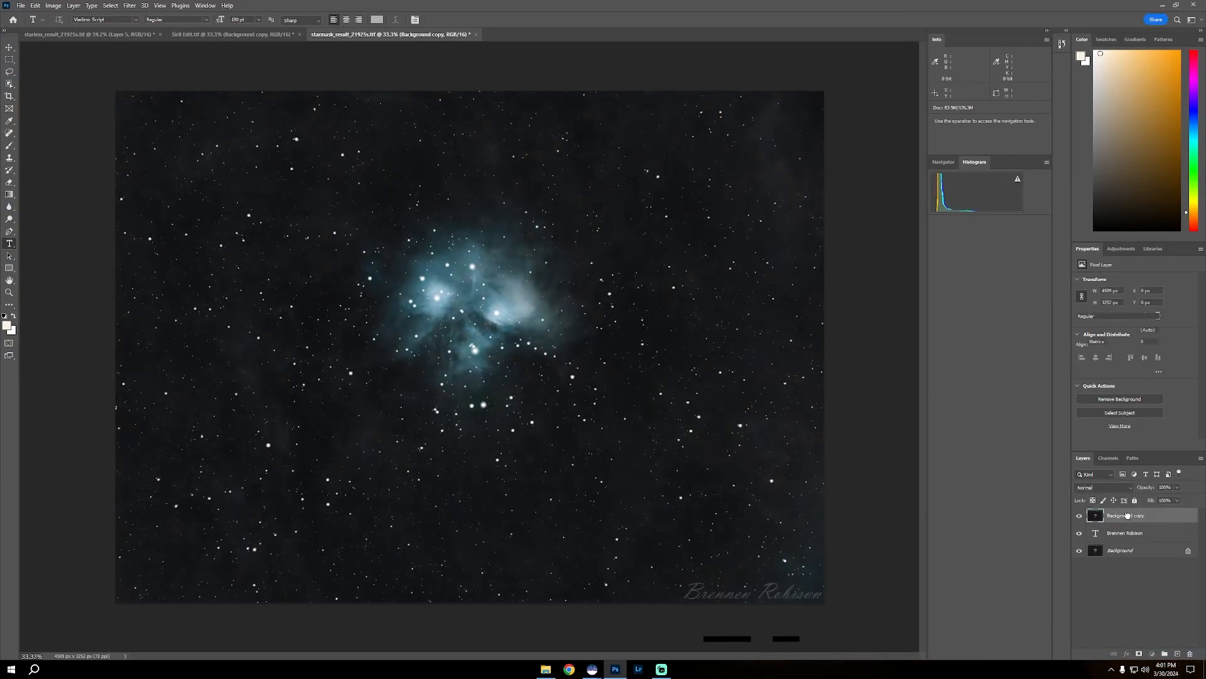